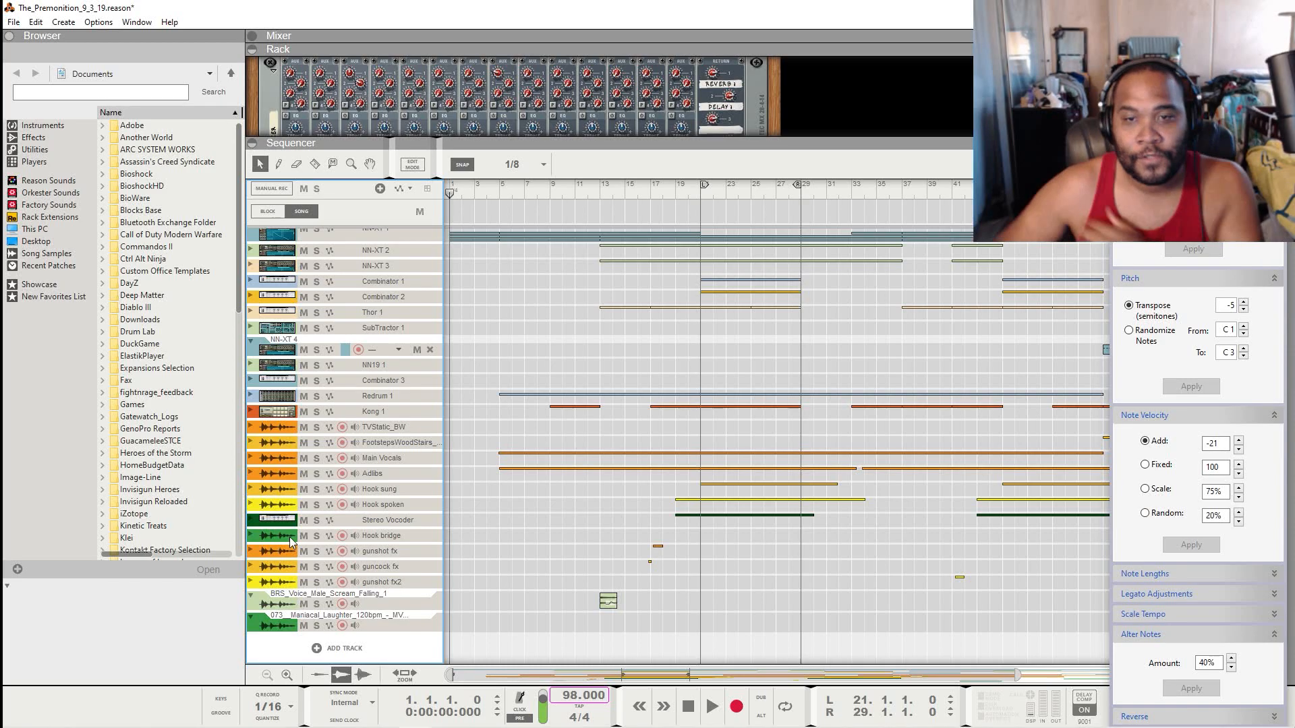
Step: Enlarge the rack area above the sequencer to bring the Master Section and its Ozone 8 Elements insert into view
{"action": "scroll", "coordinate": [591, 303], "scroll_direction": "up", "scroll_amount": 3}
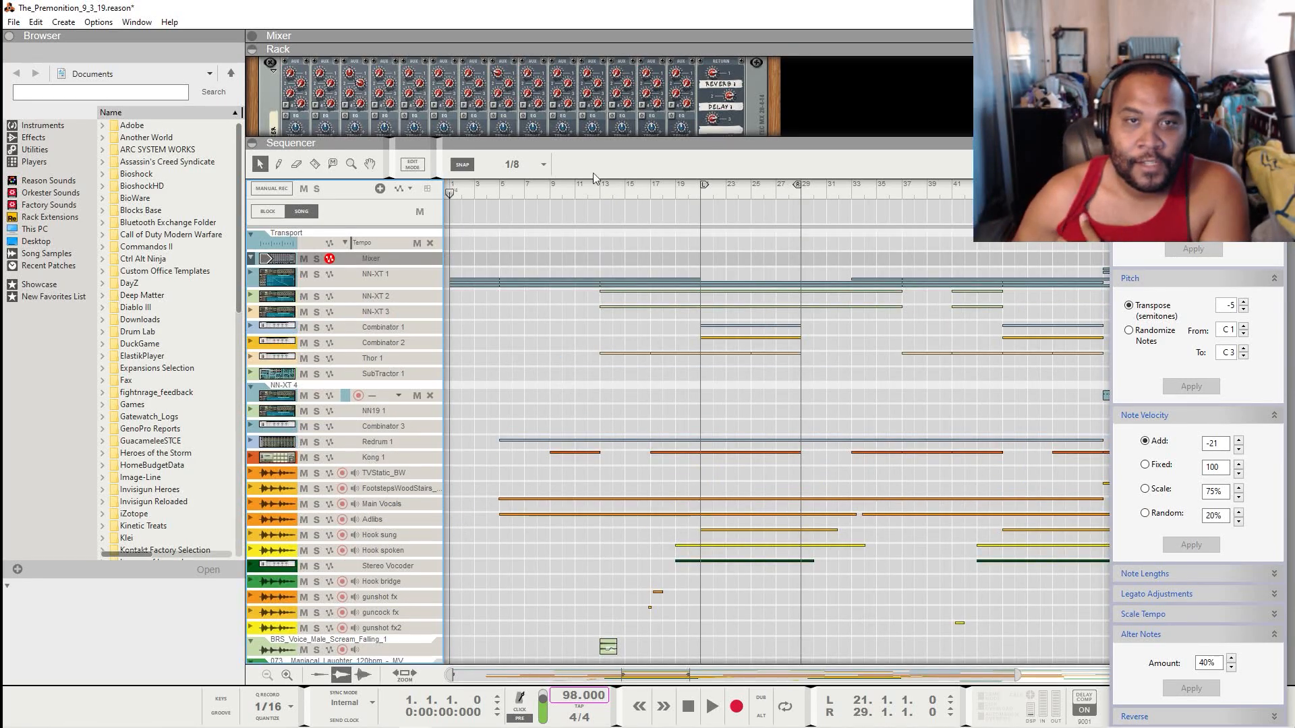
{"action": "left_click_drag", "start_coordinate": [614, 143], "coordinate": [683, 503]}
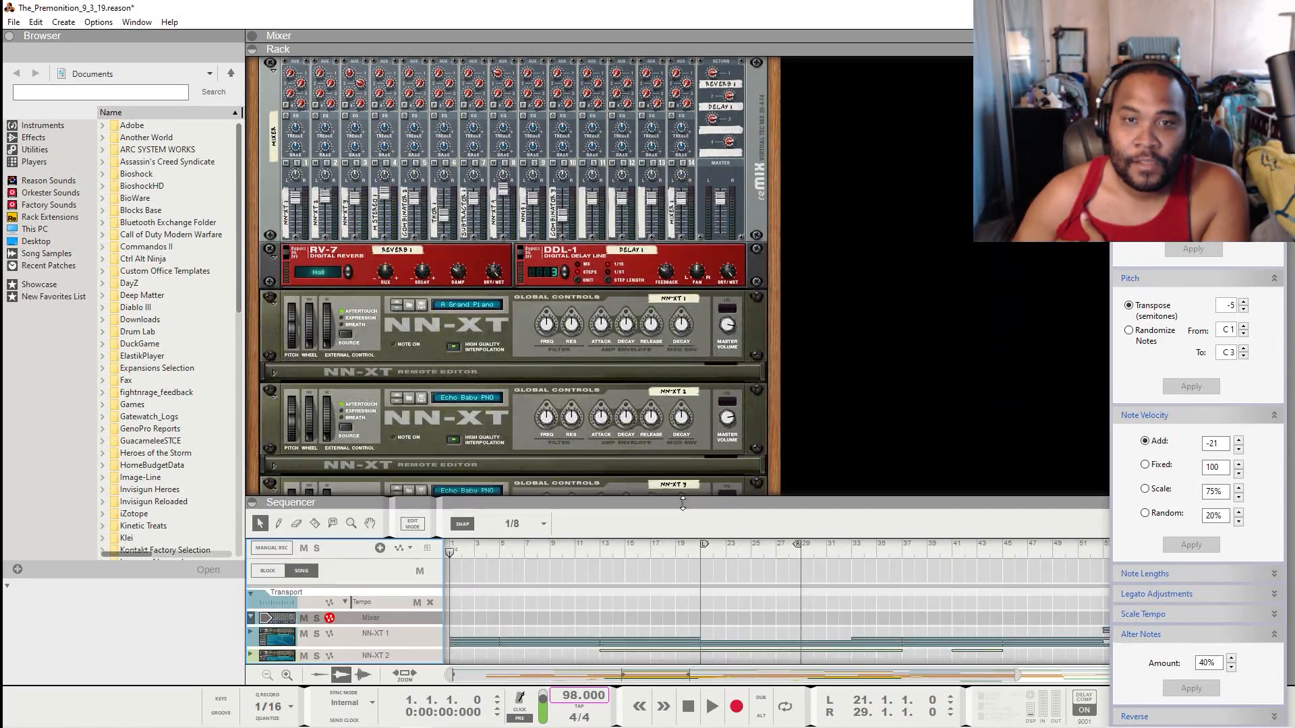
{"action": "scroll", "coordinate": [574, 411], "scroll_direction": "up", "scroll_amount": 6}
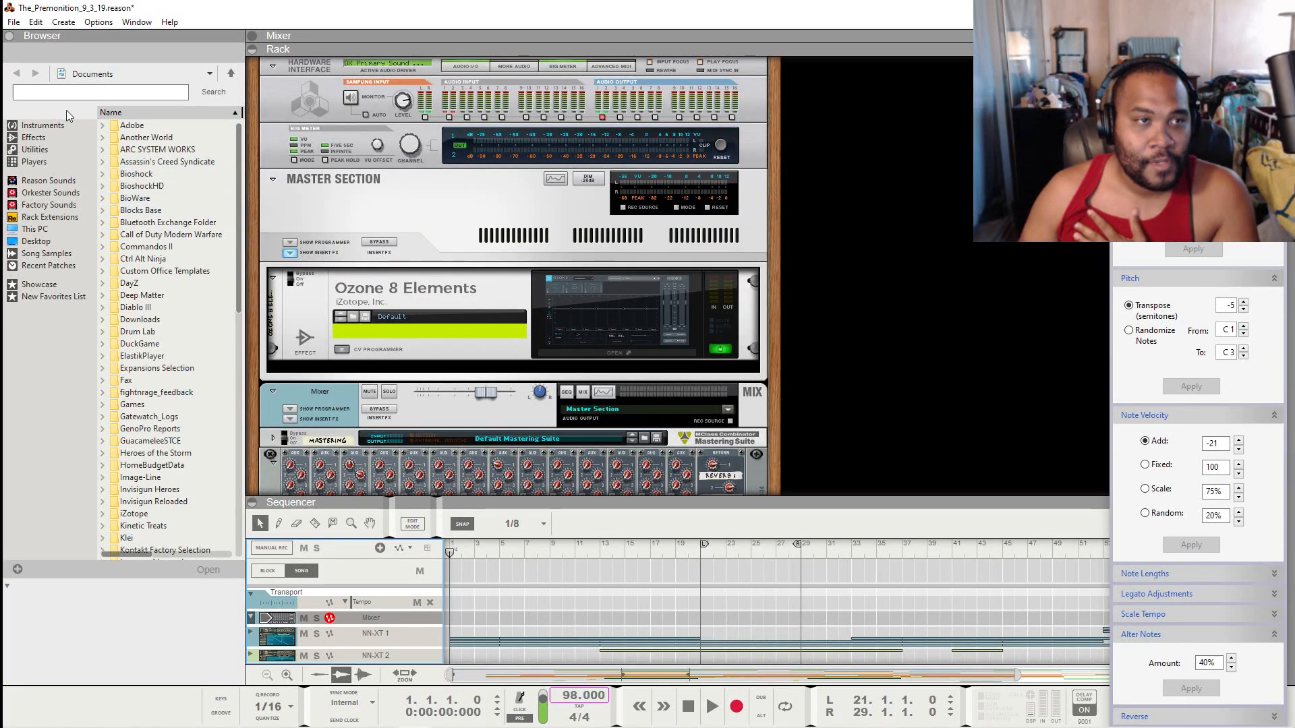
Step: Add the Youlean Loudness Meter 2 effect directly below Ozone 8 Elements in the Master Section's insert effects
{"action": "left_click", "coordinate": [42, 126]}
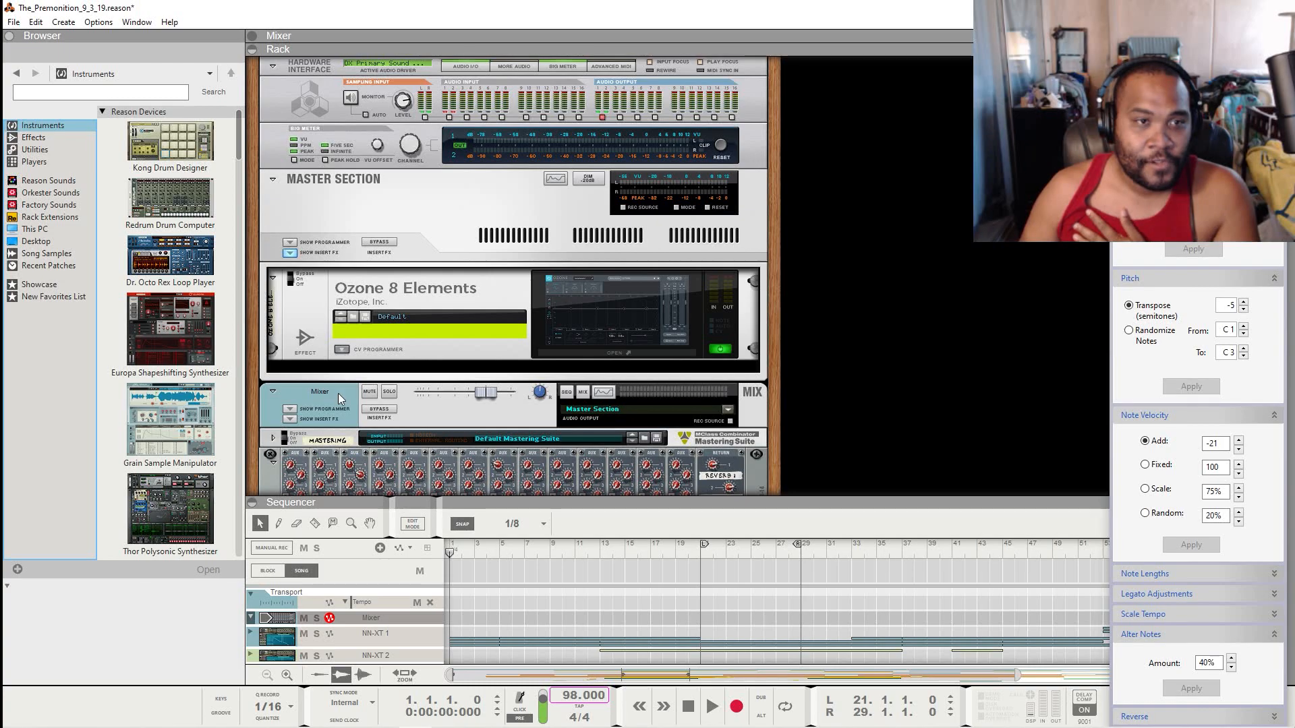
{"action": "left_click", "coordinate": [35, 138]}
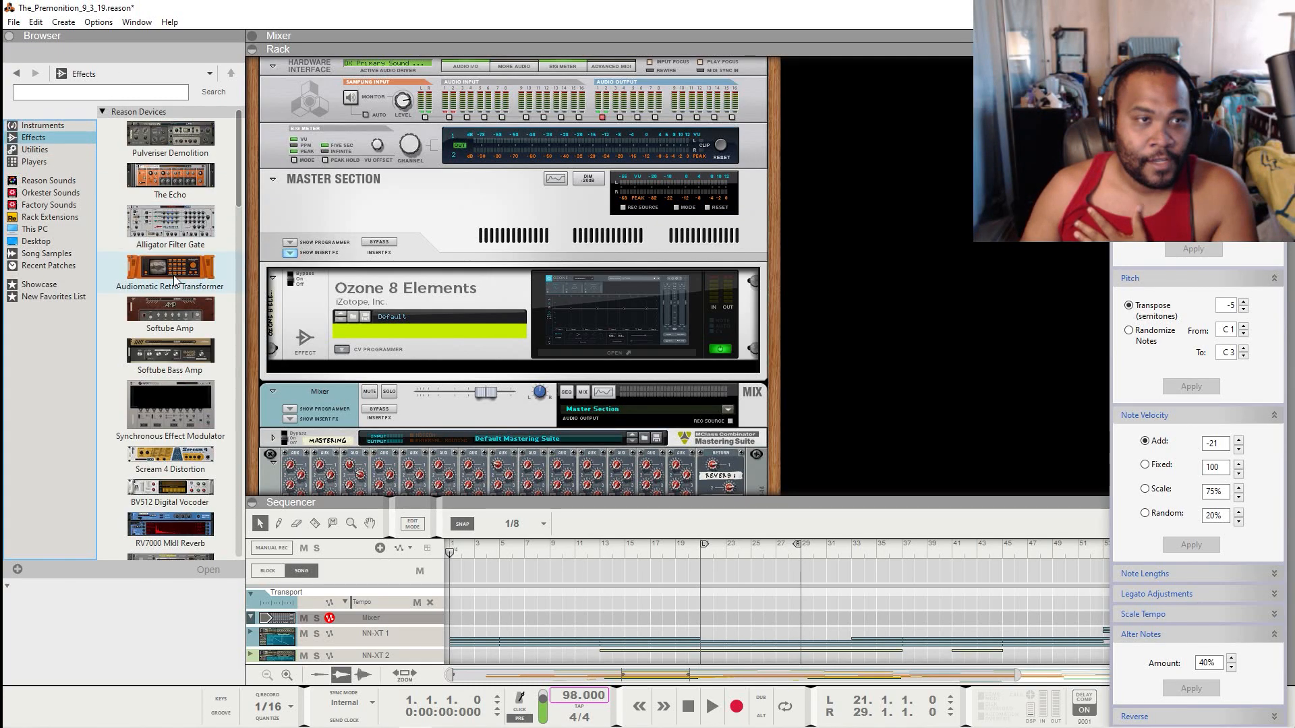
{"action": "scroll", "coordinate": [124, 315], "scroll_direction": "down", "scroll_amount": 10}
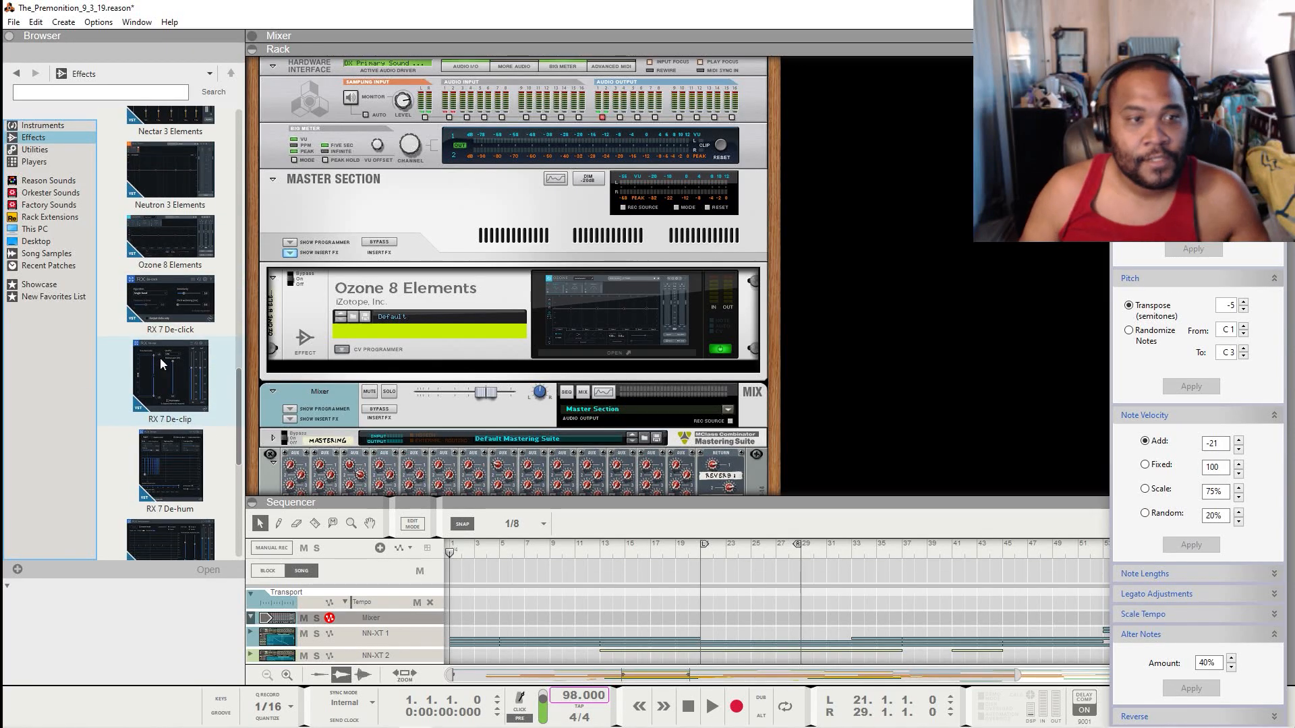
{"action": "scroll", "coordinate": [156, 375], "scroll_direction": "down", "scroll_amount": 6}
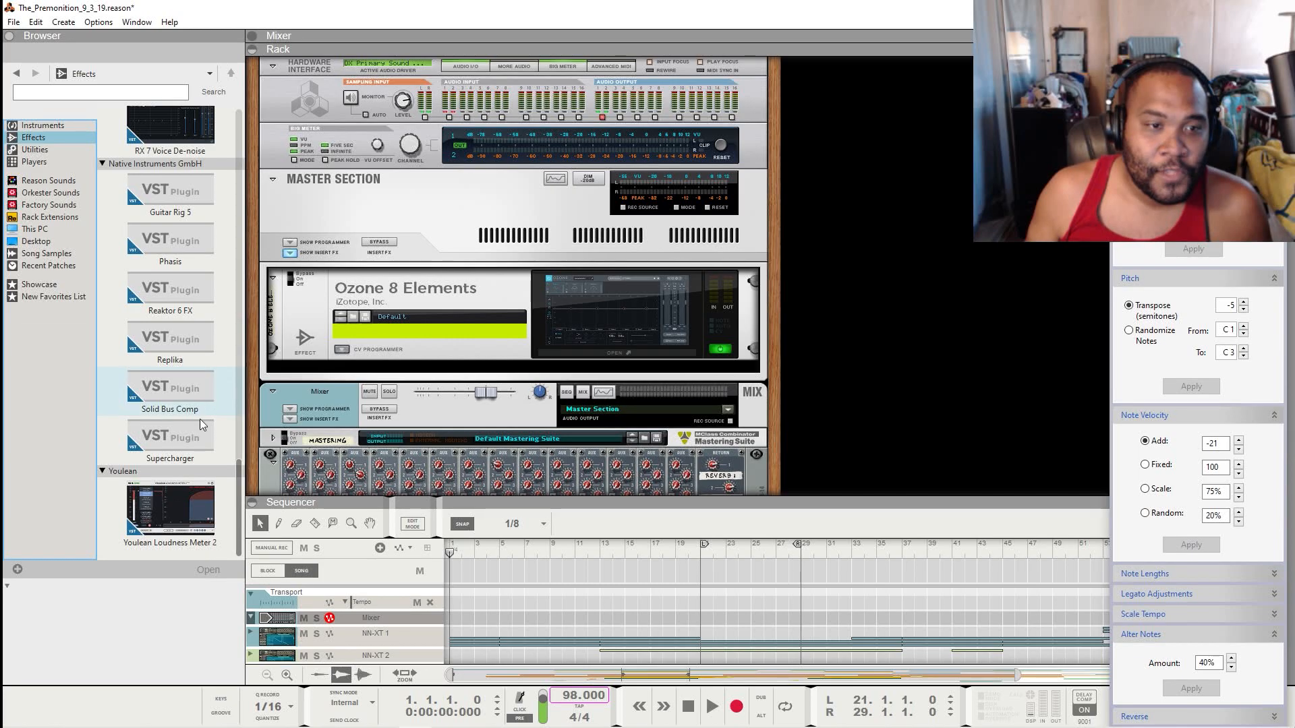
{"action": "left_click_drag", "start_coordinate": [147, 531], "coordinate": [402, 374]}
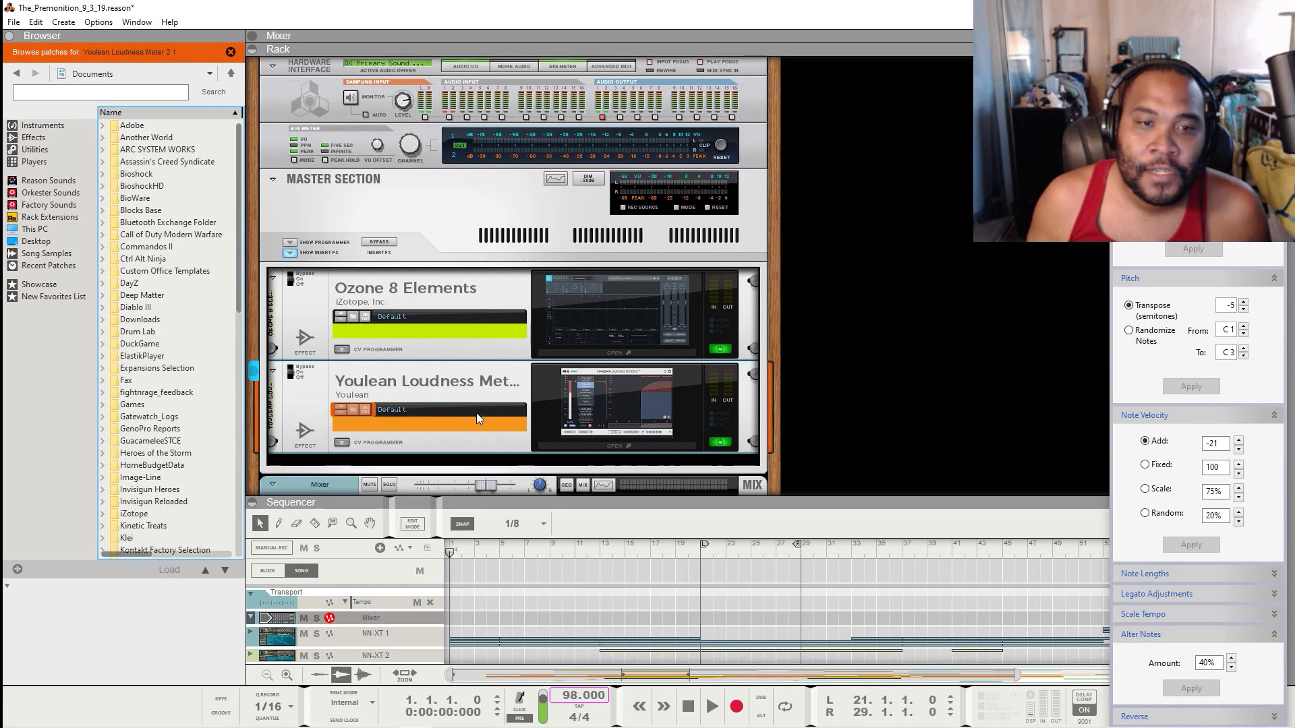
Step: Open the Ozone 8 Elements and Youlean Loudness Meter 2 windows and arrange them side by side, keeping Ozone open
{"action": "left_click", "coordinate": [606, 358]}
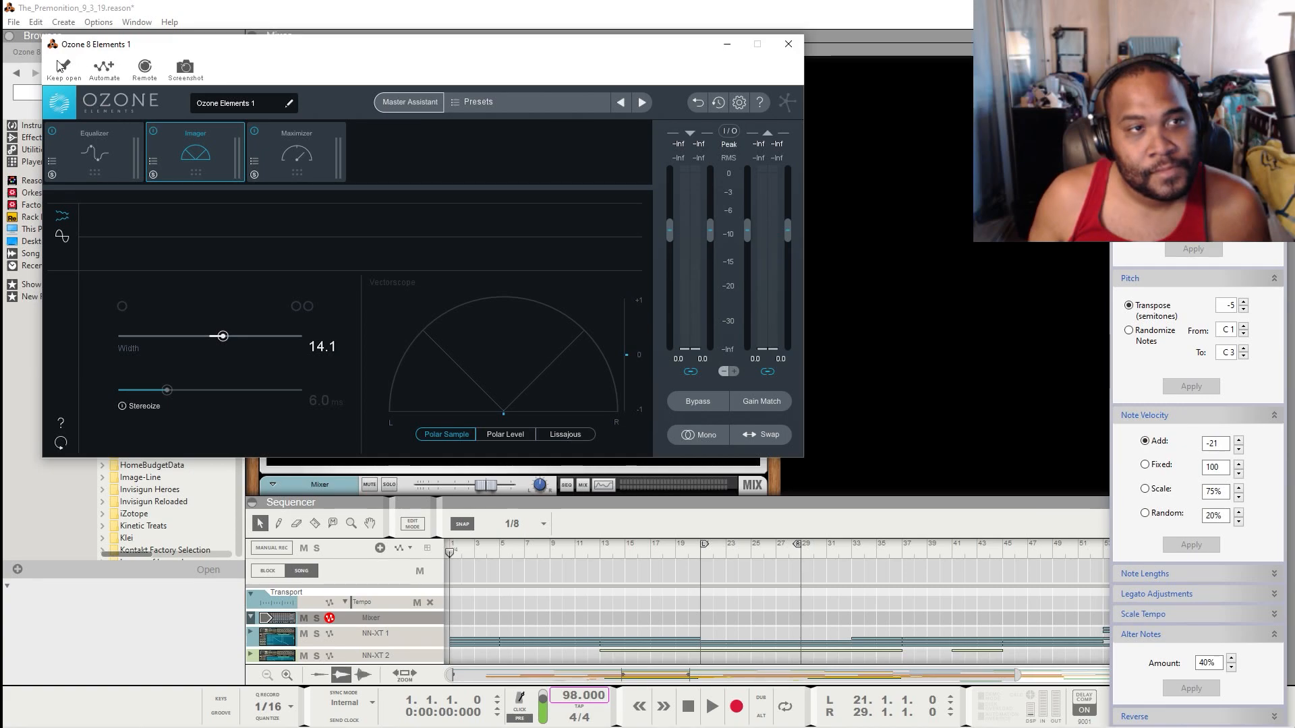
{"action": "left_click_drag", "start_coordinate": [237, 54], "coordinate": [207, 32]}
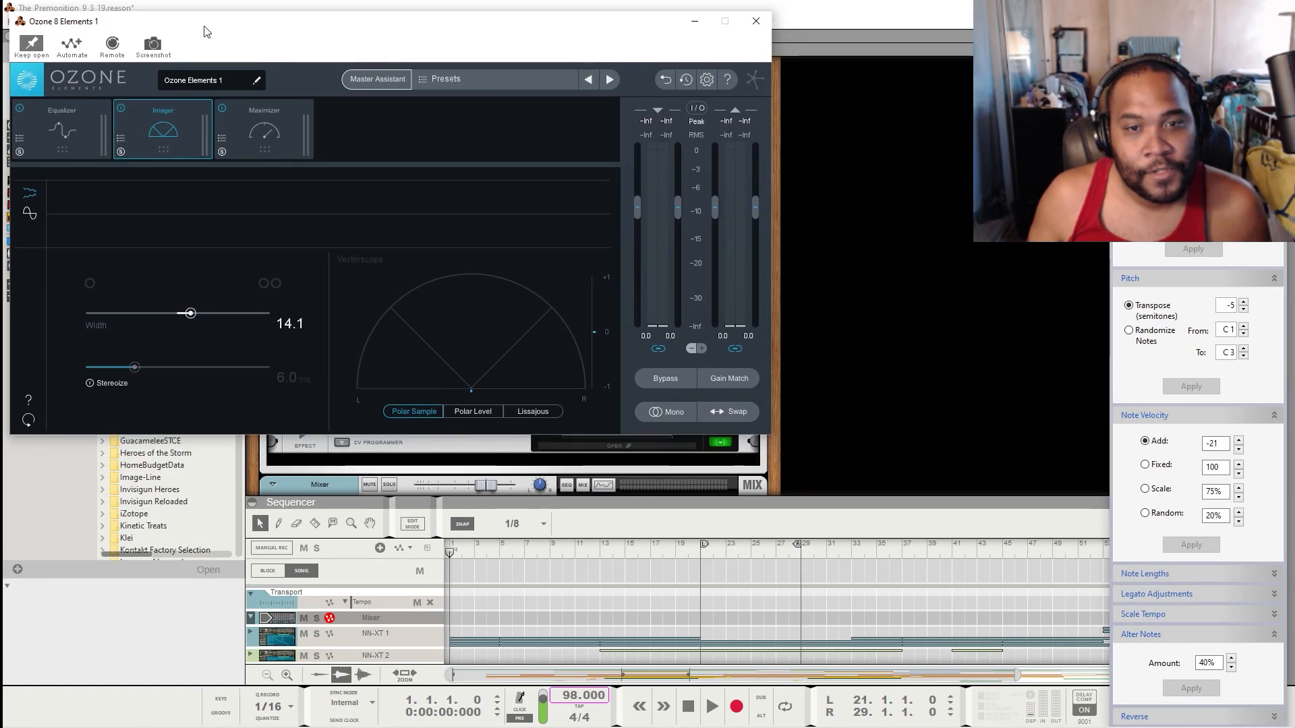
{"action": "left_click", "coordinate": [625, 445]}
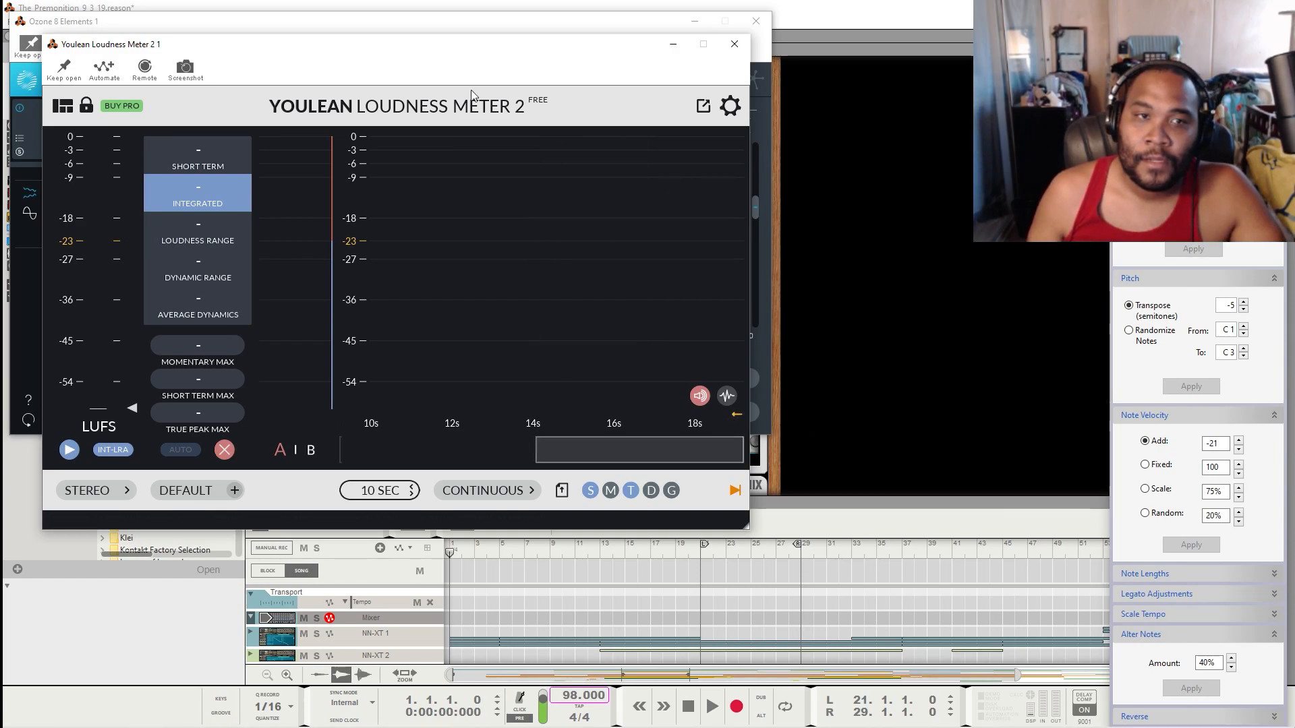
{"action": "left_click_drag", "start_coordinate": [348, 47], "coordinate": [1088, 250]}
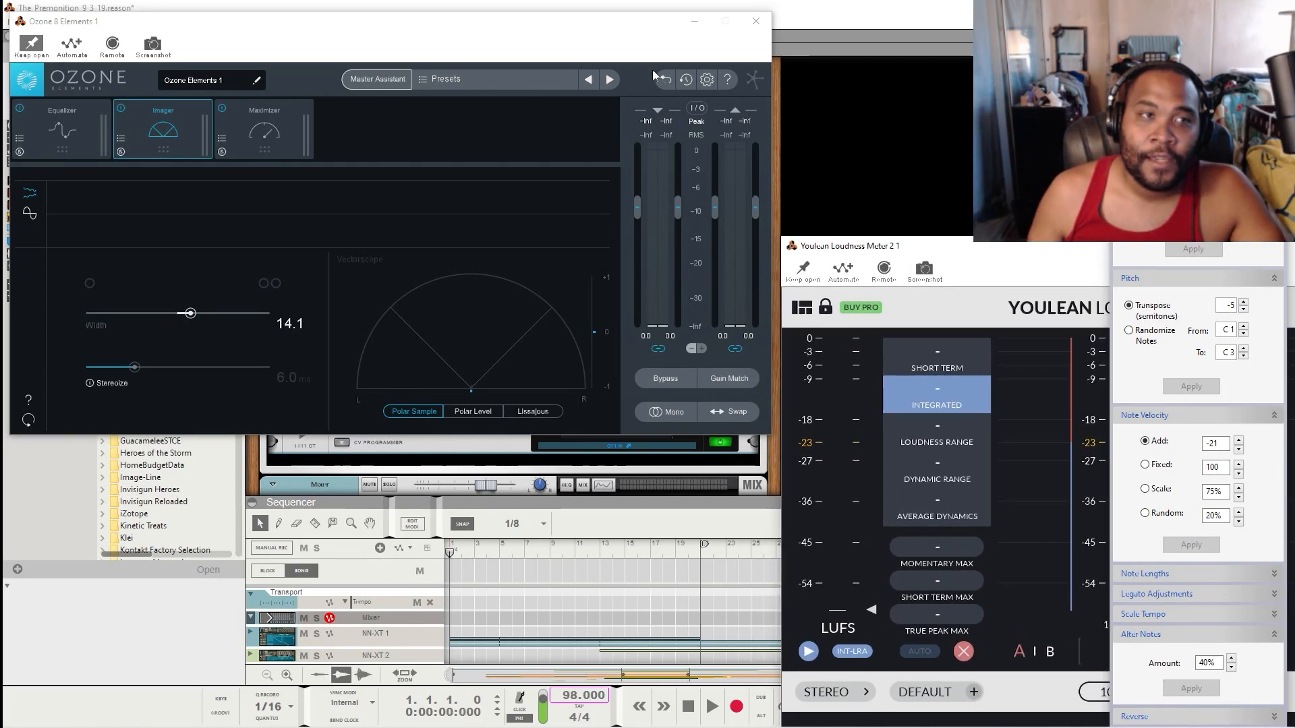
{"action": "mouse_move", "coordinate": [540, 22]}
{"action": "left_mouse_down"}
{"action": "mouse_move", "coordinate": [593, 21]}
{"action": "mouse_move", "coordinate": [524, 13]}
{"action": "left_mouse_up"}
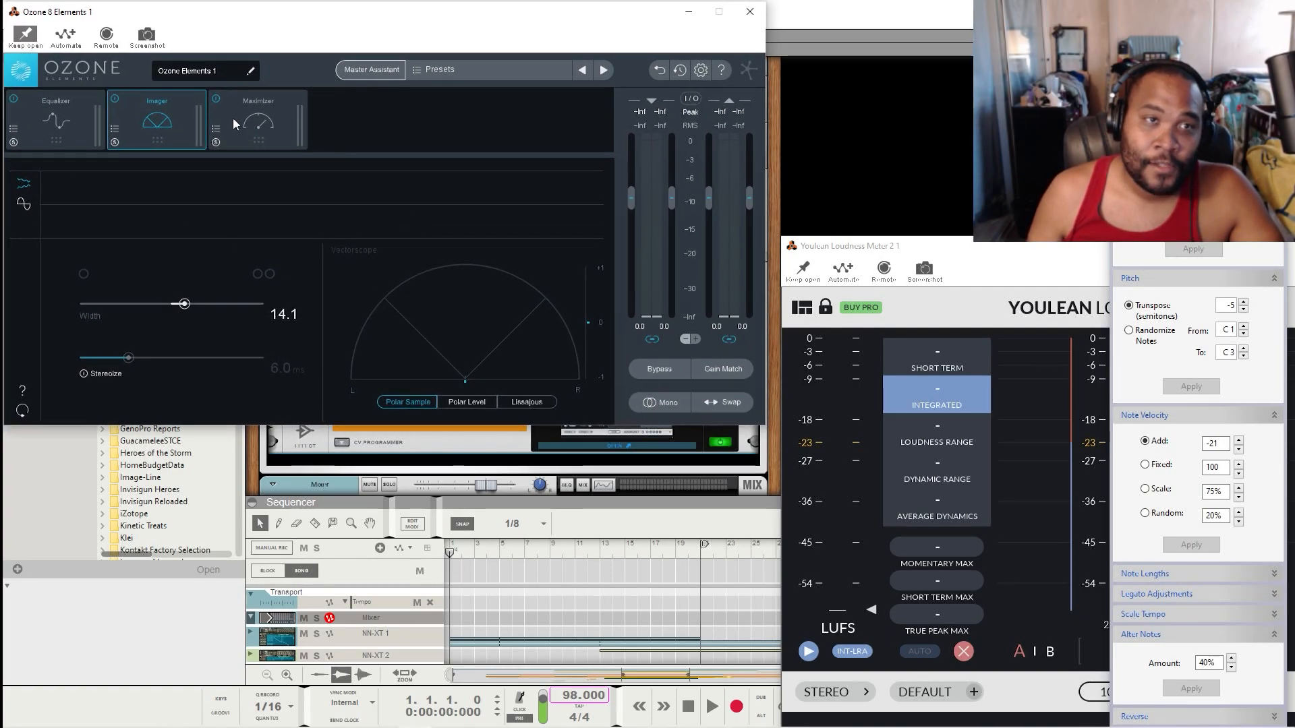
Step: Show Ozone's Maximizer module and play the song from the start to measure its loudness
{"action": "left_click", "coordinate": [254, 101]}
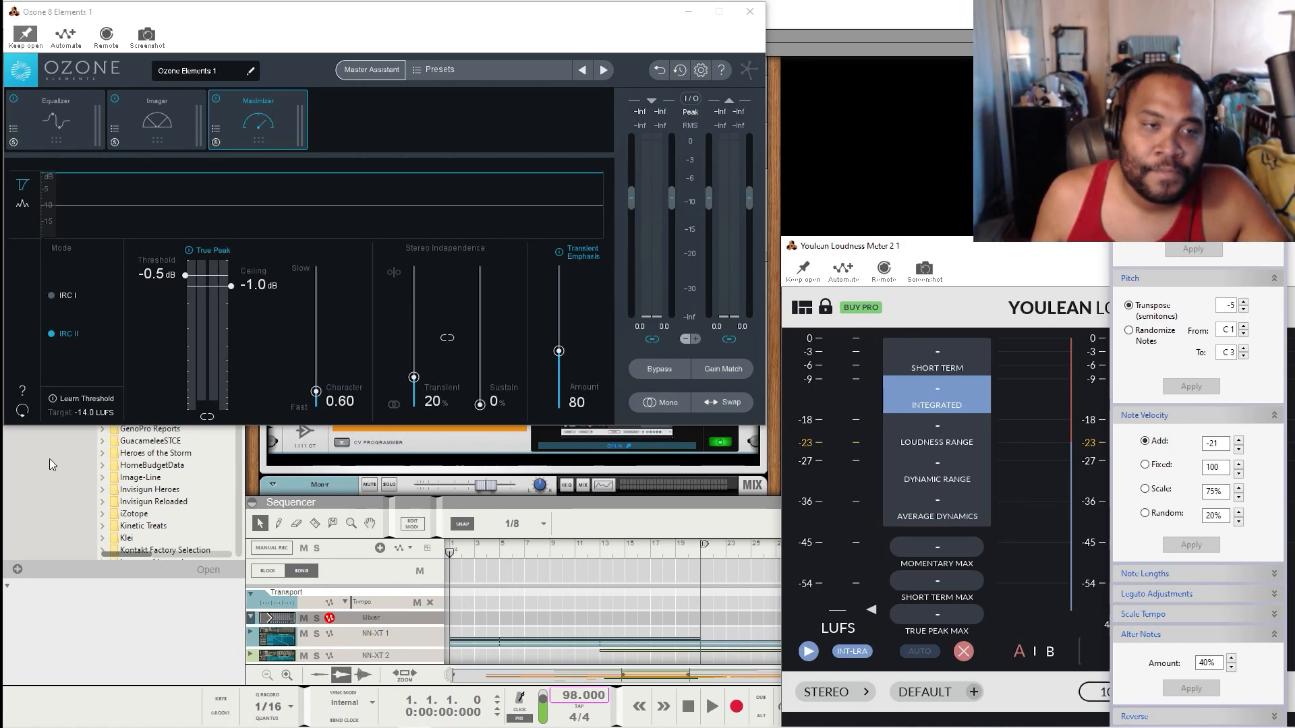
{"action": "left_click_drag", "start_coordinate": [578, 507], "coordinate": [644, 514]}
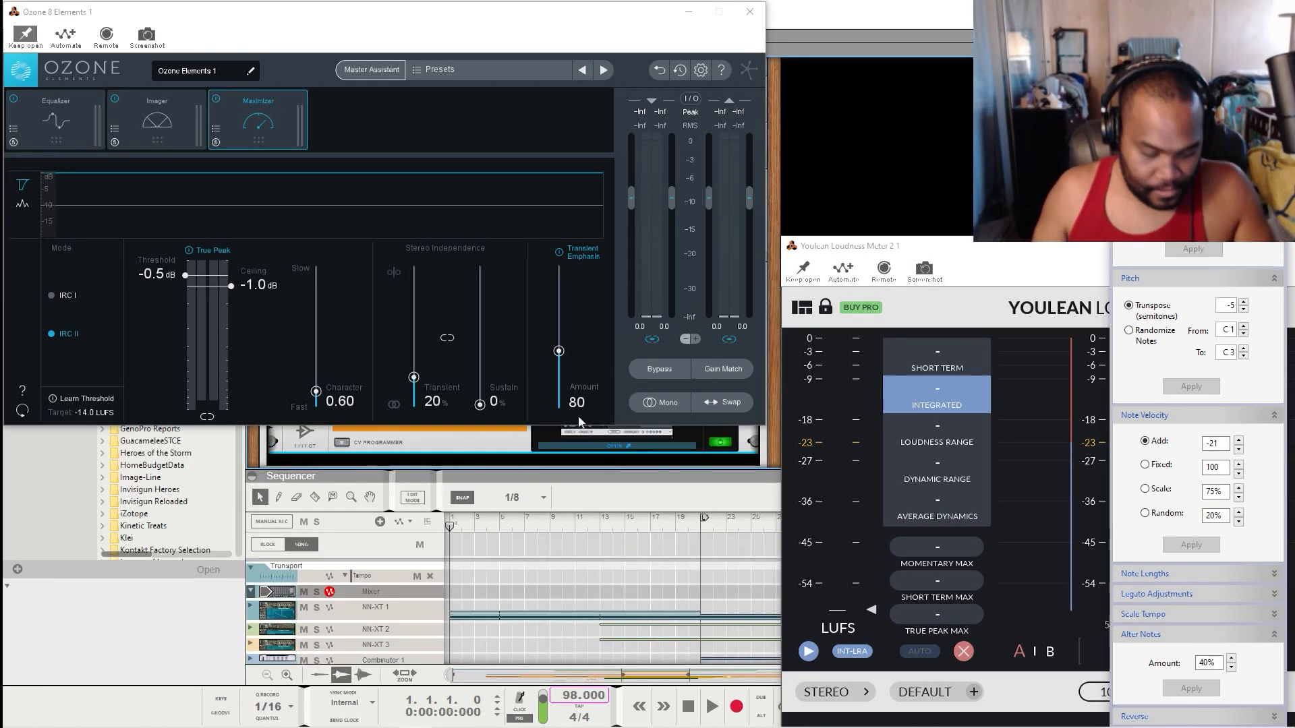
{"action": "left_click", "coordinate": [710, 706]}
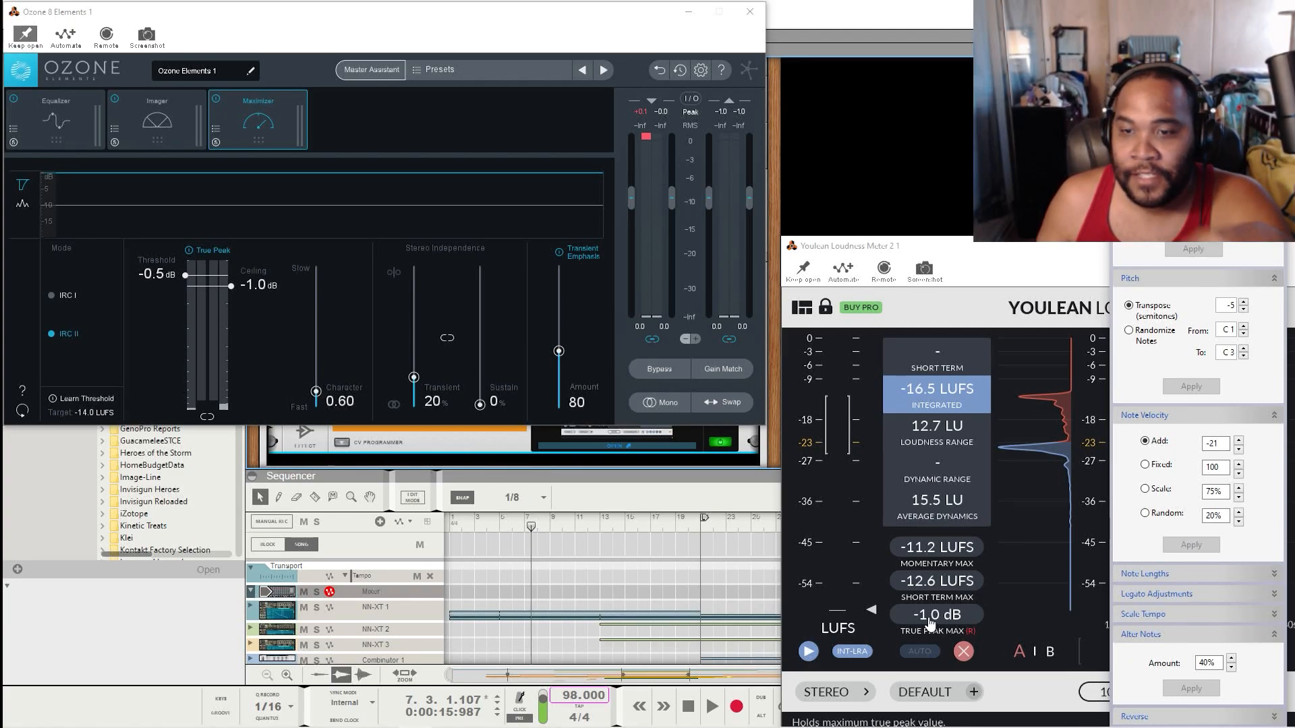
Step: Clear the loudness meter, replay the song from just before bar 5, and raise the Maximizer threshold to 0.0 dB during playback
{"action": "left_click", "coordinate": [963, 652]}
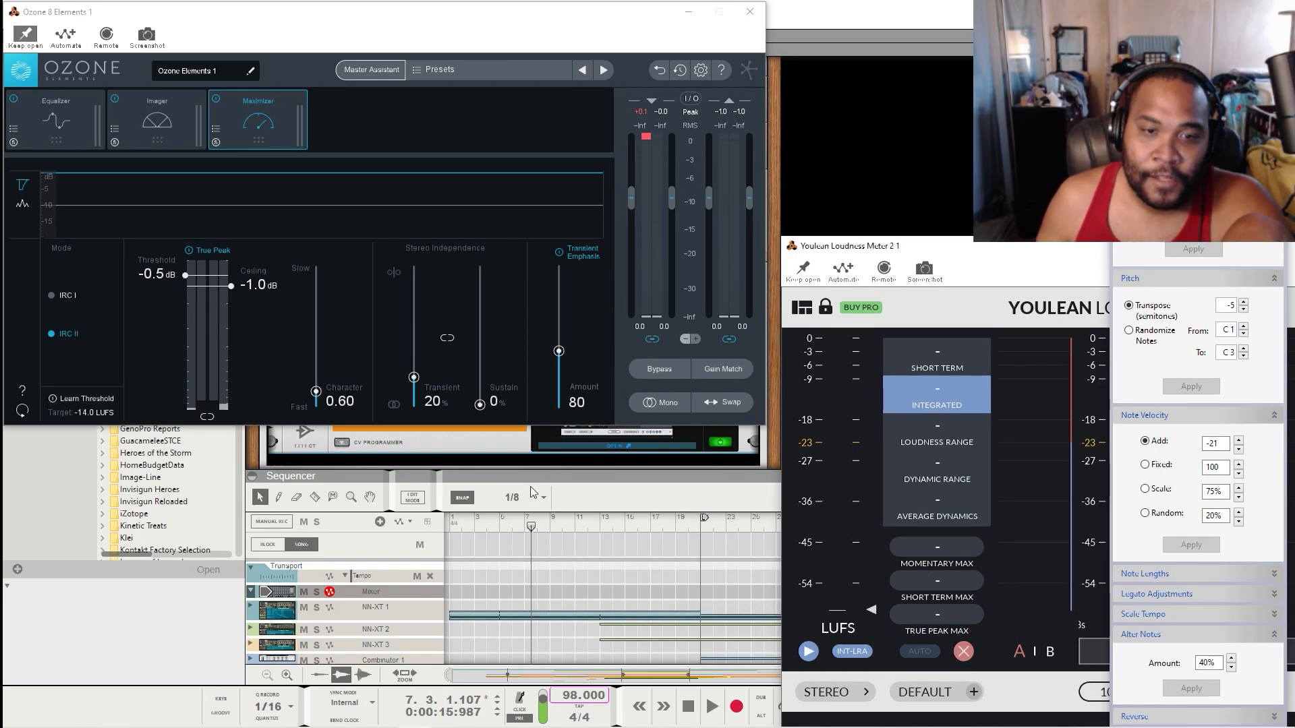
{"action": "left_click", "coordinate": [524, 526]}
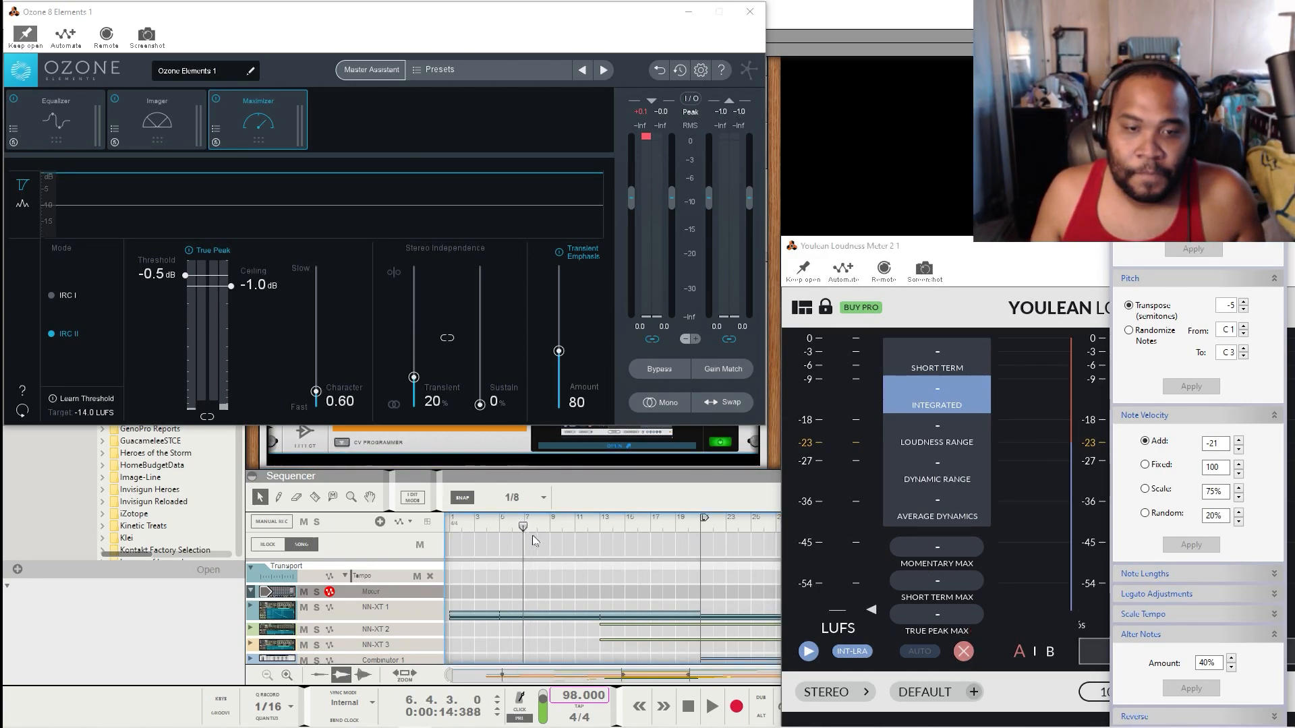
{"action": "left_click_drag", "start_coordinate": [521, 528], "coordinate": [379, 520]}
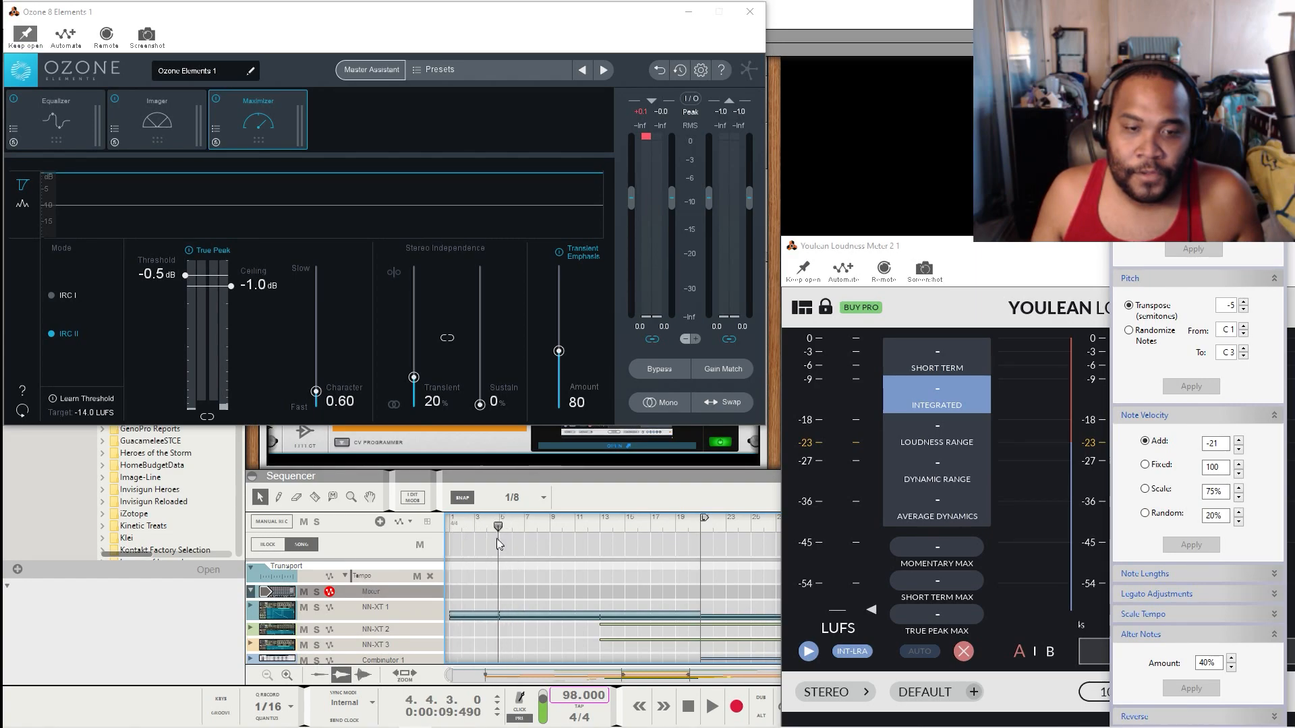
{"action": "key", "text": "space"}
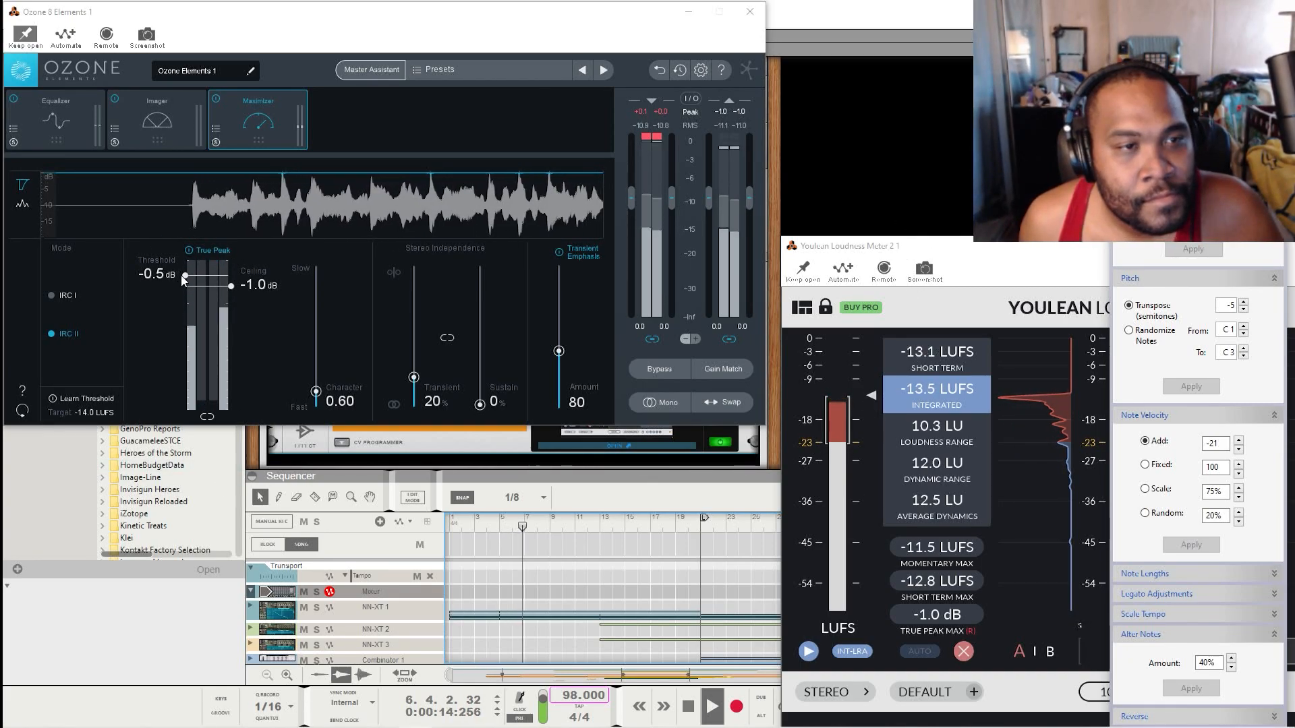
{"action": "left_click_drag", "start_coordinate": [186, 278], "coordinate": [186, 261]}
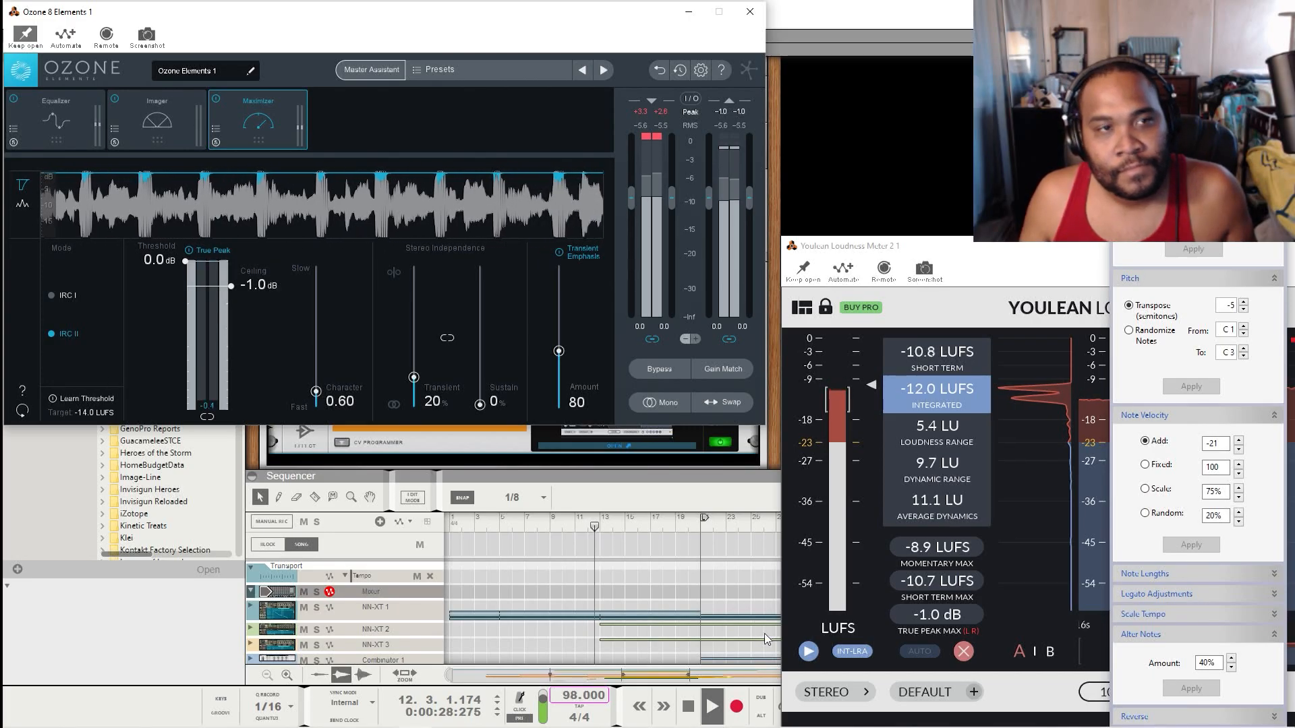
{"action": "key", "text": "space"}
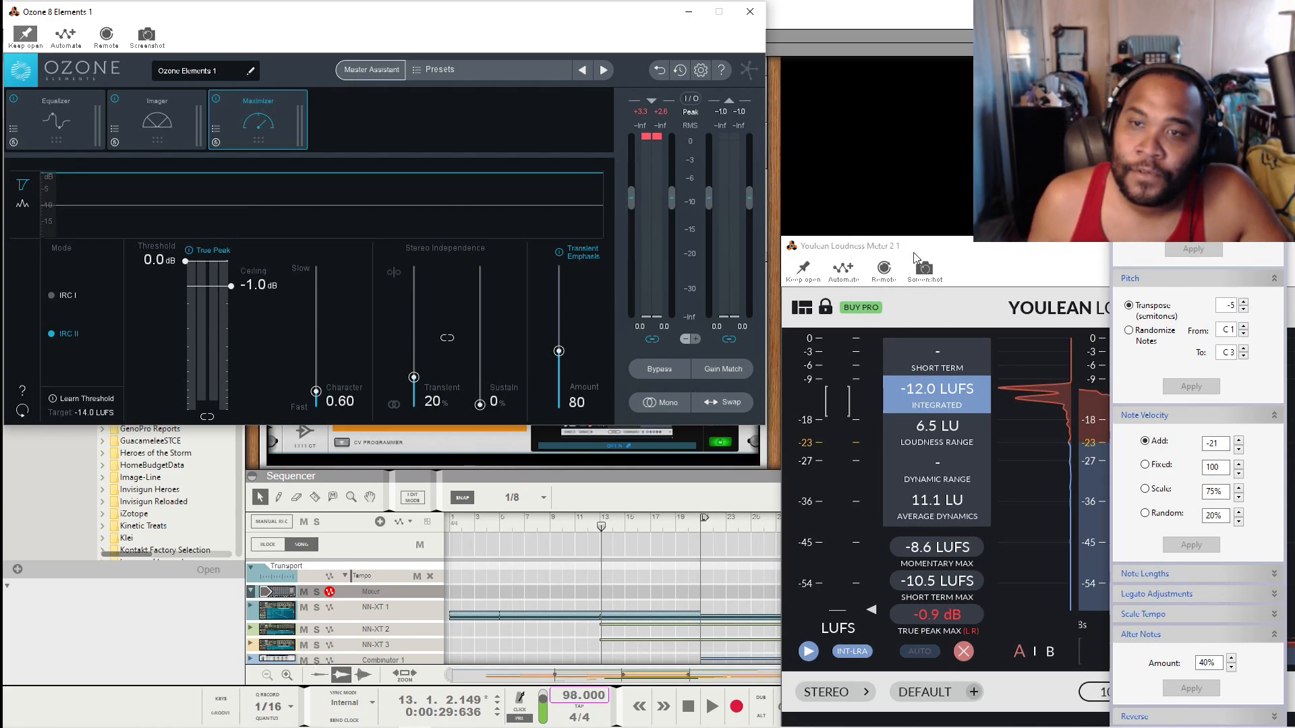
Step: Lower Ozone's linked output gain to -2.4 dB and clear all readings on the loudness meter
{"action": "mouse_move", "coordinate": [908, 254]}
{"action": "left_mouse_down"}
{"action": "mouse_move", "coordinate": [908, 268]}
{"action": "mouse_move", "coordinate": [895, 238]}
{"action": "left_mouse_up"}
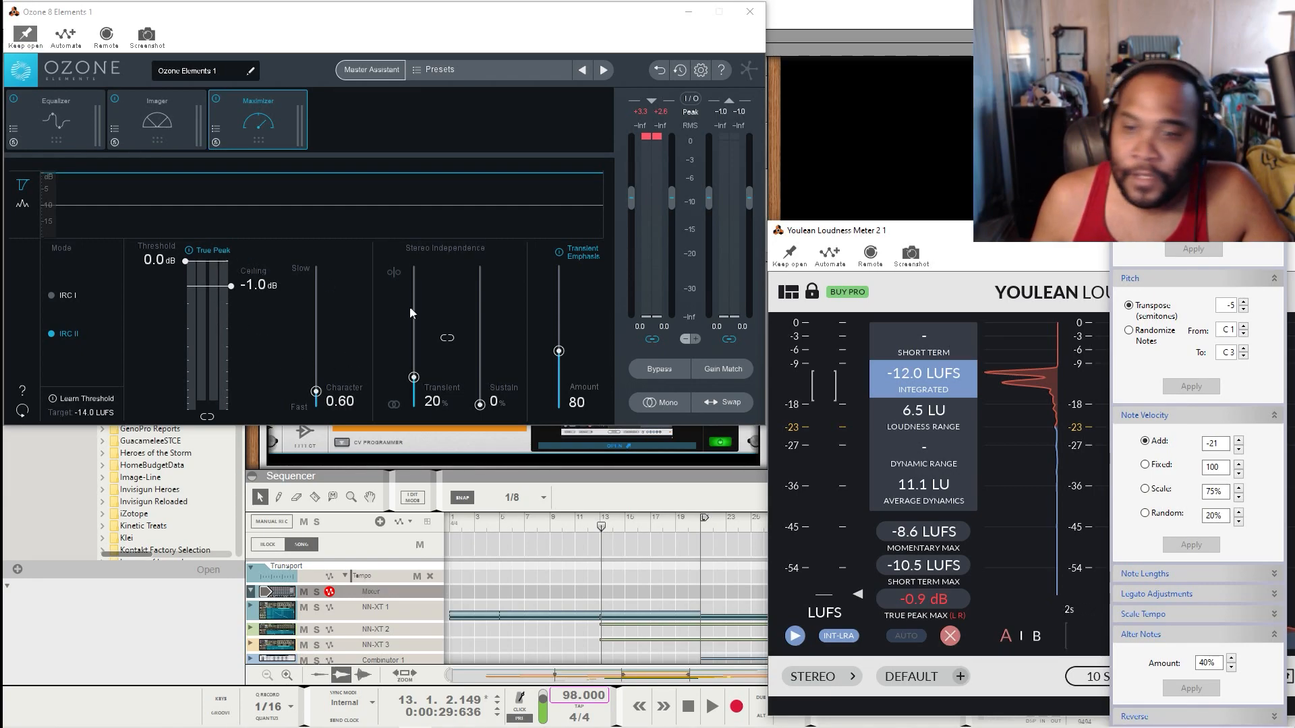
{"action": "left_click", "coordinate": [917, 604]}
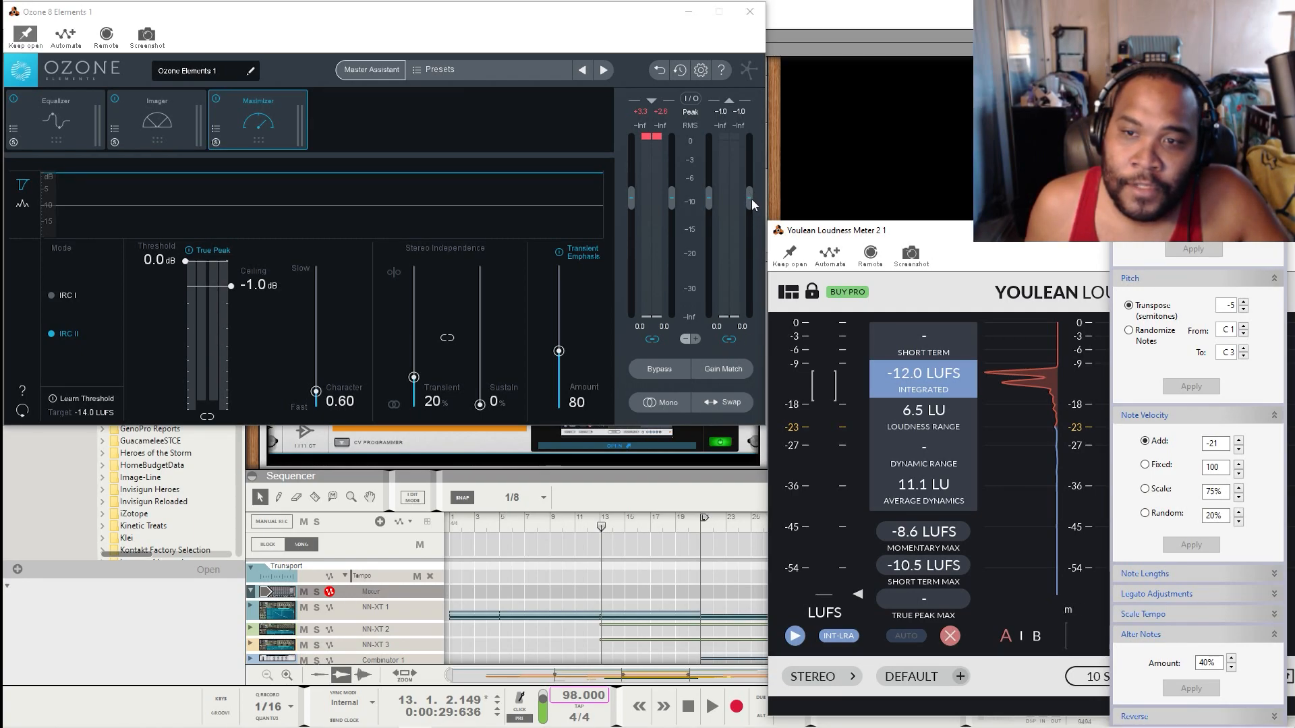
{"action": "left_click_drag", "start_coordinate": [751, 198], "coordinate": [742, 217]}
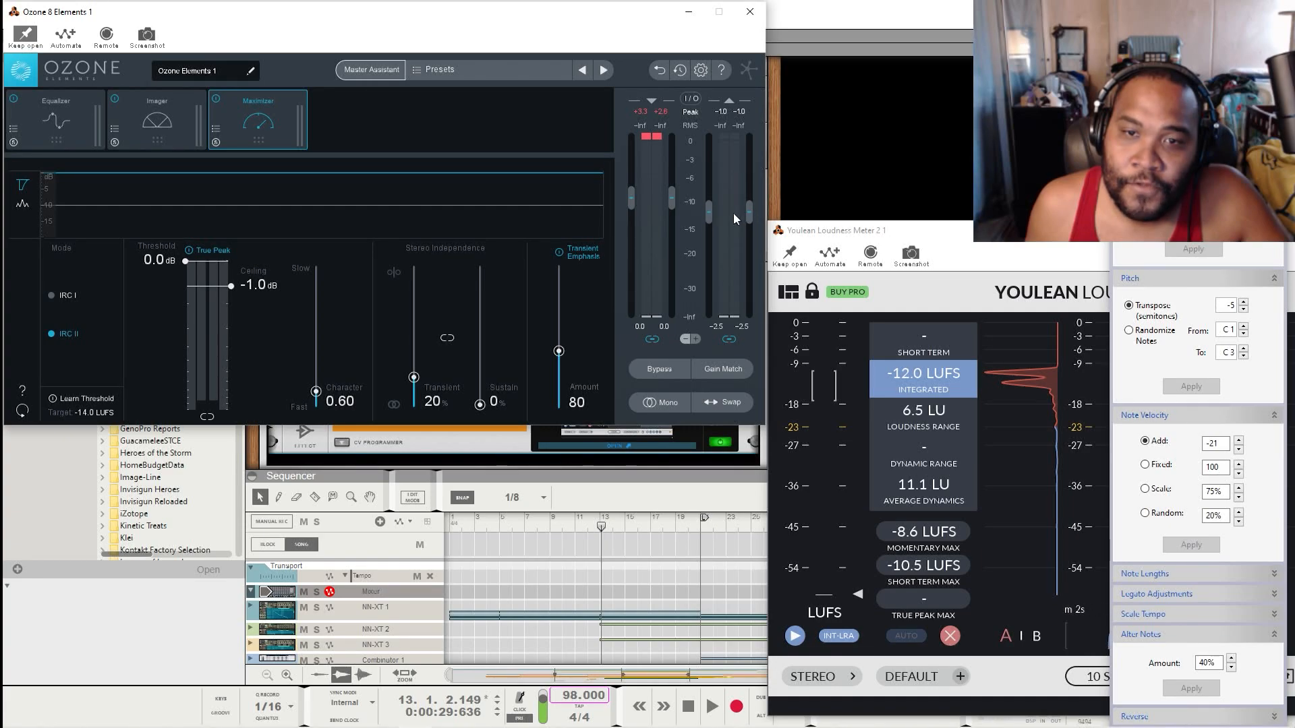
{"action": "left_click_drag", "start_coordinate": [726, 212], "coordinate": [715, 213]}
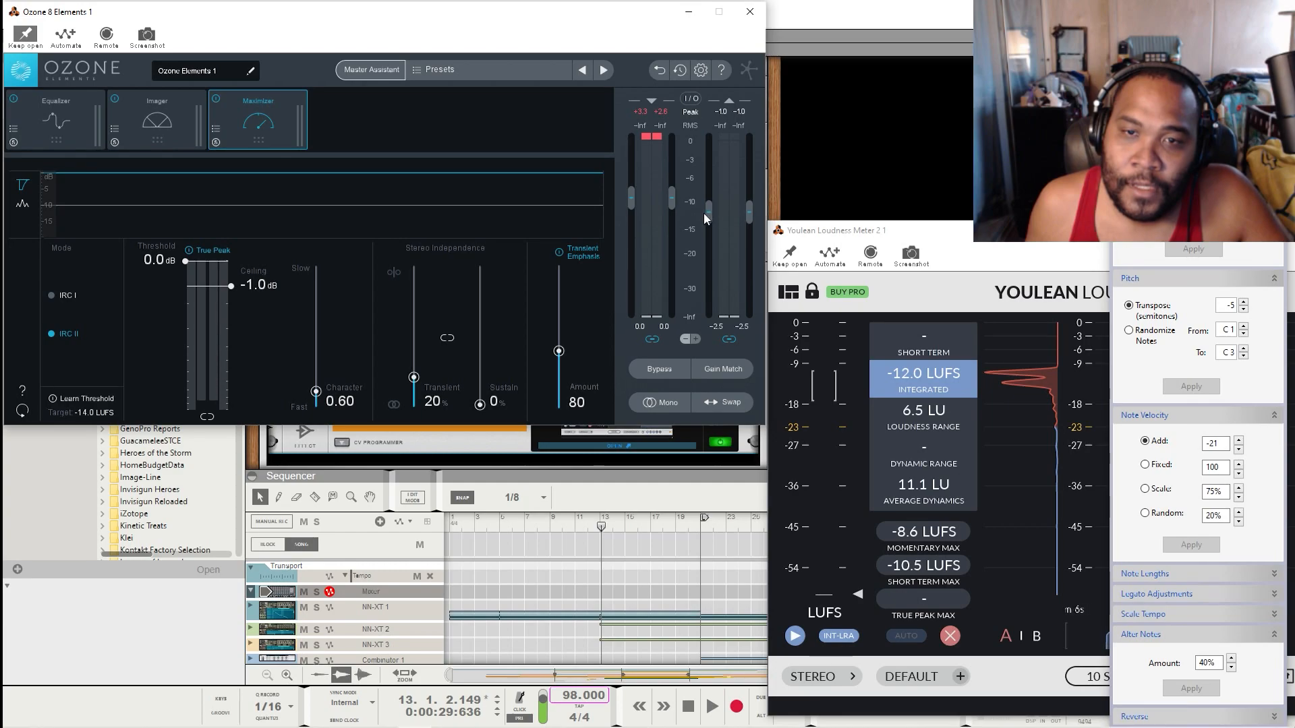
{"action": "left_click", "coordinate": [949, 636]}
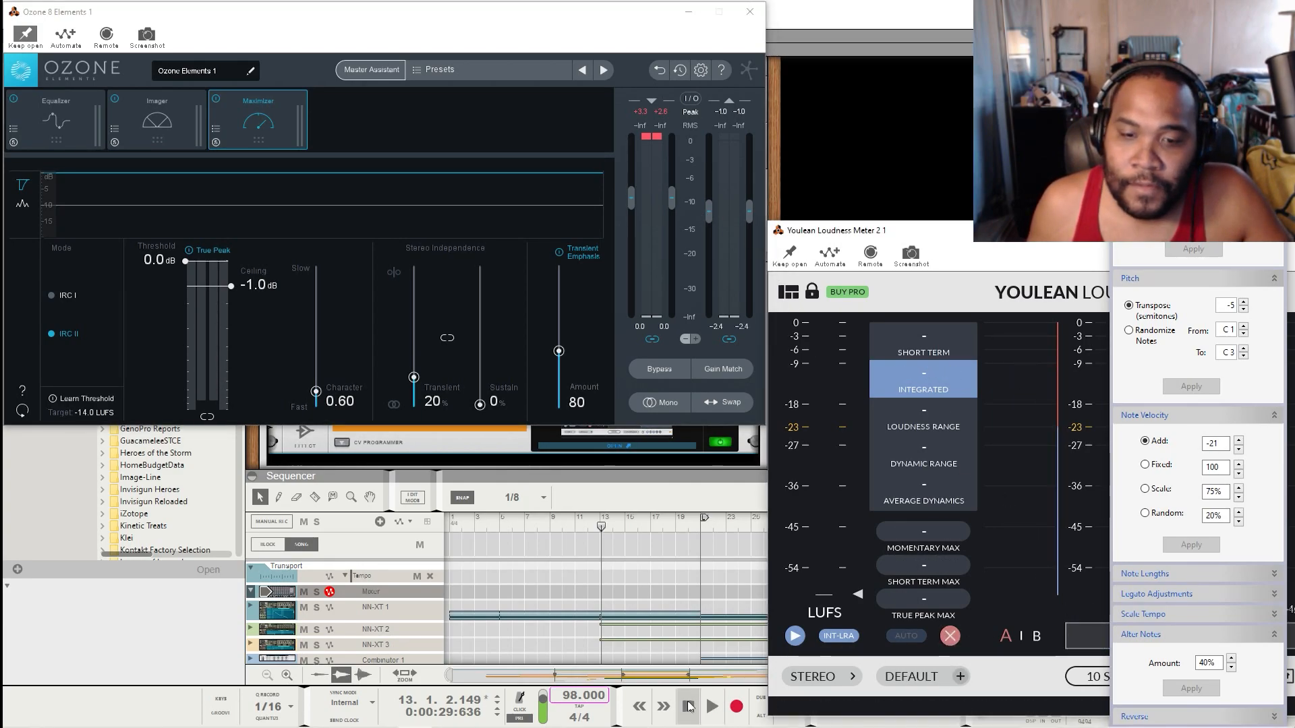
Step: Replay the song from about bar 5 to measure its loudness, stopping around bar 25 and returning to the start
{"action": "left_click", "coordinate": [688, 706]}
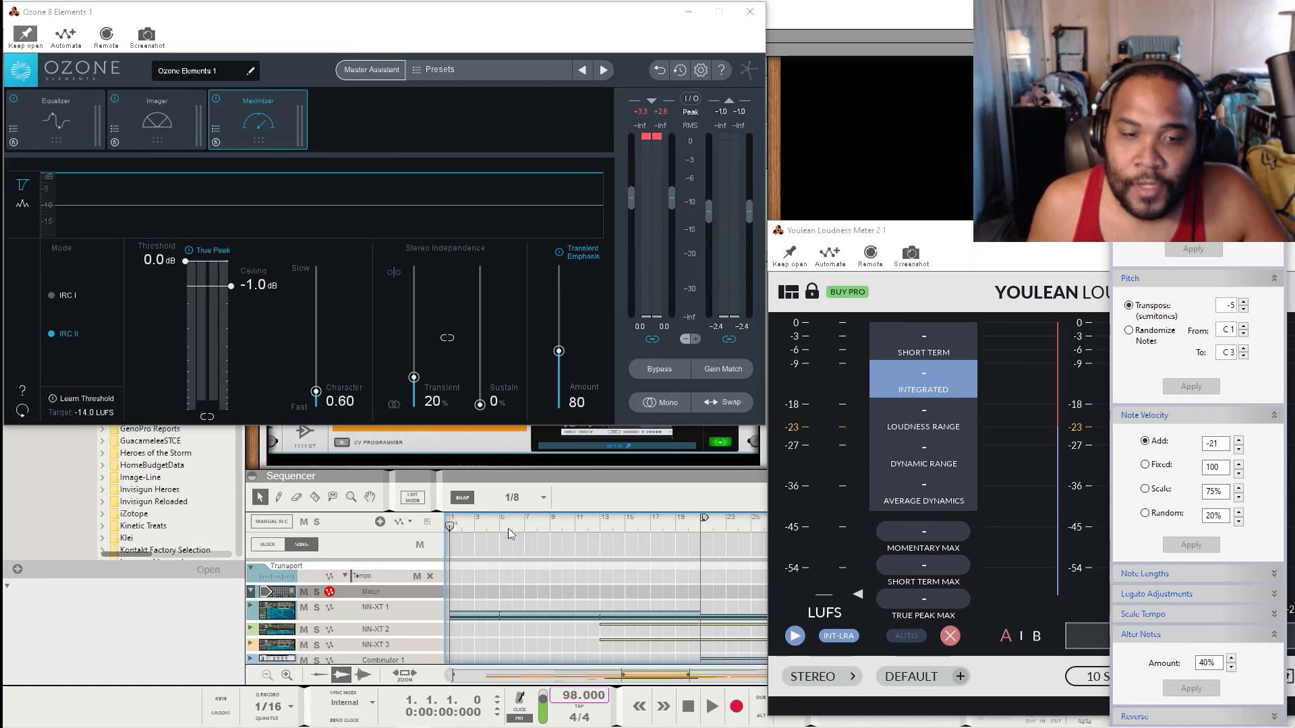
{"action": "mouse_move", "coordinate": [707, 712]}
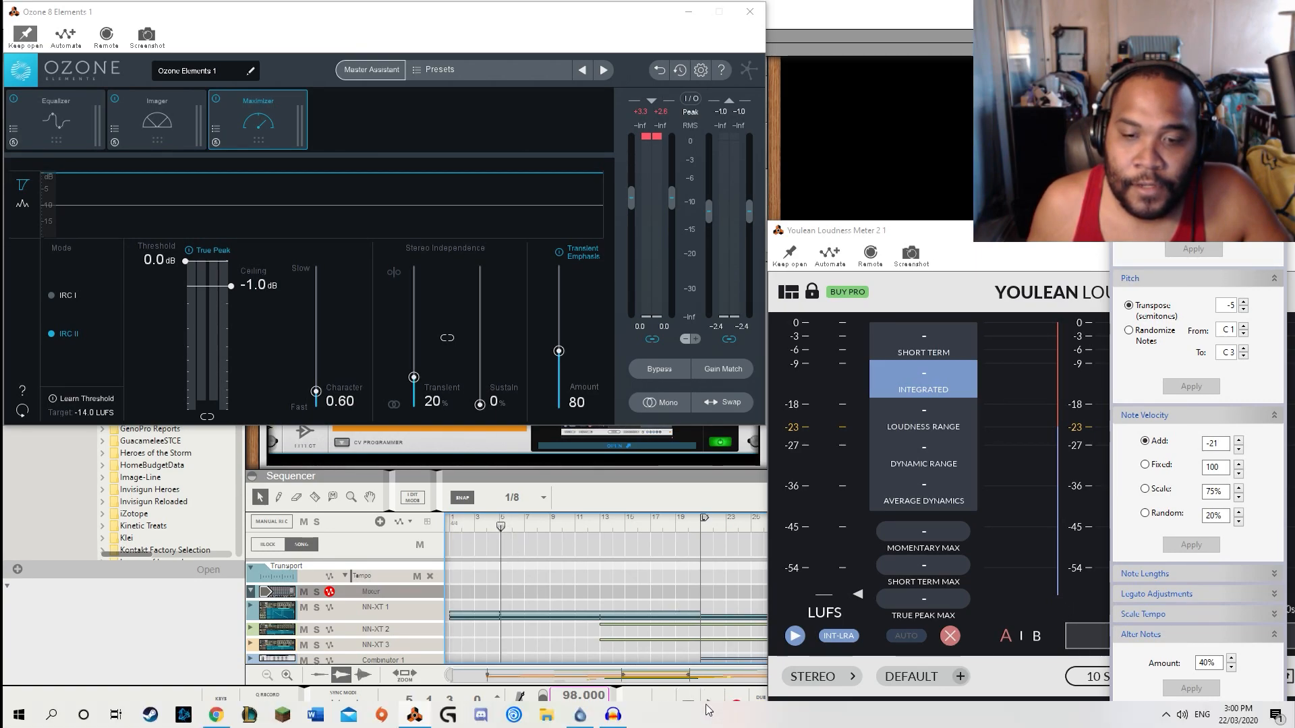
{"action": "left_click", "coordinate": [712, 700]}
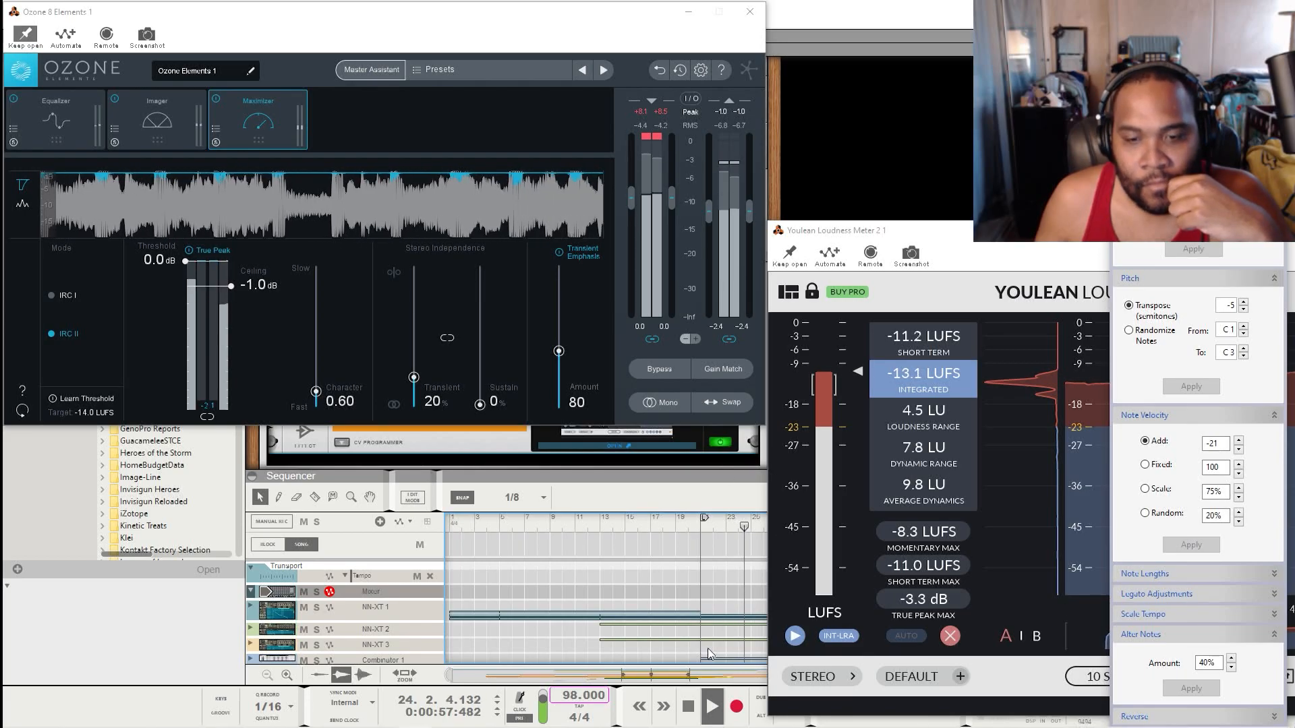
{"action": "left_click", "coordinate": [689, 706]}
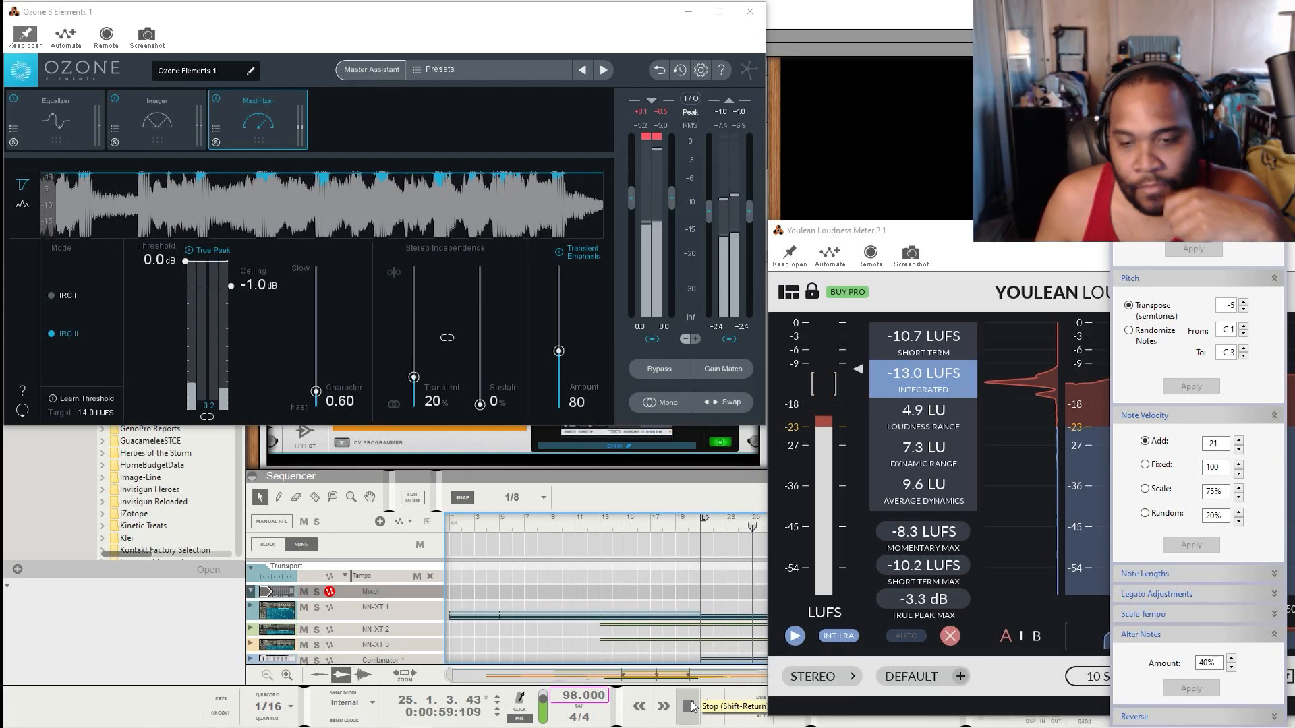
{"action": "left_click", "coordinate": [689, 706]}
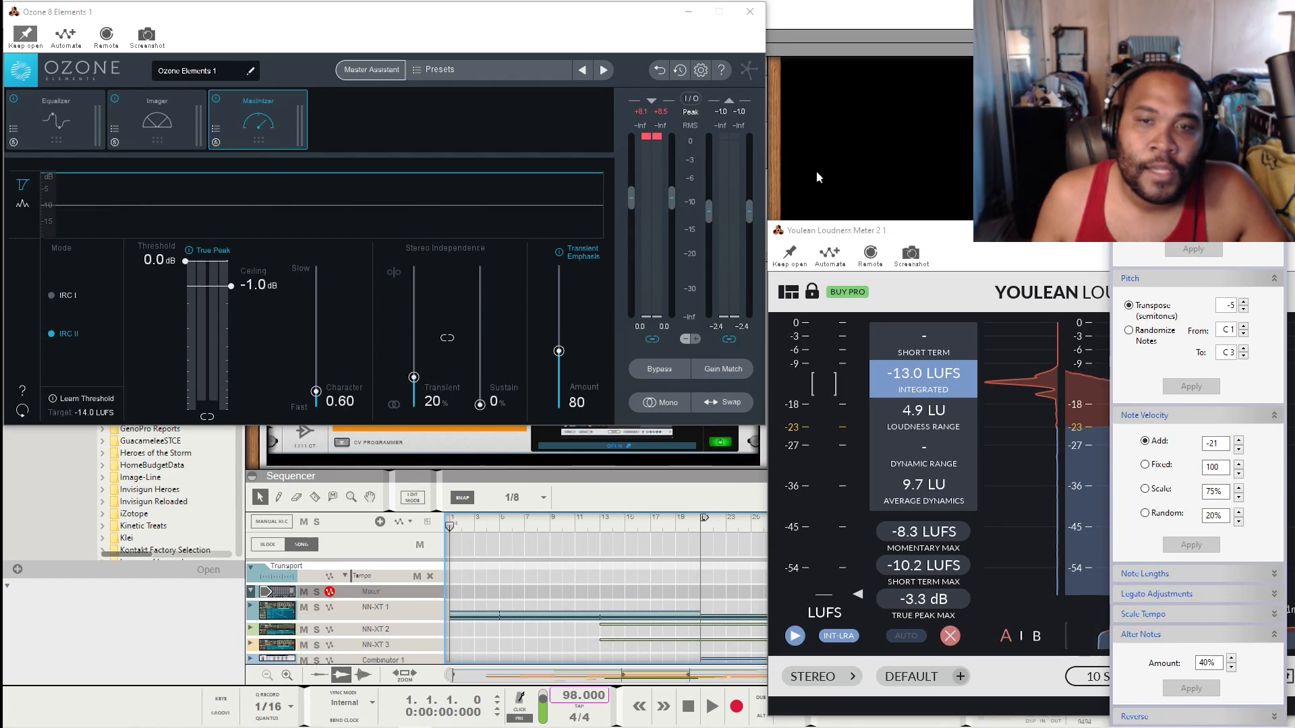
Step: Lower Ozone's linked output gain to -3.0 dB and put away both plugin windows to reveal the rack
{"action": "left_click_drag", "start_coordinate": [750, 216], "coordinate": [750, 222]}
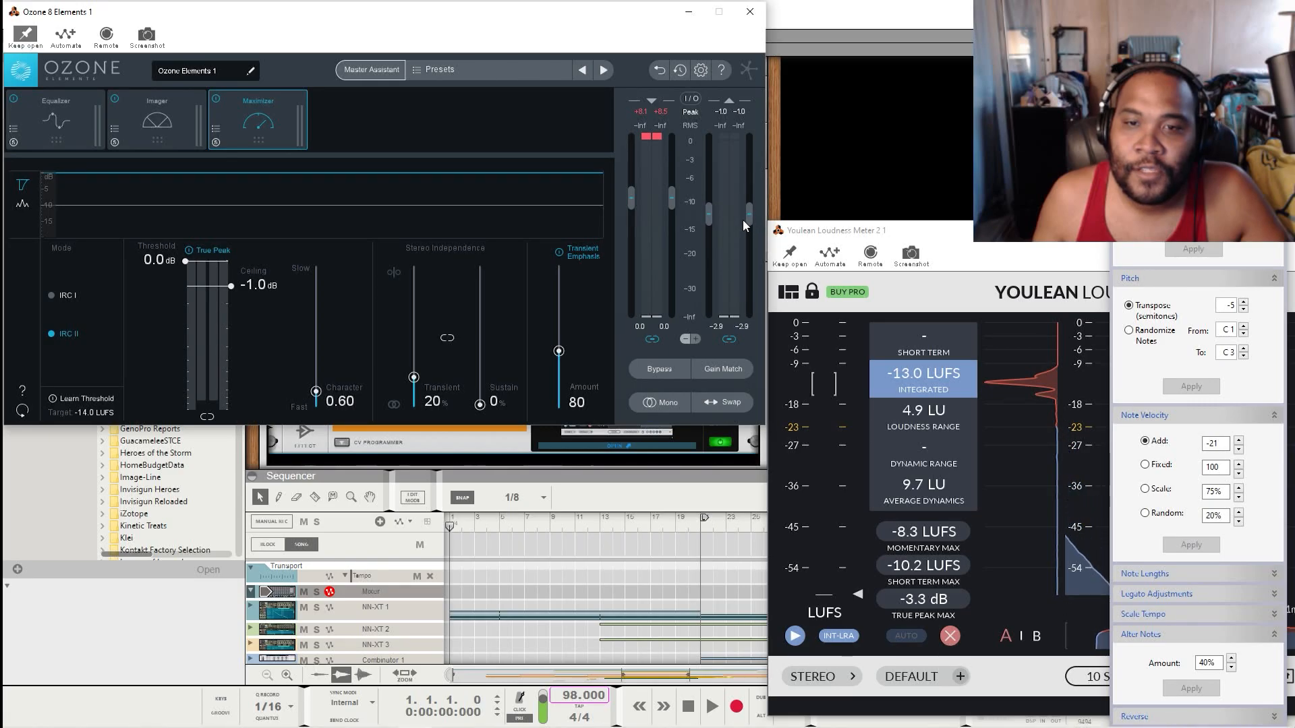
{"action": "left_click", "coordinate": [828, 153]}
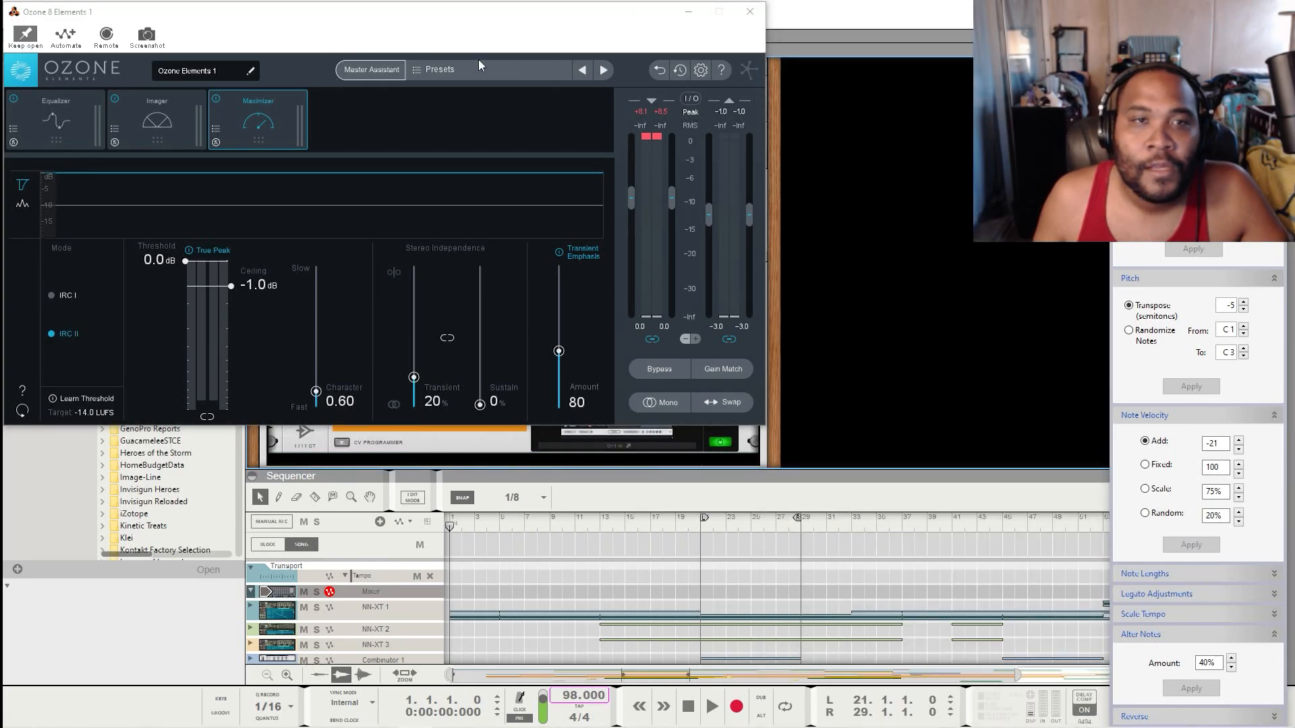
{"action": "left_click_drag", "start_coordinate": [341, 26], "coordinate": [400, 122]}
{"action": "left_click", "coordinate": [743, 112]}
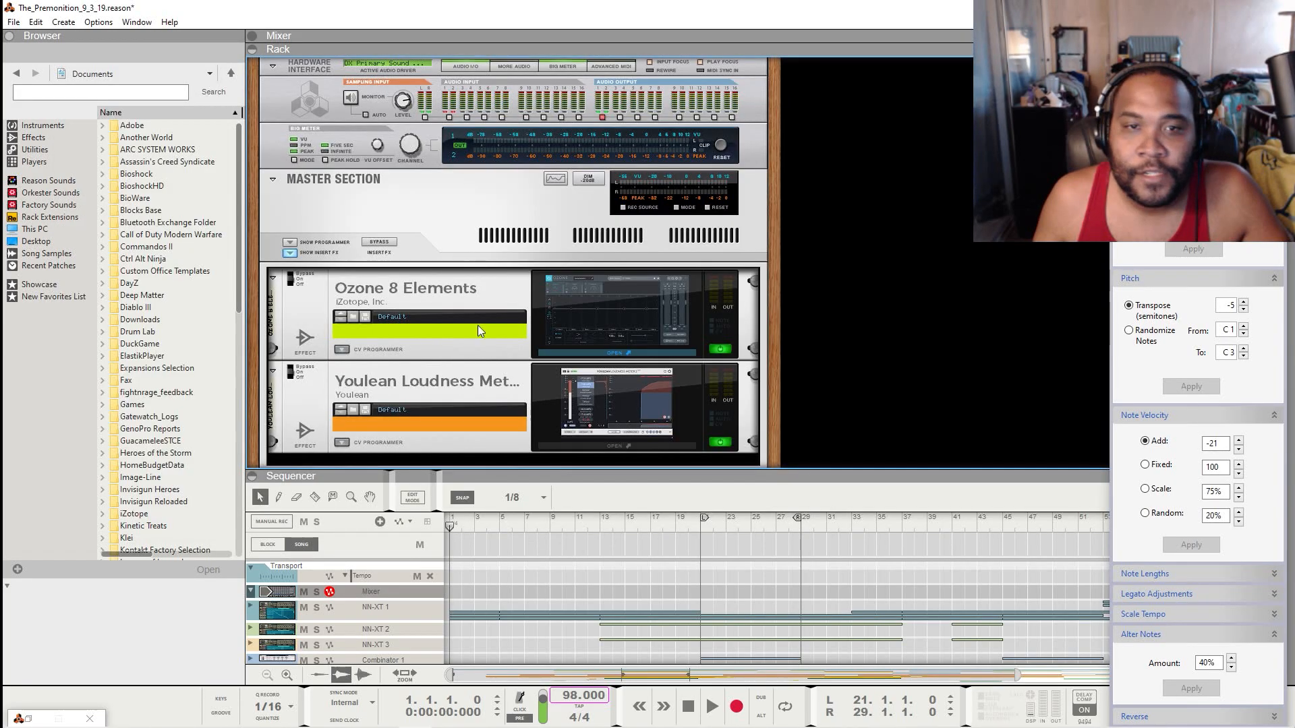
Step: Look through the rack from the master section devices down to the last audio tracks
{"action": "scroll", "coordinate": [423, 302], "scroll_direction": "down", "scroll_amount": 5}
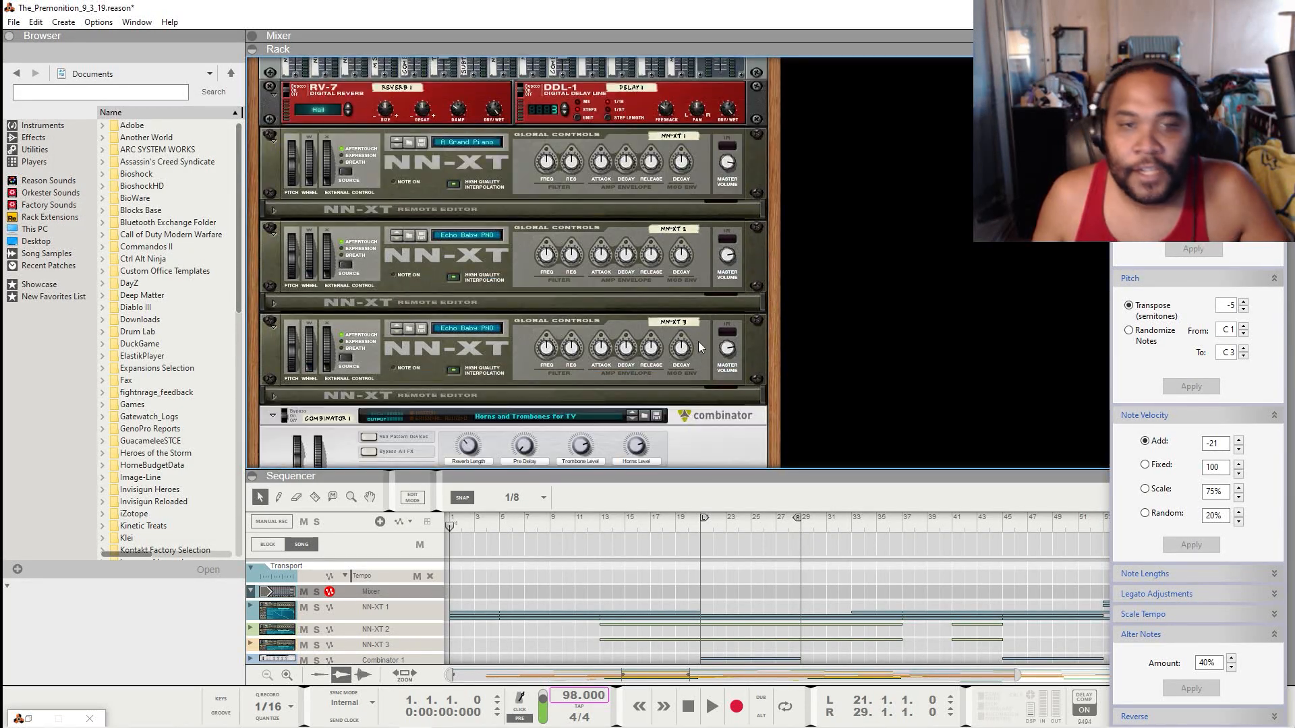
{"action": "scroll", "coordinate": [588, 251], "scroll_direction": "up", "scroll_amount": 3}
{"action": "scroll", "coordinate": [588, 251], "scroll_direction": "down", "scroll_amount": 5}
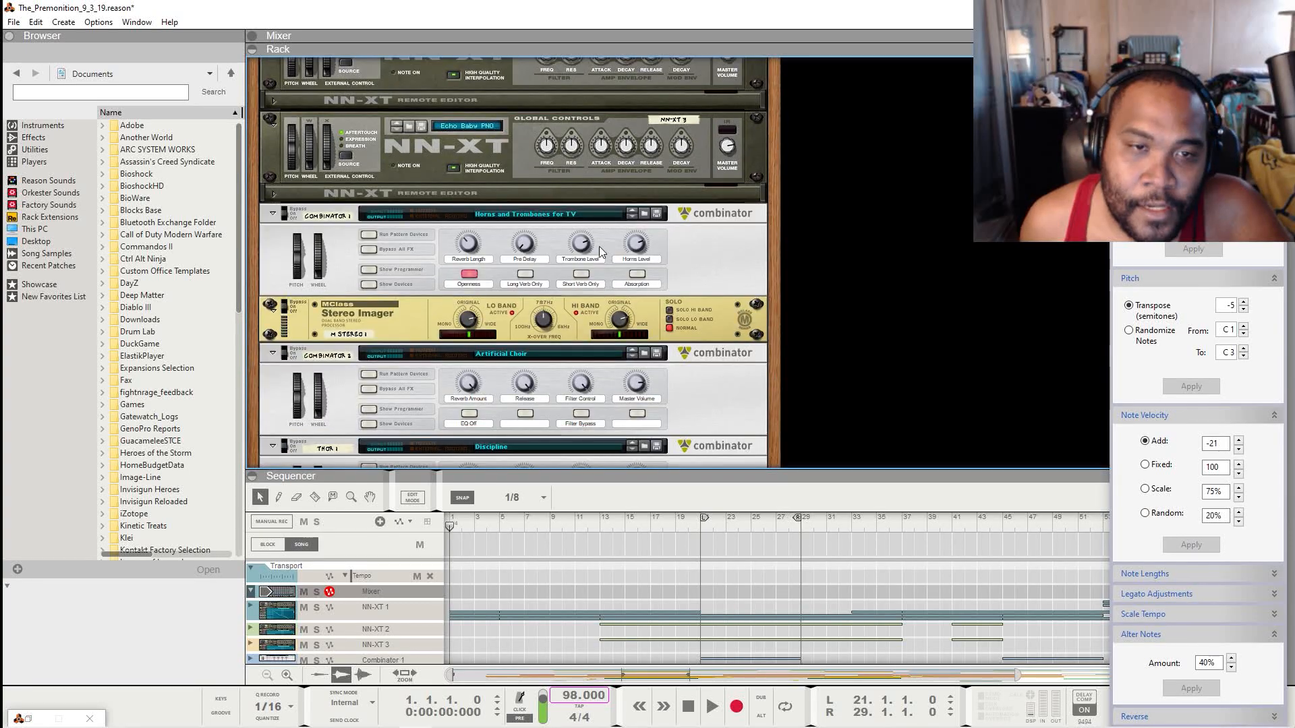
{"action": "scroll", "coordinate": [572, 268], "scroll_direction": "down", "scroll_amount": 8}
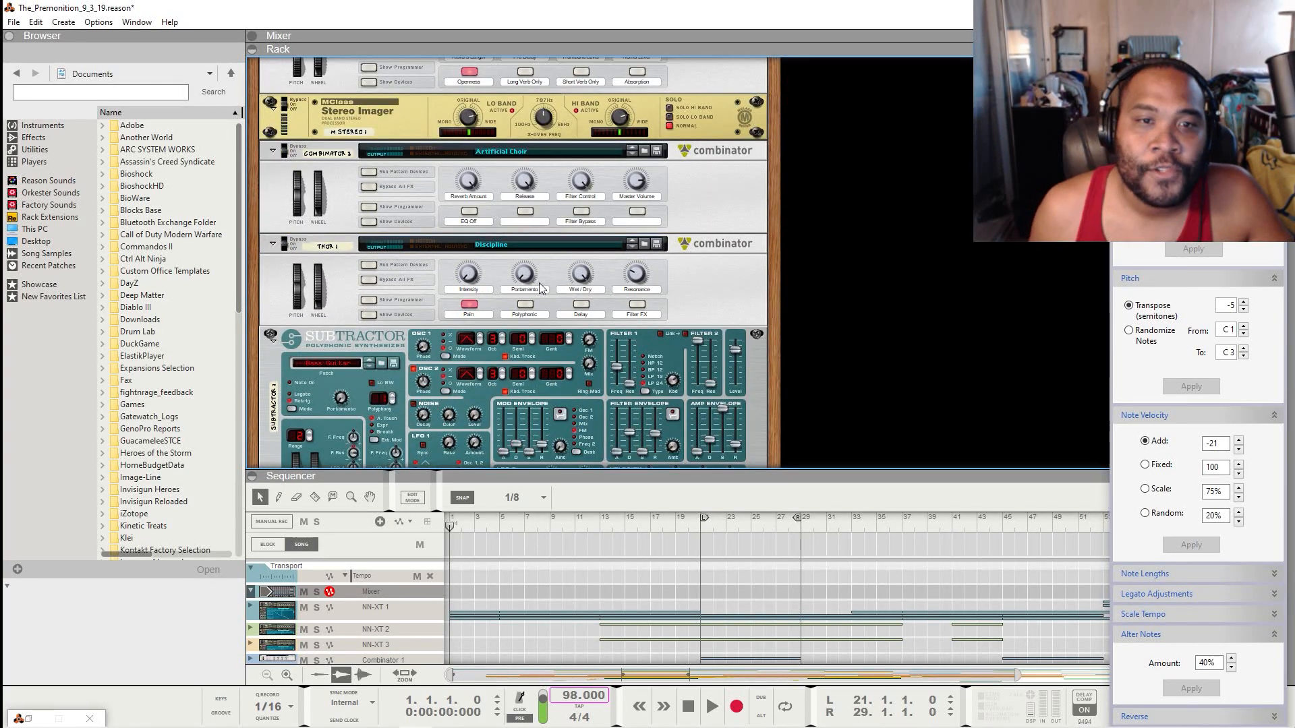
{"action": "left_click_drag", "start_coordinate": [799, 477], "coordinate": [800, 554]}
{"action": "scroll", "coordinate": [754, 438], "scroll_direction": "down", "scroll_amount": 10}
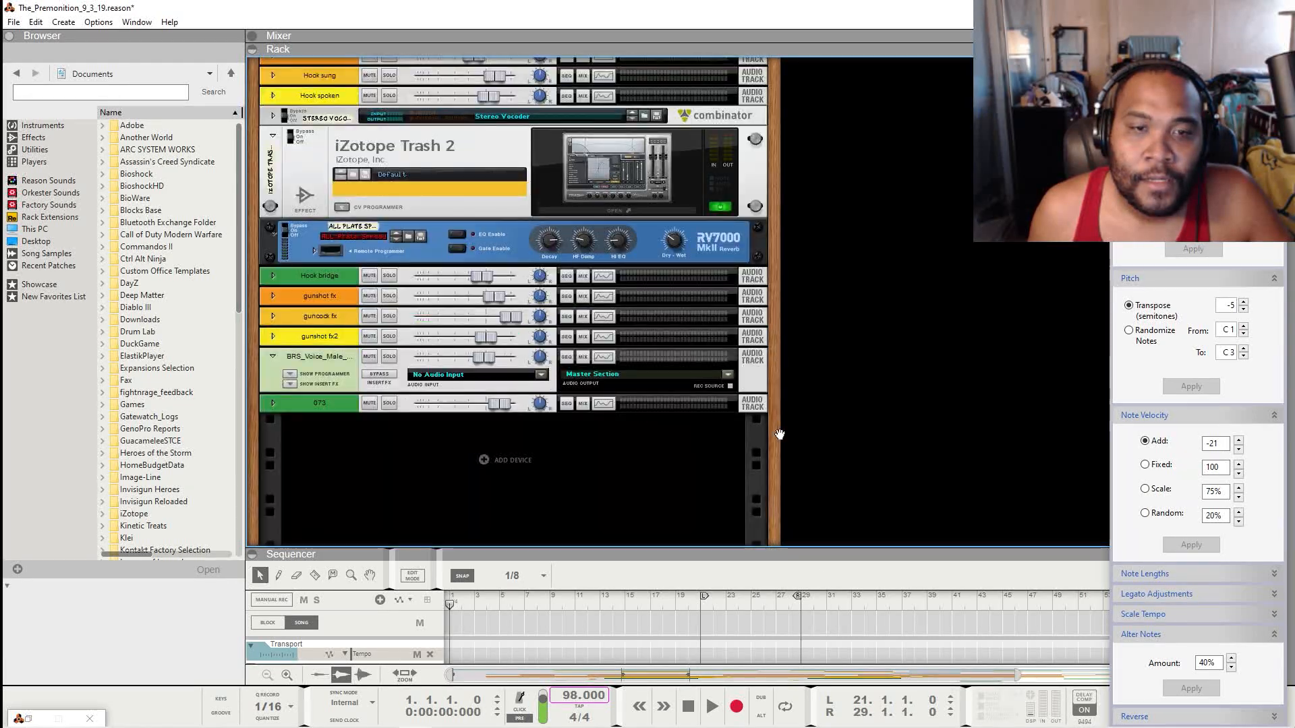
Step: Enlarge the sequencer to show more tracks, collapse the Tool Window's Pitch section and move that window lower
{"action": "left_click_drag", "start_coordinate": [759, 559], "coordinate": [720, 387]}
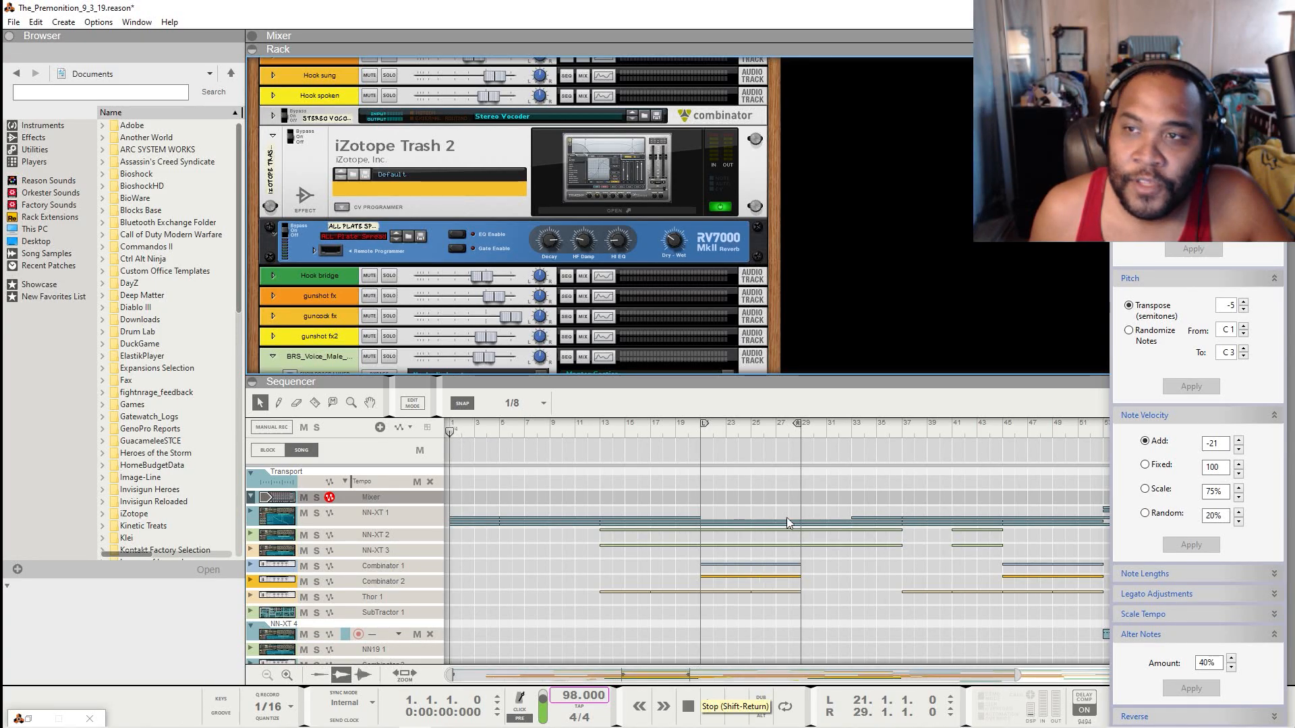
{"action": "left_click", "coordinate": [1133, 282]}
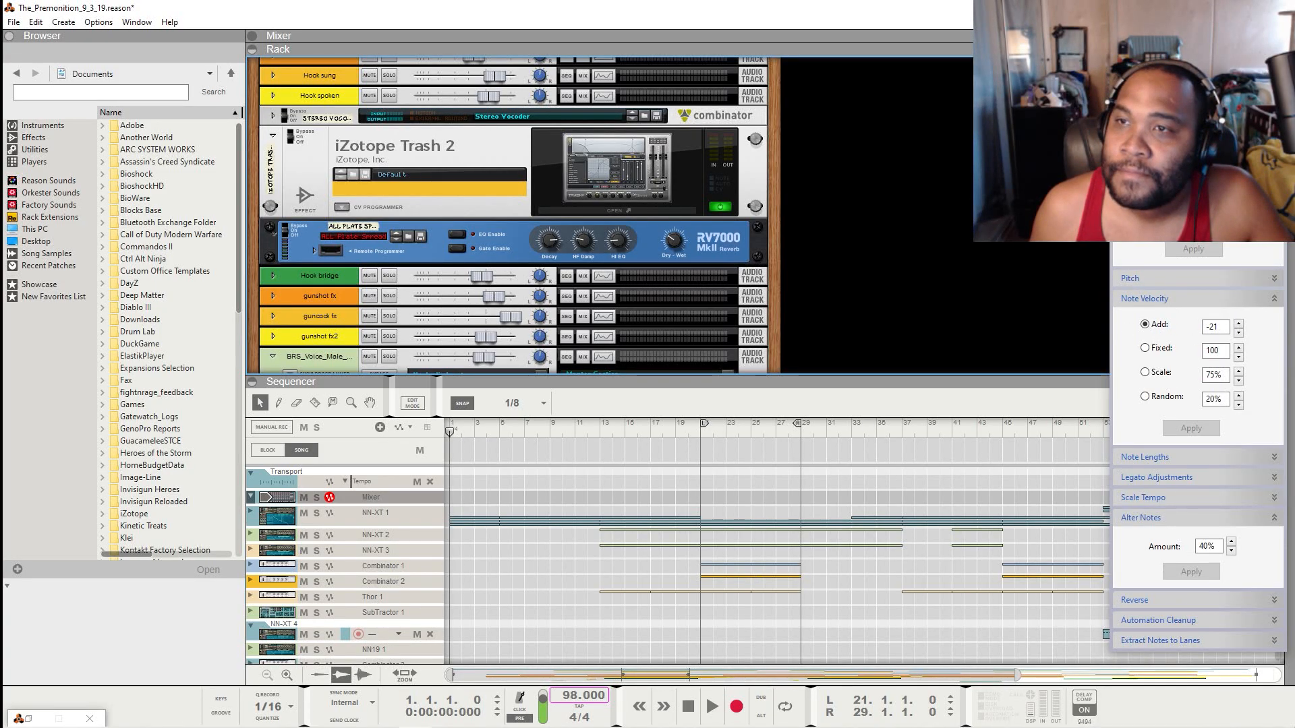
{"action": "left_click_drag", "start_coordinate": [1179, 69], "coordinate": [1191, 282]}
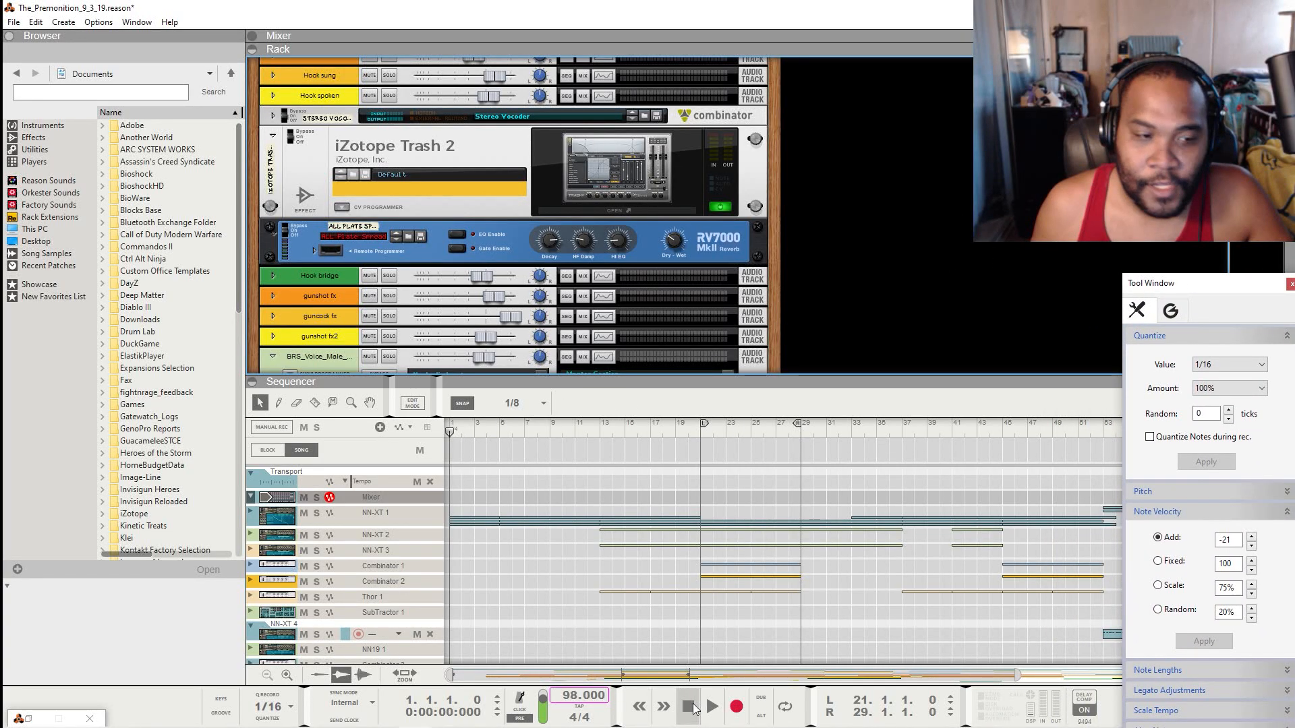
Step: Reopen the Ozone 8 Elements and Youlean Loudness Meter windows and arrange them side by side
{"action": "left_click", "coordinate": [27, 722]}
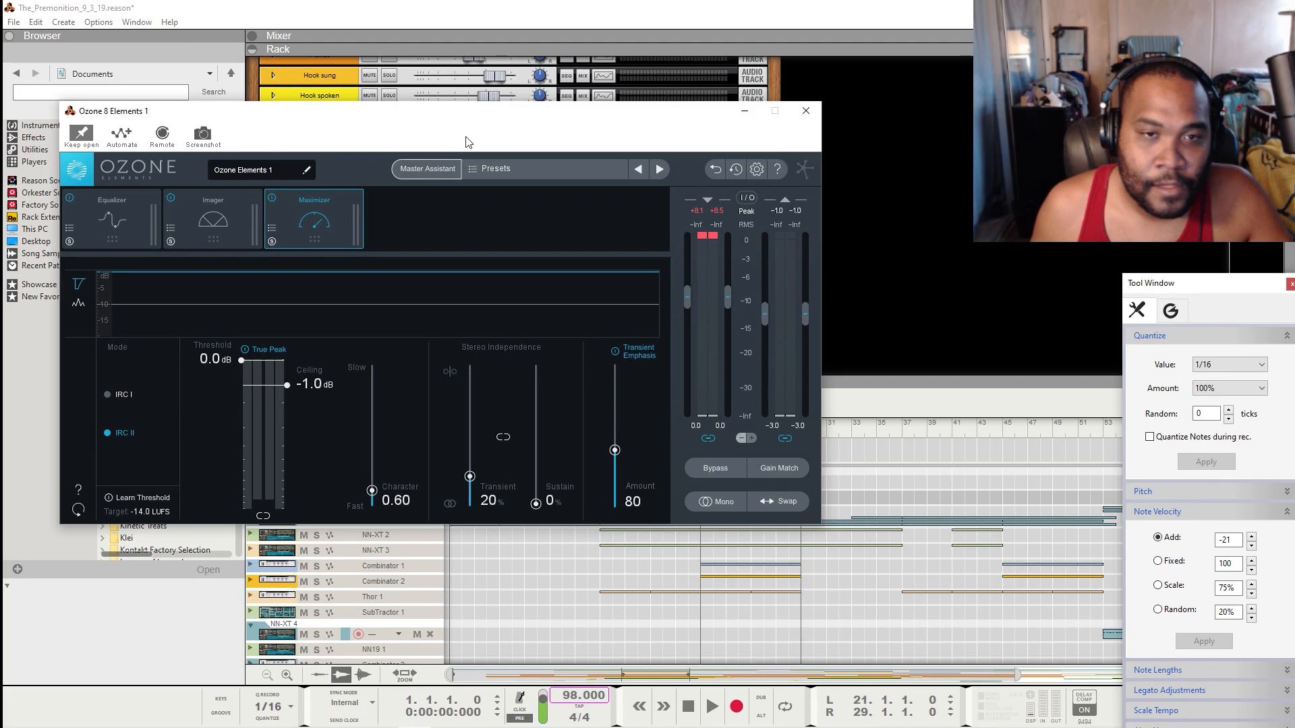
{"action": "left_click_drag", "start_coordinate": [423, 124], "coordinate": [383, 401]}
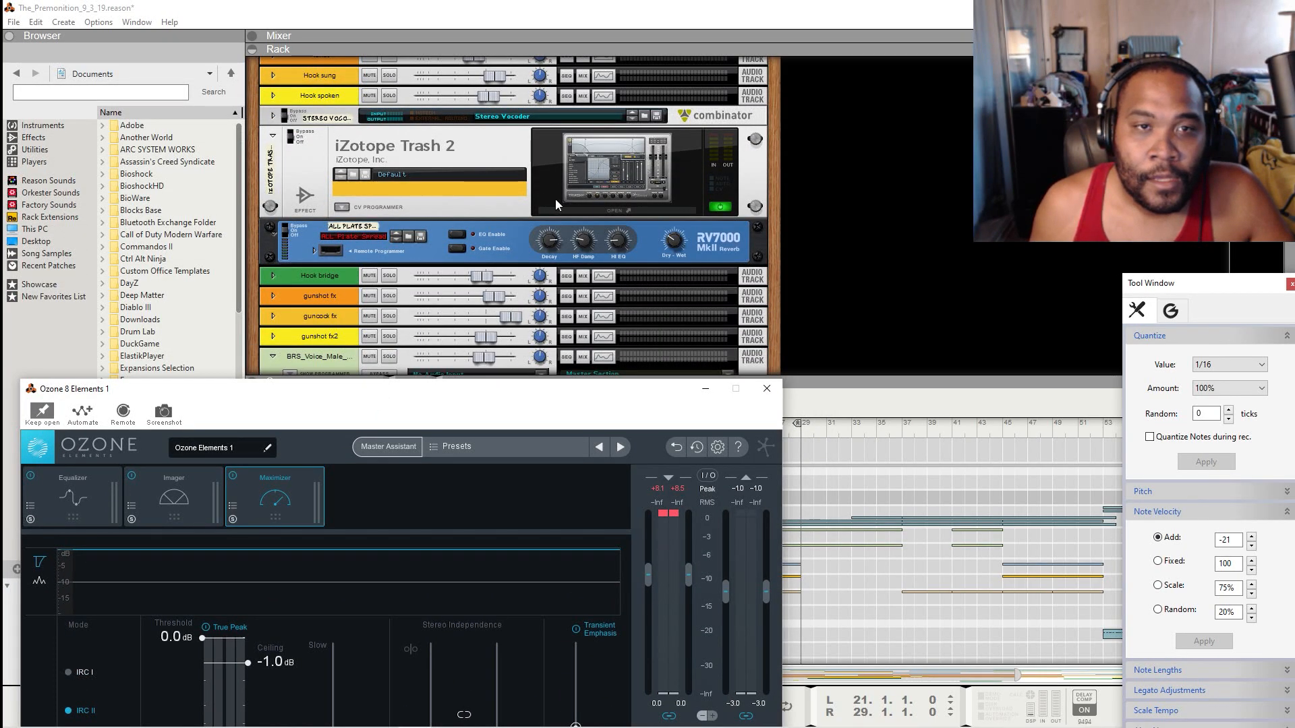
{"action": "scroll", "coordinate": [556, 198], "scroll_direction": "up", "scroll_amount": 20}
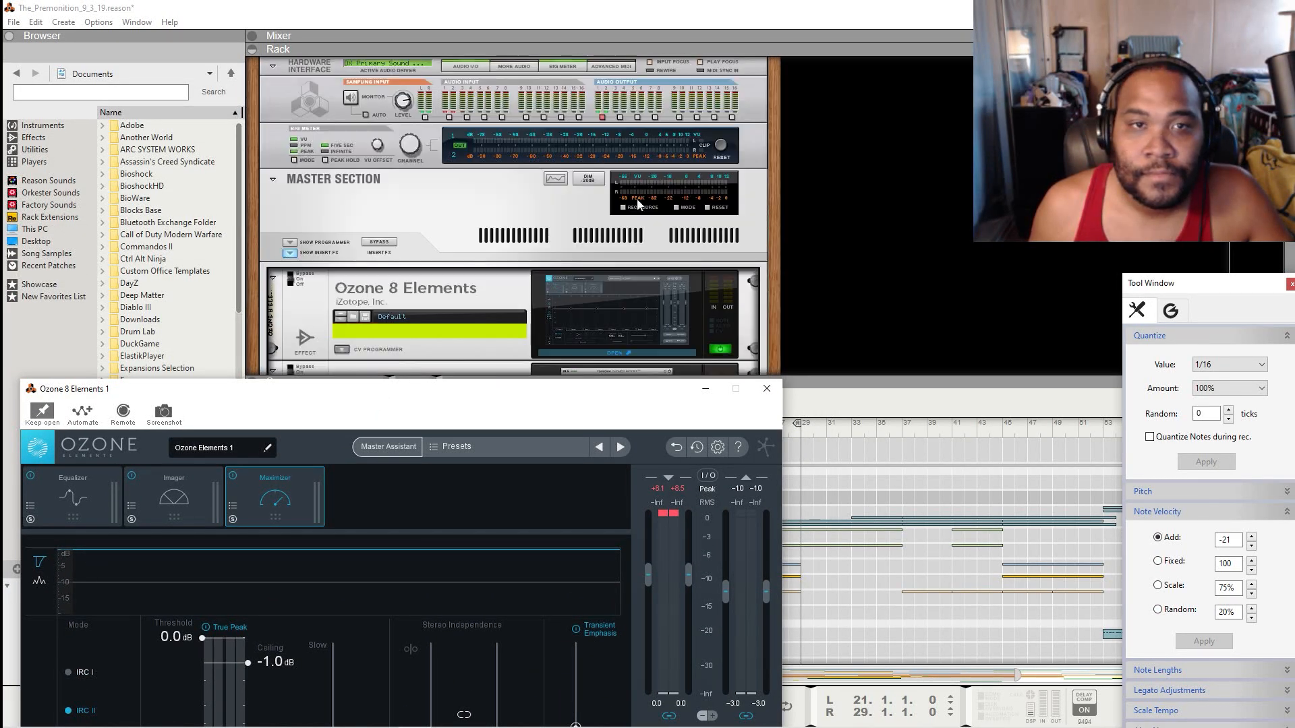
{"action": "scroll", "coordinate": [547, 233], "scroll_direction": "down", "scroll_amount": 3}
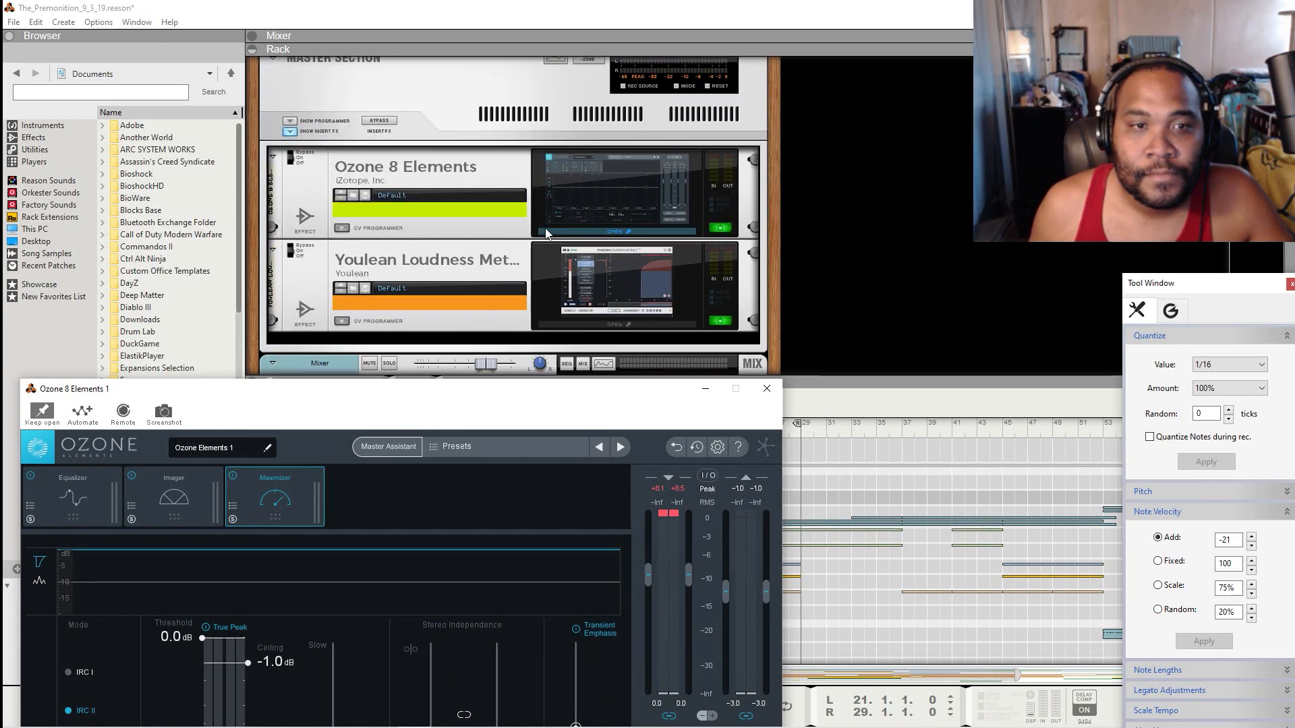
{"action": "left_click", "coordinate": [607, 322]}
{"action": "left_click_drag", "start_coordinate": [623, 422], "coordinate": [564, 58]}
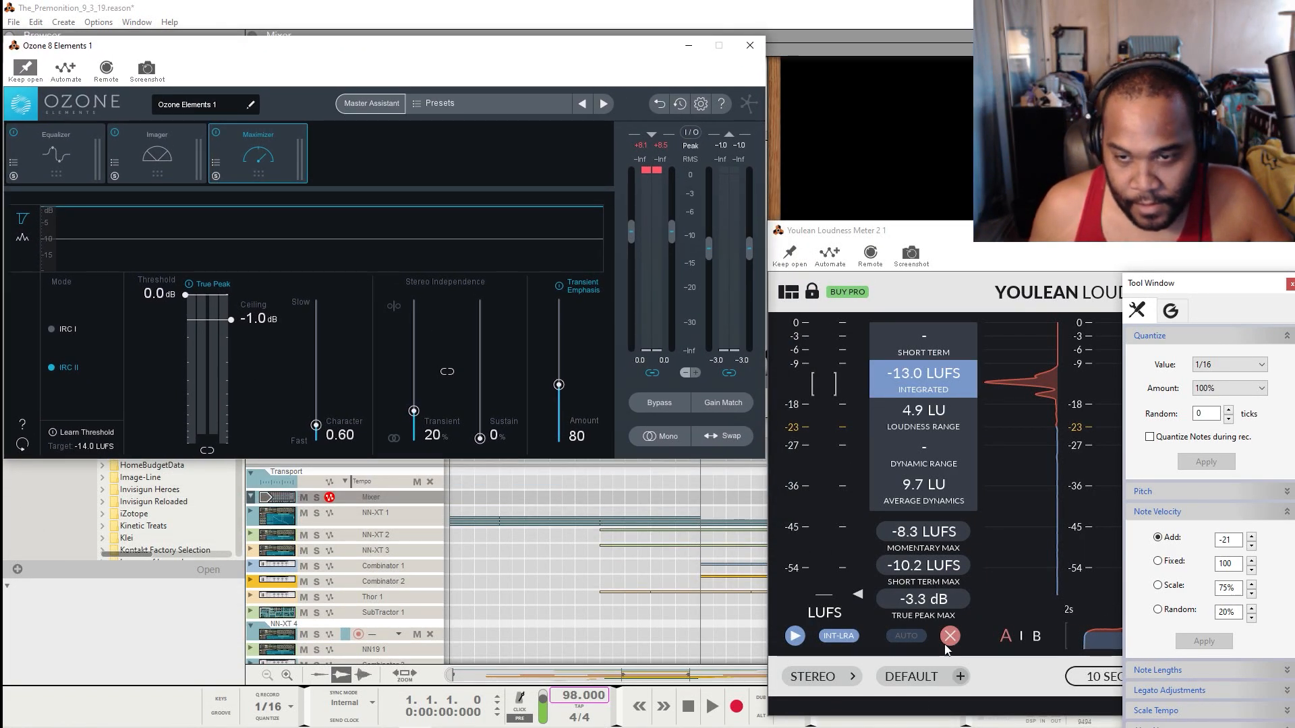
Step: Clear the loudness meter's readings, uncover the sequencer ruler and play the song from bar 21
{"action": "left_click", "coordinate": [950, 636]}
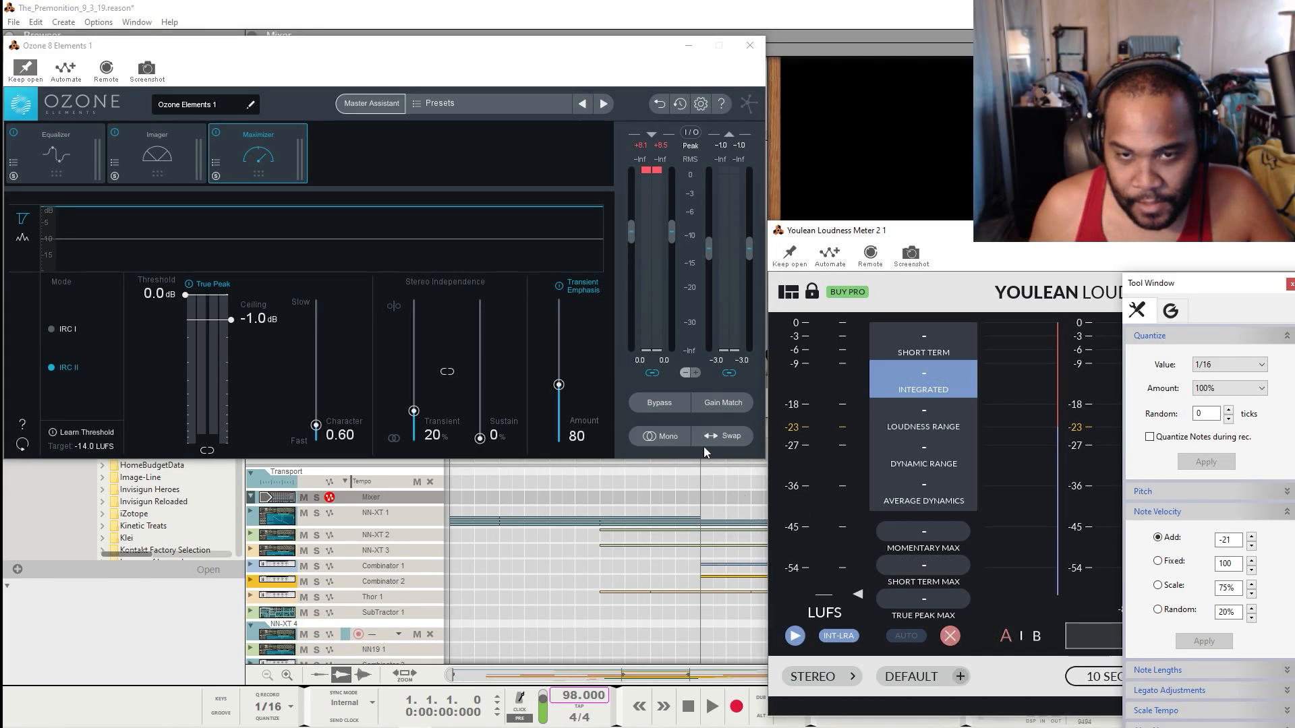
{"action": "left_click_drag", "start_coordinate": [649, 63], "coordinate": [493, 69]}
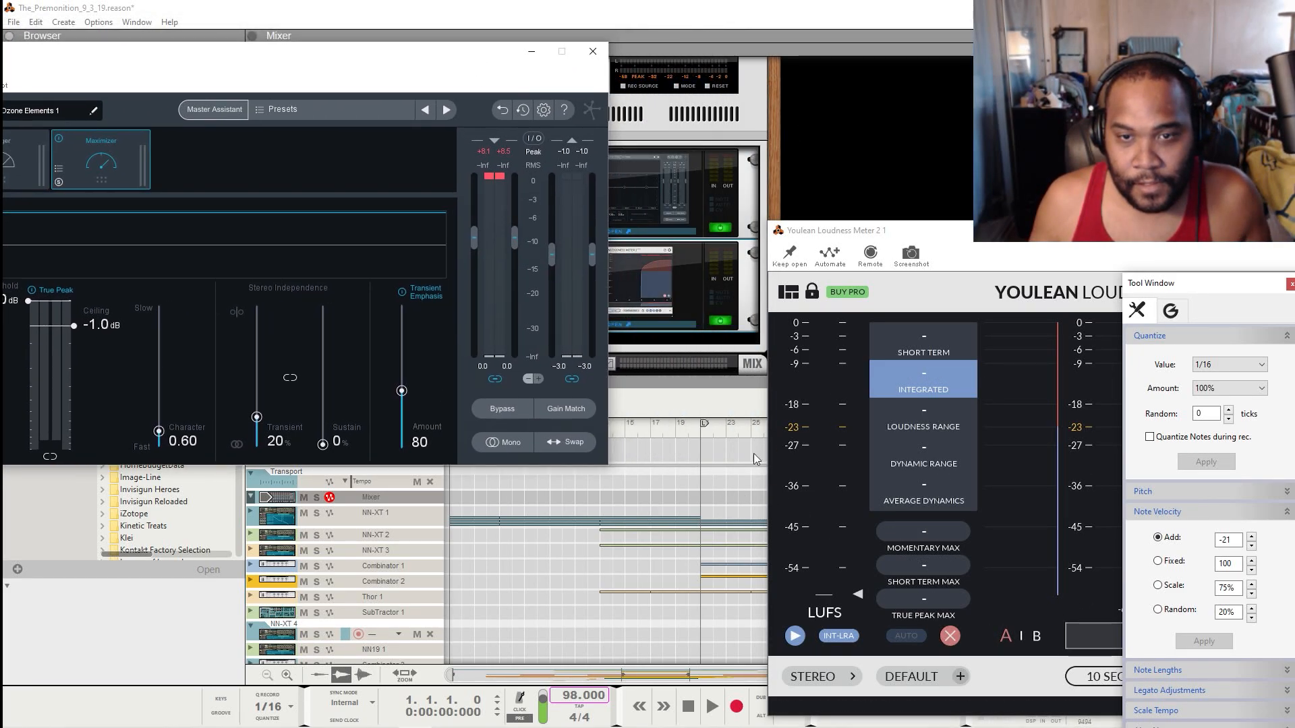
{"action": "left_click", "coordinate": [698, 427]}
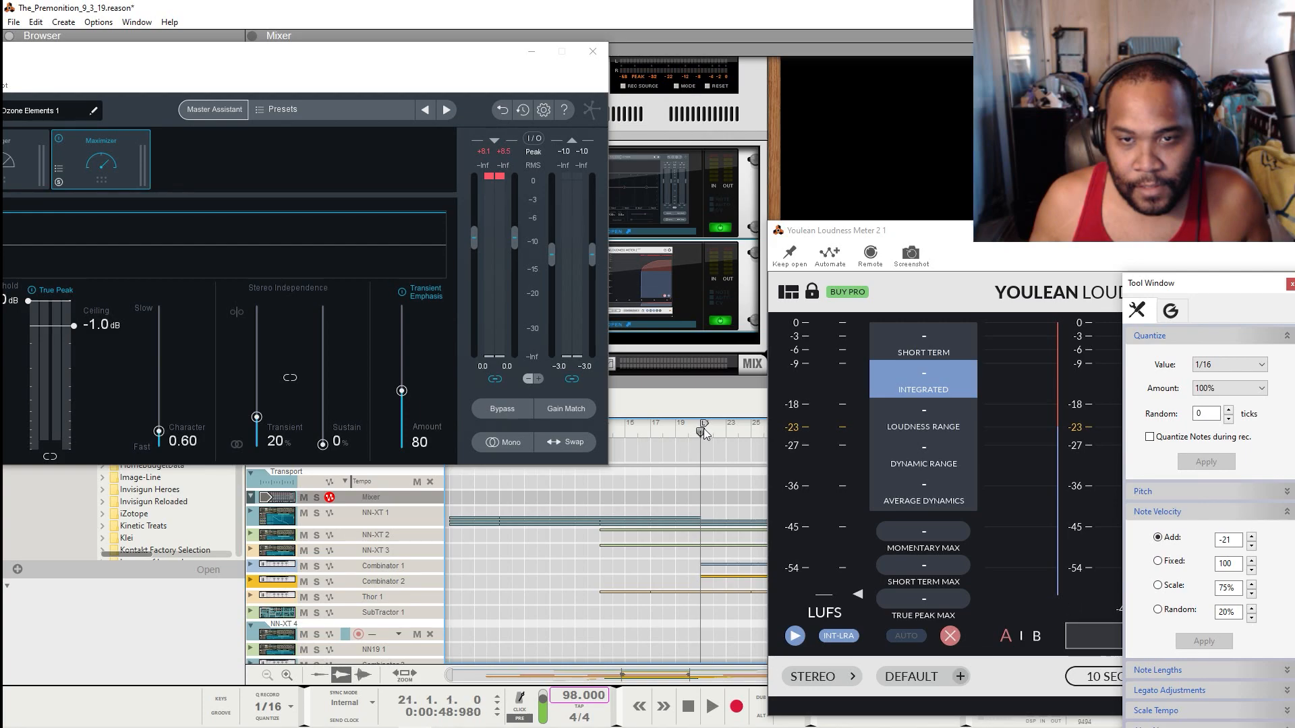
{"action": "key", "text": "space"}
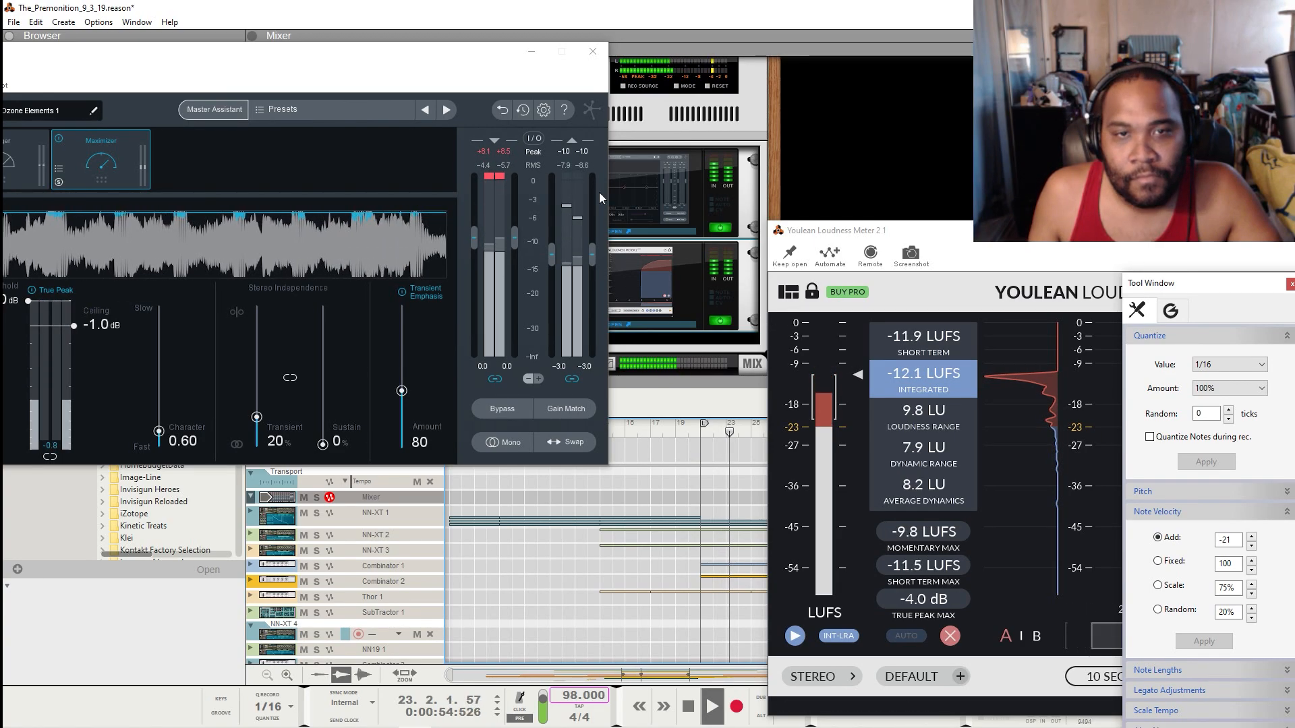
Step: Bring the loudness meter back into view beside Ozone during playback and stop the song around bar 32
{"action": "left_click", "coordinate": [759, 111]}
{"action": "left_click_drag", "start_coordinate": [489, 56], "coordinate": [618, 114]}
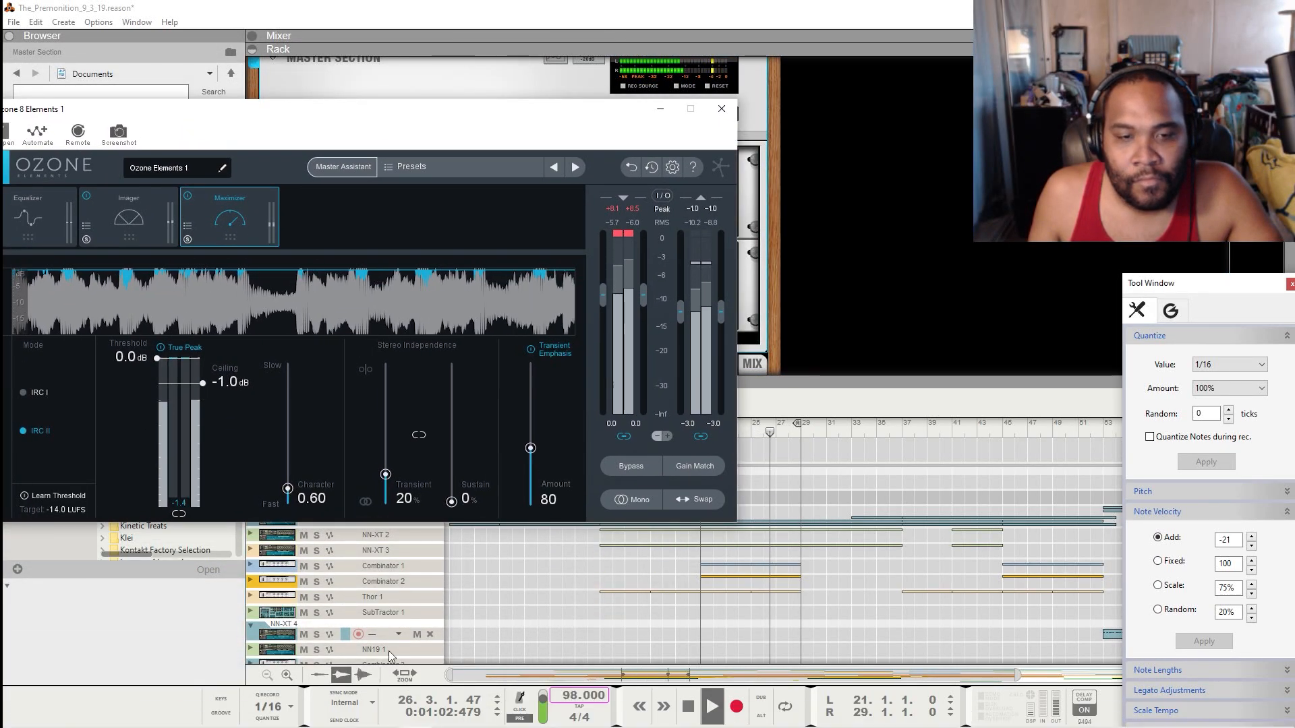
{"action": "left_click_drag", "start_coordinate": [326, 109], "coordinate": [356, 13]}
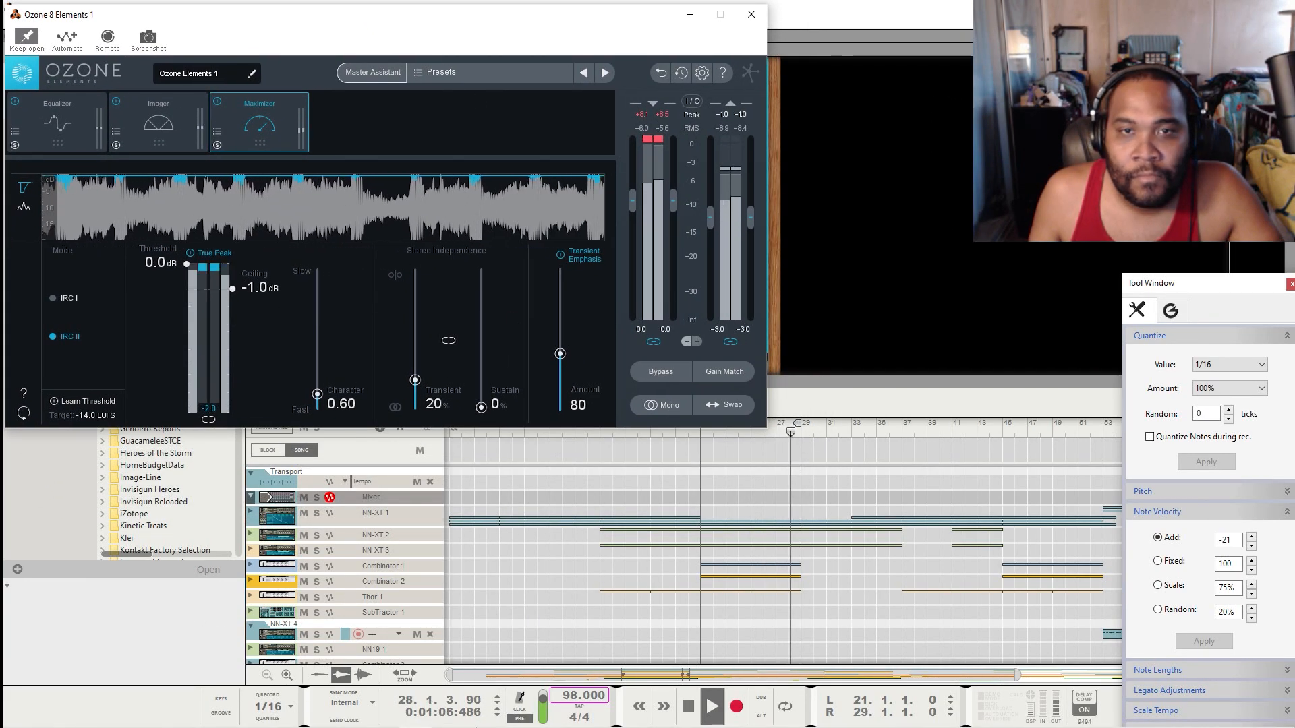
{"action": "left_click_drag", "start_coordinate": [292, 27], "coordinate": [269, 436]}
{"action": "left_click", "coordinate": [614, 324]}
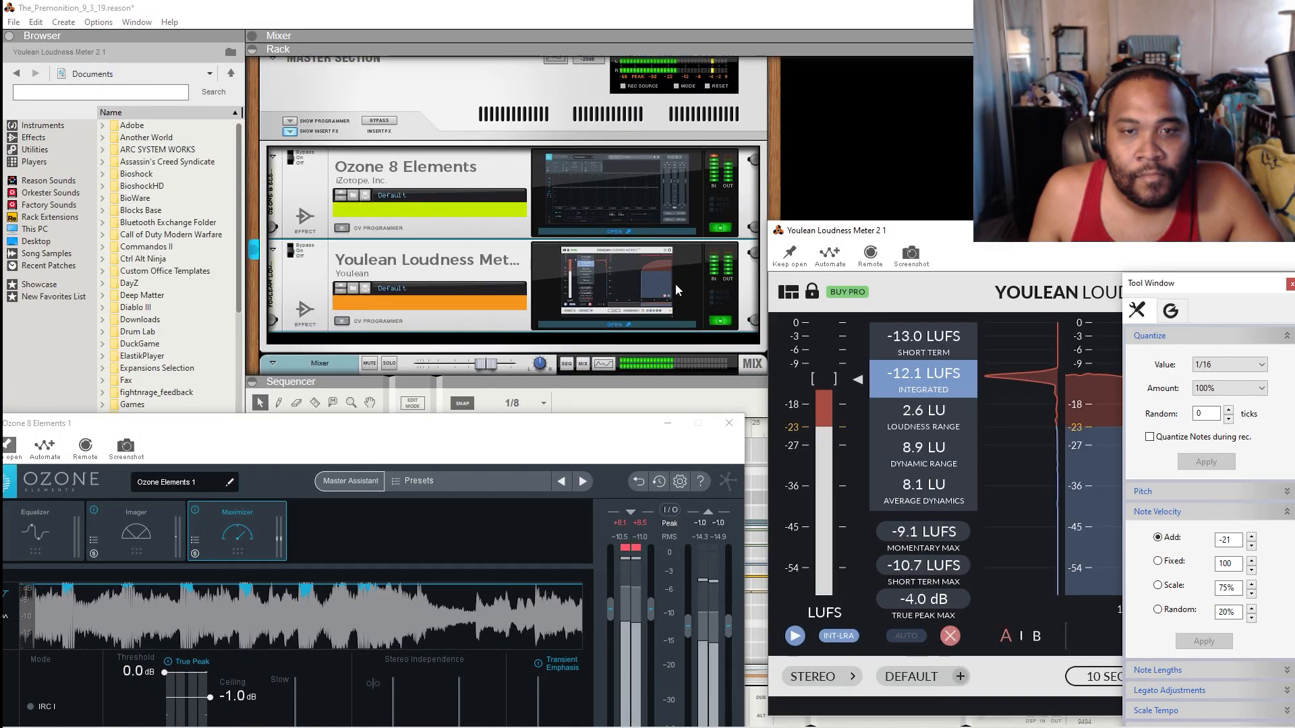
{"action": "left_click_drag", "start_coordinate": [557, 425], "coordinate": [571, 13]}
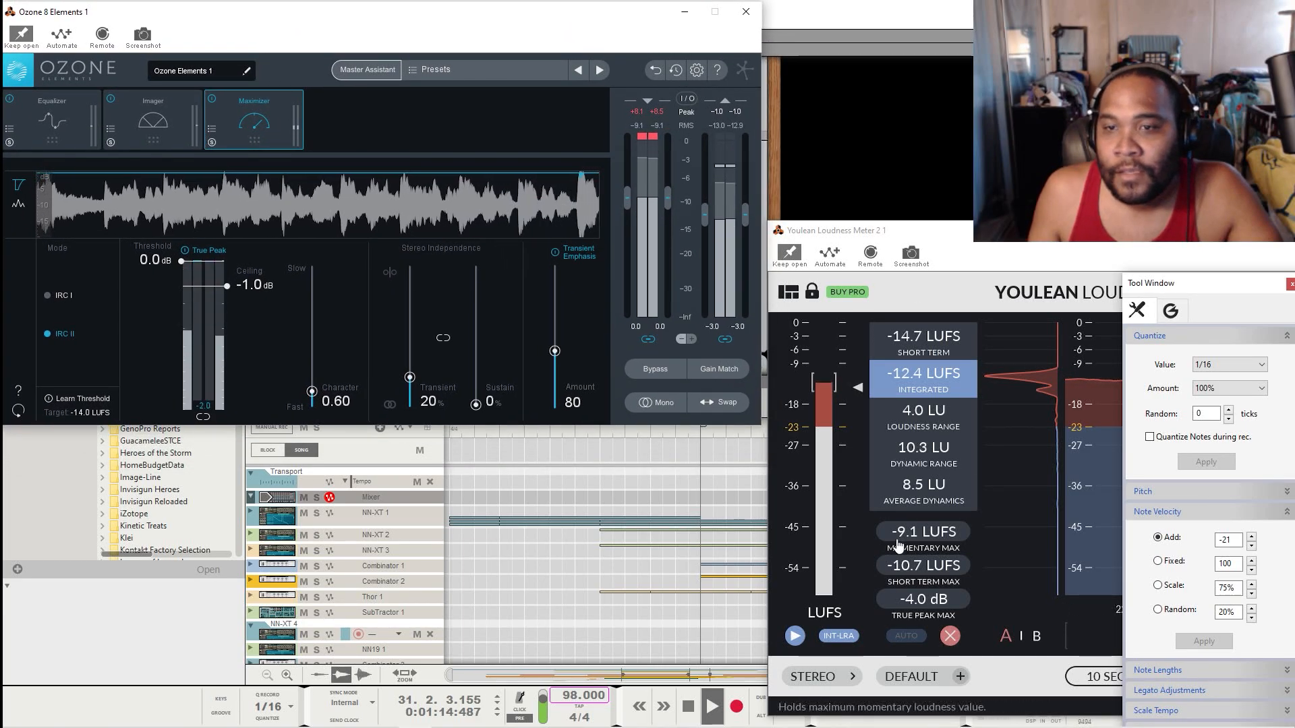
{"action": "left_click", "coordinate": [690, 696]}
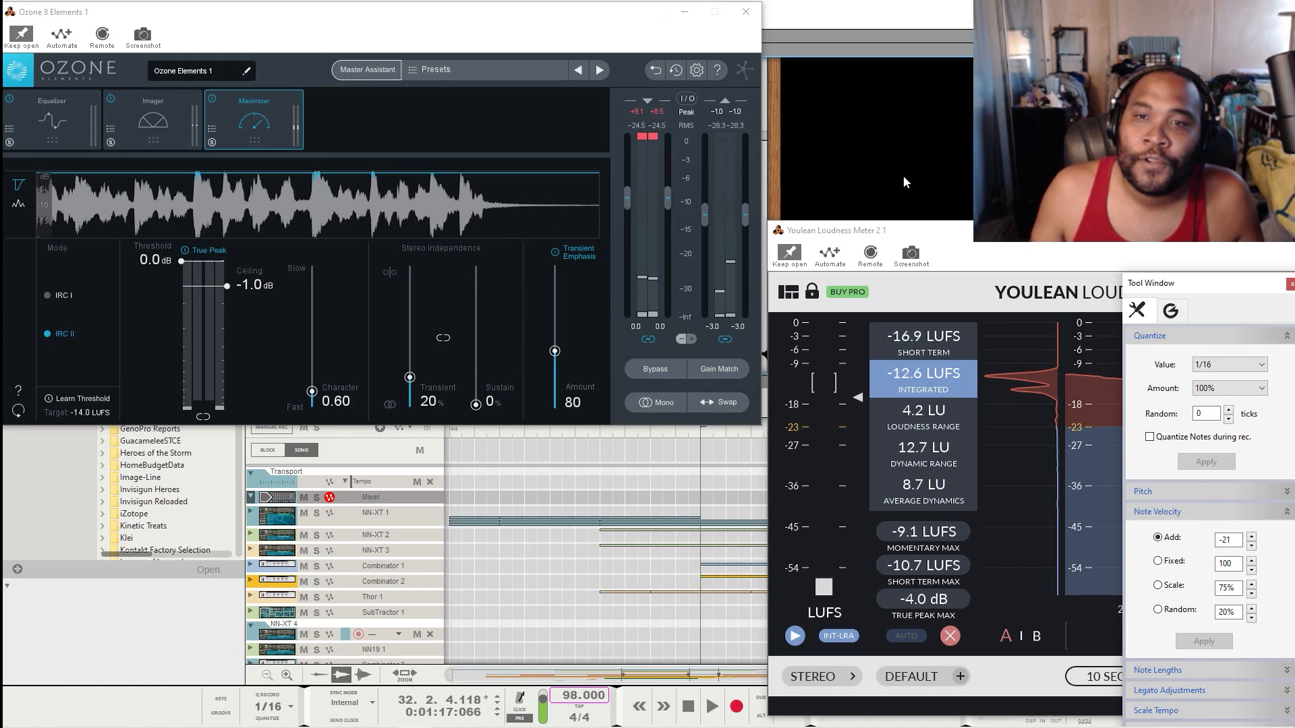
Step: Move the loudness meter off the ruler, set the song position to bar 29, clear the readings and start playback
{"action": "left_click_drag", "start_coordinate": [900, 245], "coordinate": [1004, 328]}
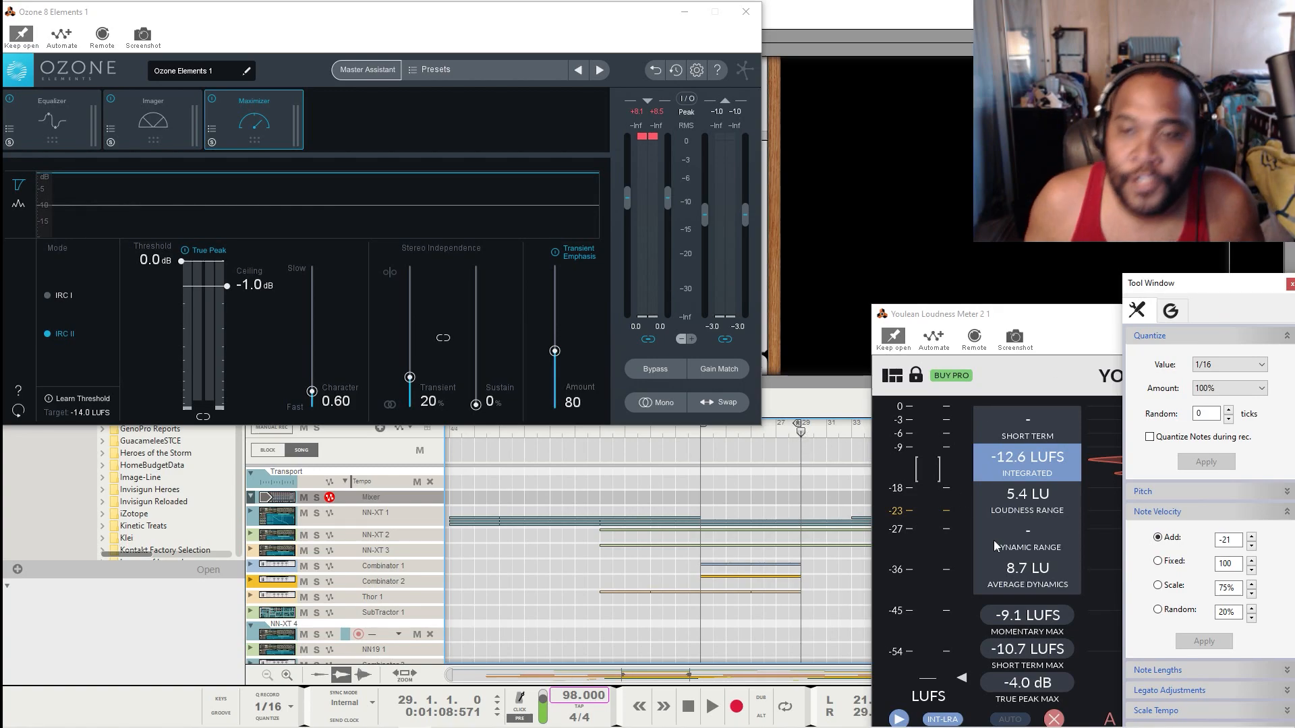
{"action": "left_click", "coordinate": [1058, 716]}
{"action": "key", "text": "space"}
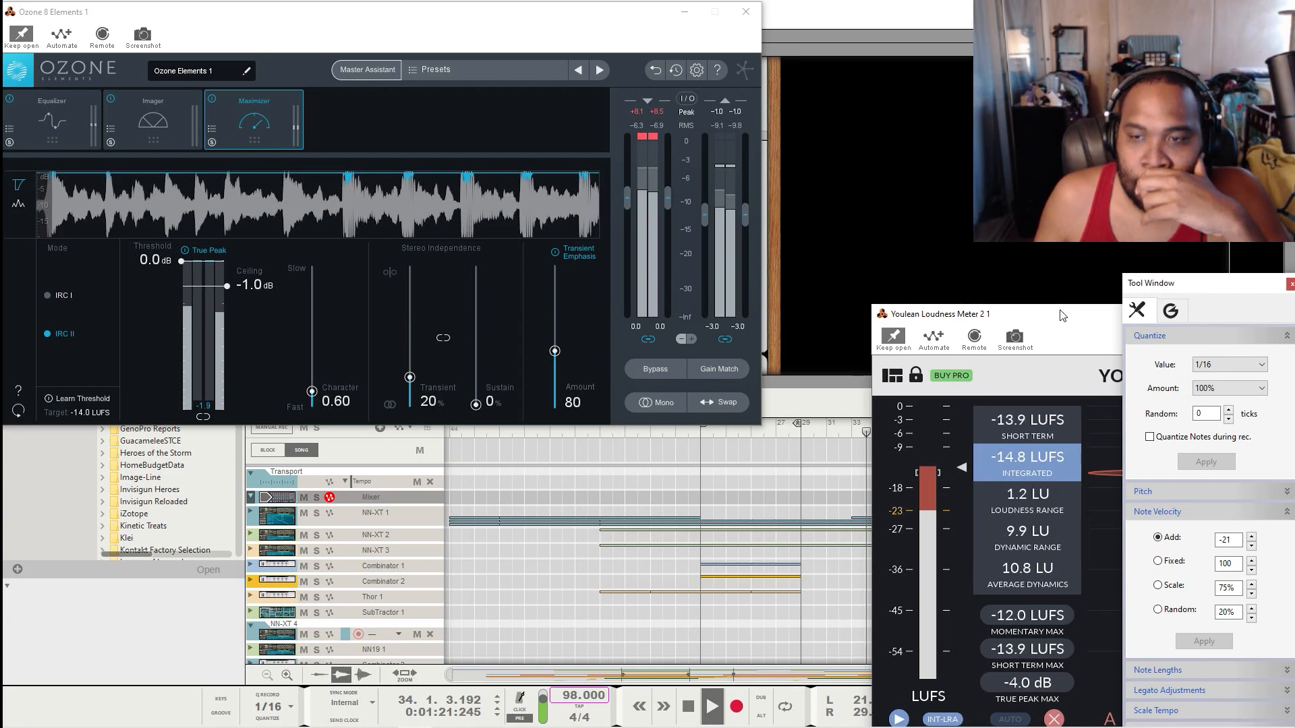
Step: Shift the loudness meter window so its readings are fully visible, measuring the song until stopping around bar 46
{"action": "left_click_drag", "start_coordinate": [1056, 329], "coordinate": [937, 302]}
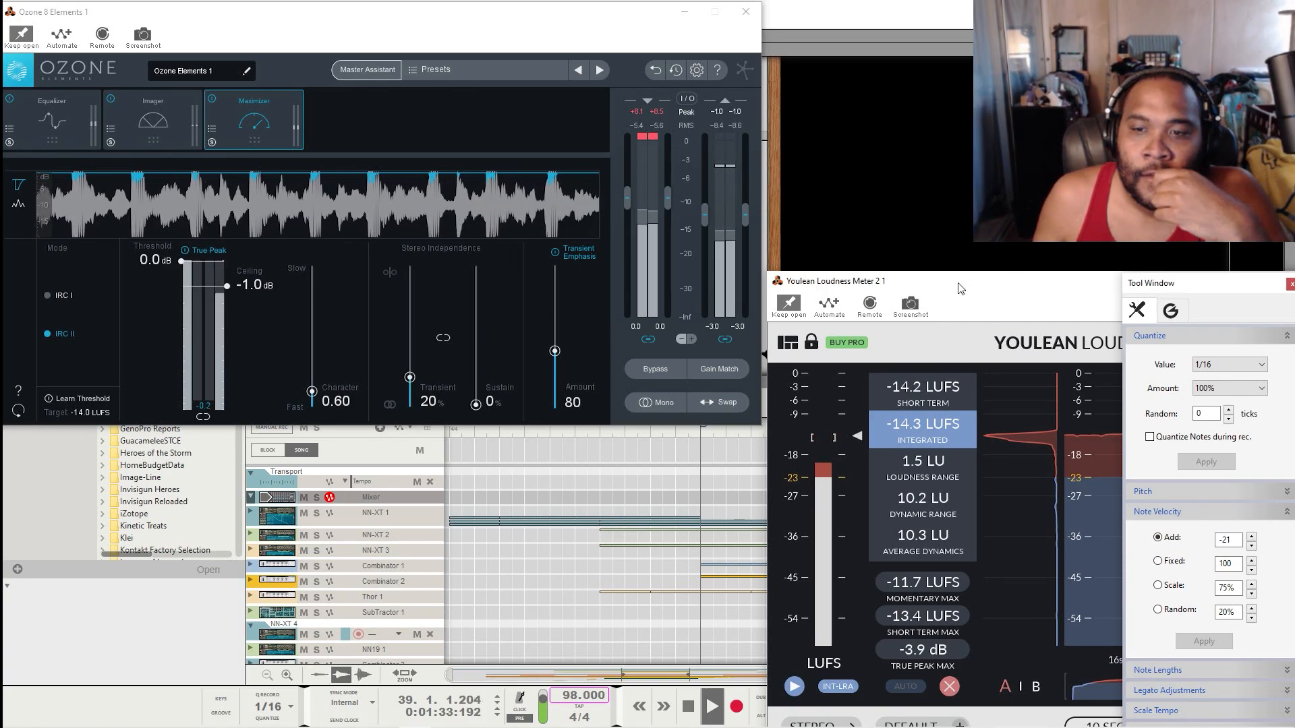
{"action": "left_click_drag", "start_coordinate": [985, 283], "coordinate": [836, 253]}
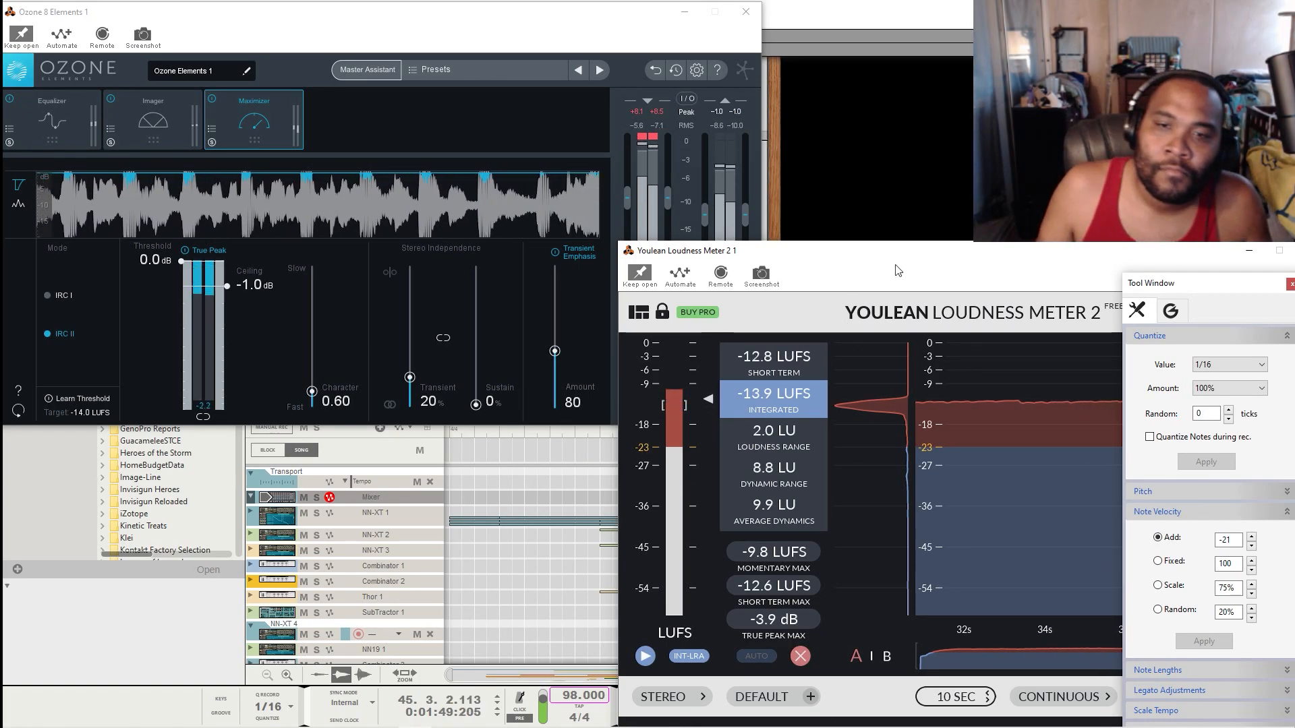
{"action": "key", "text": "space"}
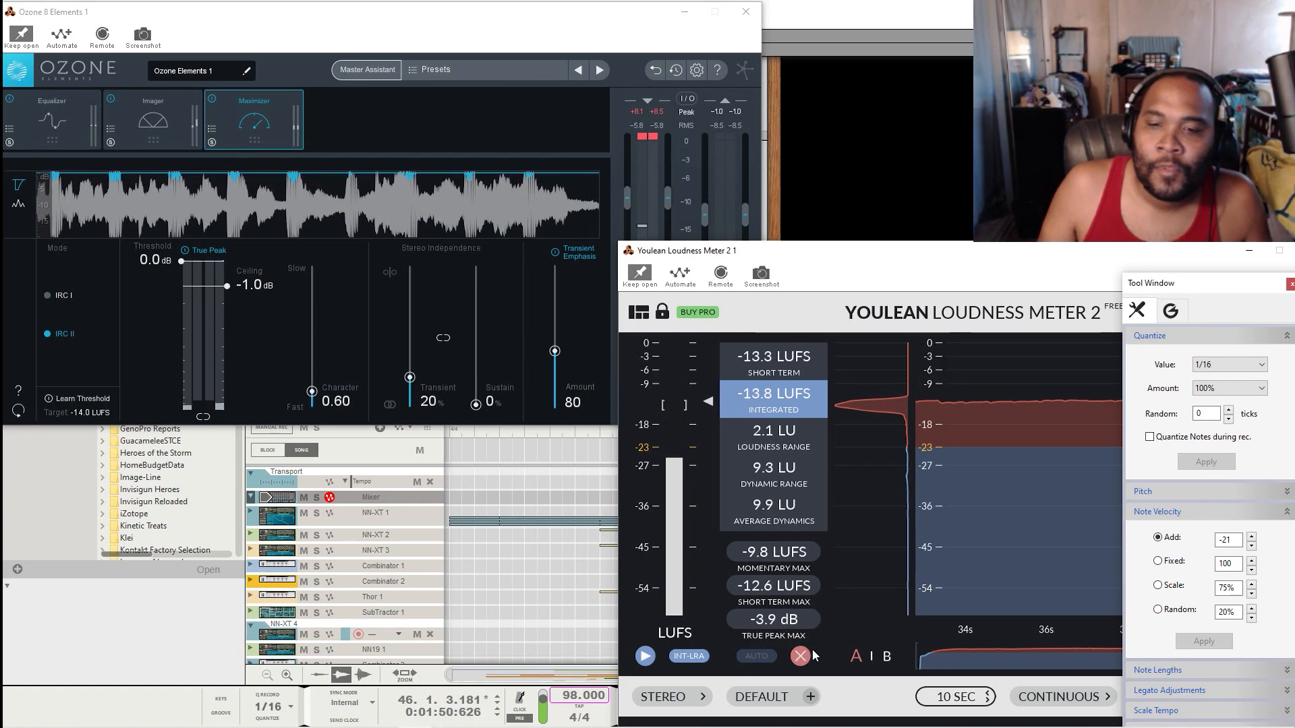
Step: Clear the loudness meter's readings and put away both plugin windows to reveal the rack and sequencer
{"action": "left_click", "coordinate": [800, 657]}
{"action": "left_click", "coordinate": [795, 6]}
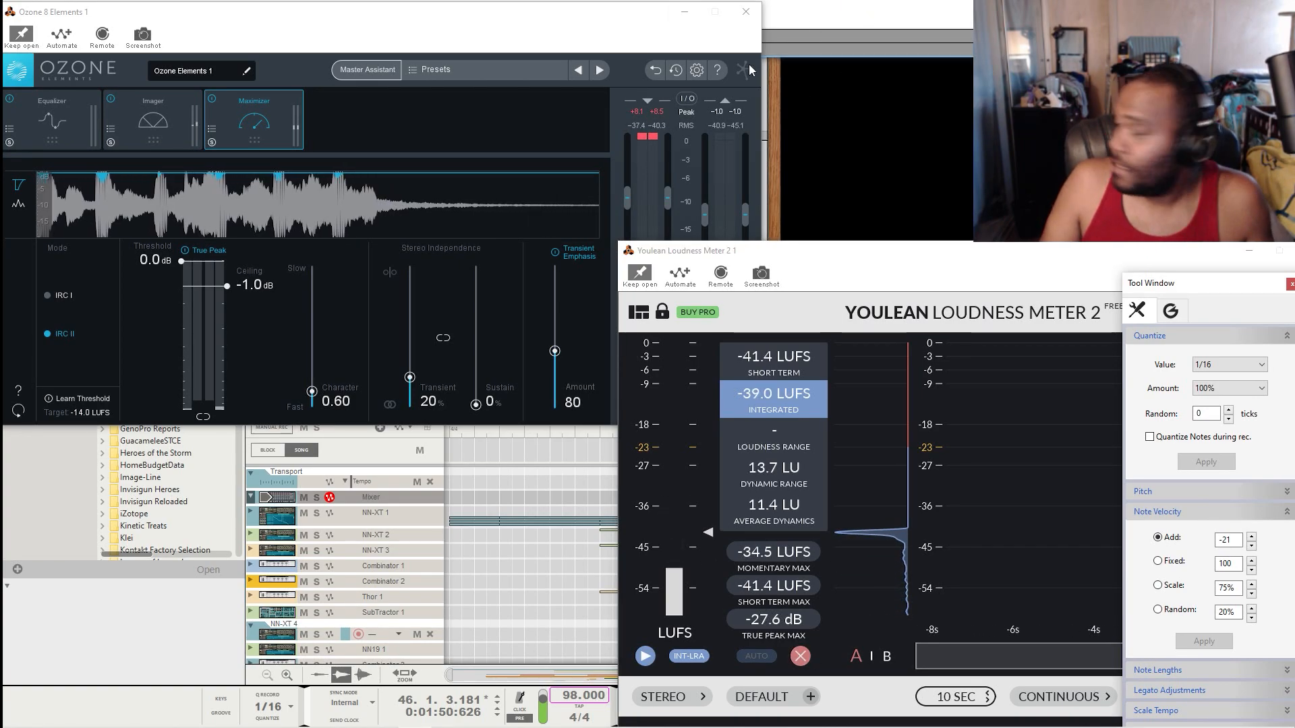
{"action": "left_click", "coordinate": [688, 13]}
{"action": "left_click", "coordinate": [949, 250]}
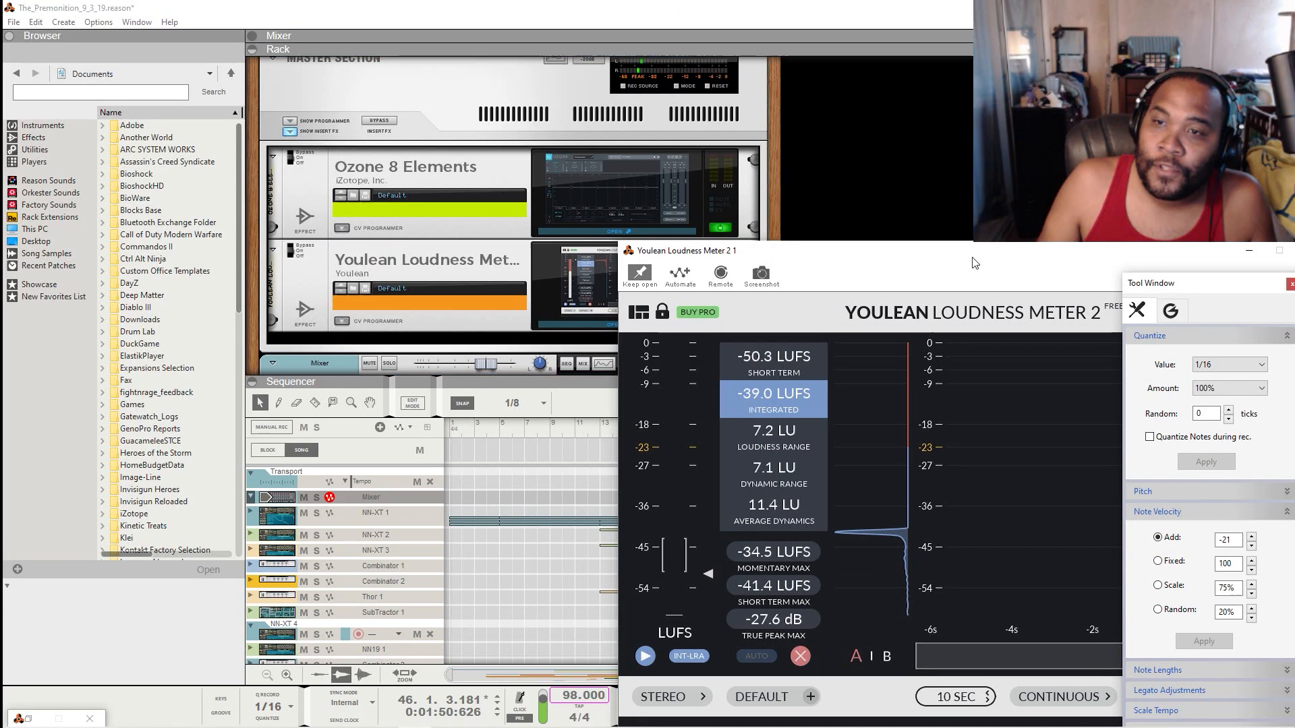
{"action": "left_click_drag", "start_coordinate": [950, 250], "coordinate": [624, 268]}
{"action": "left_click", "coordinate": [924, 269]}
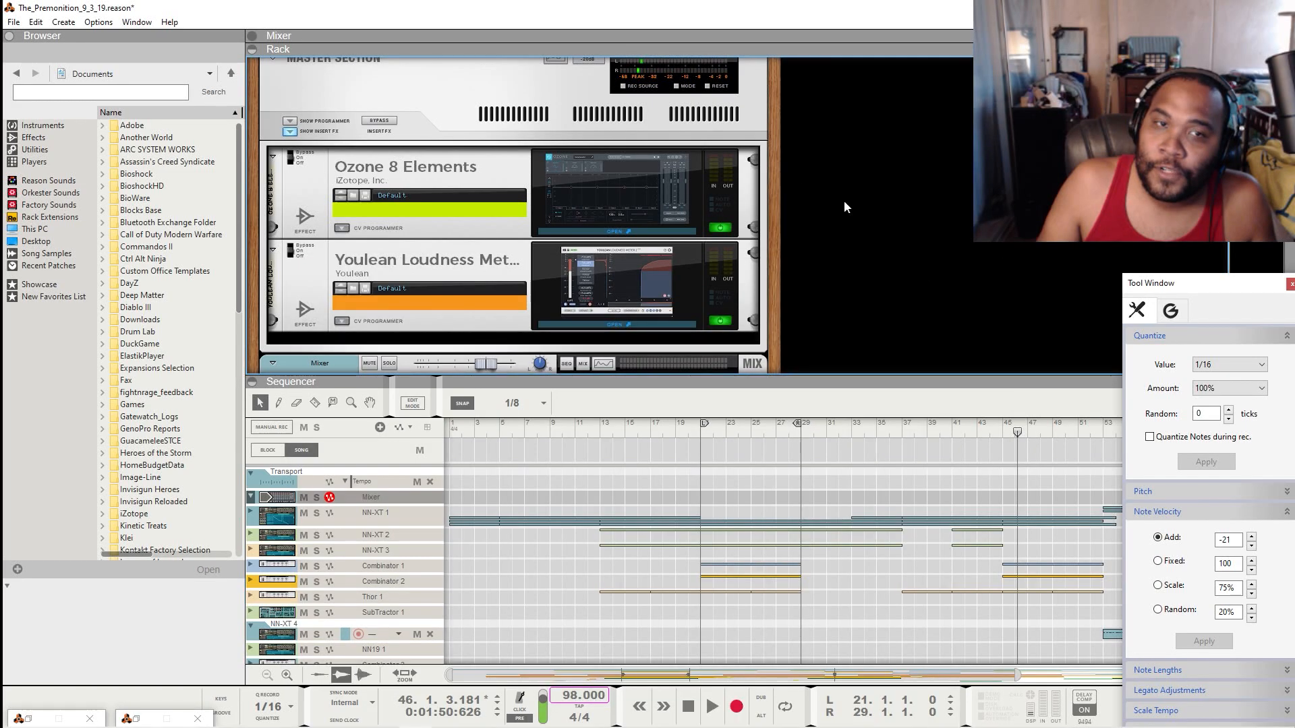
Step: Enlarge the sequencer further and select the Hook sung audio track to bring its channel into view in the rack
{"action": "scroll", "coordinate": [847, 205], "scroll_direction": "down", "scroll_amount": 10}
{"action": "left_click_drag", "start_coordinate": [1004, 8], "coordinate": [731, 53]}
{"action": "left_click", "coordinate": [865, 50]}
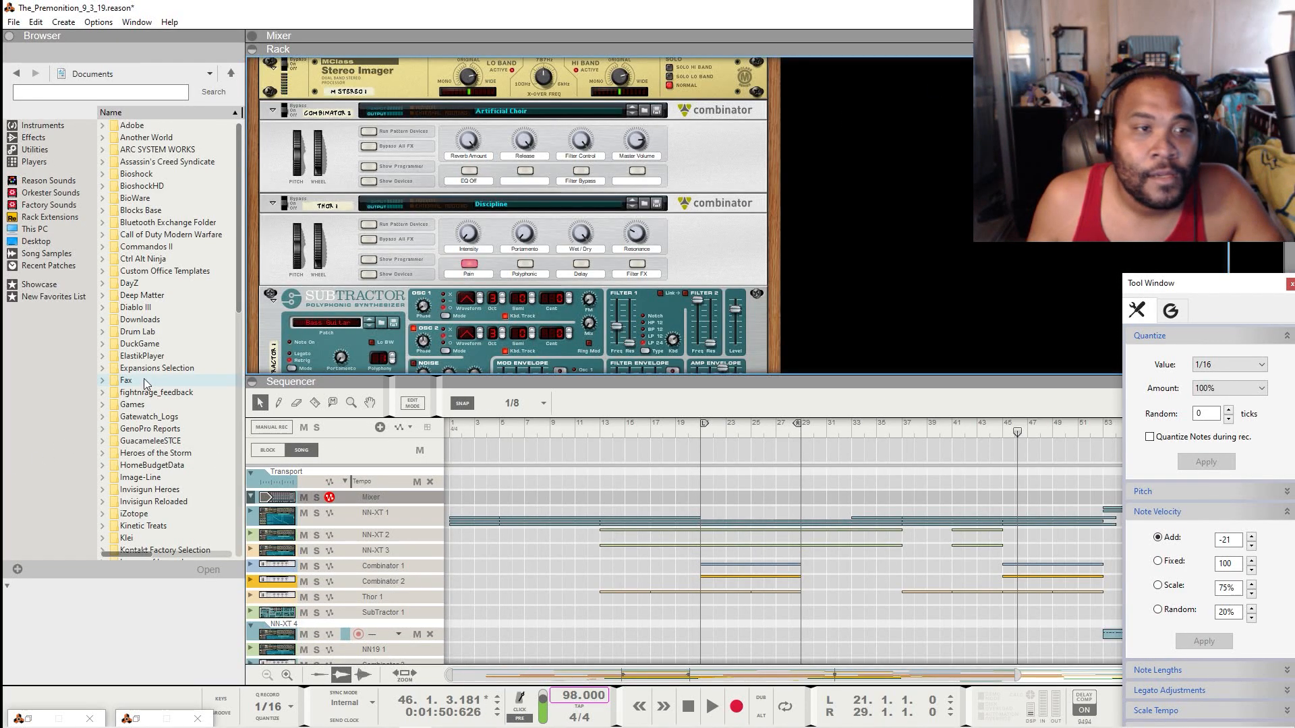
{"action": "left_click_drag", "start_coordinate": [720, 379], "coordinate": [753, 330]}
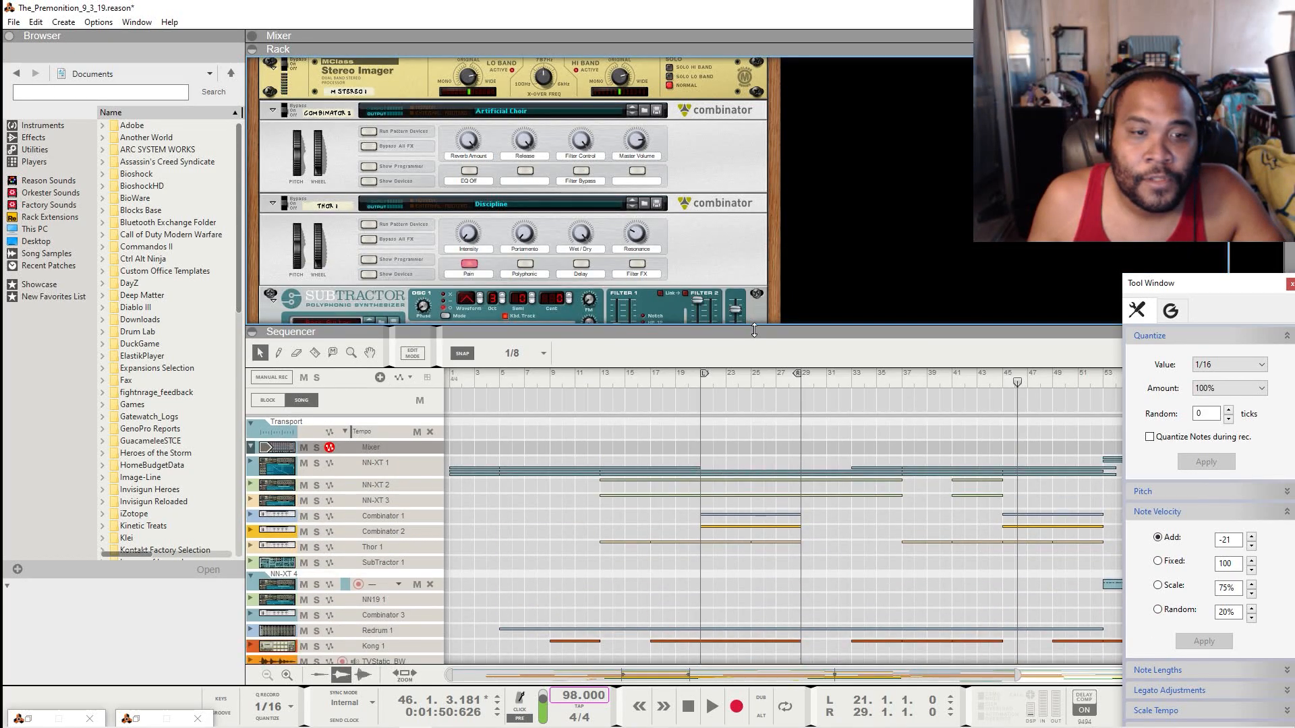
{"action": "scroll", "coordinate": [461, 256], "scroll_direction": "down", "scroll_amount": 3}
{"action": "scroll", "coordinate": [553, 490], "scroll_direction": "down", "scroll_amount": 5}
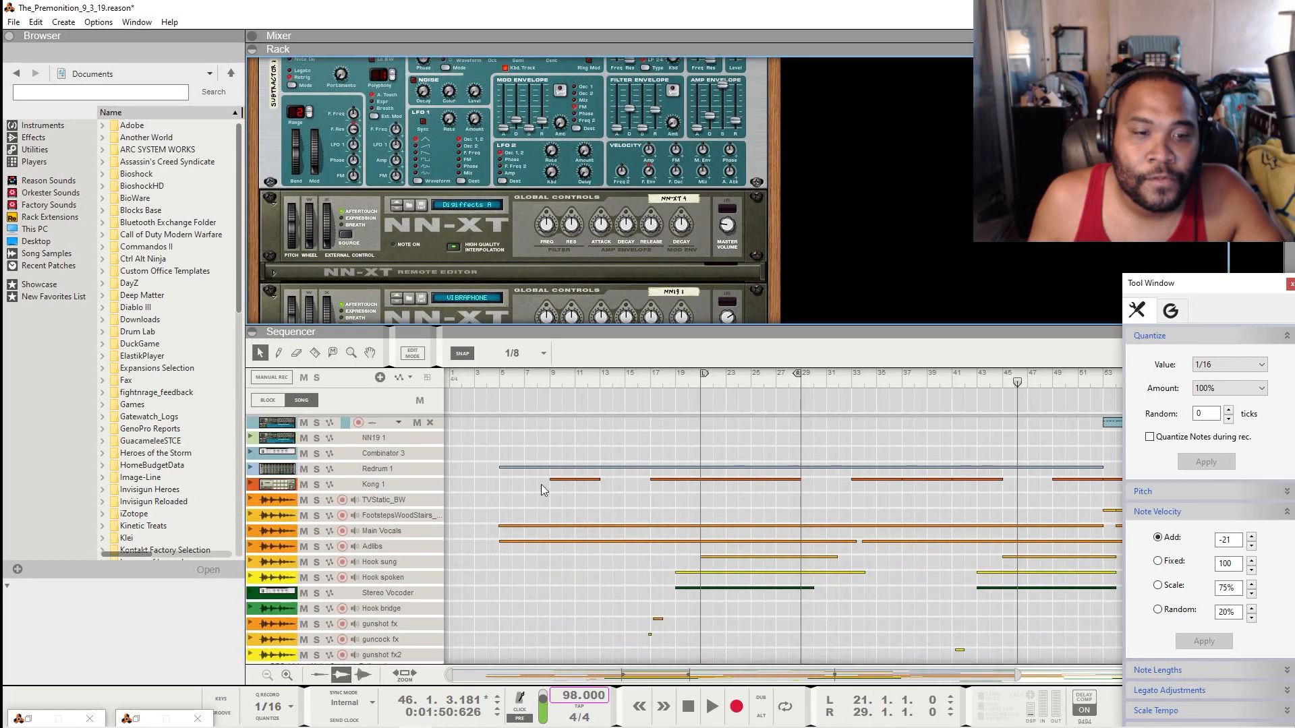
{"action": "left_click", "coordinate": [399, 561]}
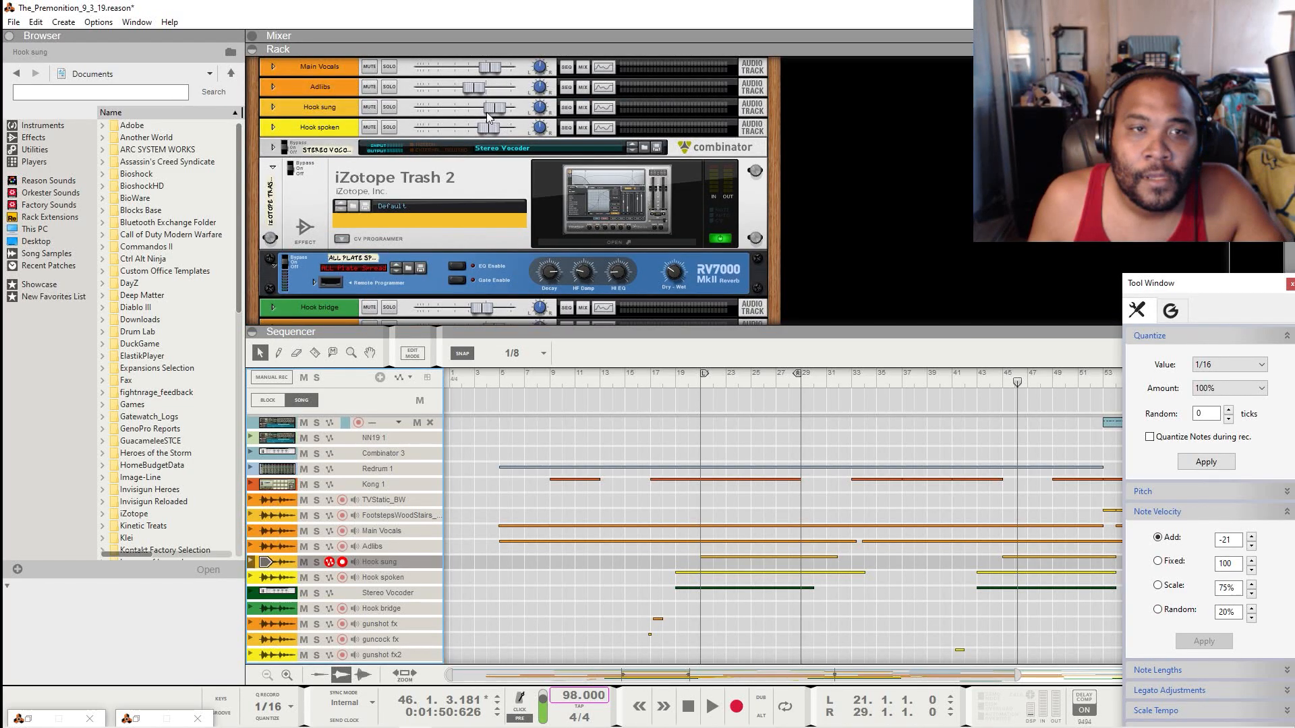
Step: Try a lower fader level on the Hook sung audio track and restore its previous level
{"action": "left_click_drag", "start_coordinate": [489, 115], "coordinate": [467, 116]}
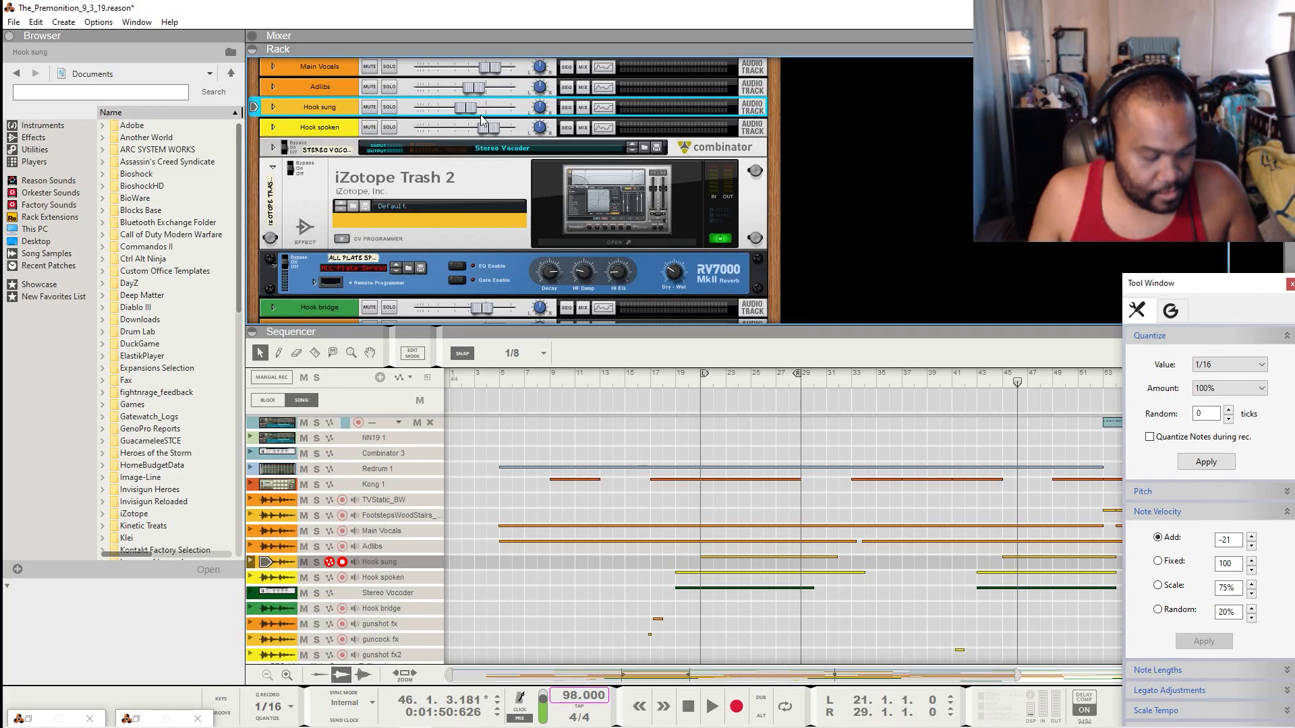
{"action": "scroll", "coordinate": [565, 148], "scroll_direction": "up", "scroll_amount": 2}
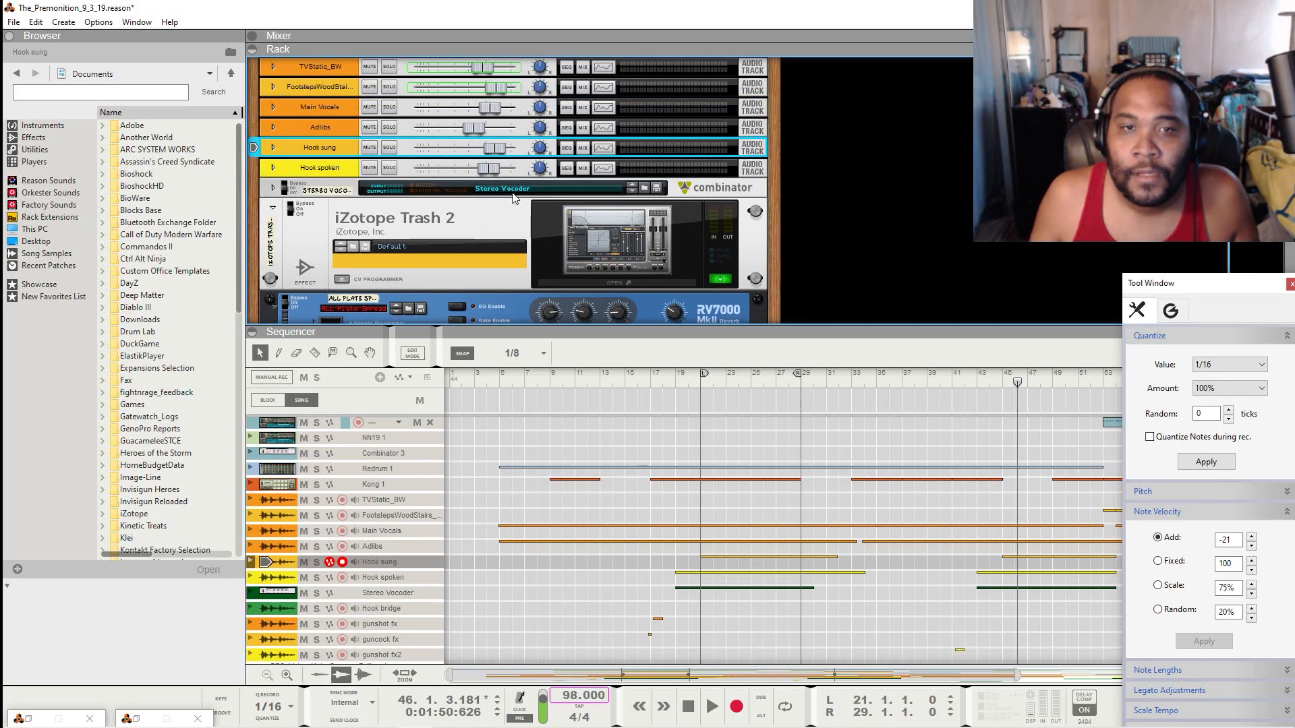
Step: Bring back the loudness meter beside the rack with its readings in view and play the hook from bar 21
{"action": "left_click", "coordinate": [148, 720]}
{"action": "left_click_drag", "start_coordinate": [691, 267], "coordinate": [1019, 193]}
{"action": "left_click_drag", "start_coordinate": [699, 197], "coordinate": [1044, 260]}
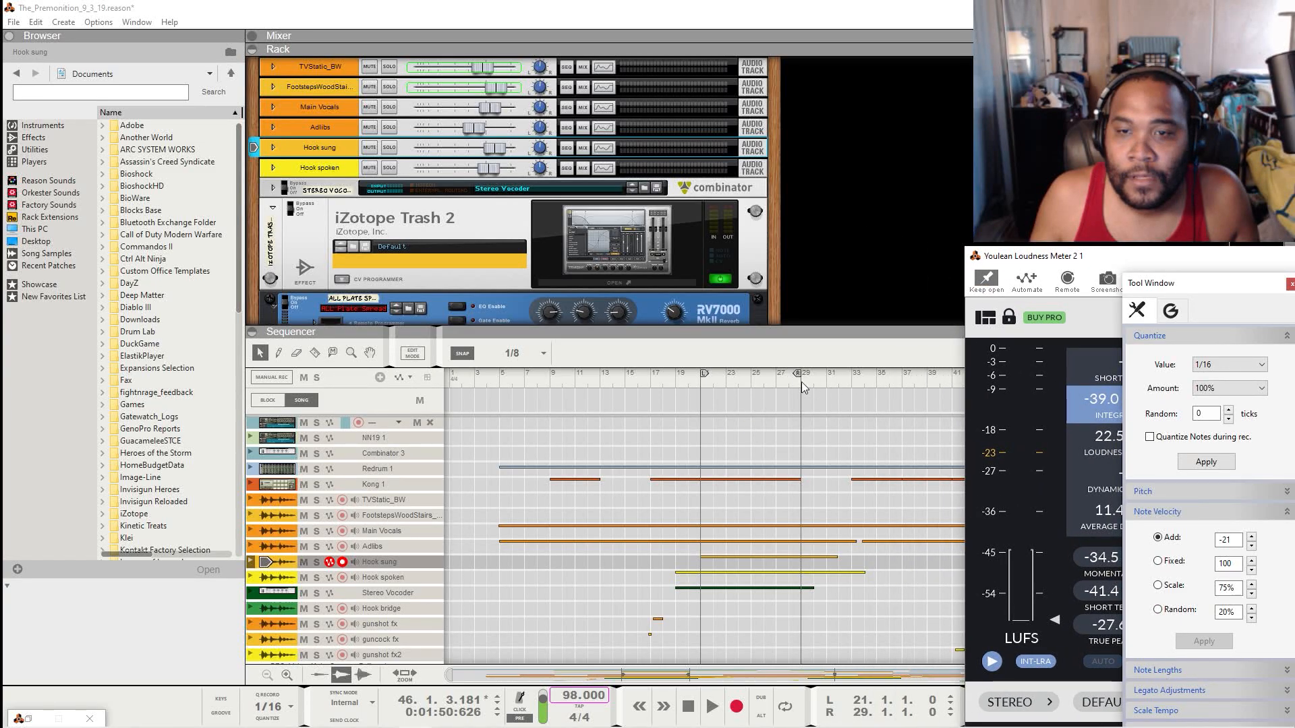
{"action": "left_click", "coordinate": [702, 382]}
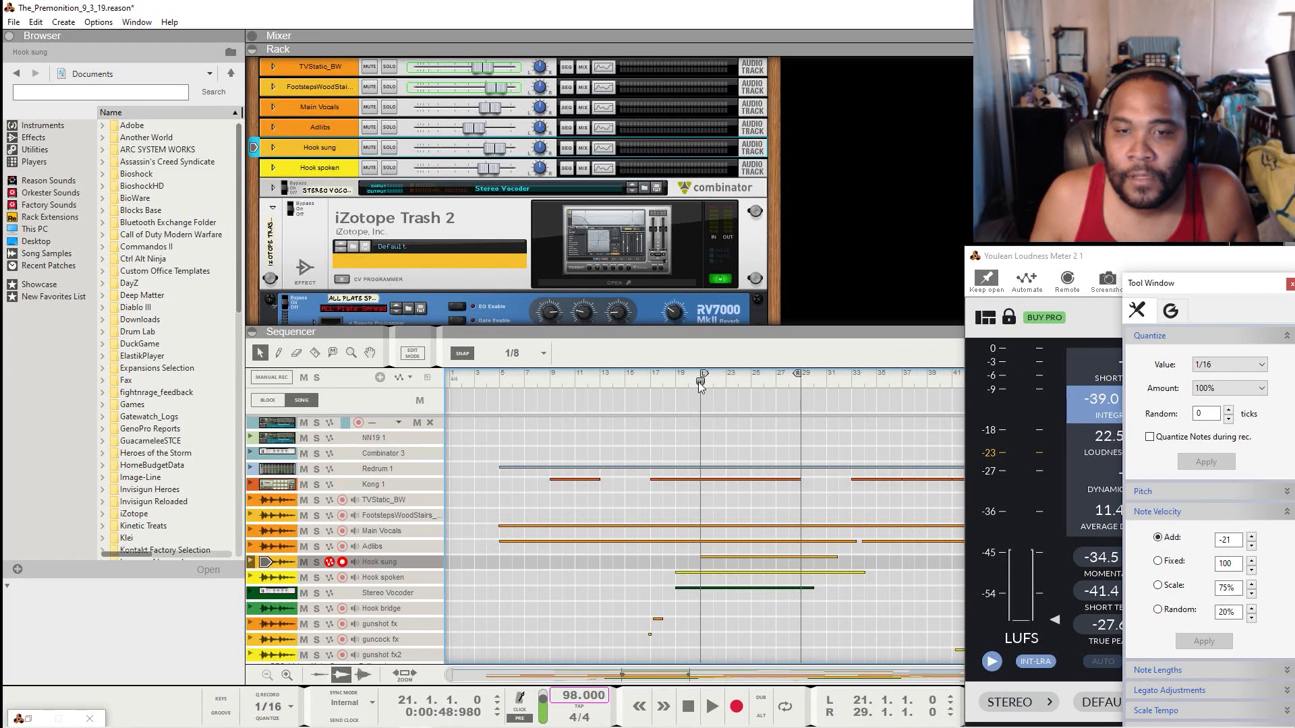
{"action": "left_click", "coordinate": [712, 706]}
{"action": "left_click_drag", "start_coordinate": [1101, 263], "coordinate": [1029, 258]}
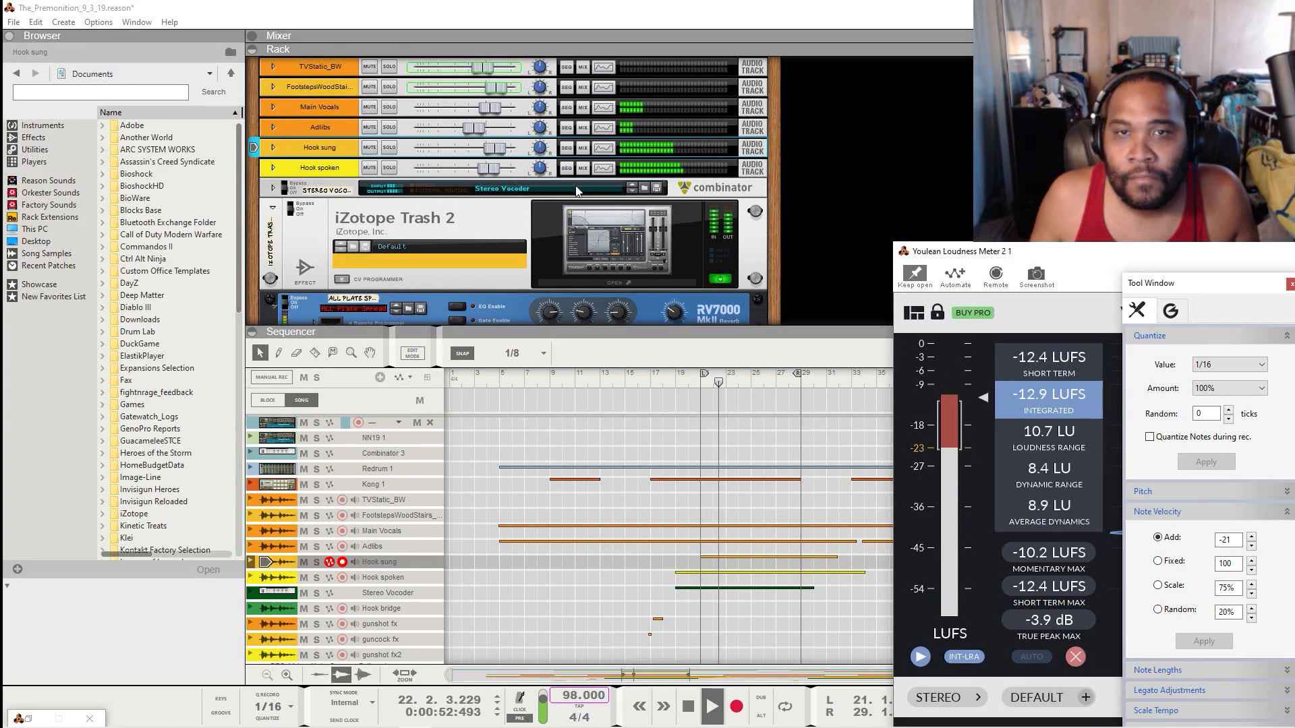
Step: Lower the Hook spoken and Hook sung faders slightly while replaying the hook from bar 21
{"action": "mouse_move", "coordinate": [497, 170]}
{"action": "left_mouse_down"}
{"action": "mouse_move", "coordinate": [472, 177]}
{"action": "mouse_move", "coordinate": [484, 179]}
{"action": "left_mouse_up"}
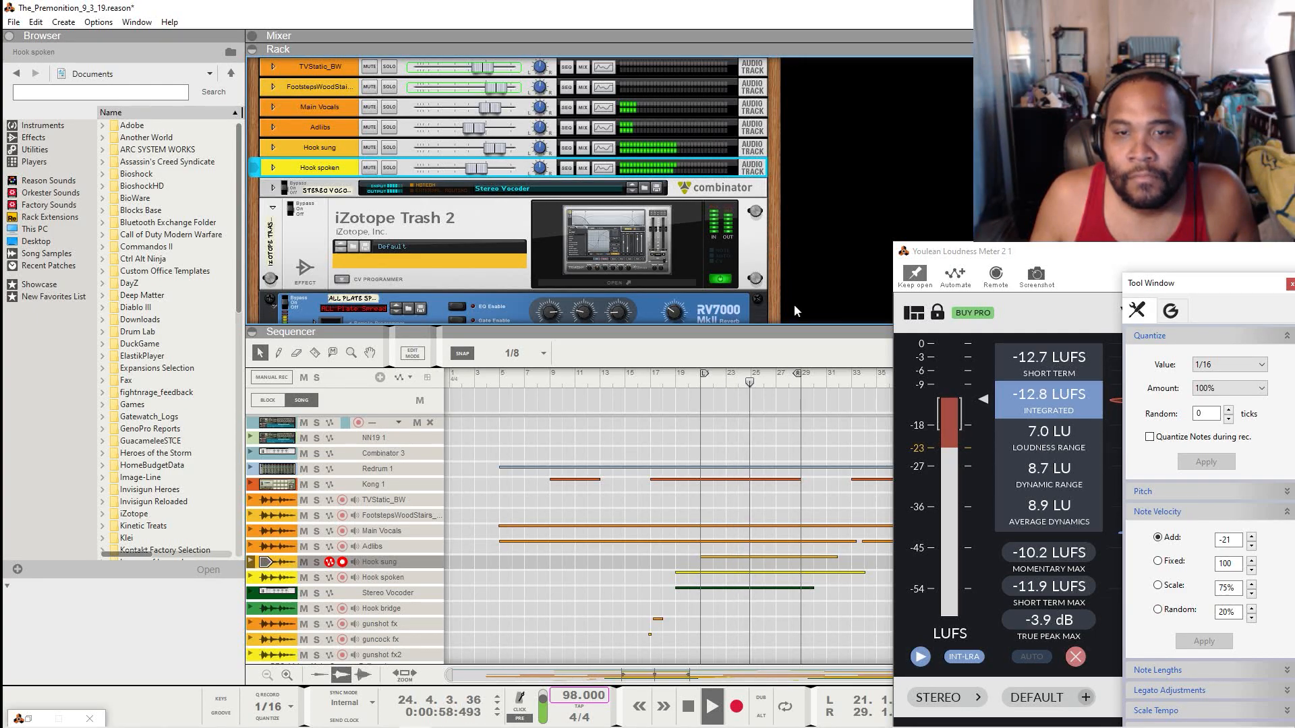
{"action": "left_click", "coordinate": [703, 380]}
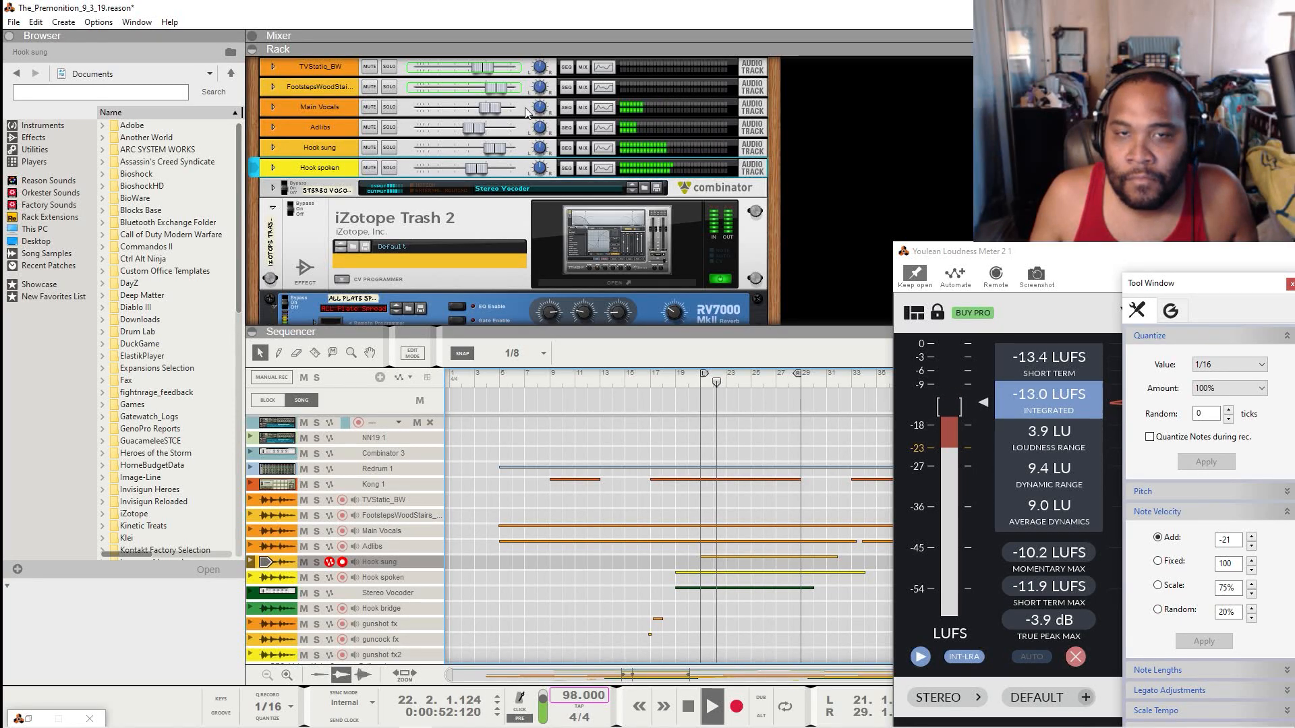
{"action": "left_click_drag", "start_coordinate": [494, 148], "coordinate": [486, 149]}
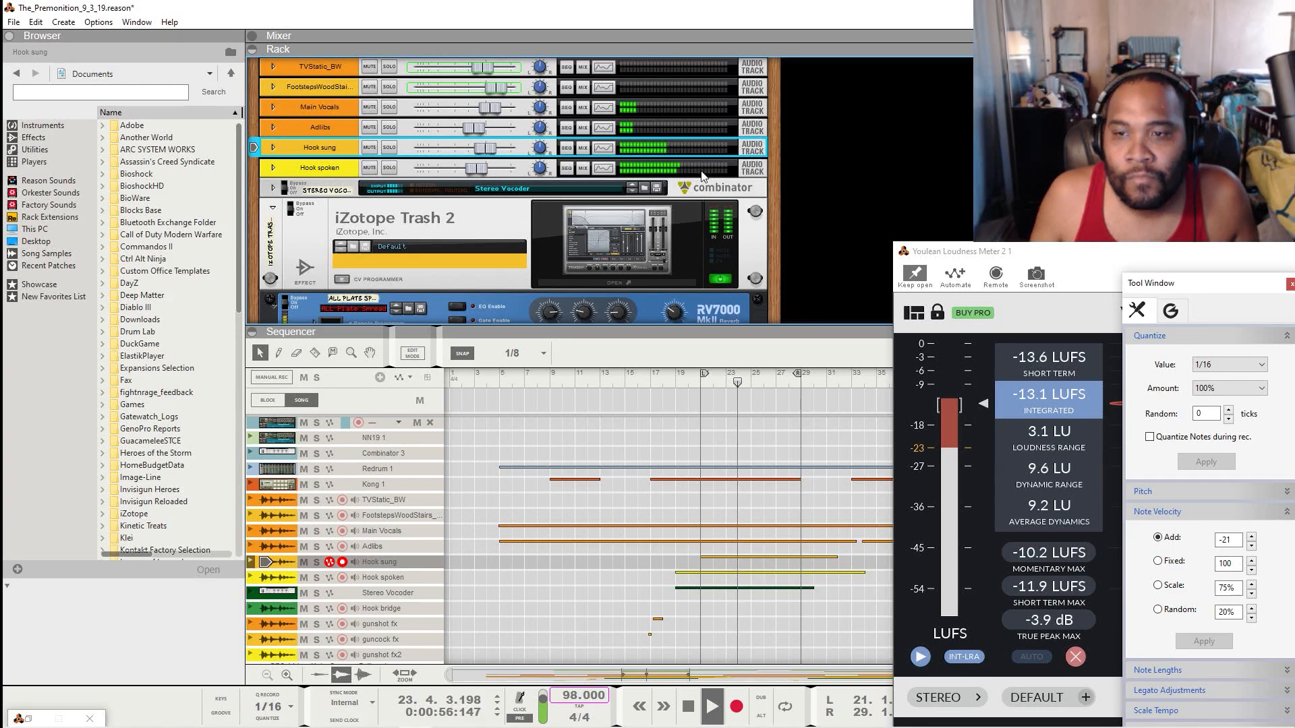
Step: Examine the instrument and audio track devices in the rack during hook playback, stopping around bar 29
{"action": "scroll", "coordinate": [648, 241], "scroll_direction": "down", "scroll_amount": 2}
{"action": "scroll", "coordinate": [649, 237], "scroll_direction": "down", "scroll_amount": 10}
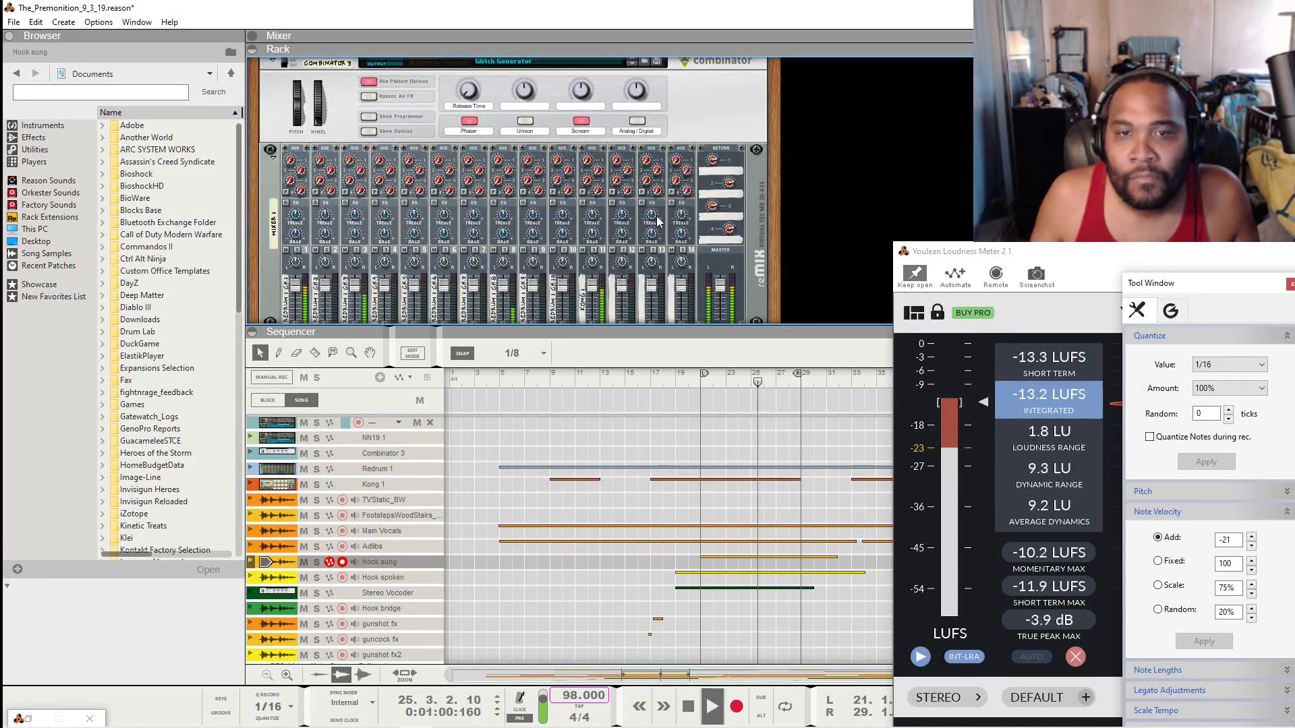
{"action": "scroll", "coordinate": [657, 216], "scroll_direction": "down", "scroll_amount": 10}
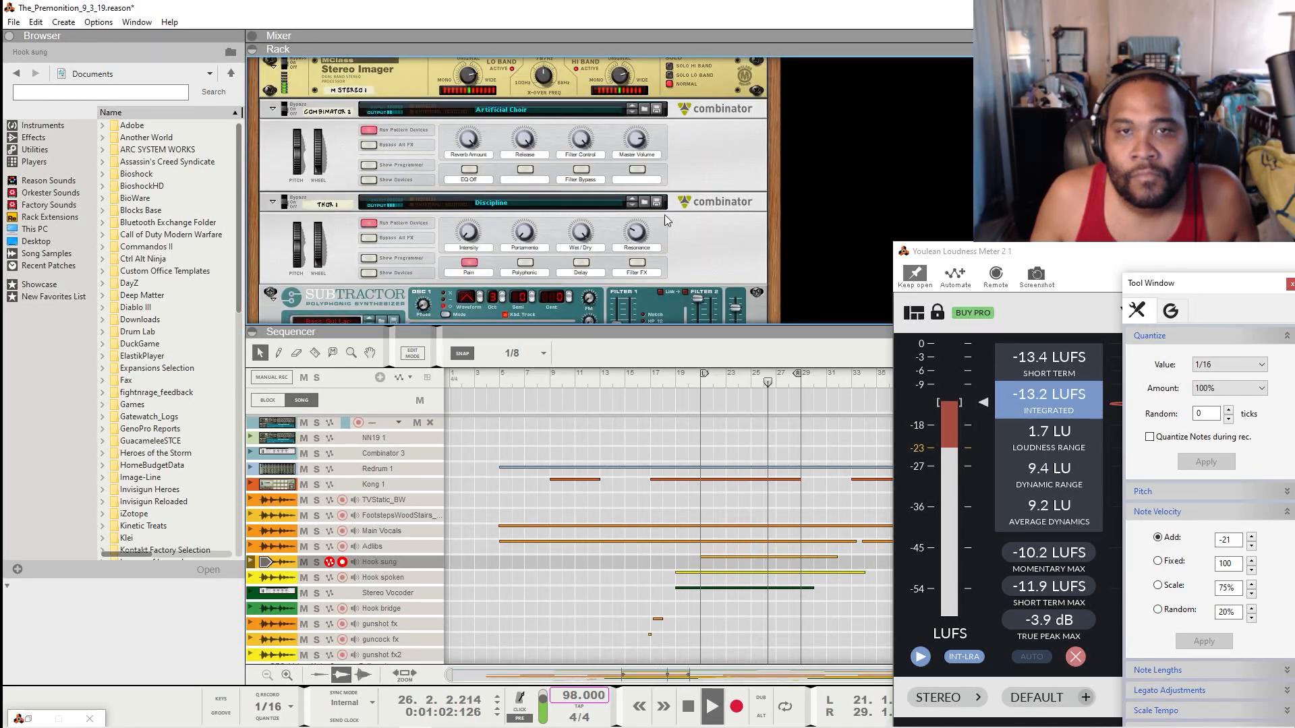
{"action": "scroll", "coordinate": [665, 214], "scroll_direction": "up", "scroll_amount": 10}
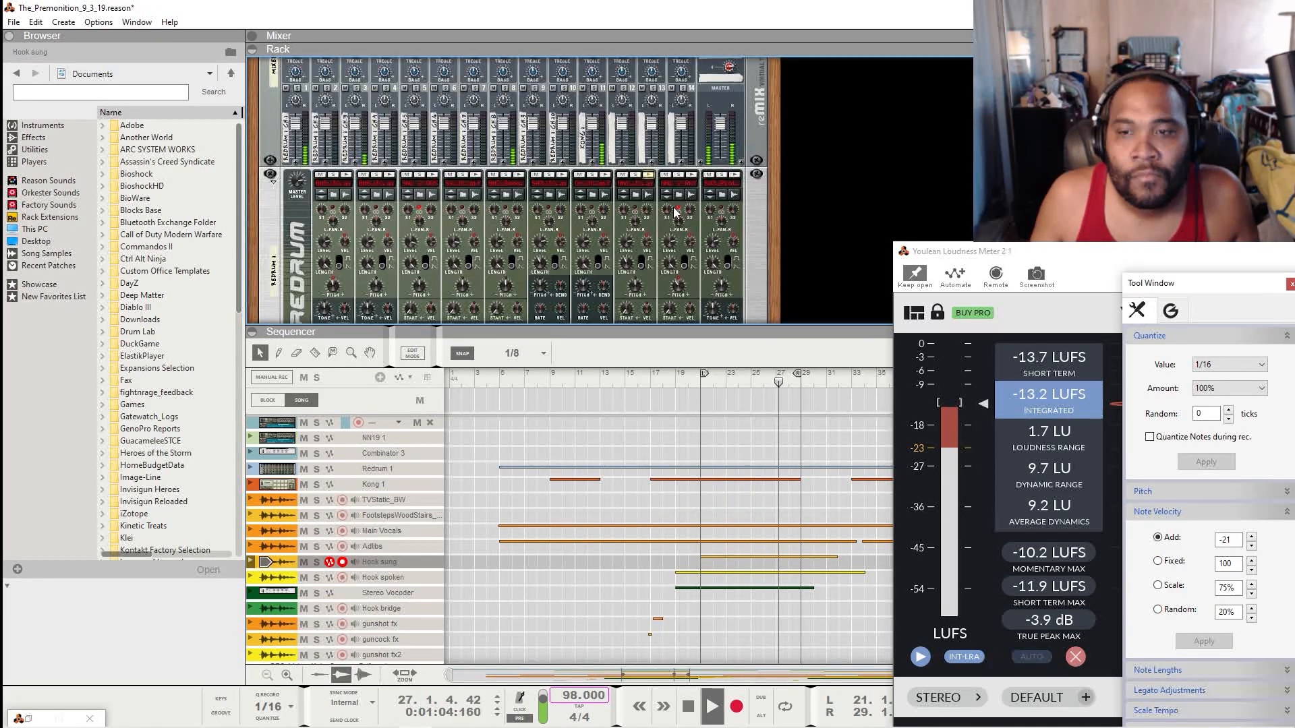
{"action": "scroll", "coordinate": [675, 211], "scroll_direction": "up", "scroll_amount": 5}
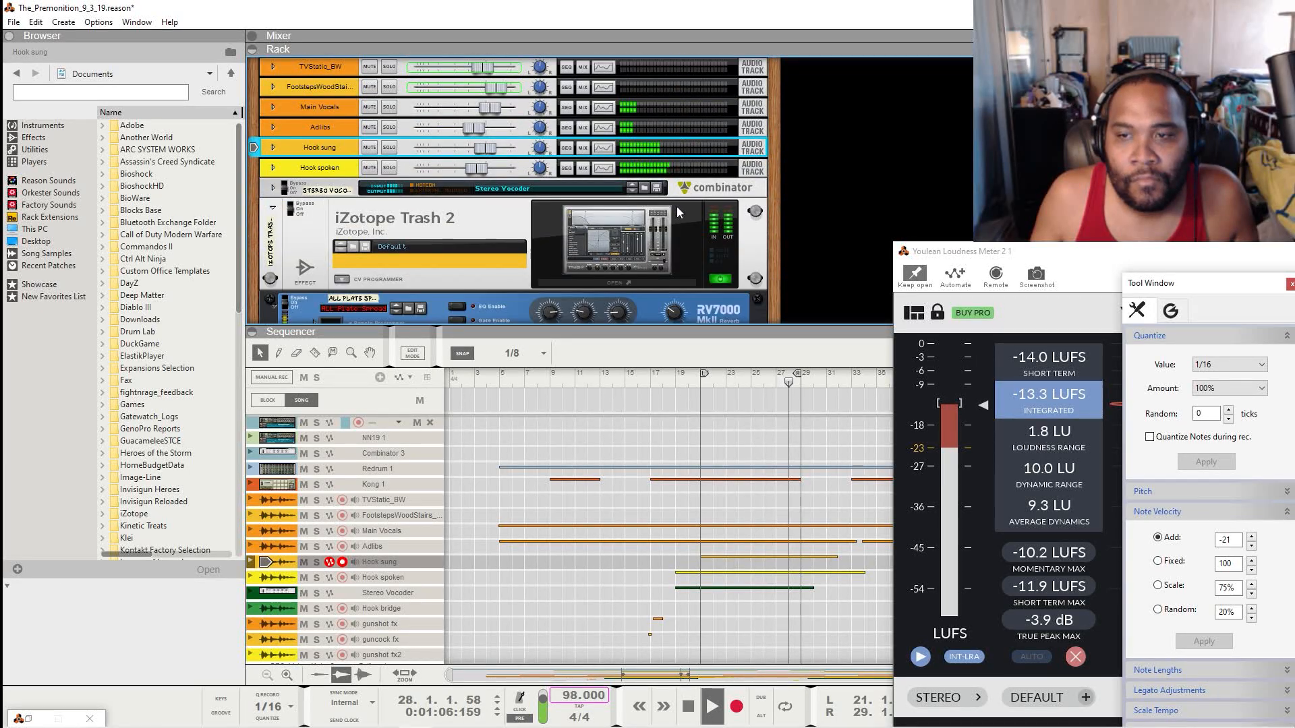
{"action": "scroll", "coordinate": [679, 212], "scroll_direction": "down", "scroll_amount": 3}
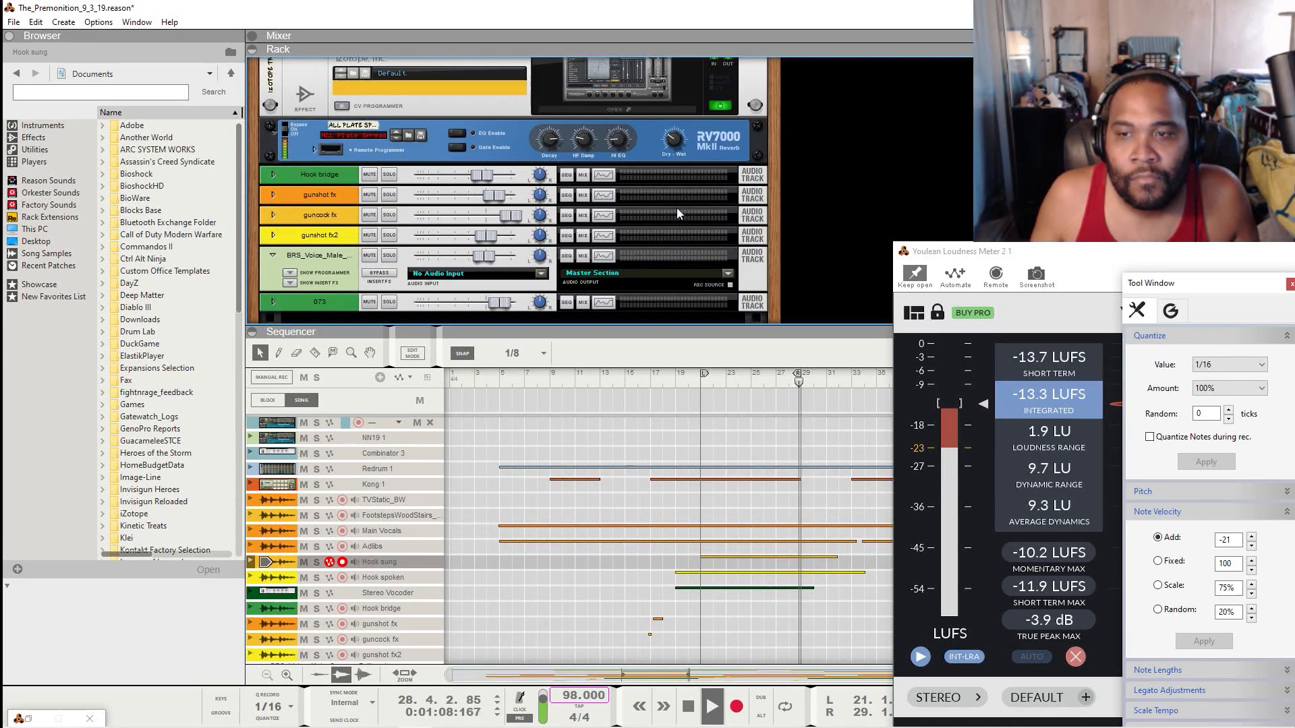
{"action": "scroll", "coordinate": [677, 208], "scroll_direction": "down", "scroll_amount": 2}
{"action": "key", "text": "space"}
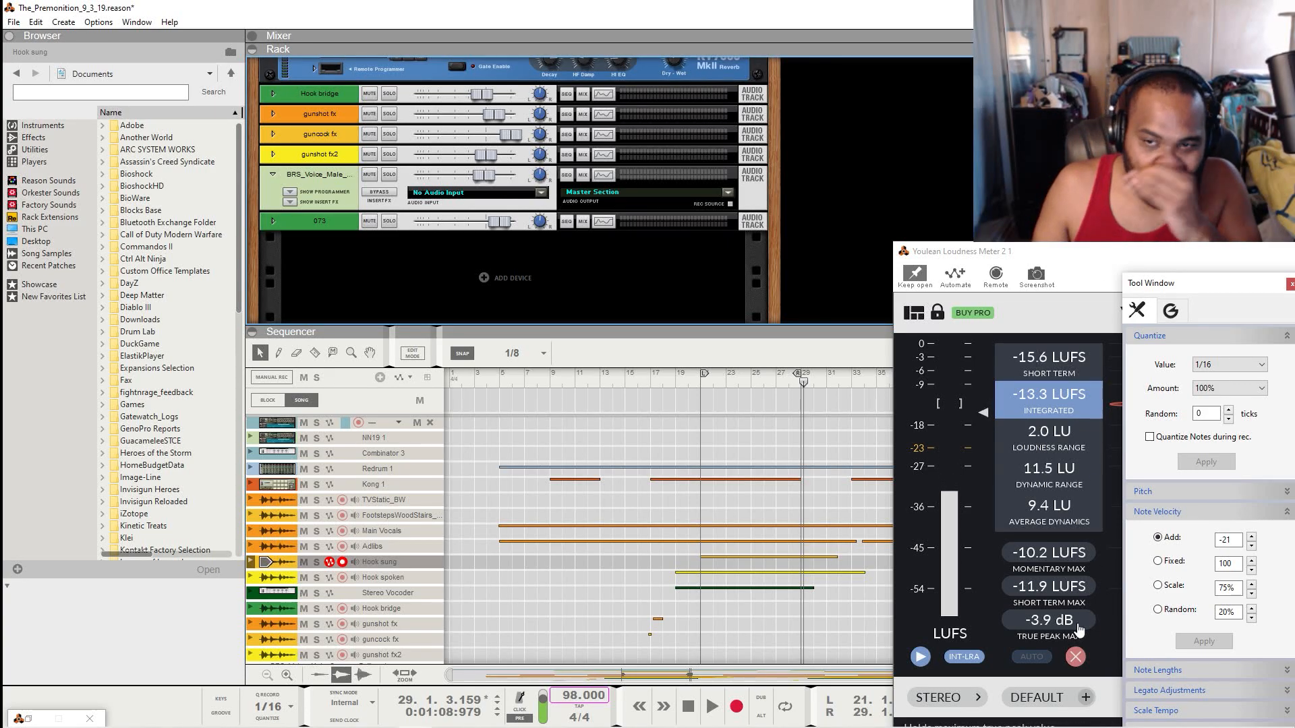
Step: Return the song position to bar 21 and clear the loudness meter's readings for a fresh measurement
{"action": "left_click", "coordinate": [1076, 656]}
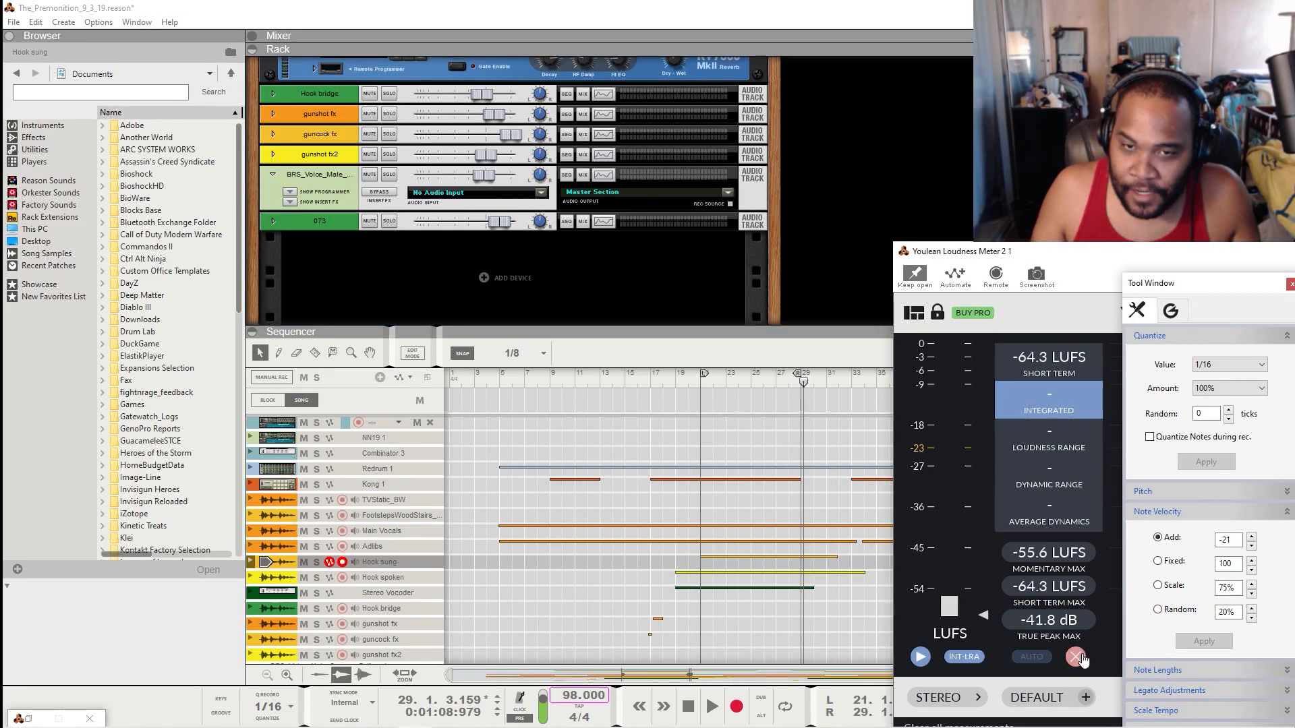
{"action": "left_click", "coordinate": [700, 383]}
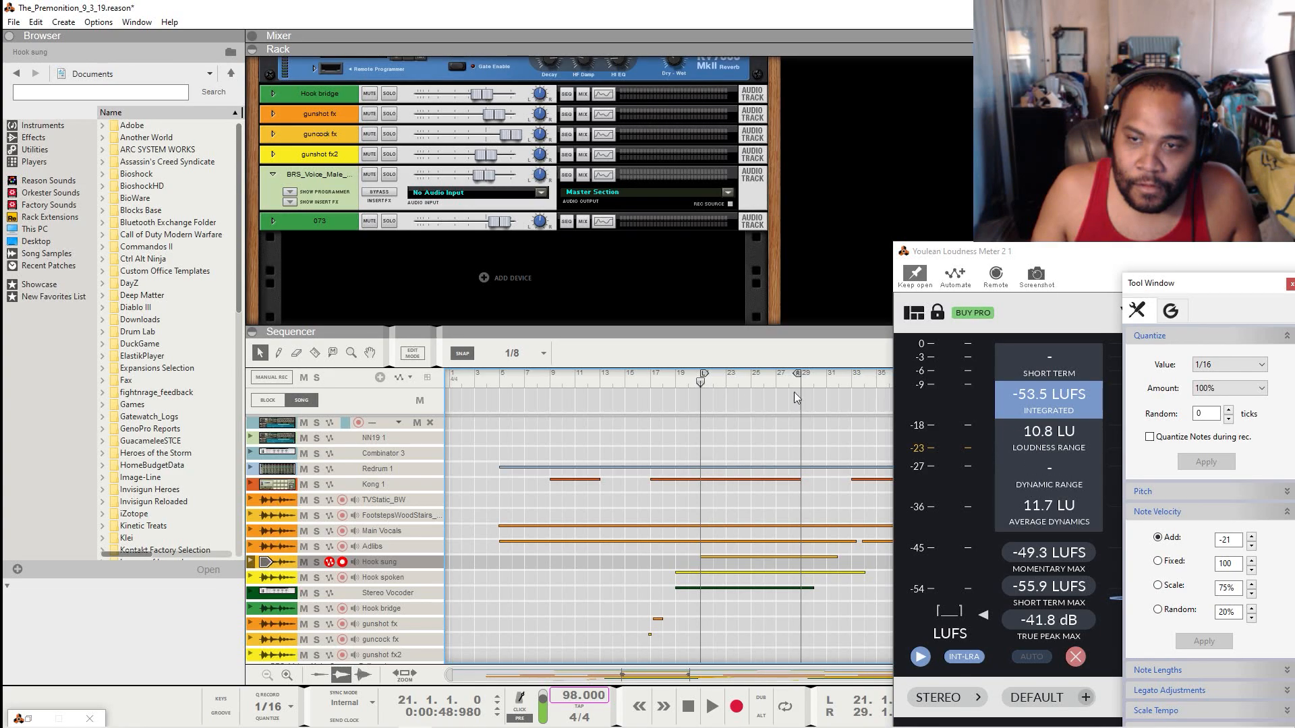
{"action": "left_click", "coordinate": [1075, 656]}
Step: Lower the Hook sung level to -1.09 dB and fine-tune the Hook spoken fader
{"action": "scroll", "coordinate": [548, 188], "scroll_direction": "up", "scroll_amount": 4}
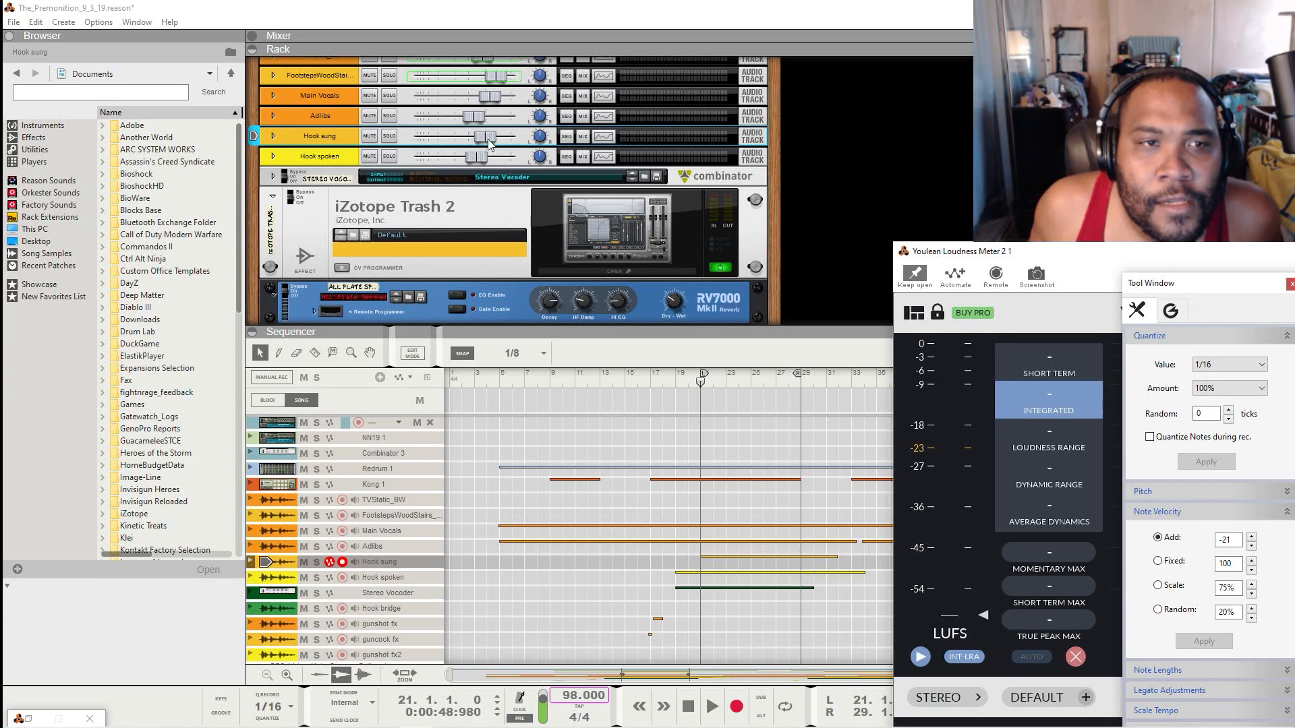
{"action": "left_click", "coordinate": [490, 143]}
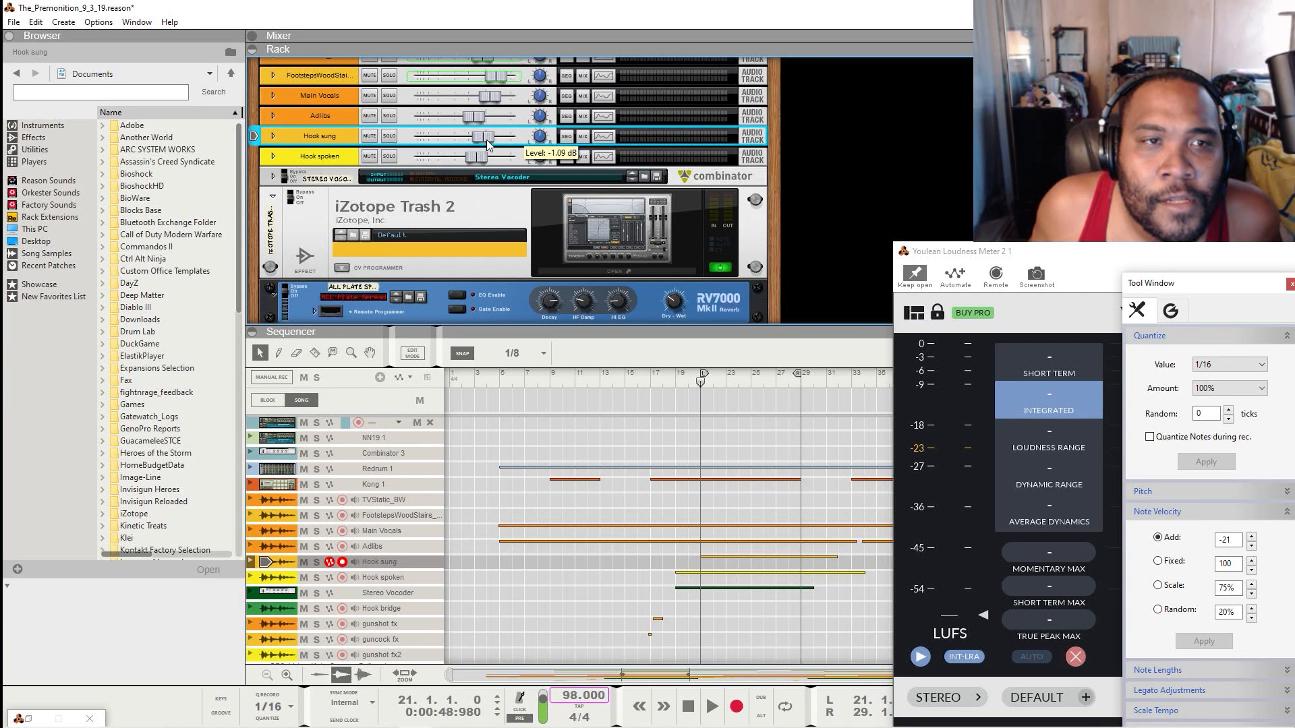
{"action": "left_click_drag", "start_coordinate": [488, 161], "coordinate": [483, 167]}
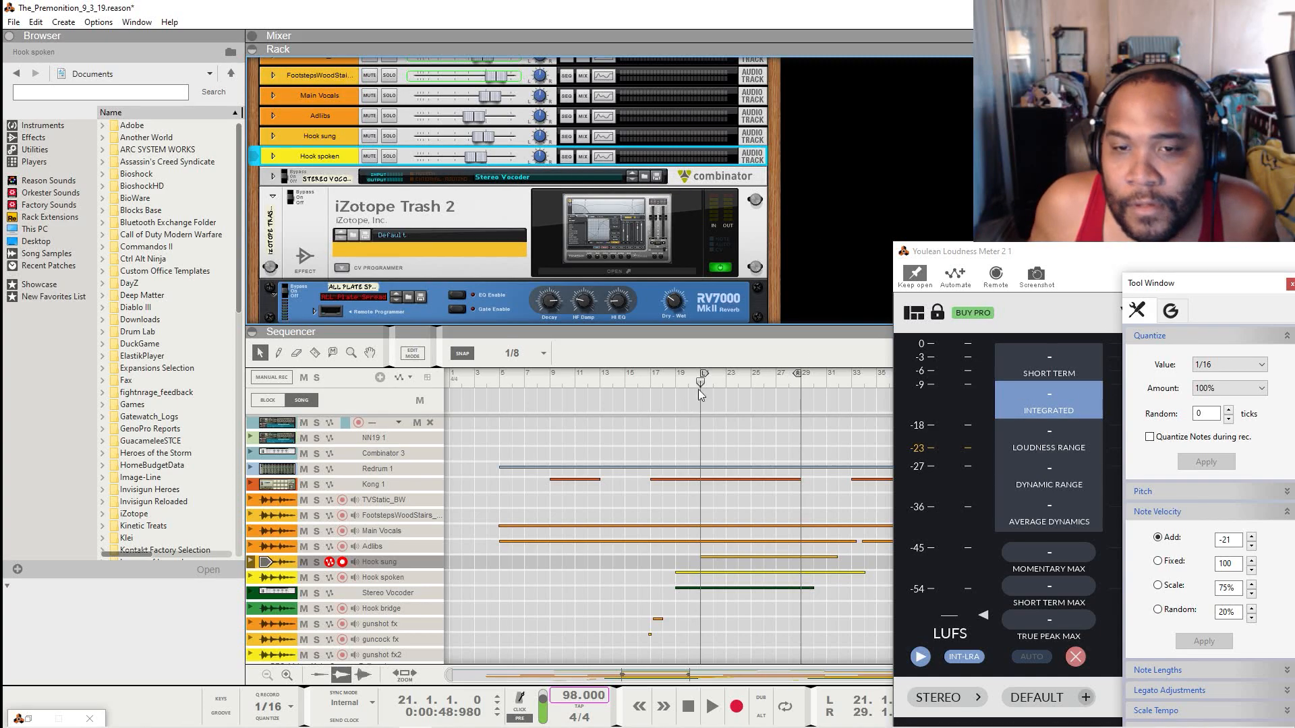
Step: Measure the hook's loudness from bar 21 to past bar 28, stopping playback and returning to the song start
{"action": "key", "text": "space"}
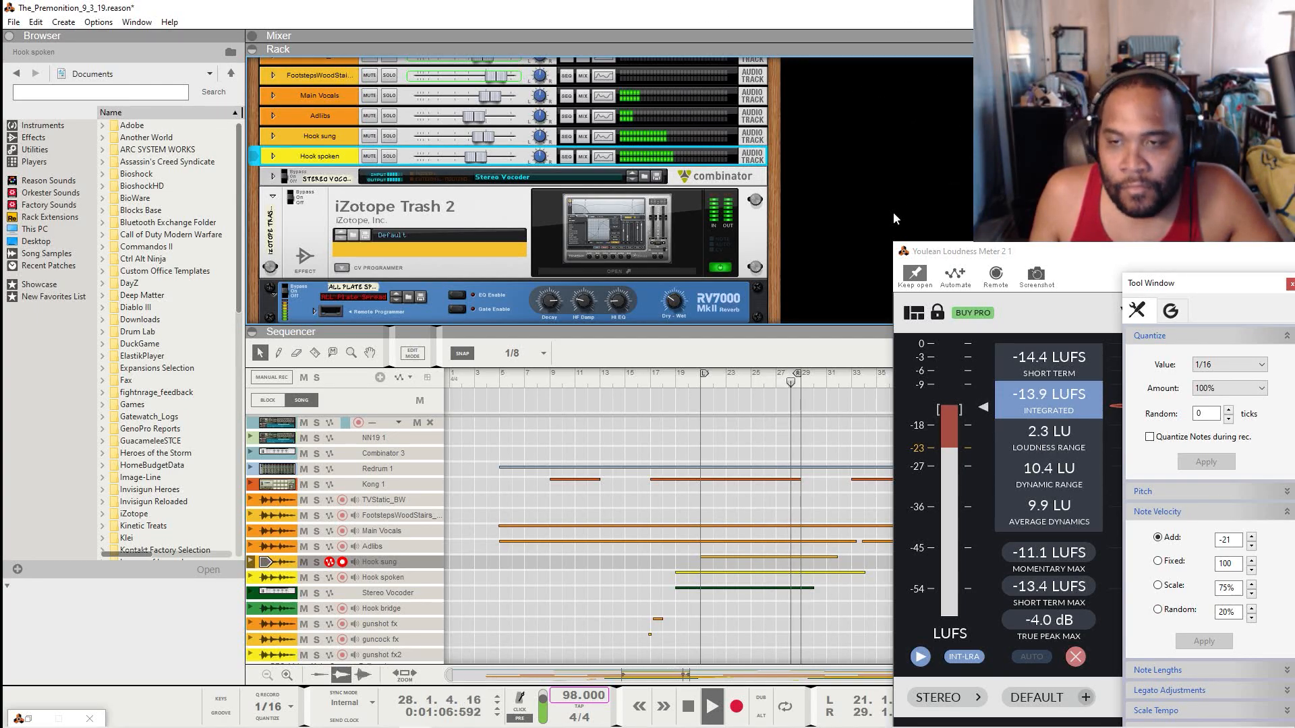
{"action": "left_click", "coordinate": [688, 706]}
{"action": "left_click", "coordinate": [689, 706]}
{"action": "left_click", "coordinate": [689, 705]}
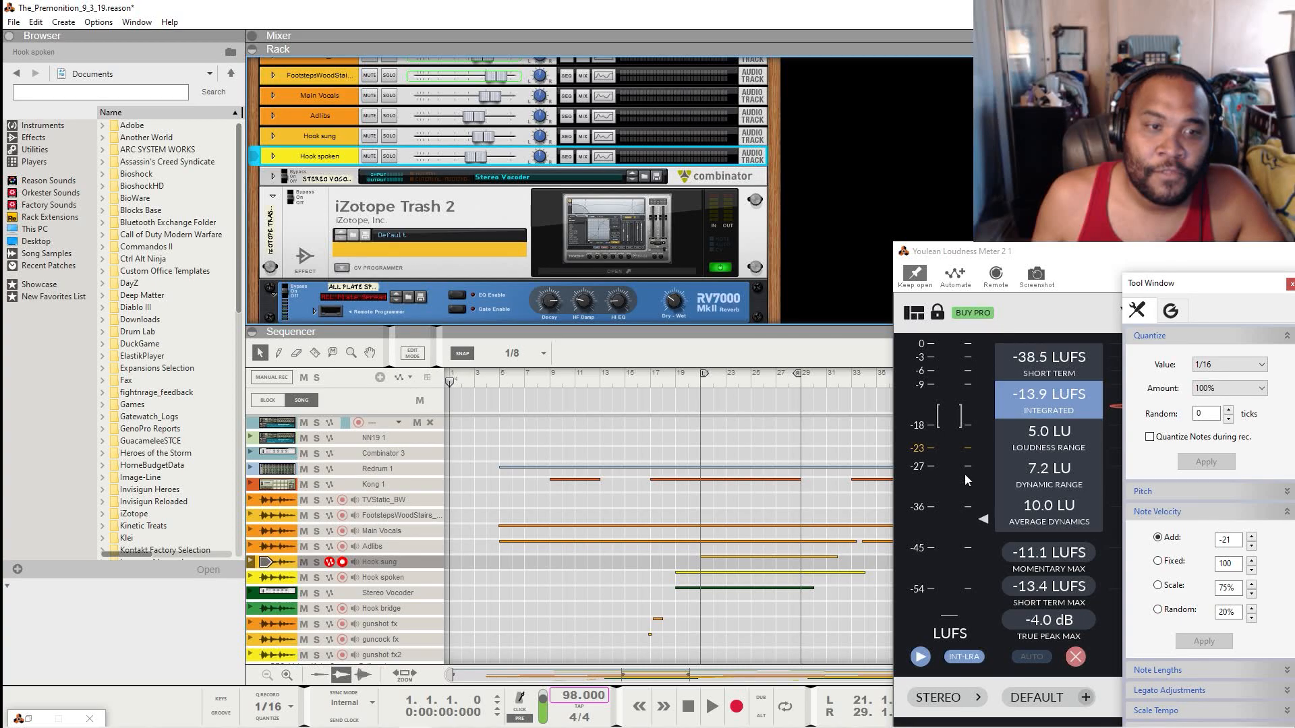
Step: Reposition the loudness meter window to show part of its history graph and clear all its readings
{"action": "left_click", "coordinate": [1075, 658]}
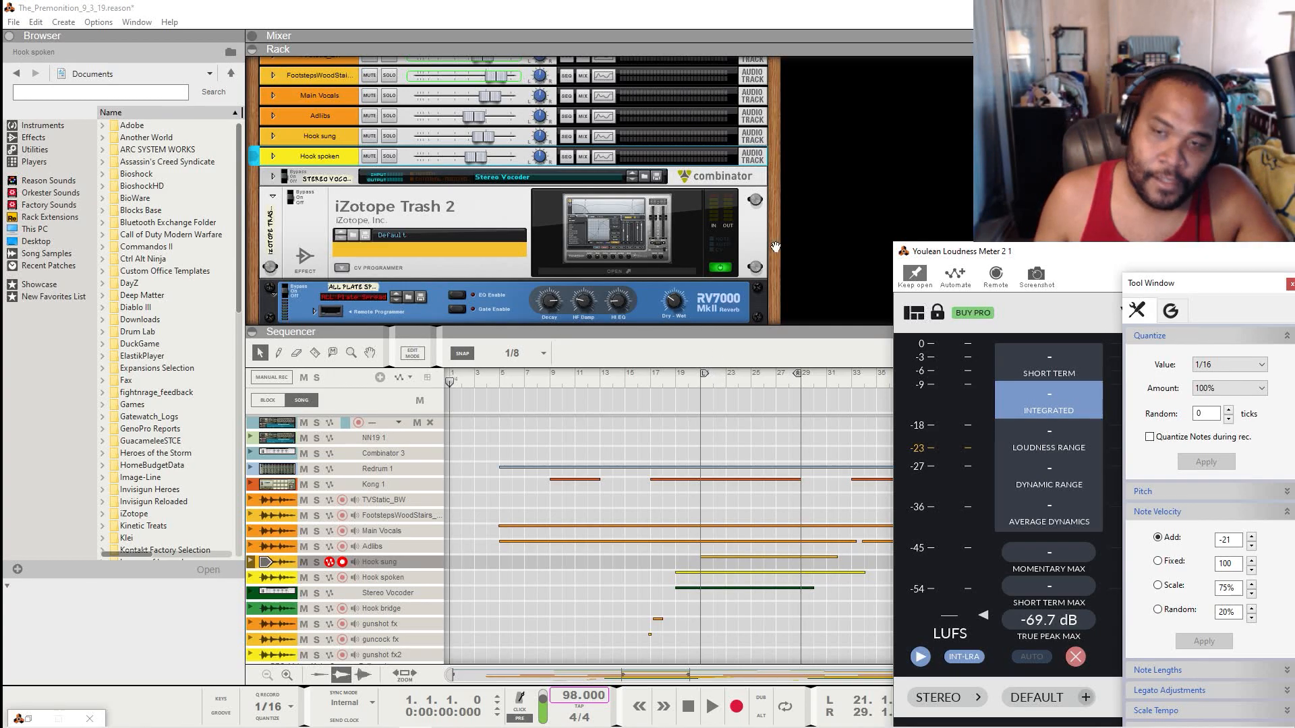
{"action": "left_click_drag", "start_coordinate": [1099, 253], "coordinate": [860, 256]}
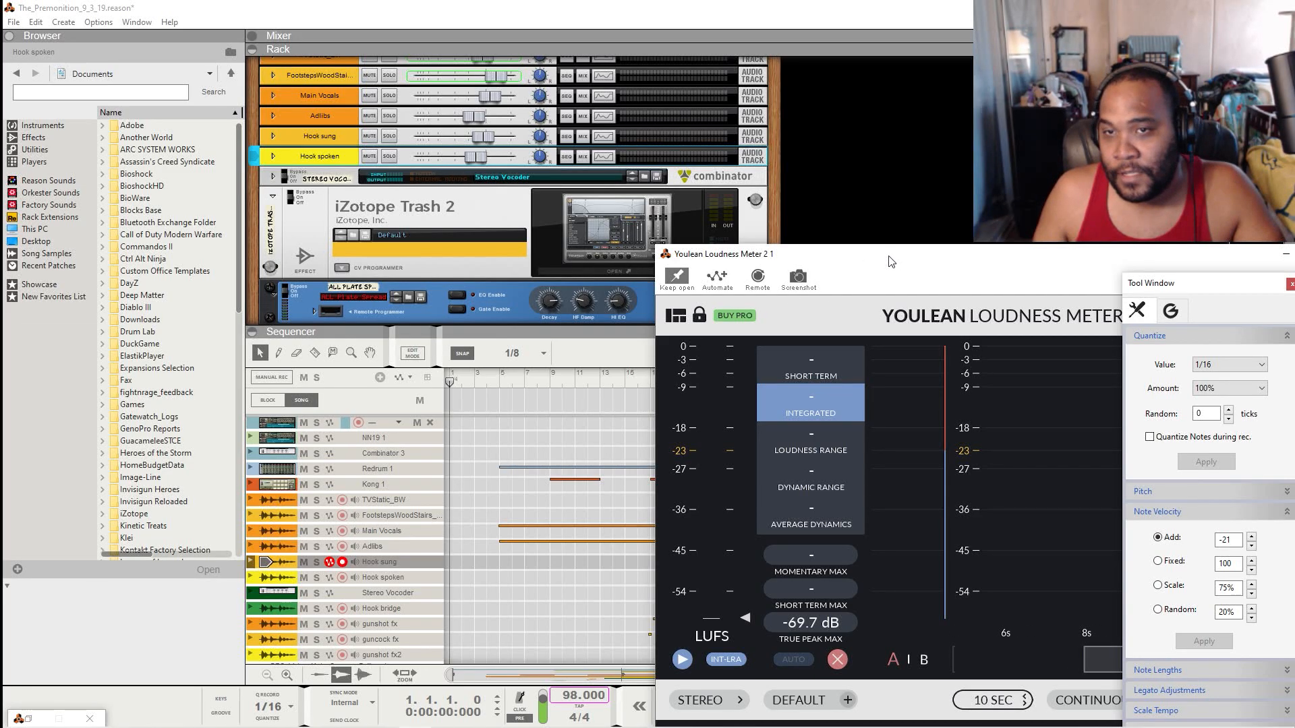
{"action": "left_click_drag", "start_coordinate": [891, 262], "coordinate": [1005, 271]}
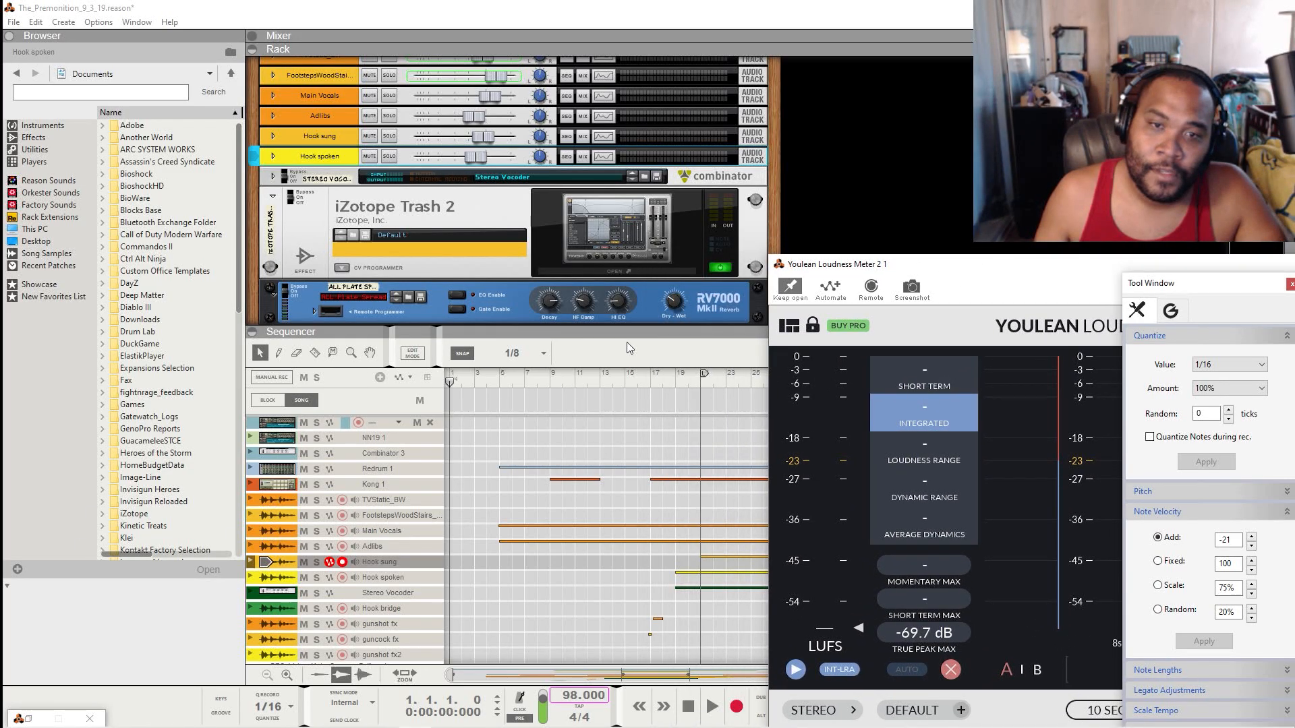
{"action": "left_click", "coordinate": [949, 677]}
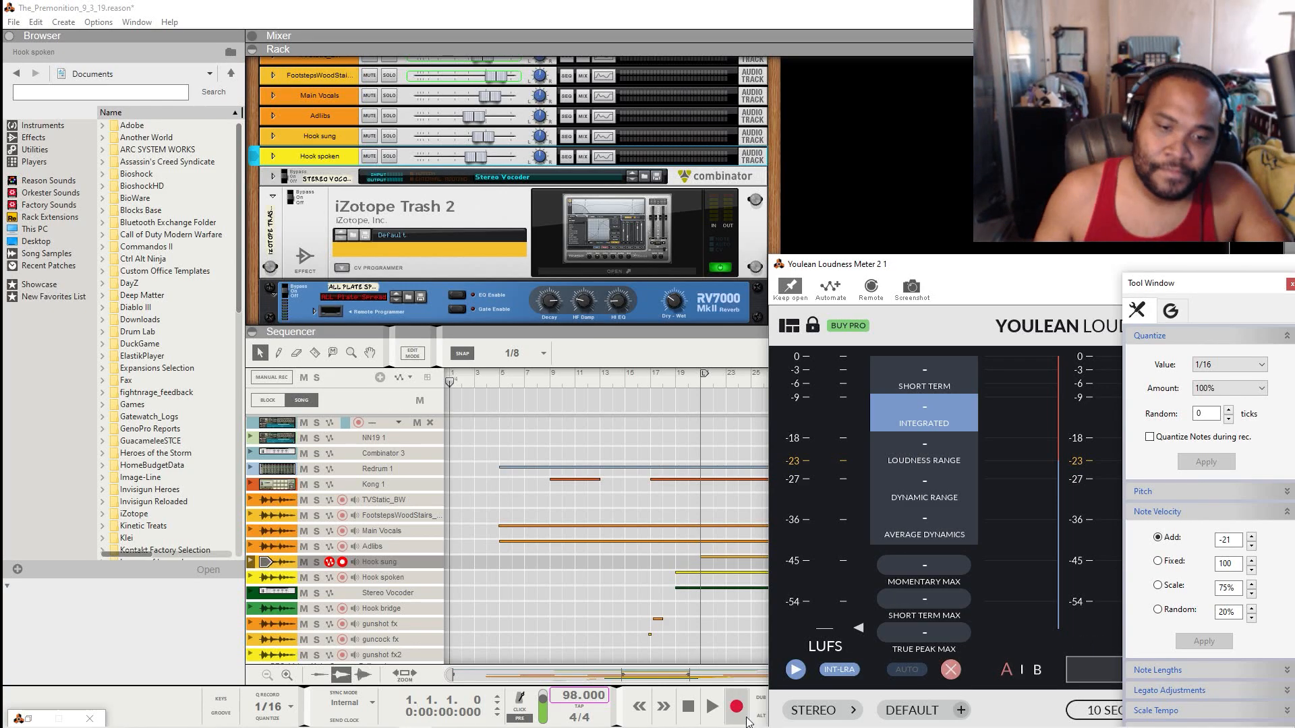
Step: Place the song position at bar 49 and play onward to measure the loudness of the later section
{"action": "left_click", "coordinate": [747, 672]}
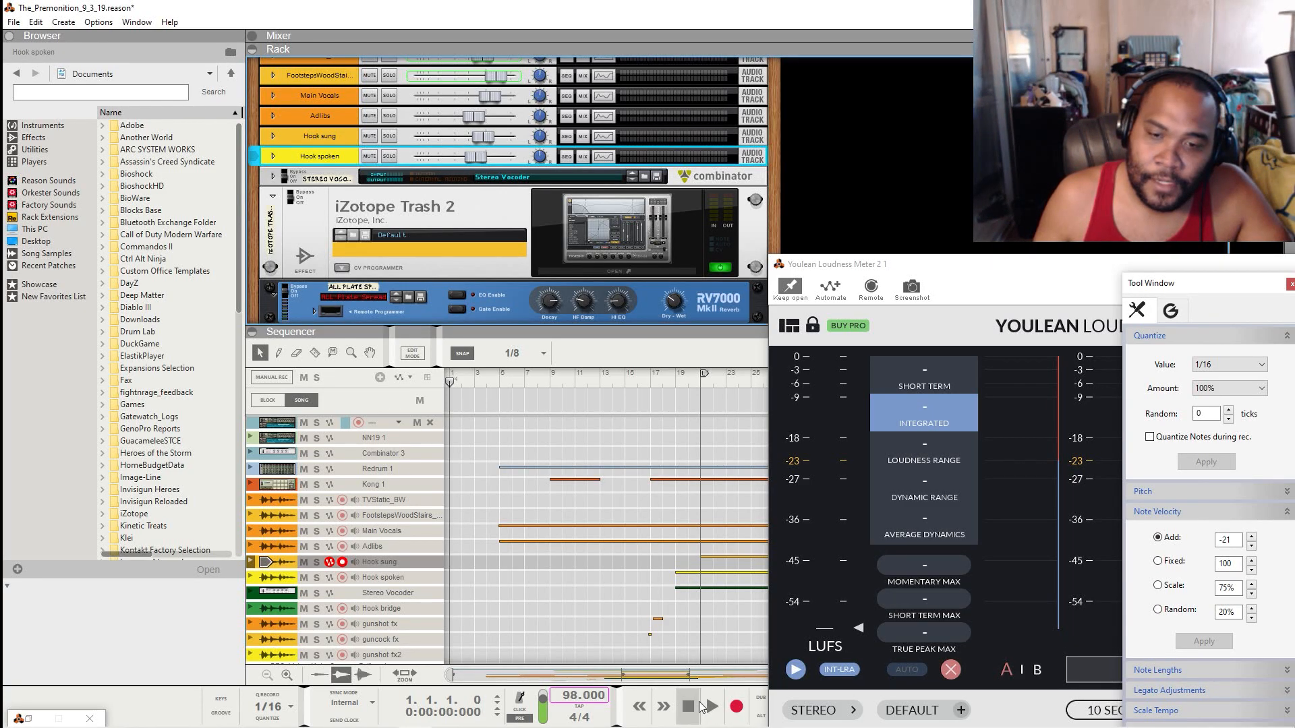
{"action": "left_click", "coordinate": [715, 676]}
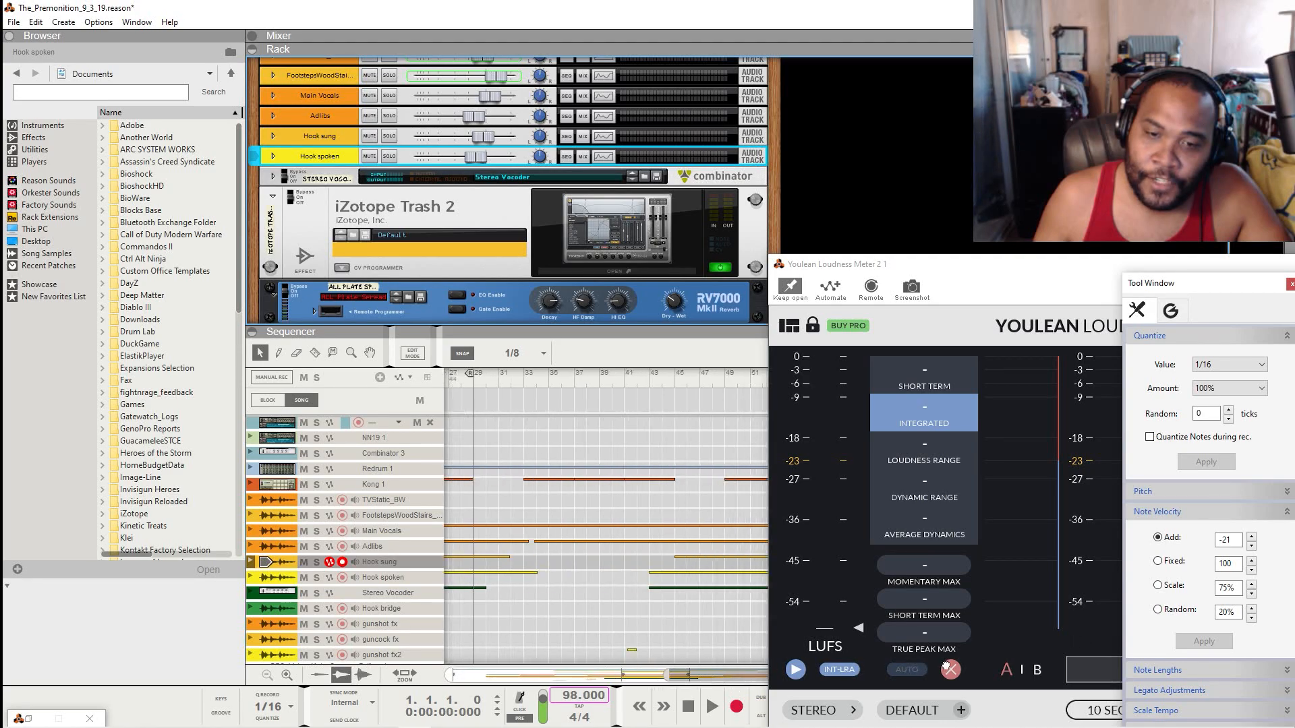
{"action": "left_click_drag", "start_coordinate": [969, 669], "coordinate": [1058, 701]}
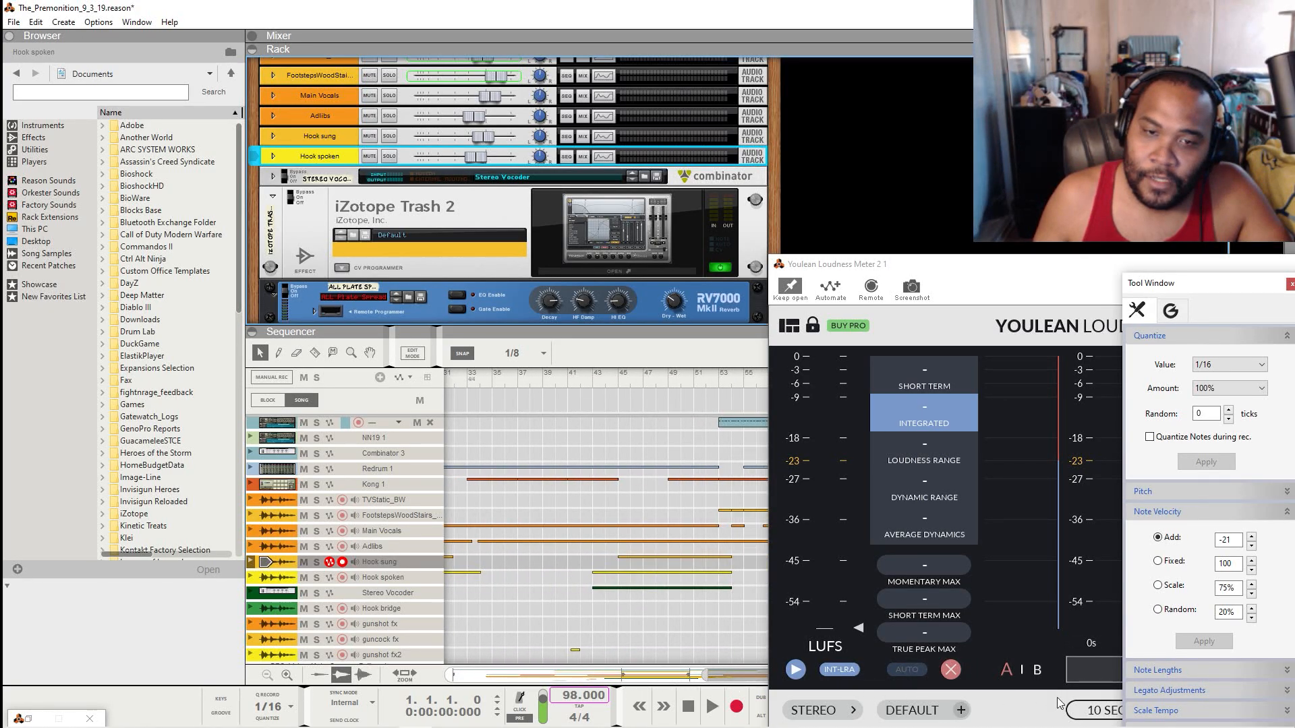
{"action": "left_click", "coordinate": [671, 383]}
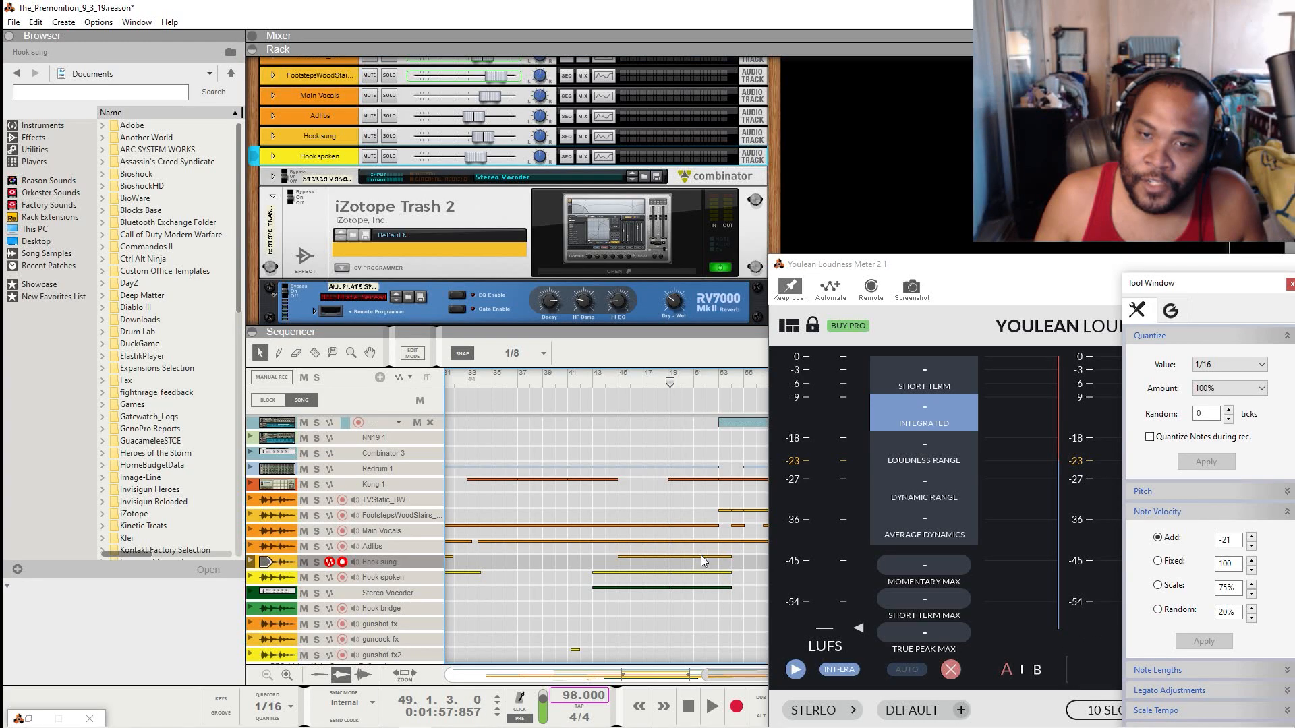
{"action": "scroll", "coordinate": [703, 561], "scroll_direction": "up", "scroll_amount": 5}
{"action": "left_click", "coordinate": [669, 383]}
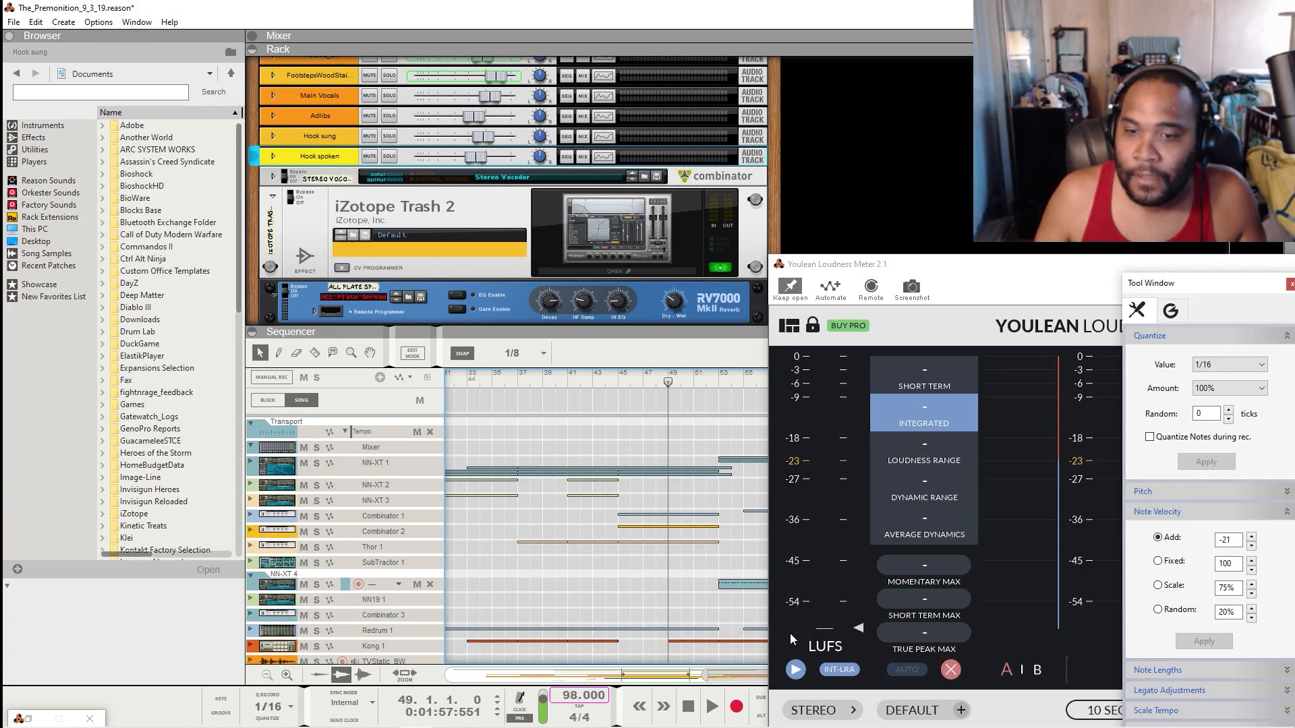
{"action": "key", "text": "space"}
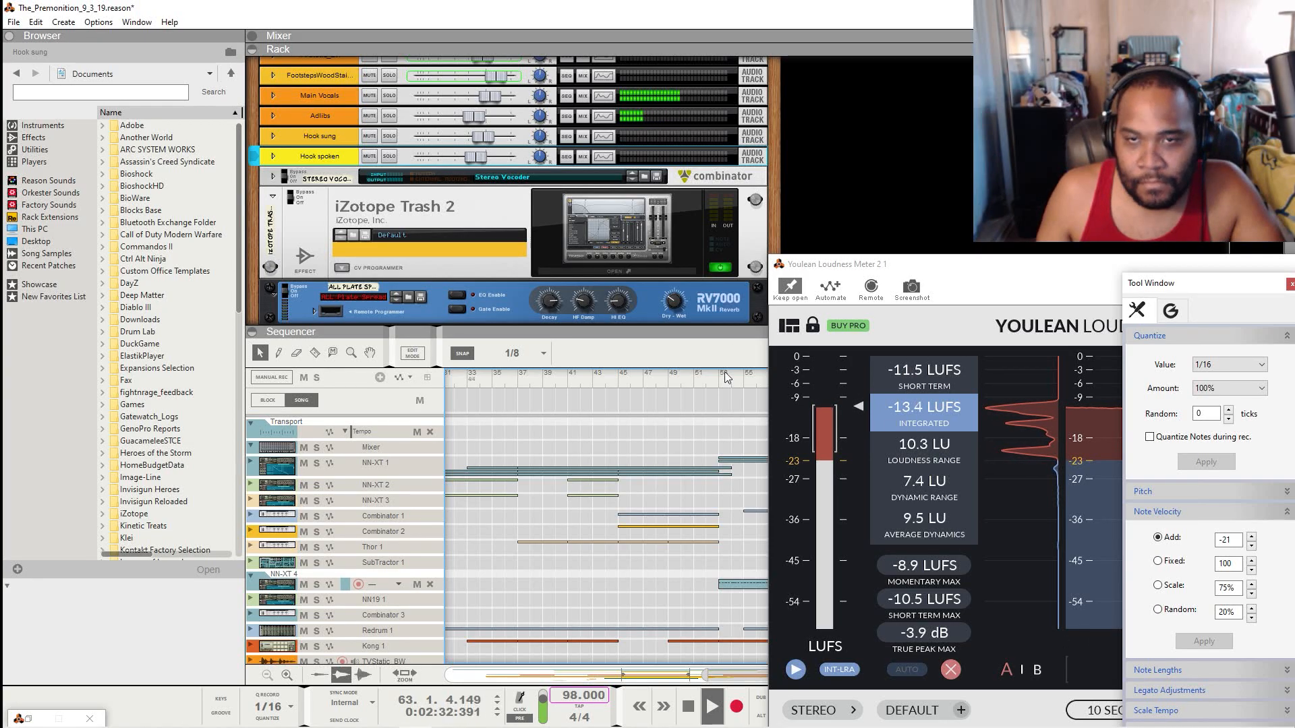
Step: Move the loudness meter window aside and briefly solo channel 4 on the main rack mixer during playback
{"action": "left_click_drag", "start_coordinate": [928, 275], "coordinate": [1081, 266]}
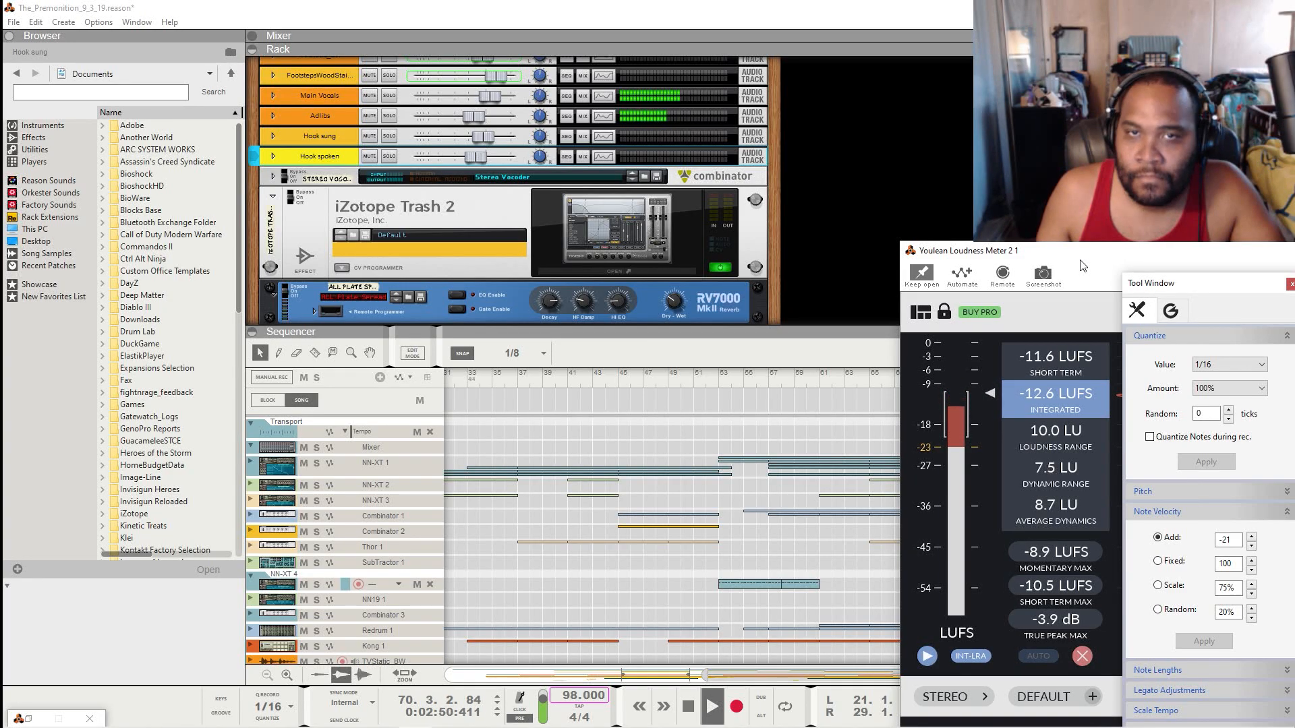
{"action": "scroll", "coordinate": [925, 200], "scroll_direction": "up", "scroll_amount": 4}
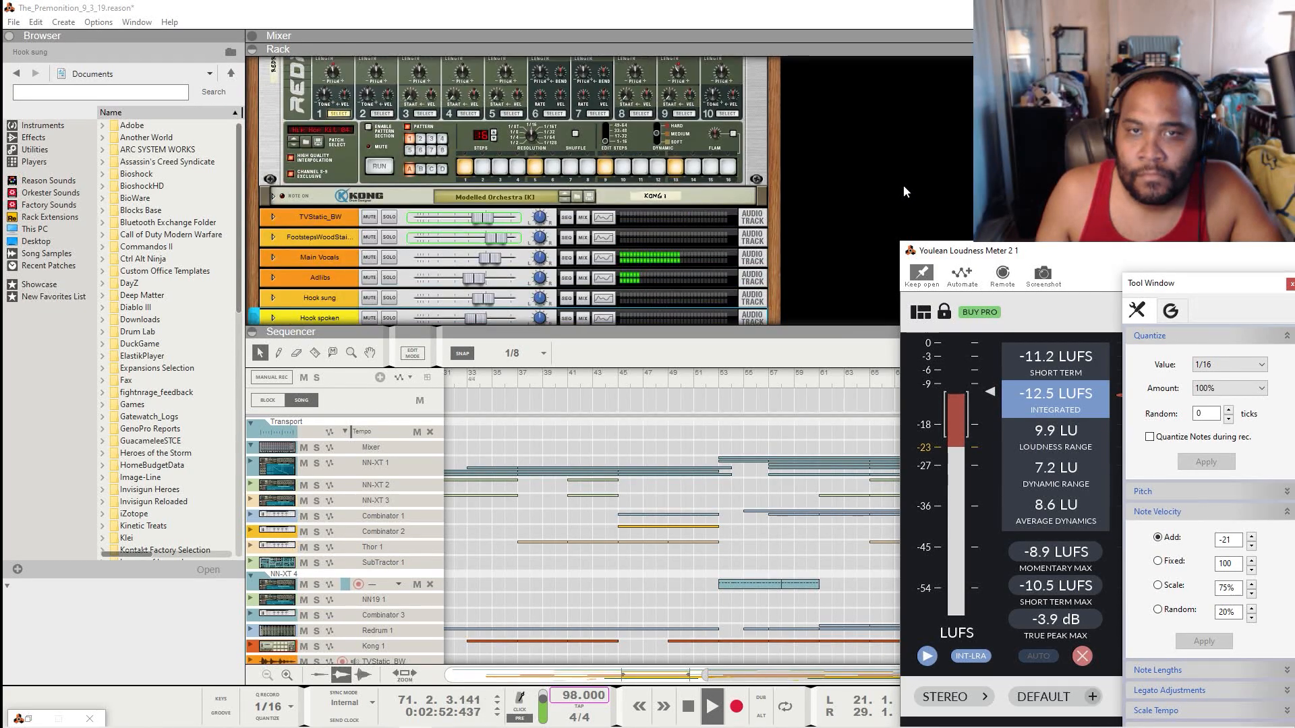
{"action": "scroll", "coordinate": [827, 140], "scroll_direction": "up", "scroll_amount": 15}
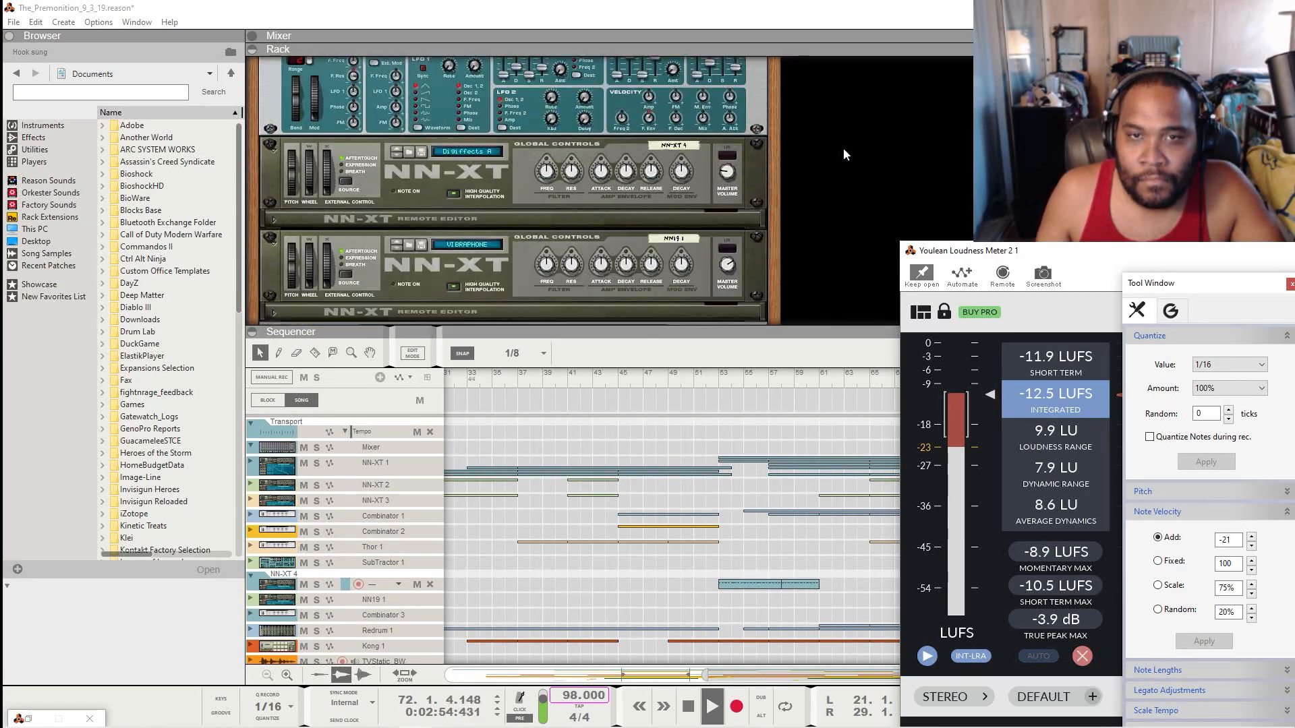
{"action": "scroll", "coordinate": [870, 159], "scroll_direction": "up", "scroll_amount": 10}
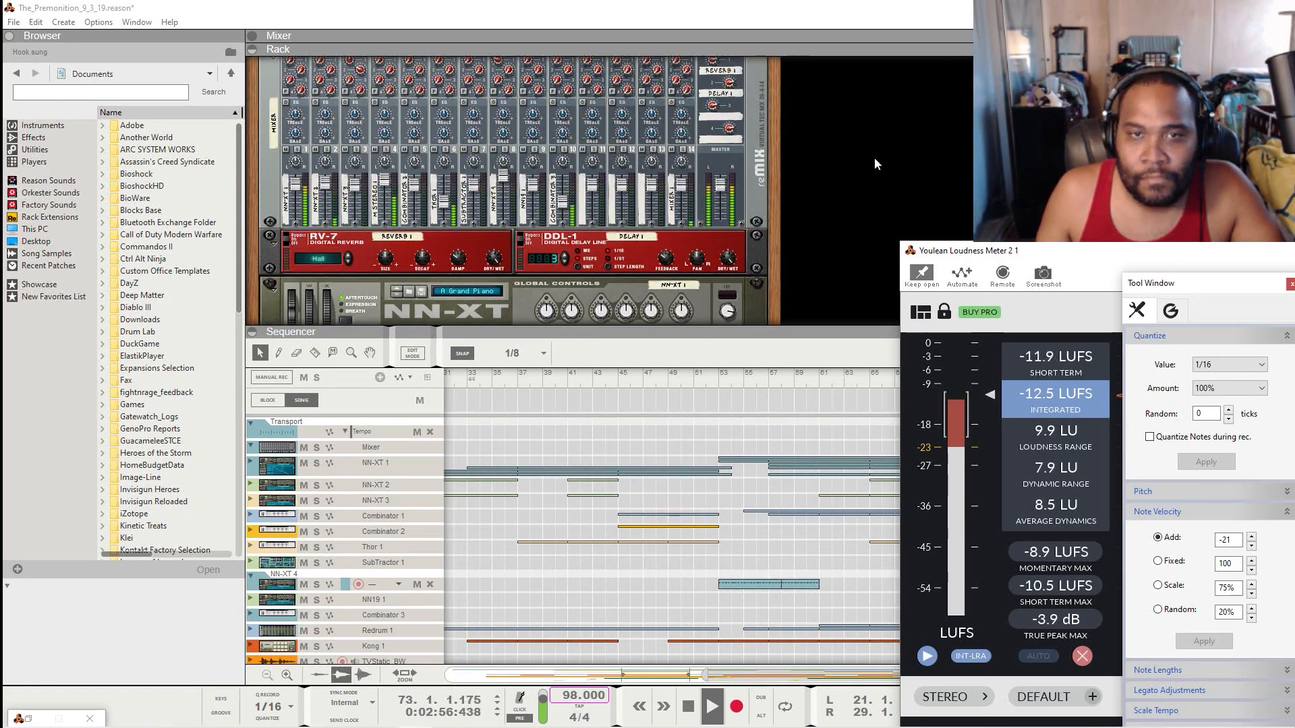
{"action": "scroll", "coordinate": [897, 159], "scroll_direction": "down", "scroll_amount": 5}
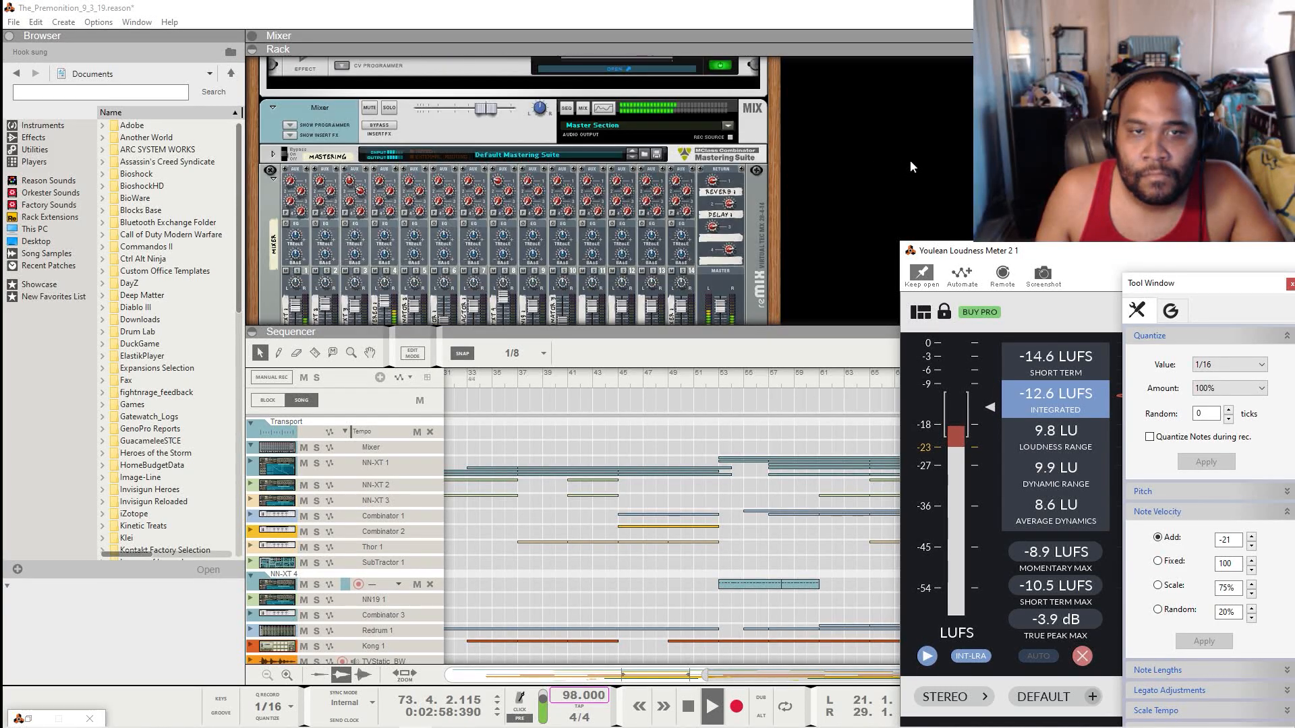
{"action": "scroll", "coordinate": [878, 151], "scroll_direction": "down", "scroll_amount": 2}
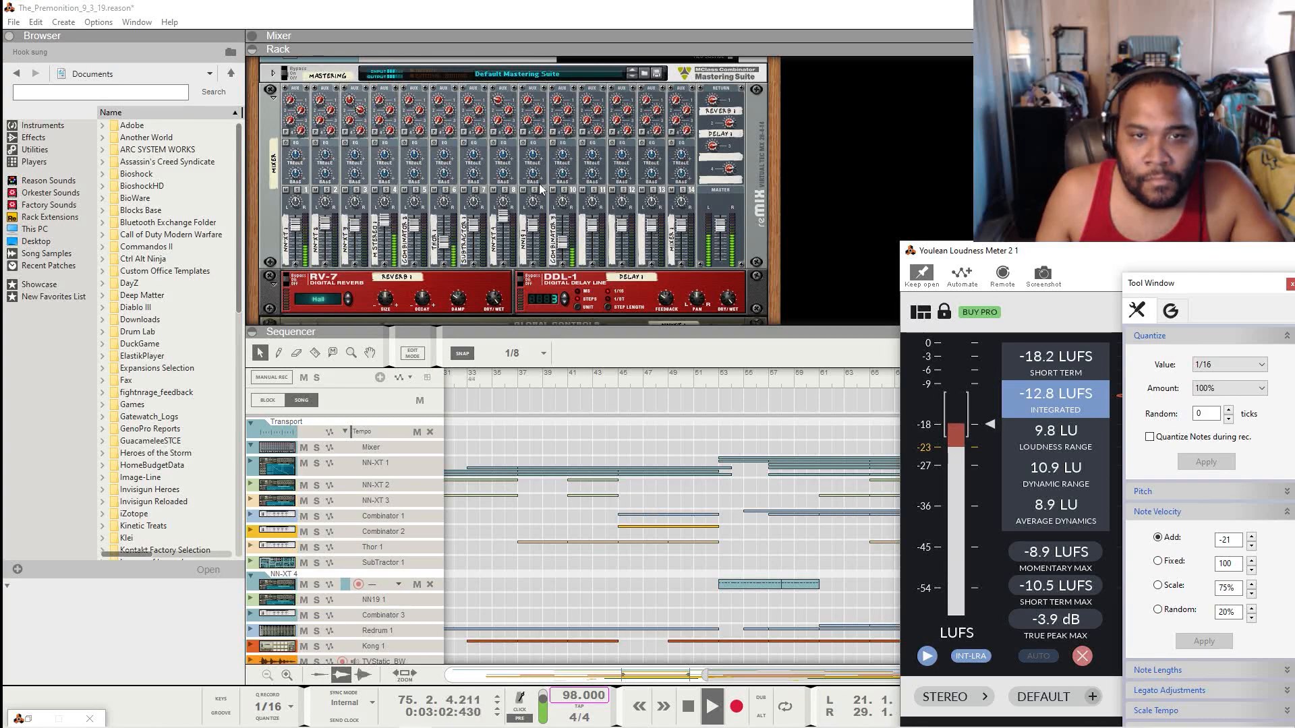
{"action": "left_click", "coordinate": [386, 192]}
{"action": "left_click", "coordinate": [386, 192]}
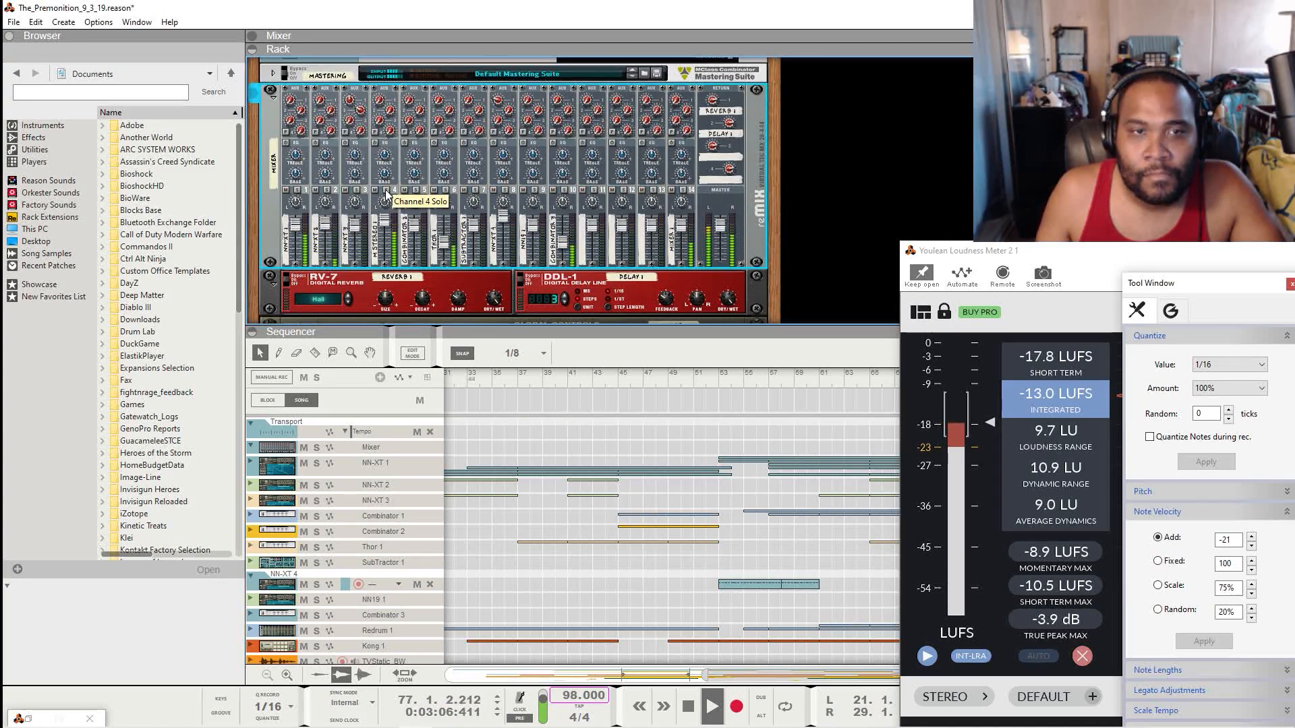
Step: Examine the instruments below the main rack mixer while the section plays, and stop playback at bar 83
{"action": "scroll", "coordinate": [580, 244], "scroll_direction": "down", "scroll_amount": 8}
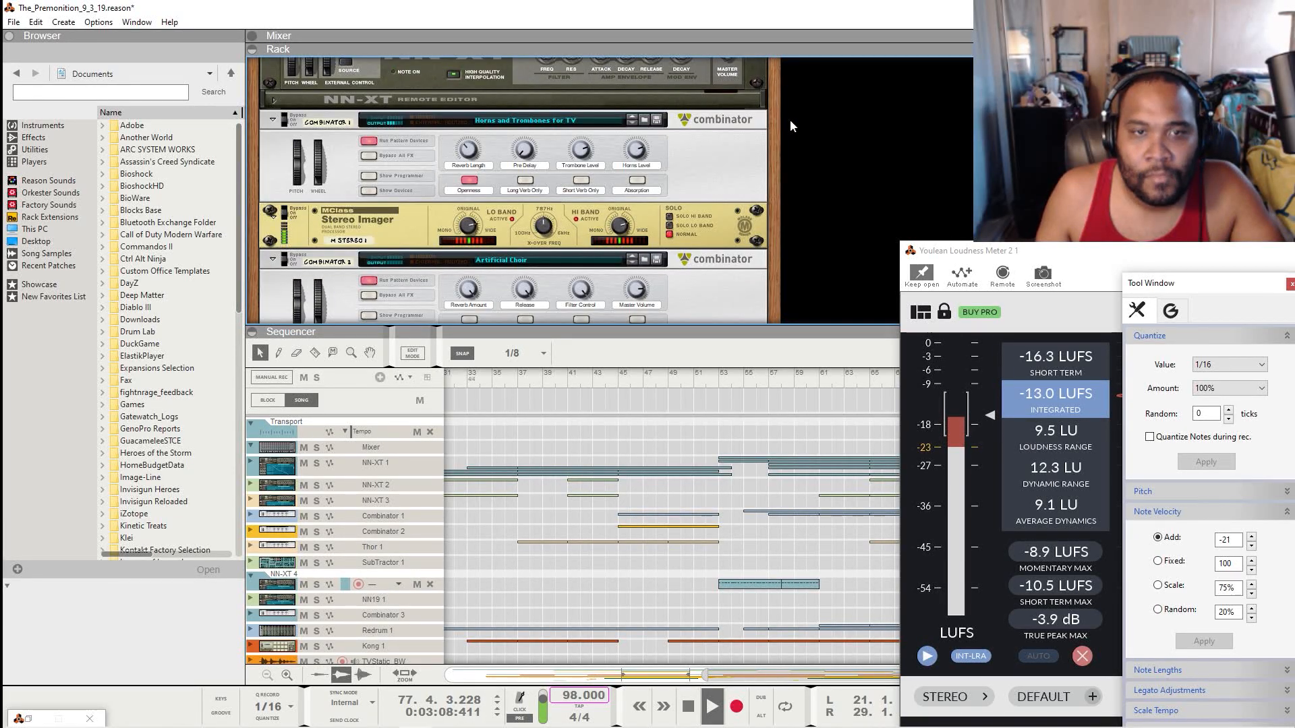
{"action": "scroll", "coordinate": [620, 139], "scroll_direction": "down", "scroll_amount": 5}
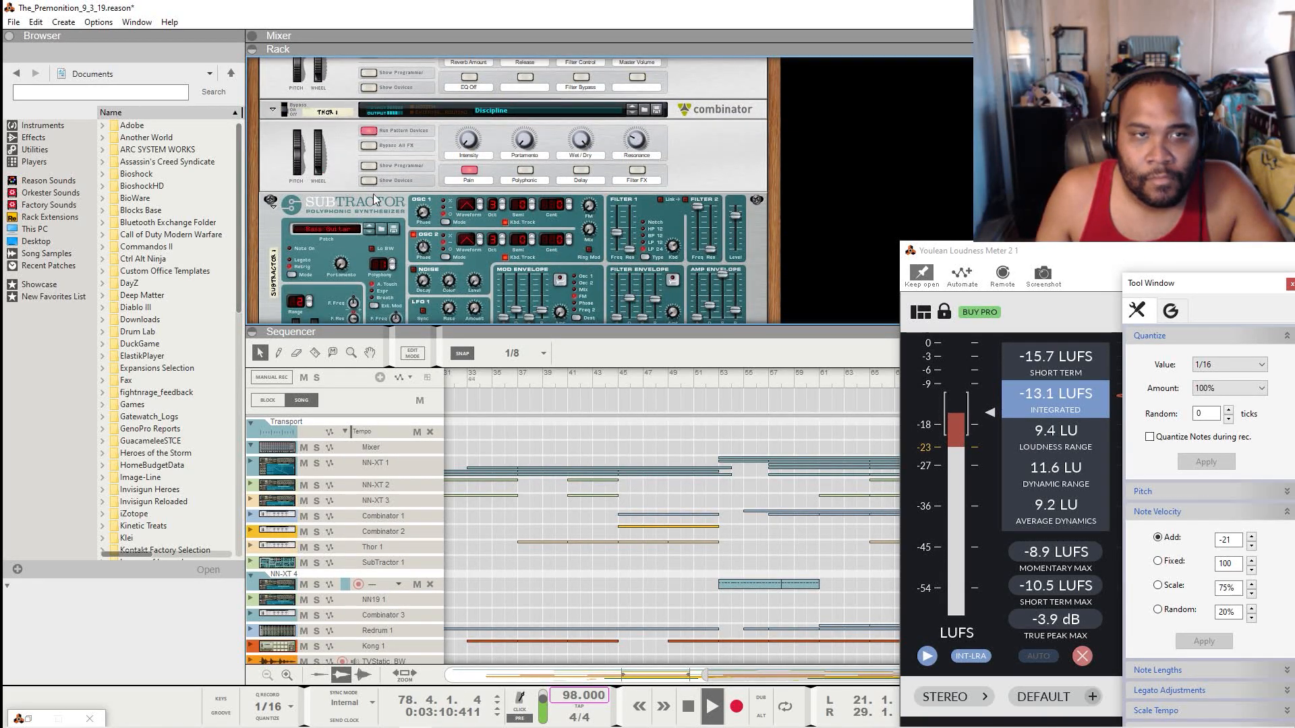
{"action": "scroll", "coordinate": [351, 156], "scroll_direction": "down", "scroll_amount": 5}
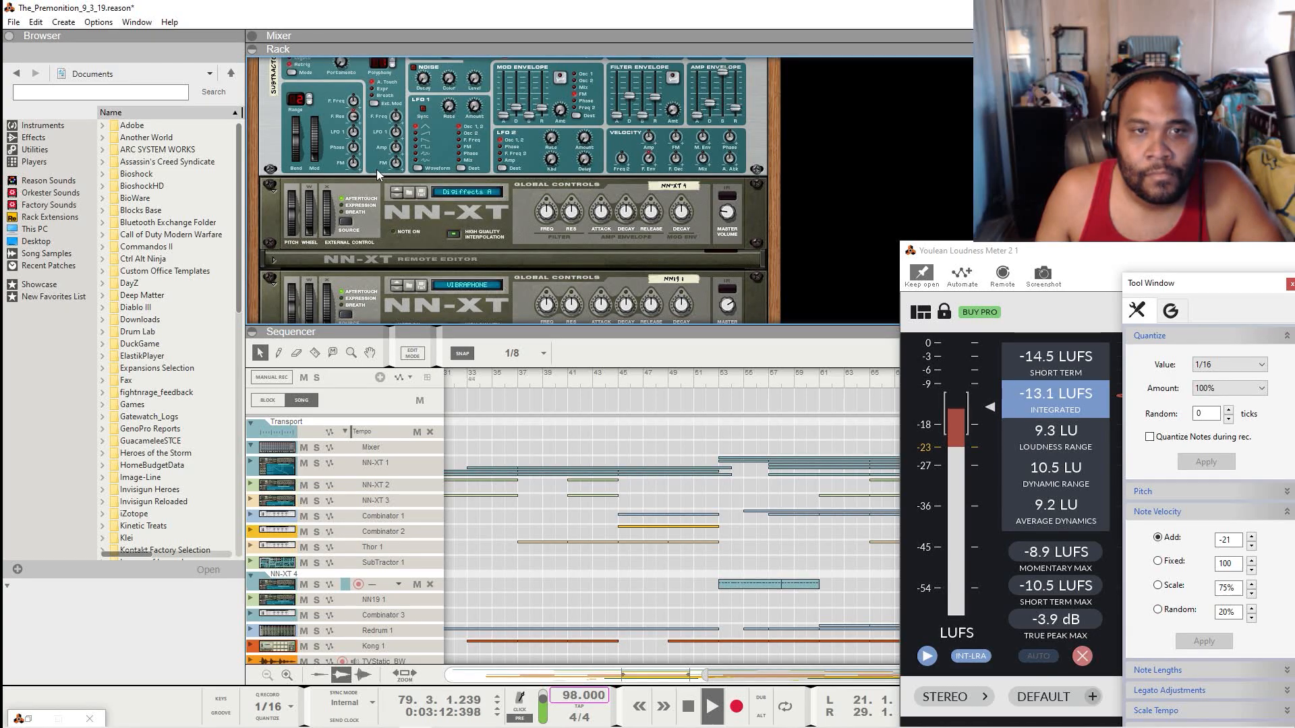
{"action": "scroll", "coordinate": [377, 175], "scroll_direction": "down", "scroll_amount": 5}
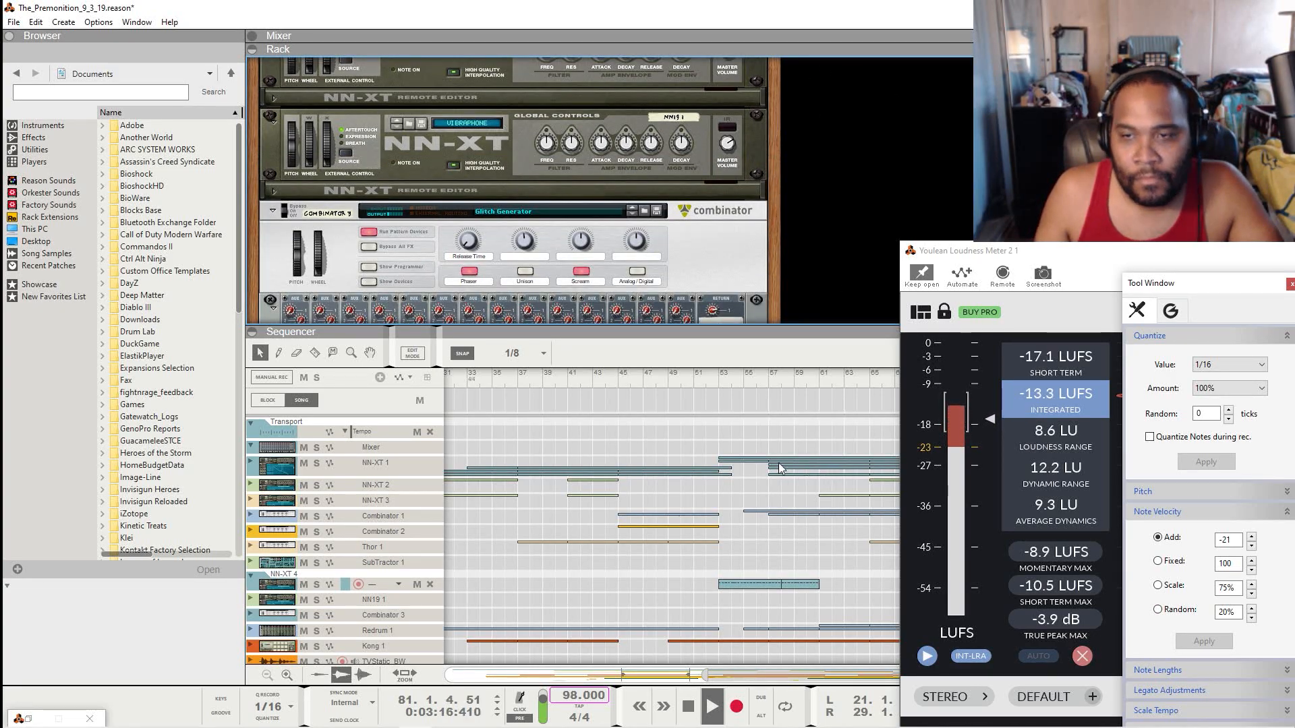
{"action": "left_click", "coordinate": [692, 703]}
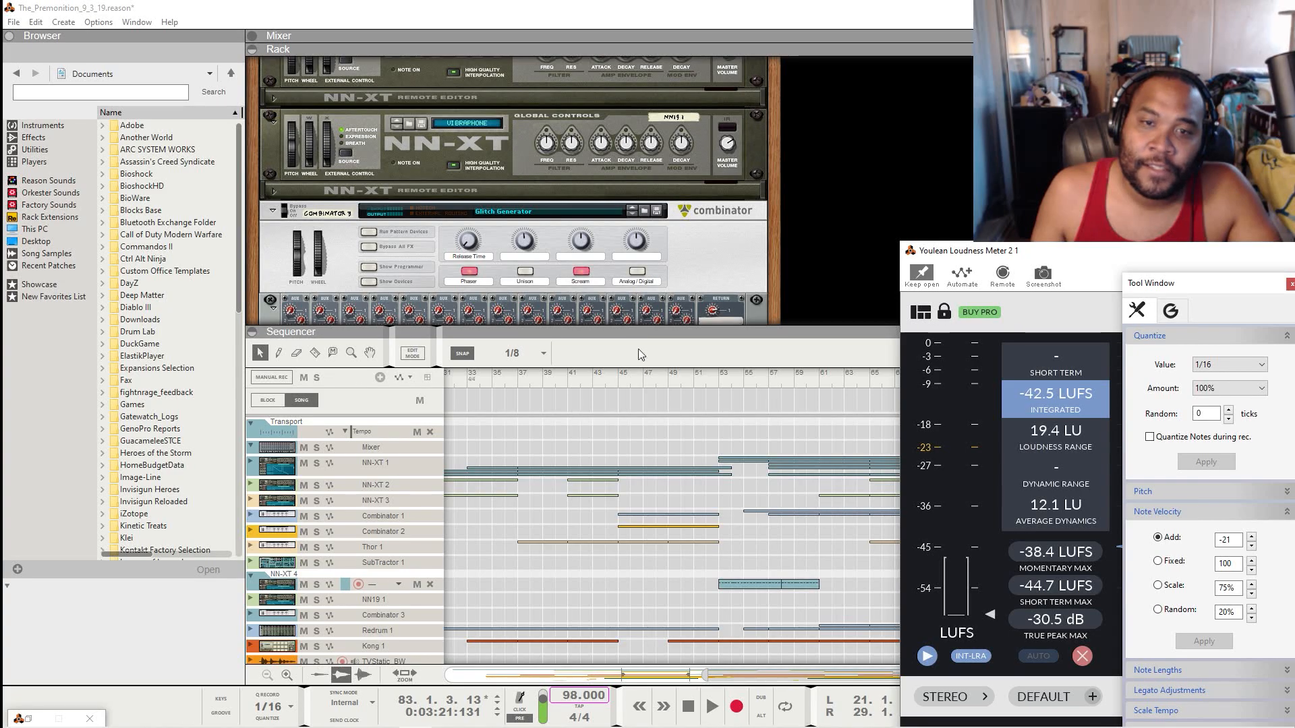
Step: Enlarge the rack area and examine its devices from the master insert effects to the last audio track
{"action": "left_click_drag", "start_coordinate": [628, 338], "coordinate": [659, 476]}
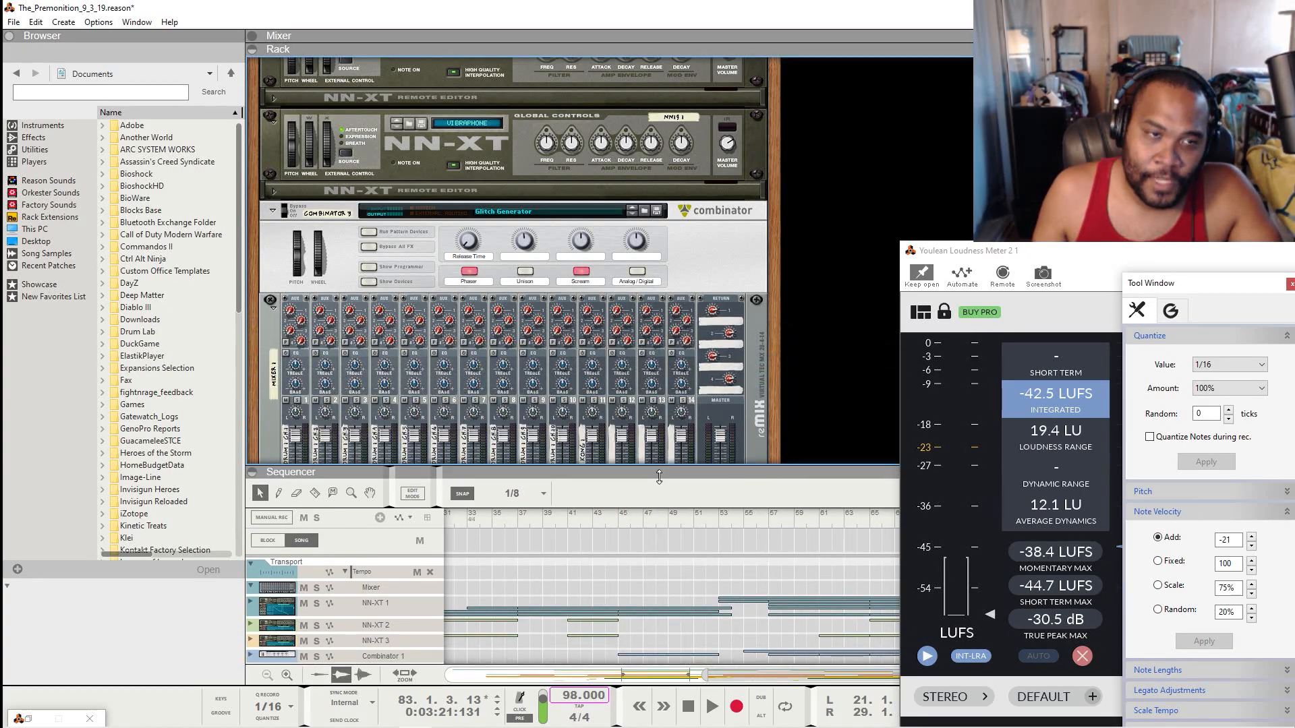
{"action": "scroll", "coordinate": [556, 296], "scroll_direction": "up", "scroll_amount": 10}
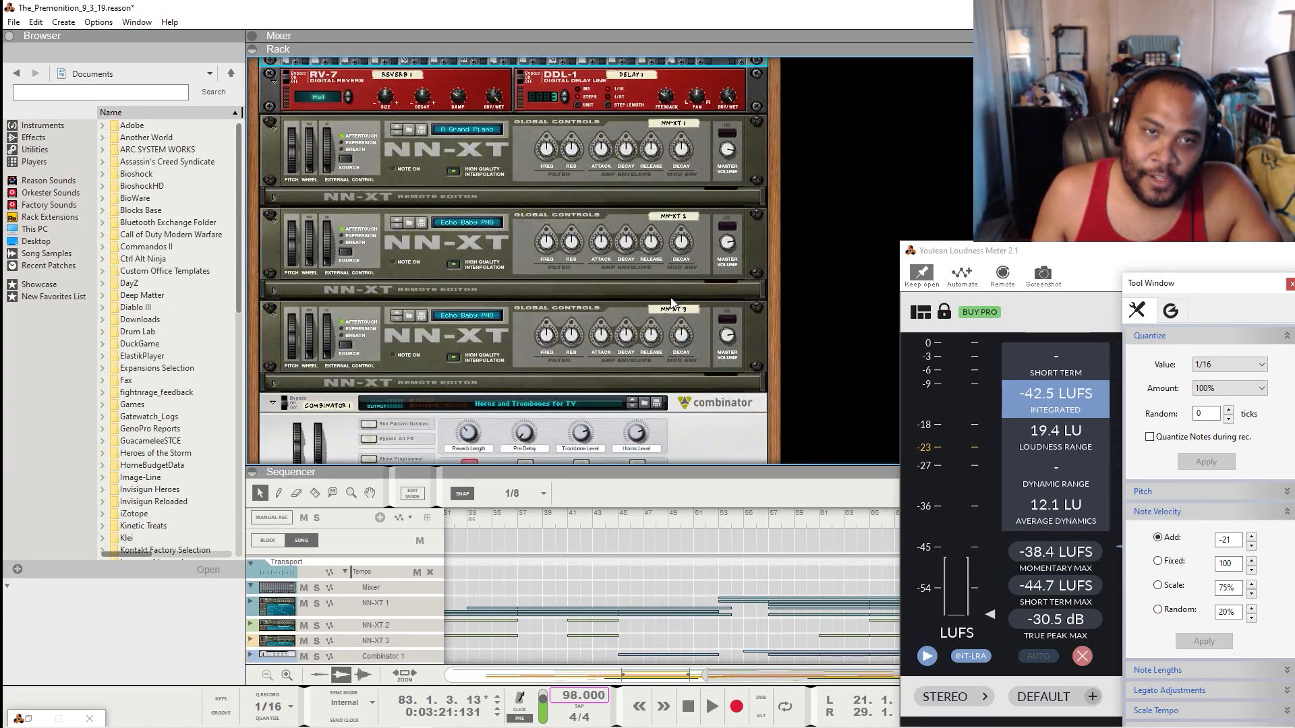
{"action": "scroll", "coordinate": [672, 305], "scroll_direction": "up", "scroll_amount": 6}
{"action": "scroll", "coordinate": [536, 214], "scroll_direction": "down", "scroll_amount": 10}
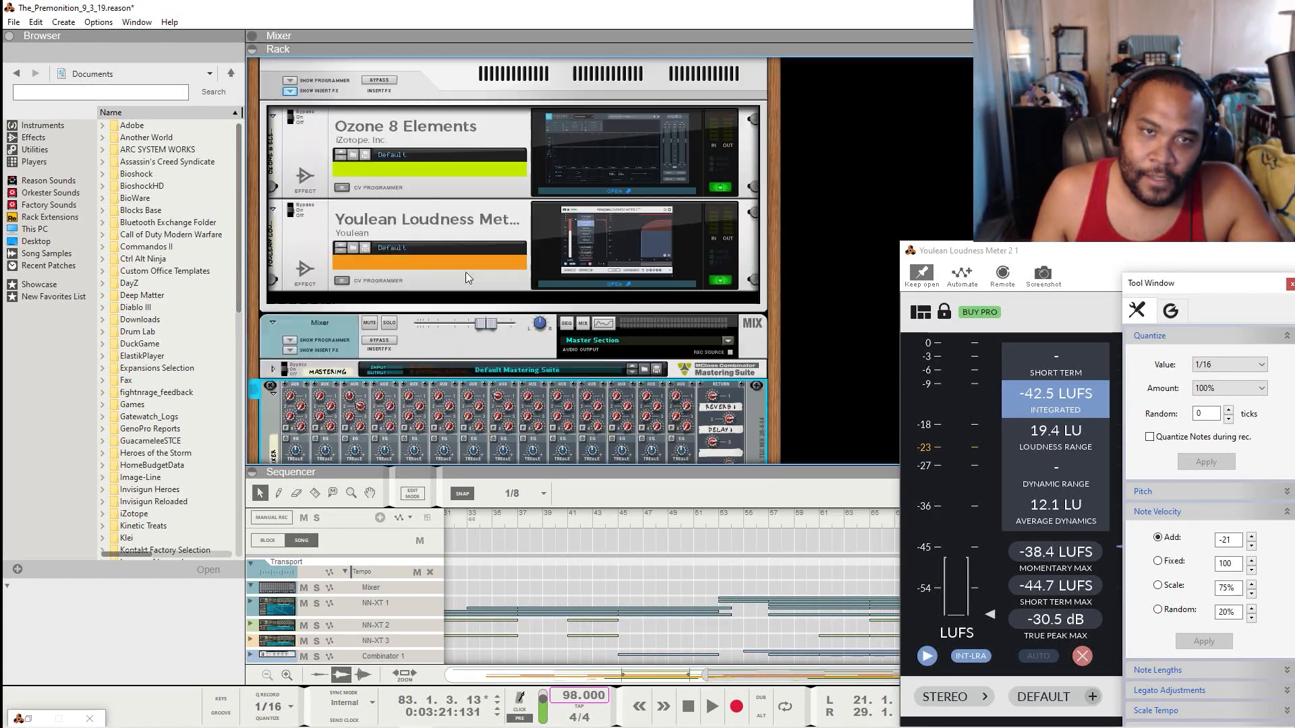
{"action": "scroll", "coordinate": [536, 214], "scroll_direction": "down", "scroll_amount": 4}
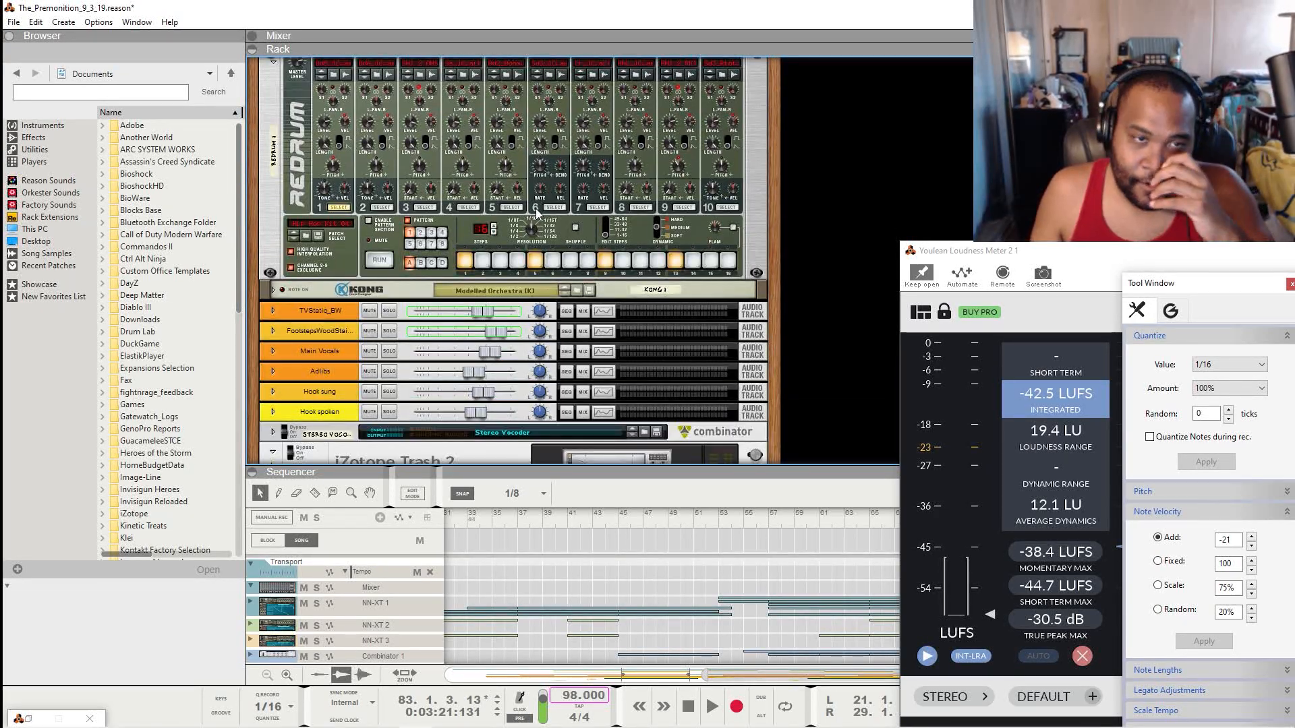
{"action": "scroll", "coordinate": [525, 273], "scroll_direction": "down", "scroll_amount": 3}
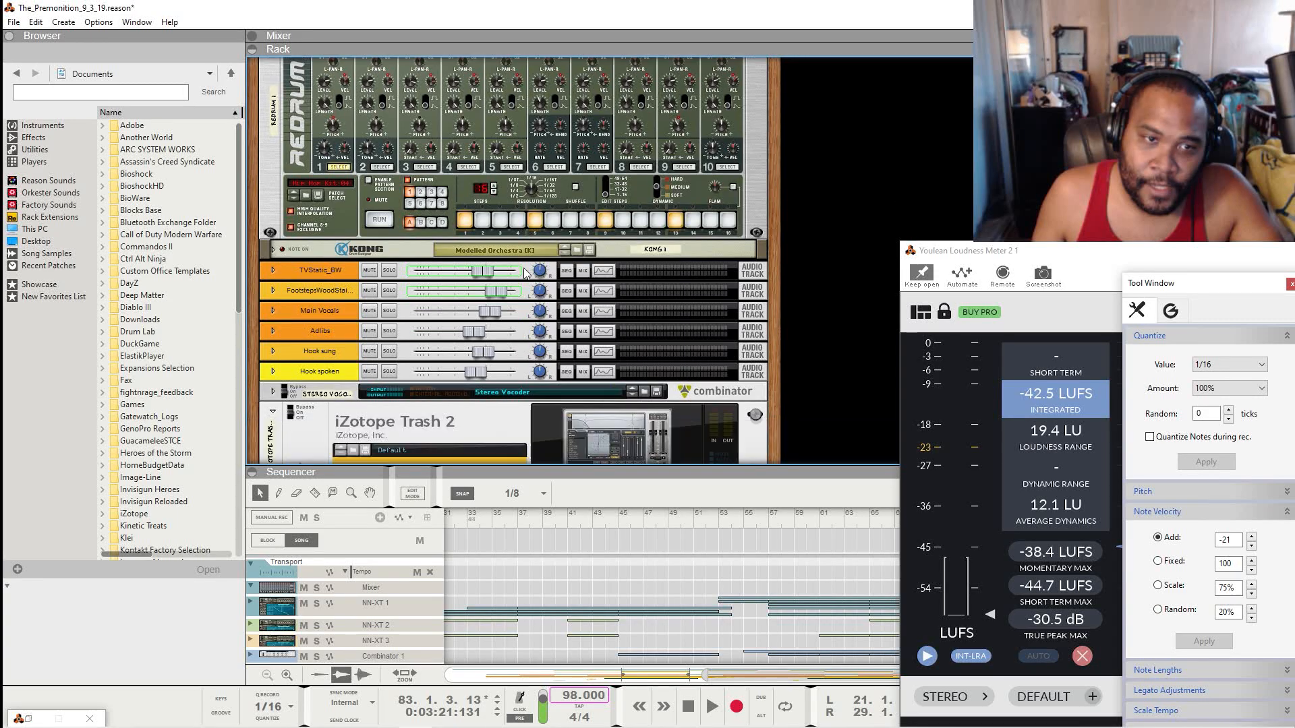
{"action": "scroll", "coordinate": [525, 272], "scroll_direction": "down", "scroll_amount": 6}
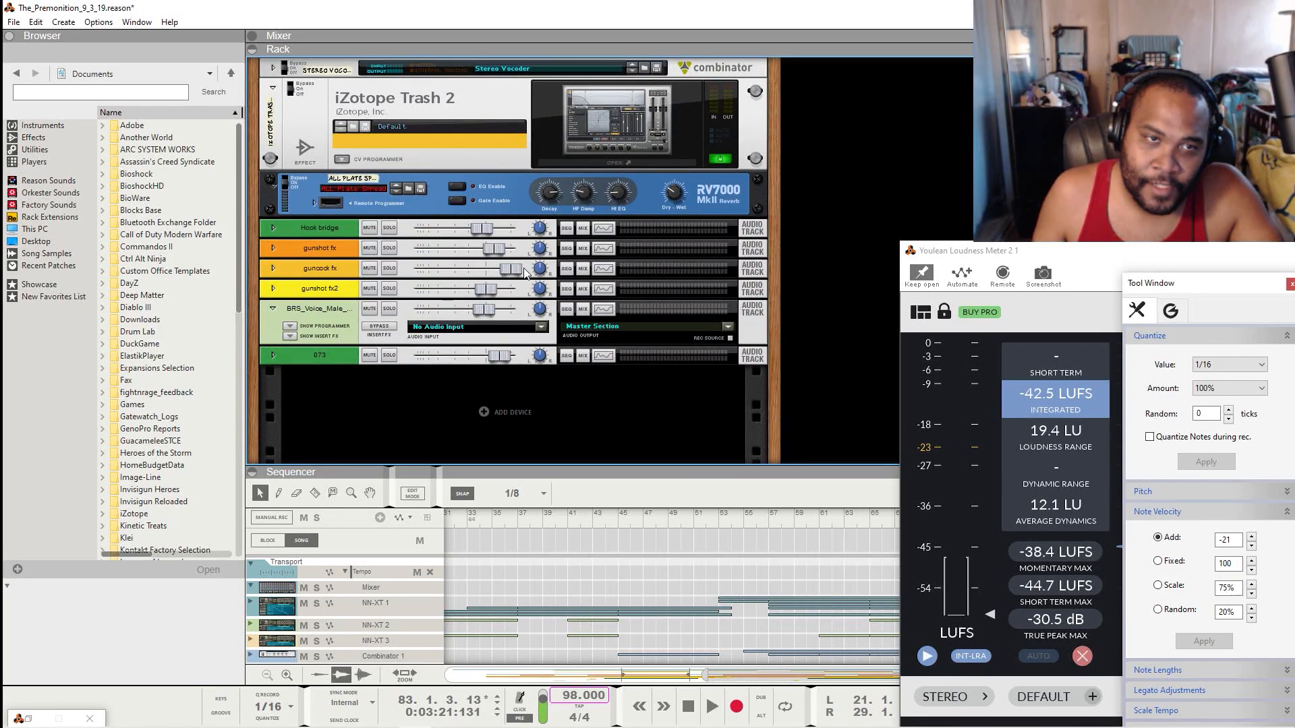
Step: Find and select Combinator 1, which holds the Horns and Trombones for TV patch, in the rack
{"action": "scroll", "coordinate": [525, 271], "scroll_direction": "up", "scroll_amount": 14}
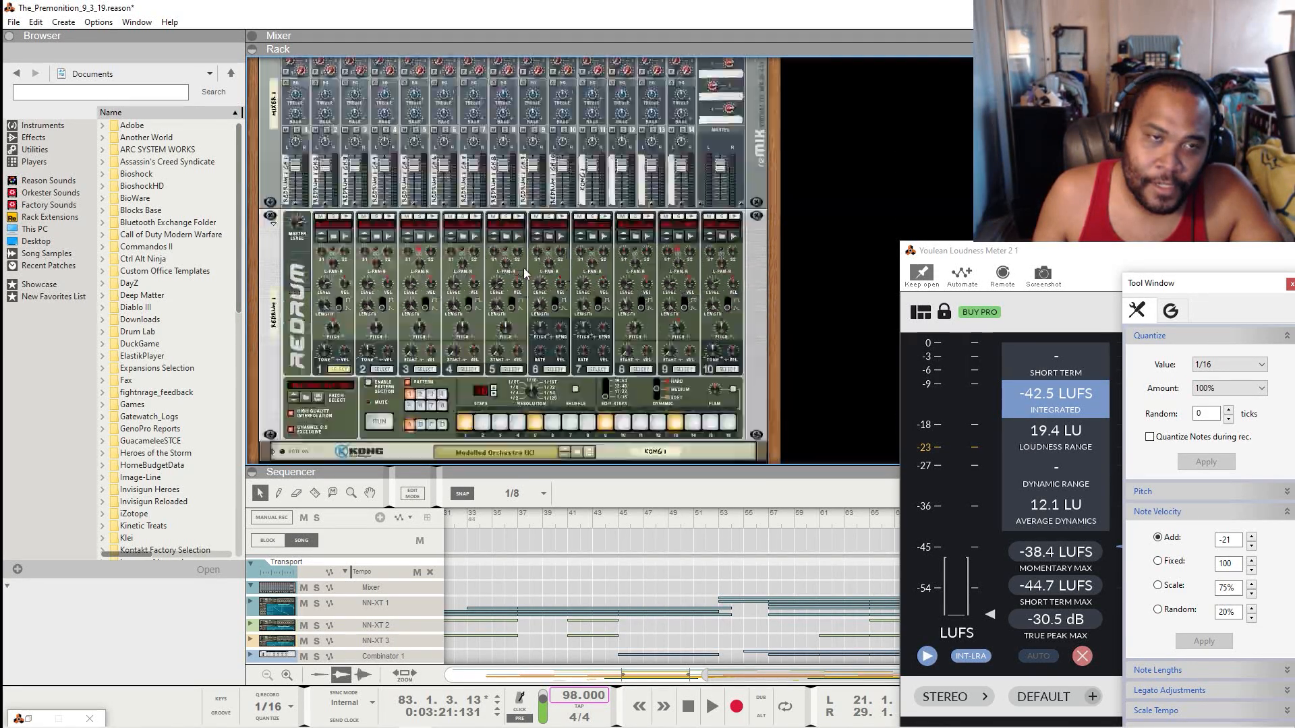
{"action": "scroll", "coordinate": [525, 272], "scroll_direction": "up", "scroll_amount": 4}
{"action": "scroll", "coordinate": [525, 271], "scroll_direction": "up", "scroll_amount": 4}
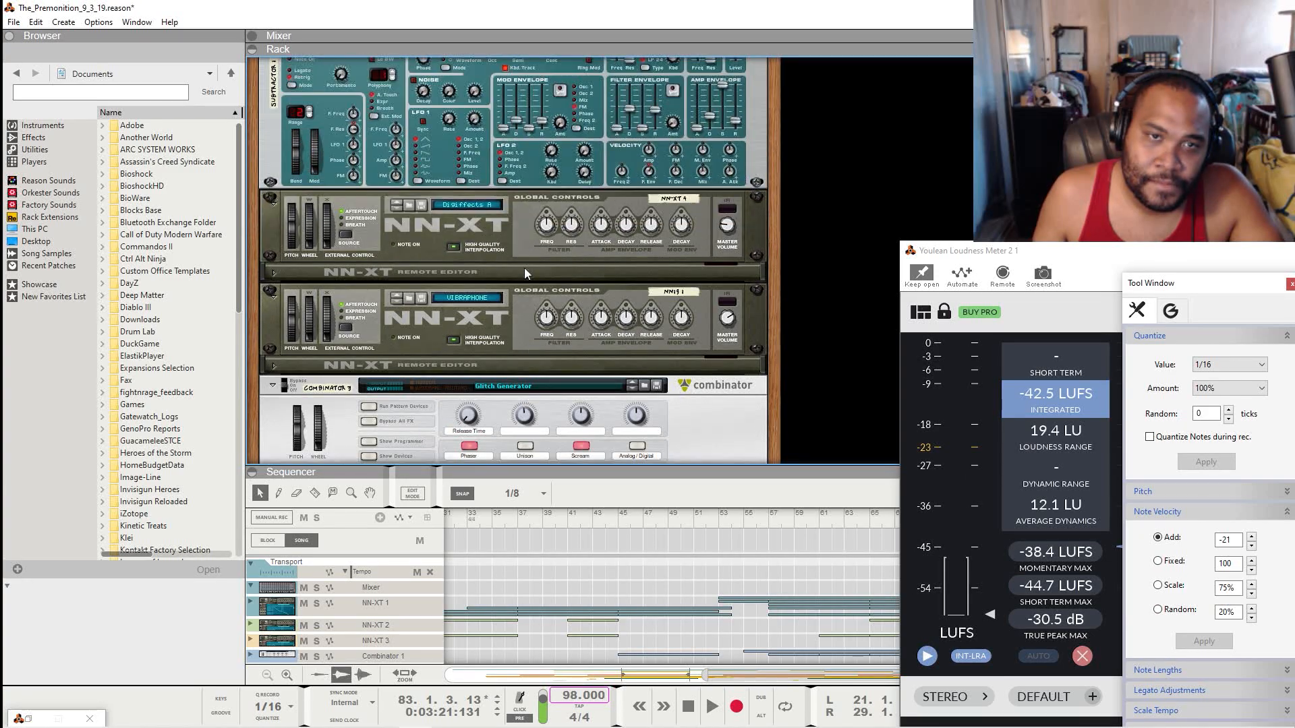
{"action": "scroll", "coordinate": [546, 280], "scroll_direction": "up", "scroll_amount": 6}
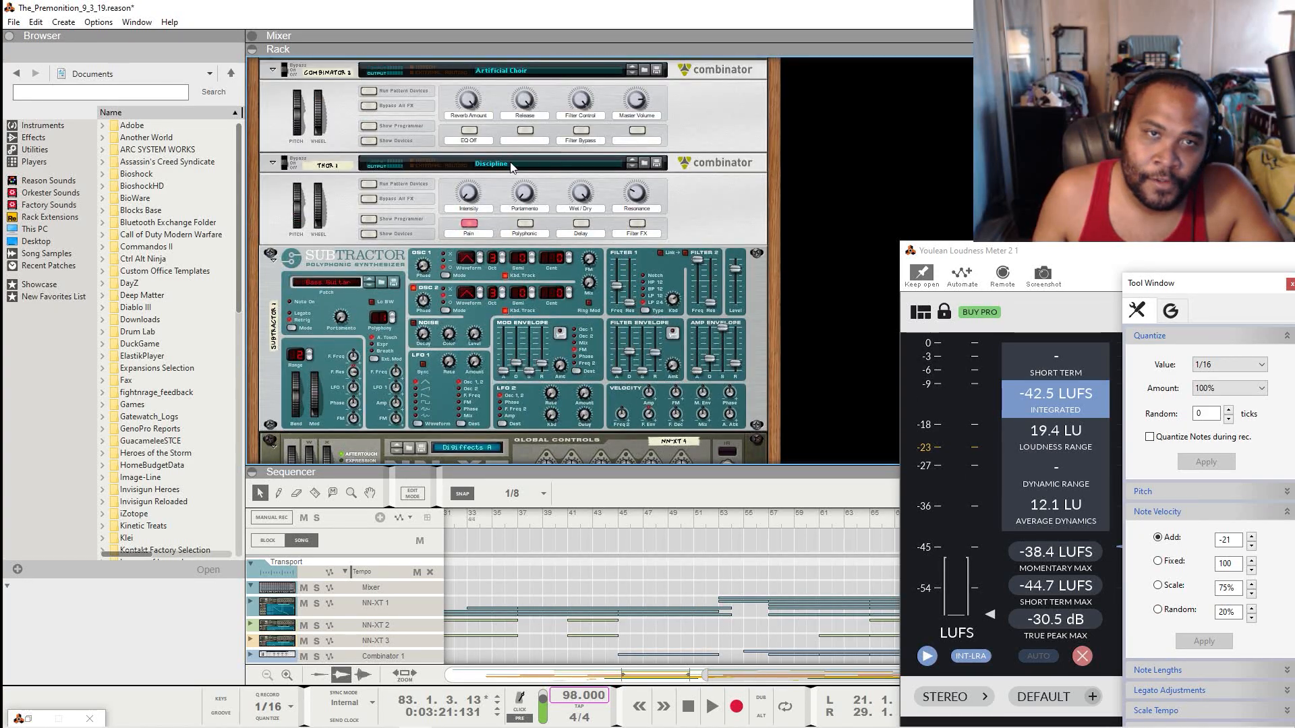
{"action": "scroll", "coordinate": [509, 166], "scroll_direction": "up", "scroll_amount": 6}
{"action": "left_click", "coordinate": [412, 172]}
{"action": "scroll", "coordinate": [716, 241], "scroll_direction": "up", "scroll_amount": 1}
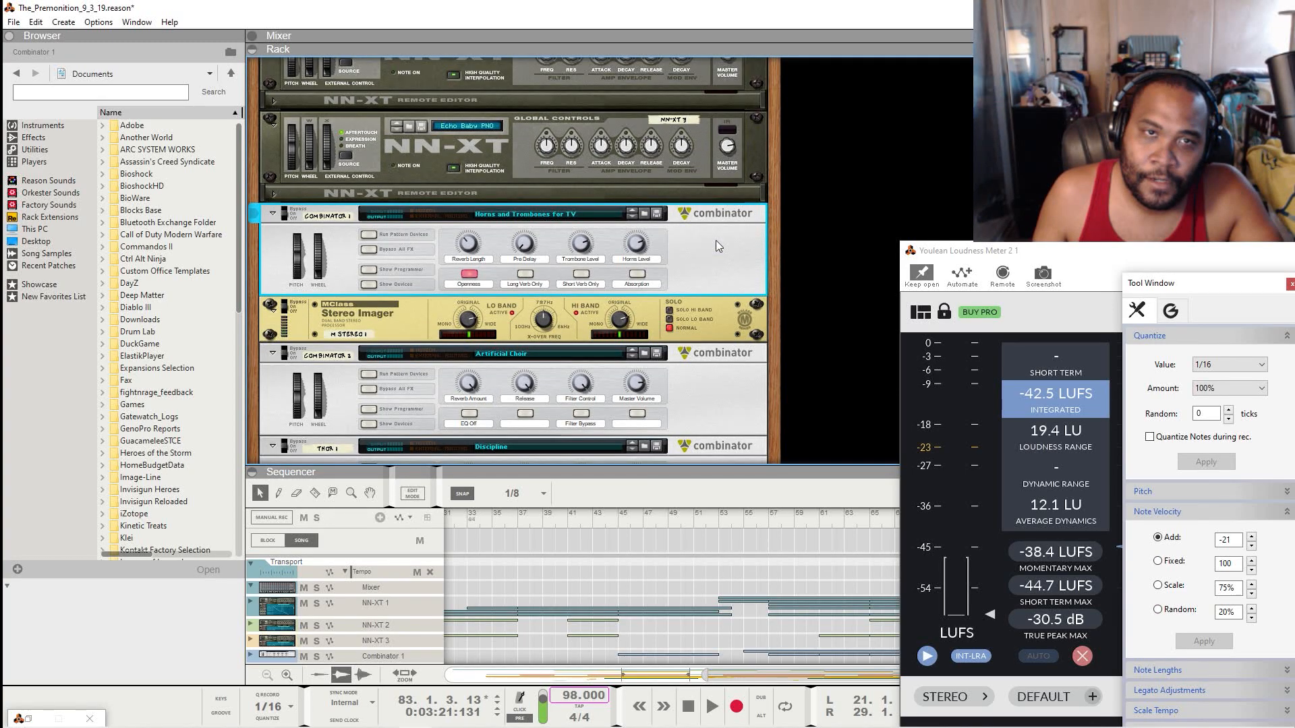
{"action": "scroll", "coordinate": [718, 246], "scroll_direction": "up", "scroll_amount": 2}
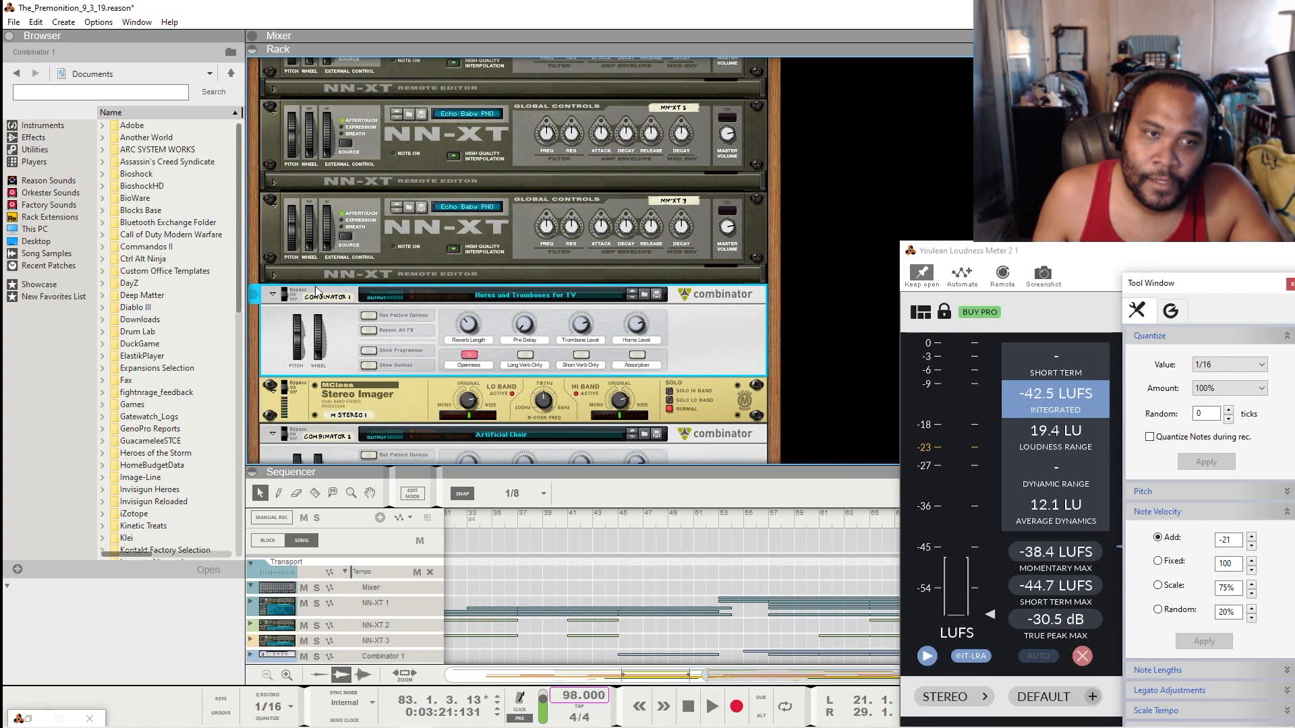
Step: View the mixer at full height with the loudness meter moved out of the way, and return to the rack
{"action": "left_click", "coordinate": [953, 37]}
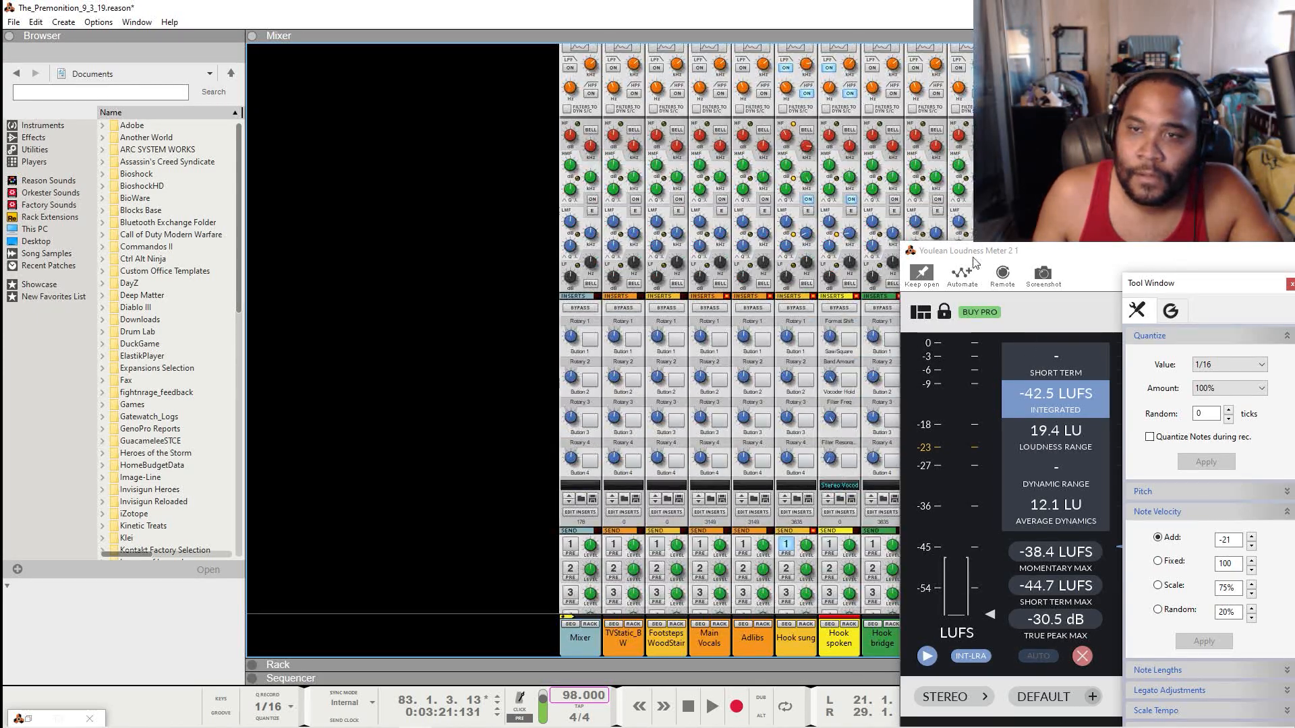
{"action": "left_click_drag", "start_coordinate": [971, 255], "coordinate": [1113, 577]}
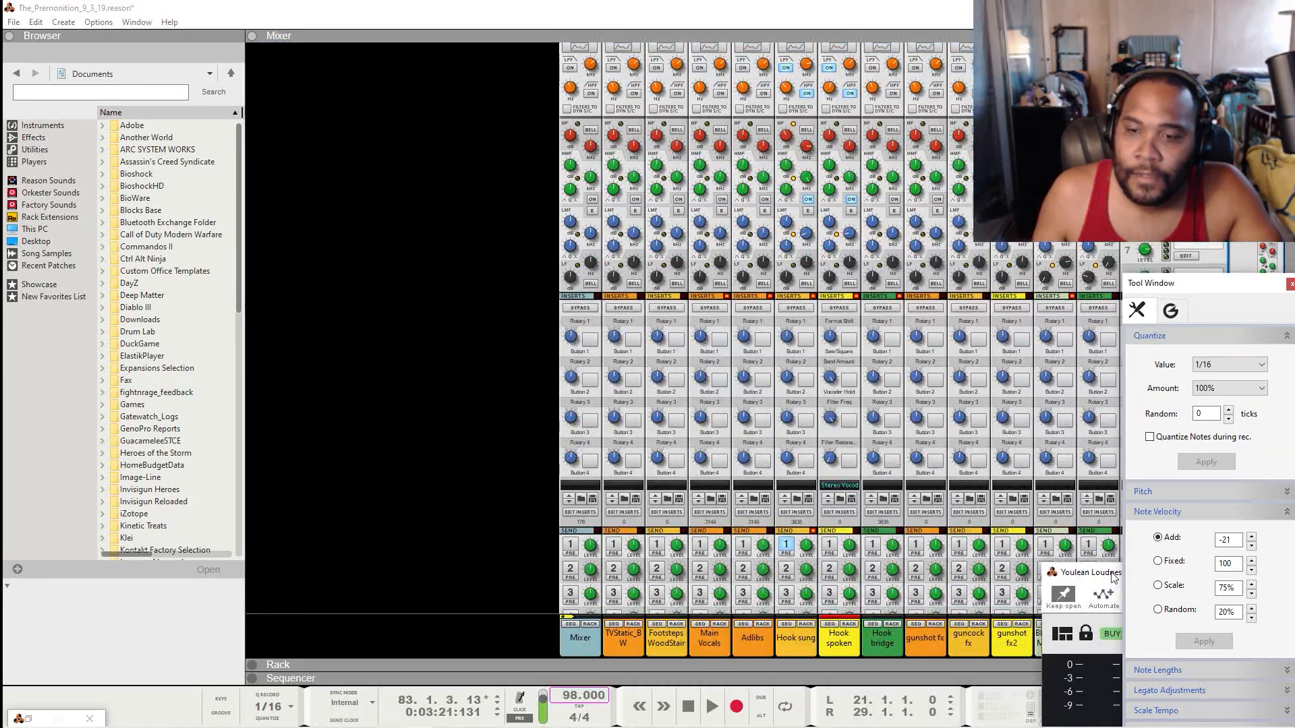
{"action": "left_click_drag", "start_coordinate": [1065, 9], "coordinate": [657, 55]}
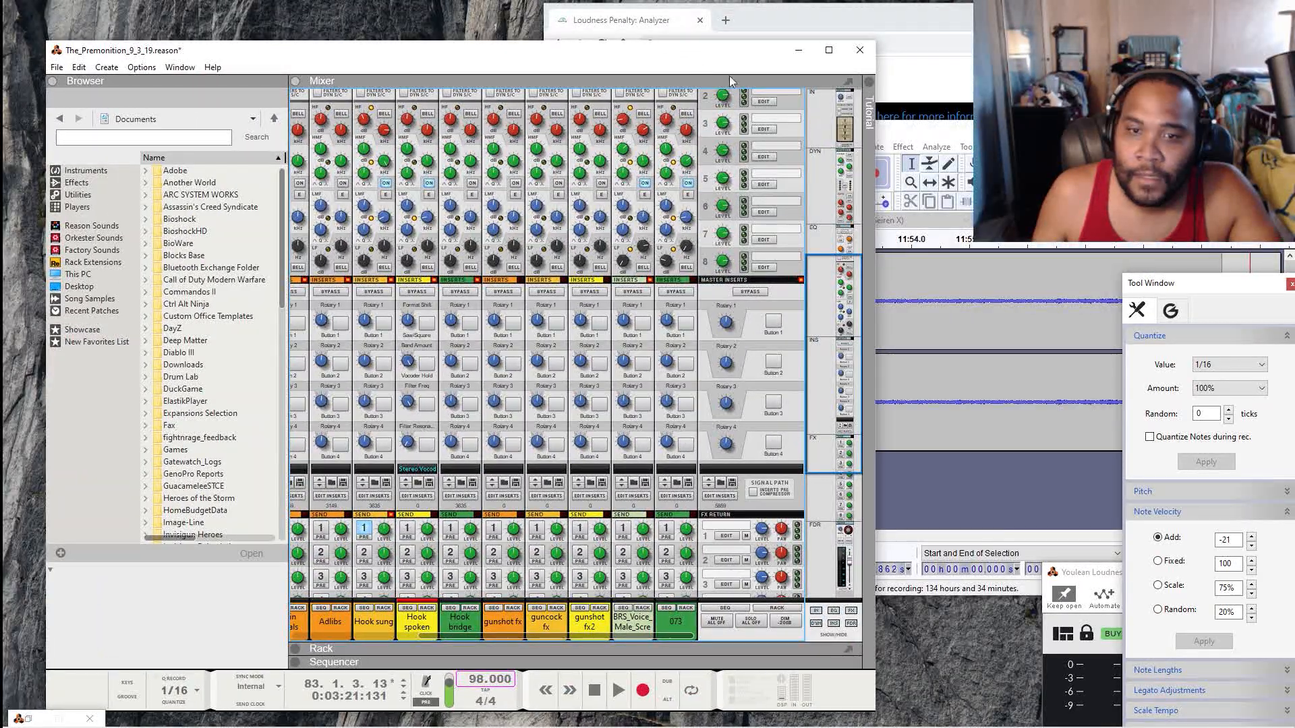
{"action": "left_click", "coordinate": [830, 51]}
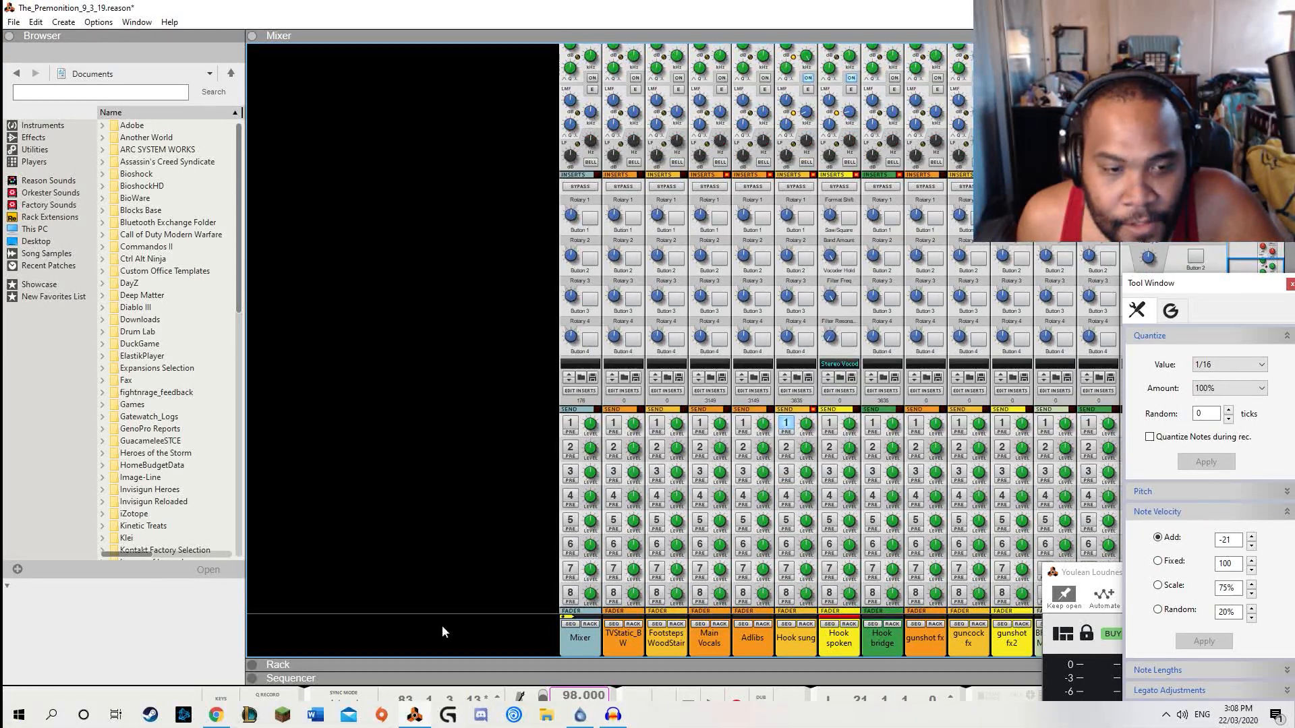
{"action": "left_click", "coordinate": [590, 623]}
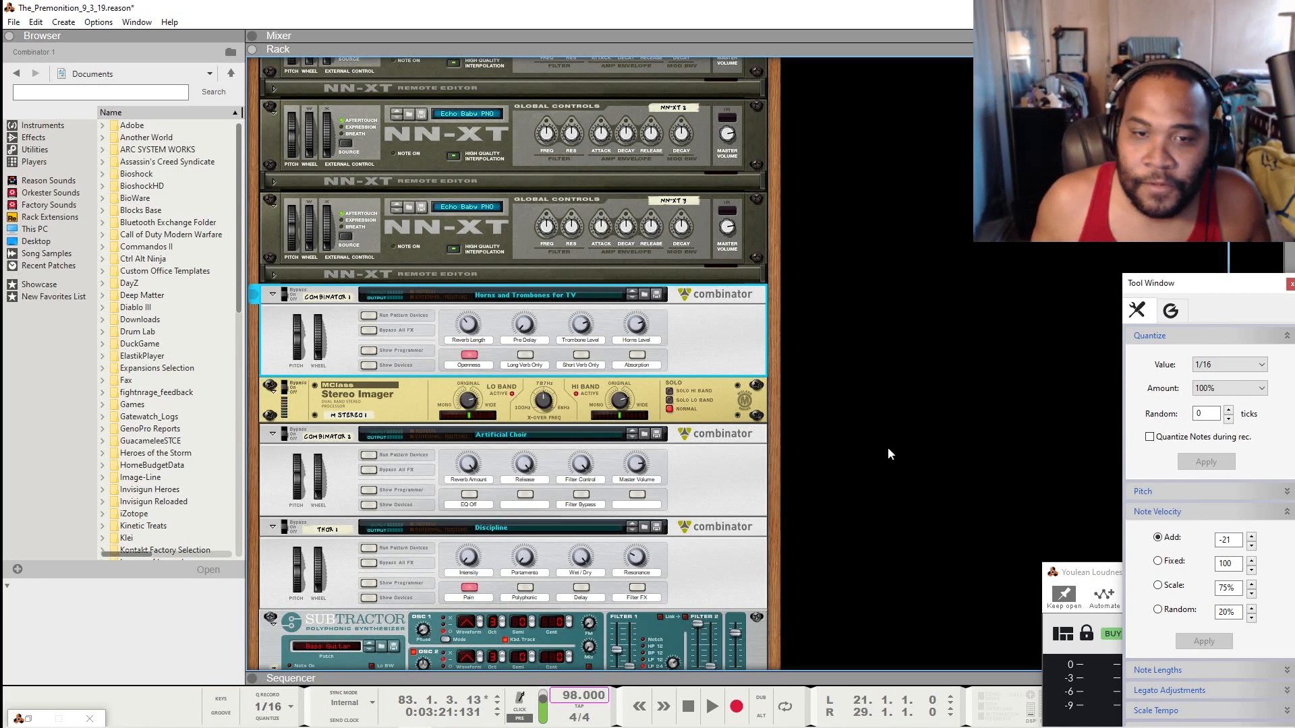
Step: Show the sequencer at full height, audition the song around bar 72, and place the stopped song position at bar 53
{"action": "left_click", "coordinate": [773, 679]}
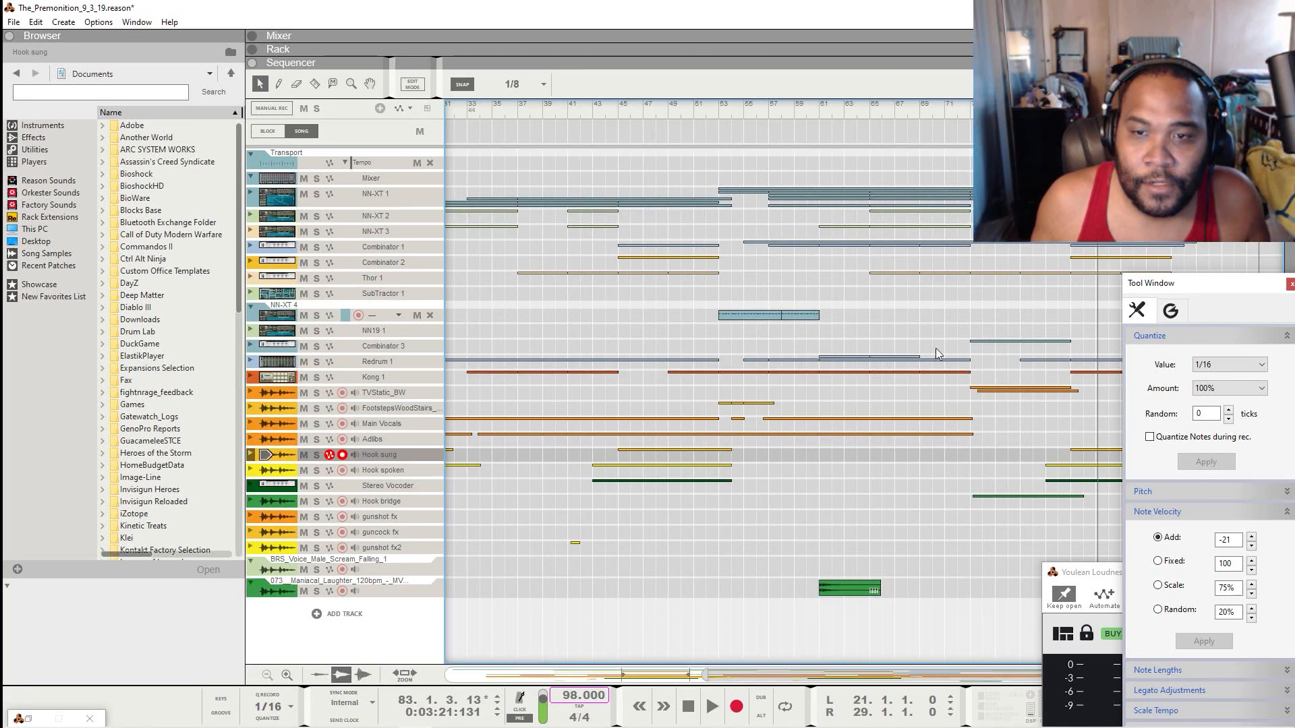
{"action": "key", "text": "space"}
{"action": "left_click", "coordinate": [959, 110]}
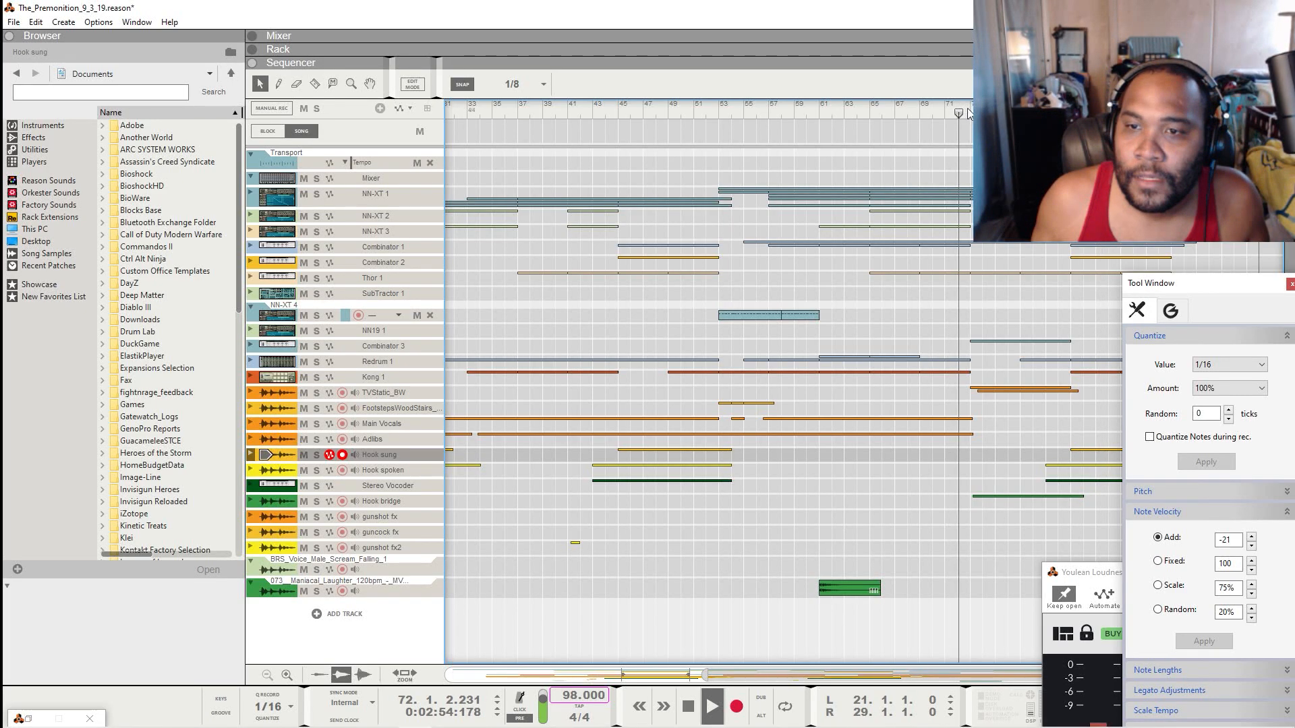
{"action": "left_click", "coordinate": [706, 108]}
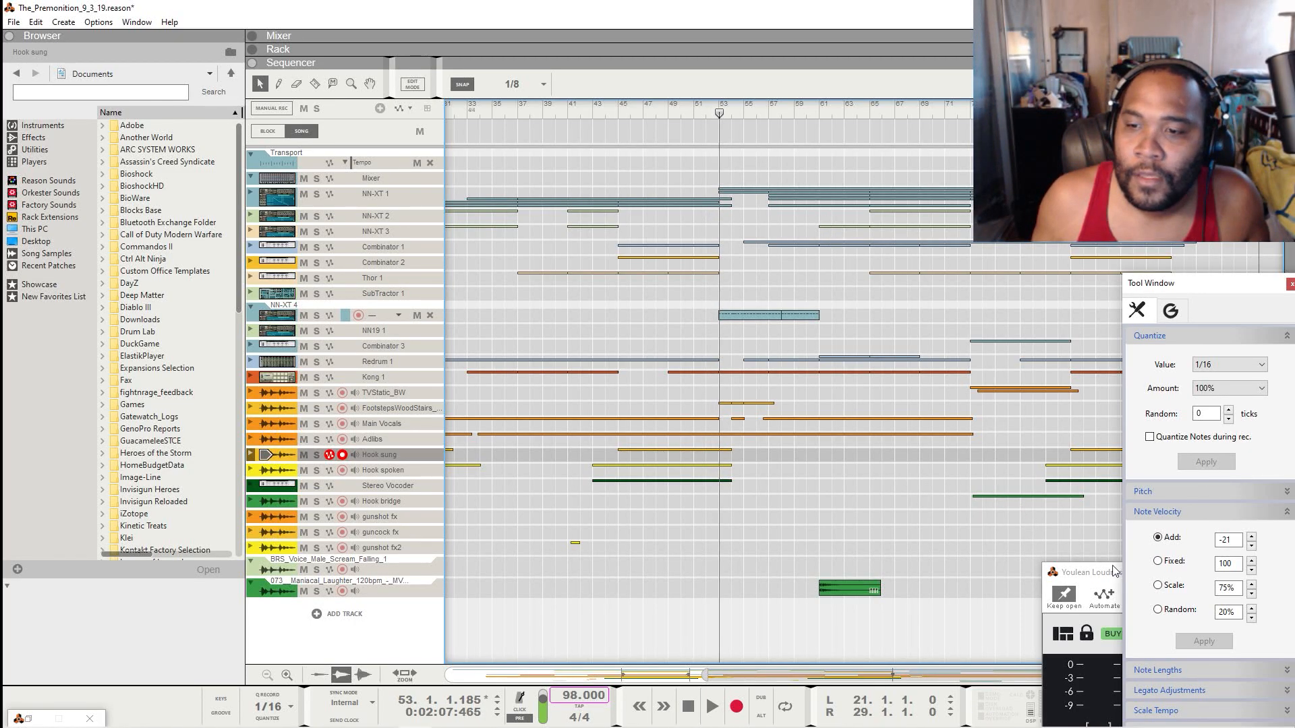
Step: Bring the loudness meter window back over the sequencer so its readings are in view, and clear them all
{"action": "left_click_drag", "start_coordinate": [1114, 572], "coordinate": [886, 164]}
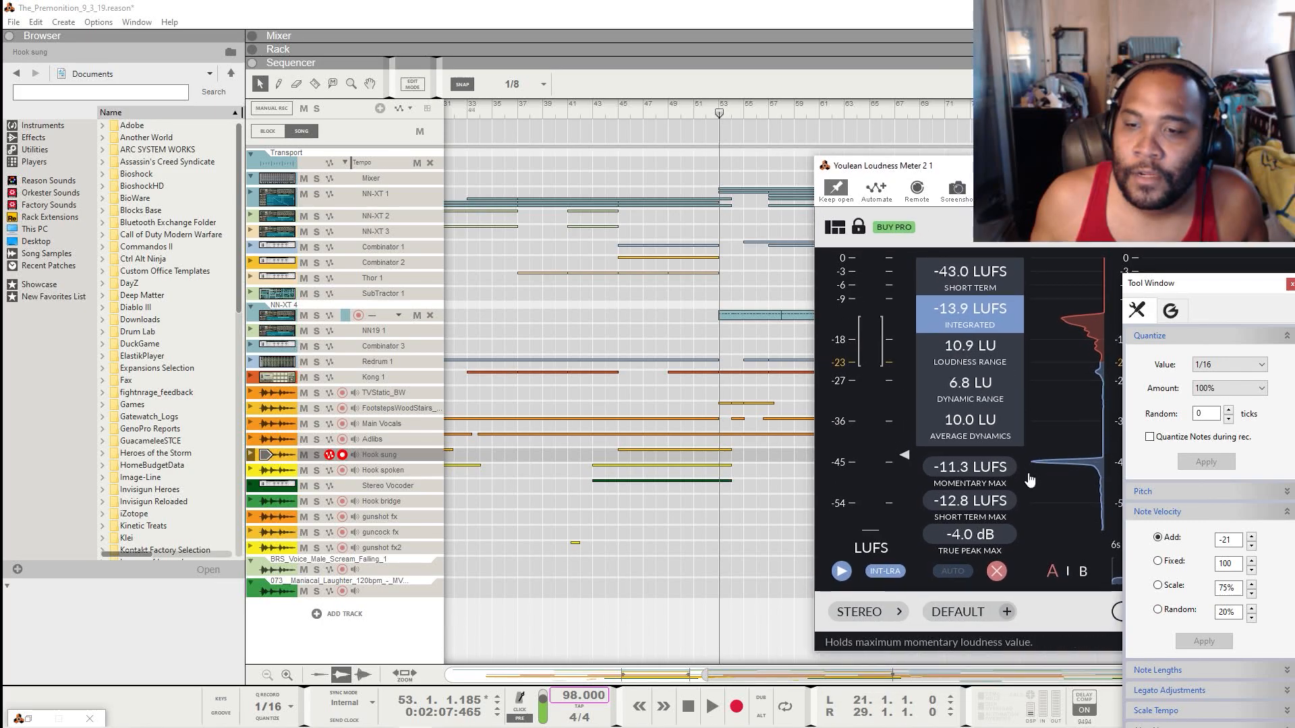
{"action": "left_click", "coordinate": [1000, 571]}
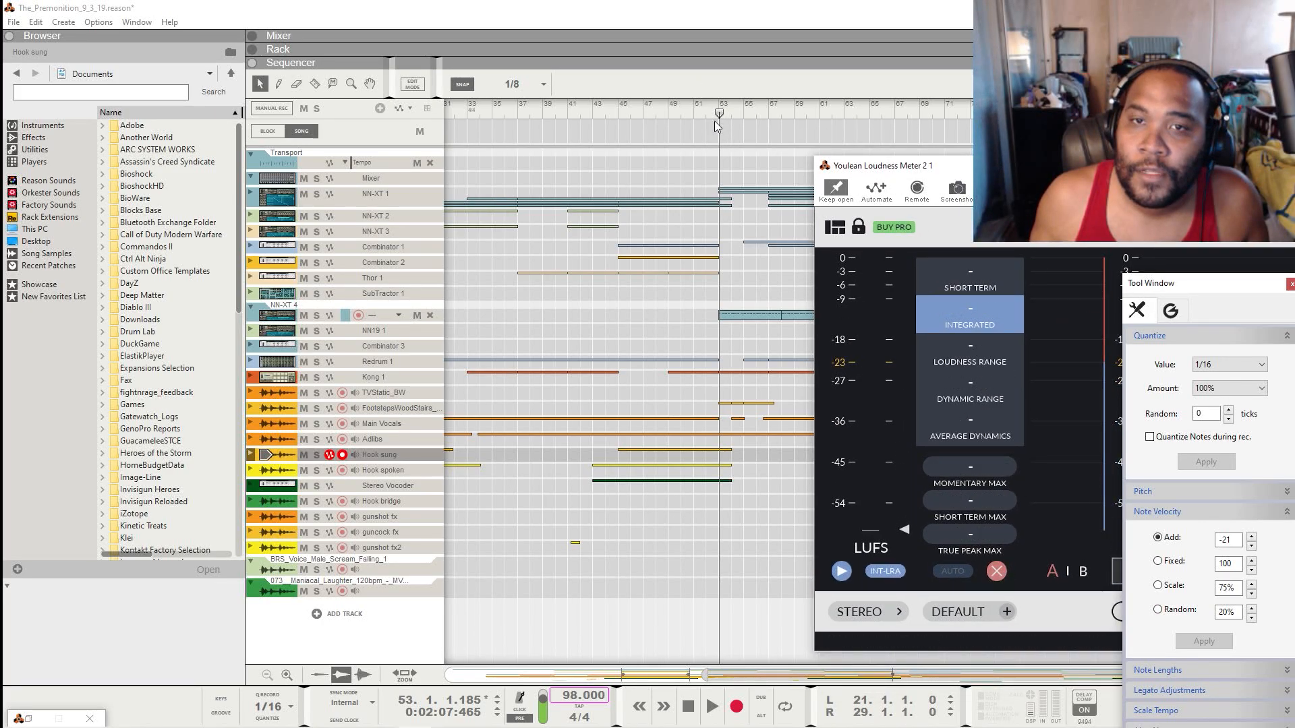
Step: Play from bar 53 to measure that section's loudness, and display the rack with the Combinator devices
{"action": "left_click", "coordinate": [716, 15]}
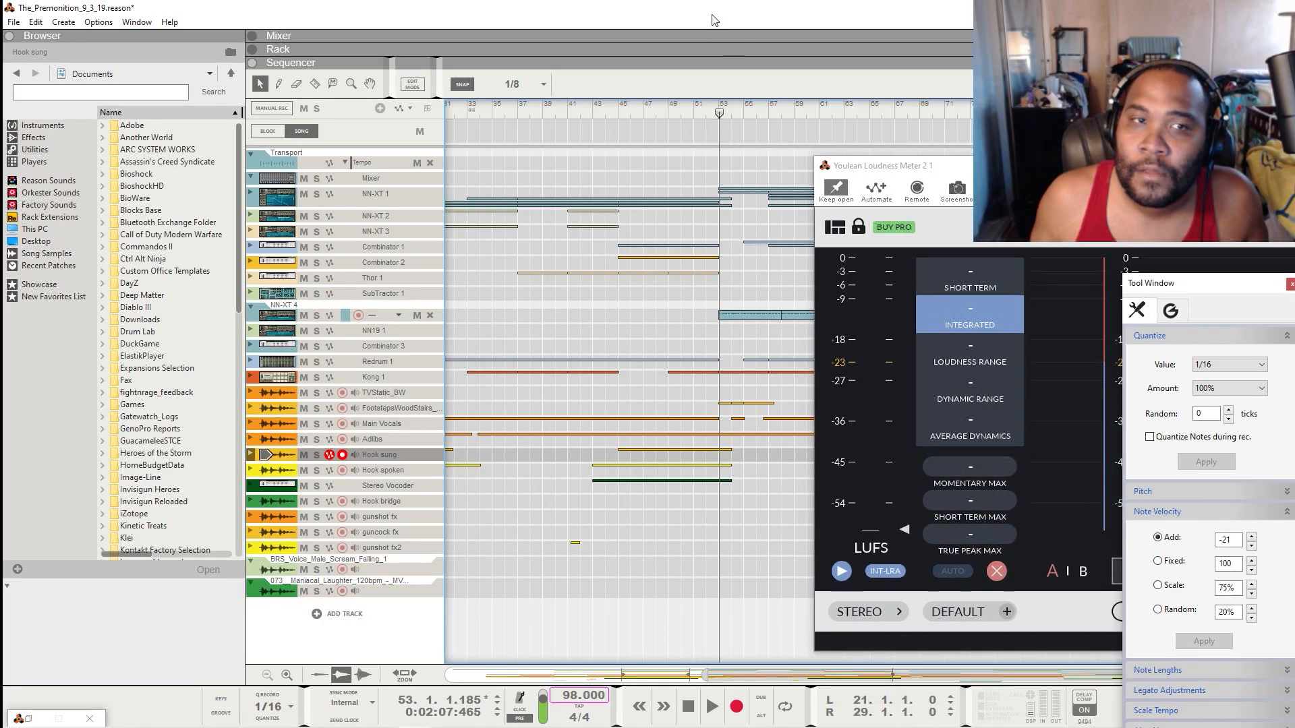
{"action": "key", "text": "space"}
{"action": "key", "text": "F6"}
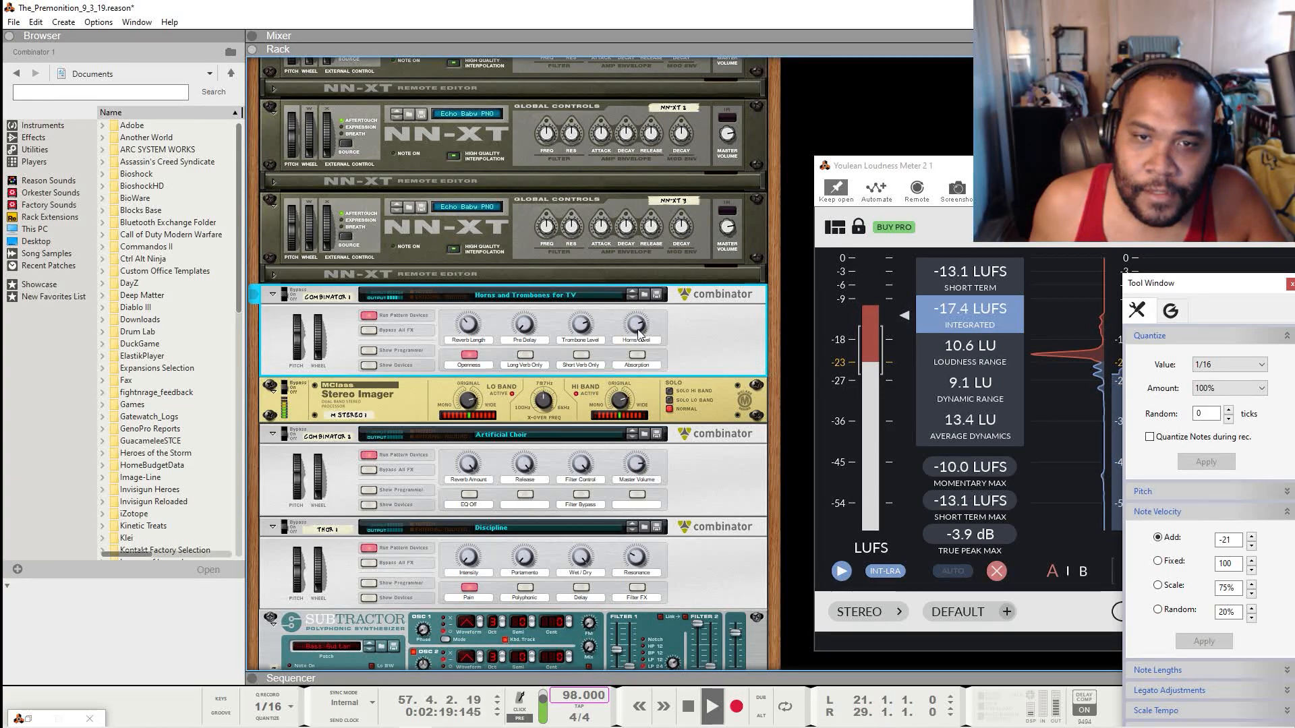
Step: Adjust the horns level of the Horns and Trombones For TV Combinator, audition the song up to about bar 73, and stop playback
{"action": "mouse_move", "coordinate": [639, 320]}
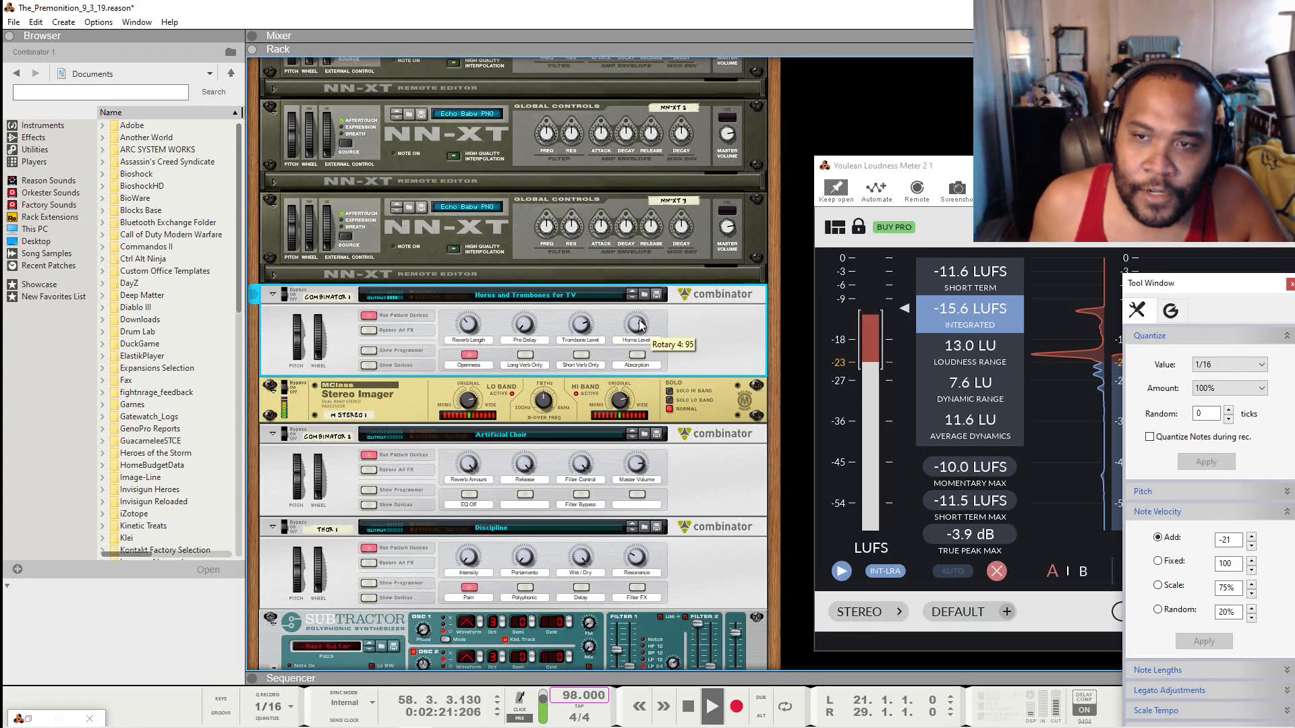
{"action": "left_click_drag", "start_coordinate": [641, 327], "coordinate": [635, 329]}
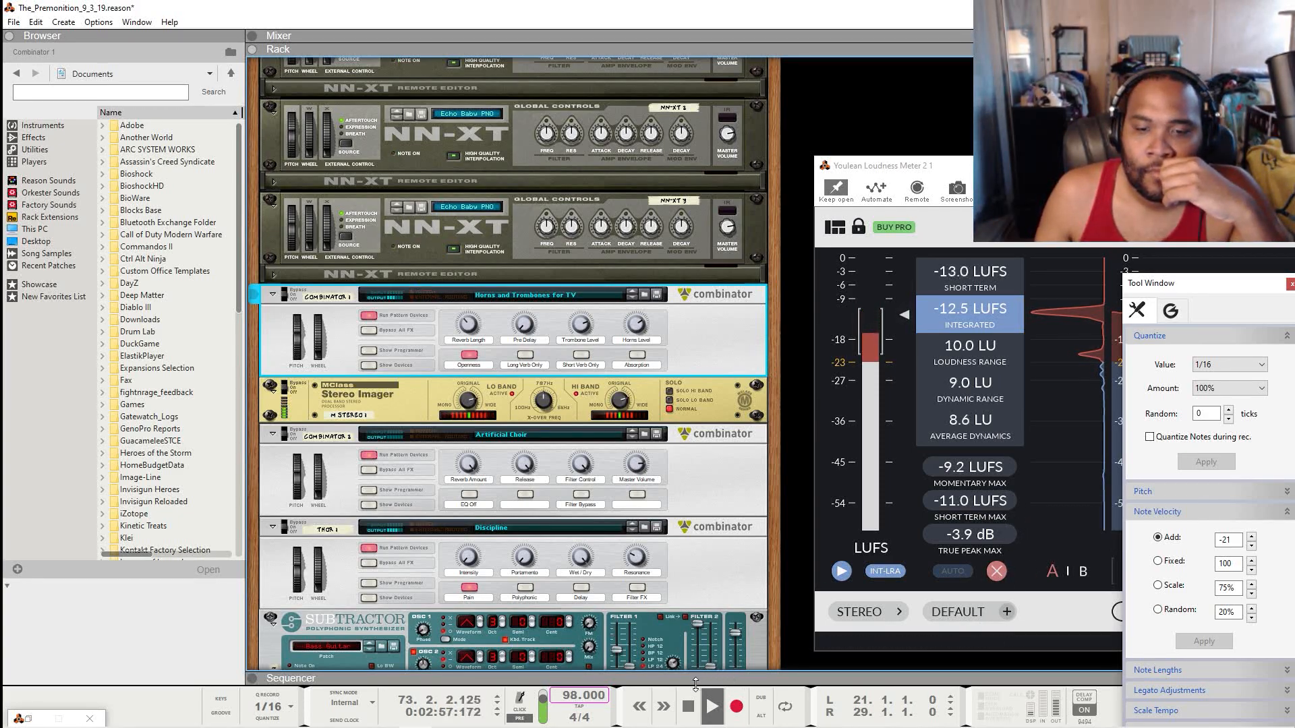
{"action": "left_click", "coordinate": [688, 706]}
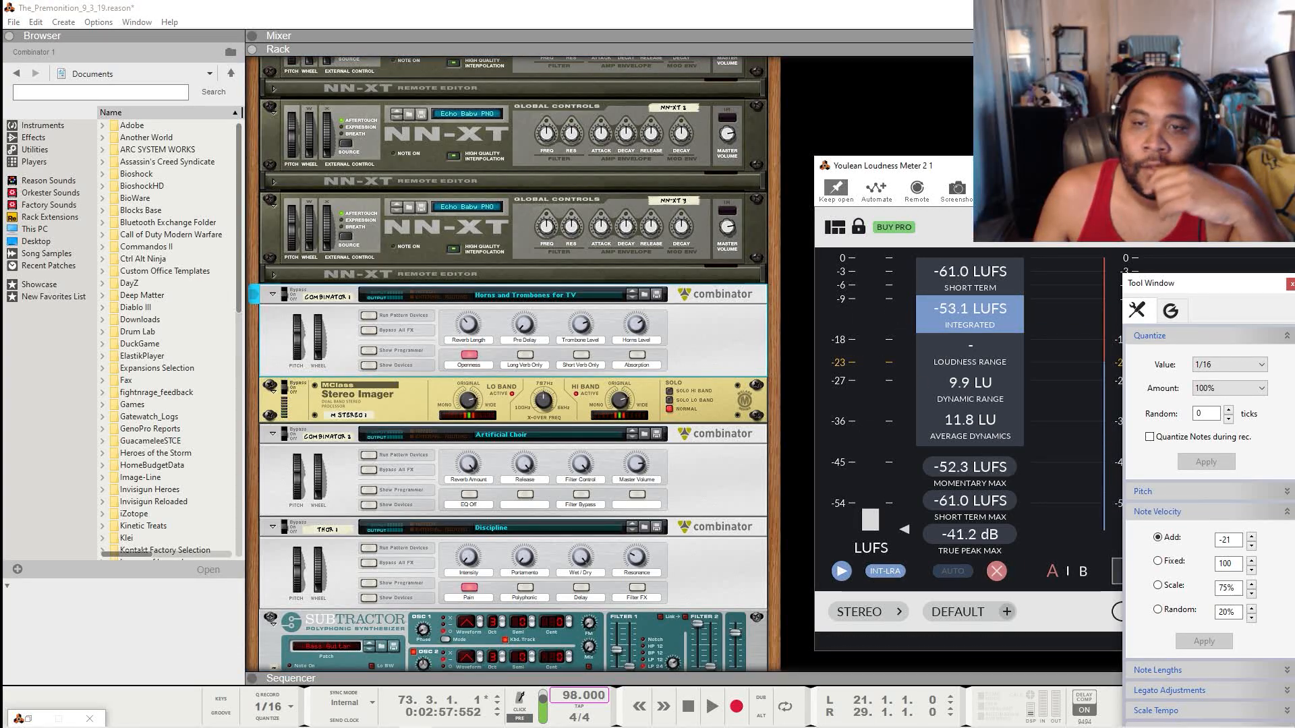
Step: Clear all loudness meter readings and reposition the meter window over the rack with the Mixer device and mastering suite in view
{"action": "left_click", "coordinate": [996, 571]}
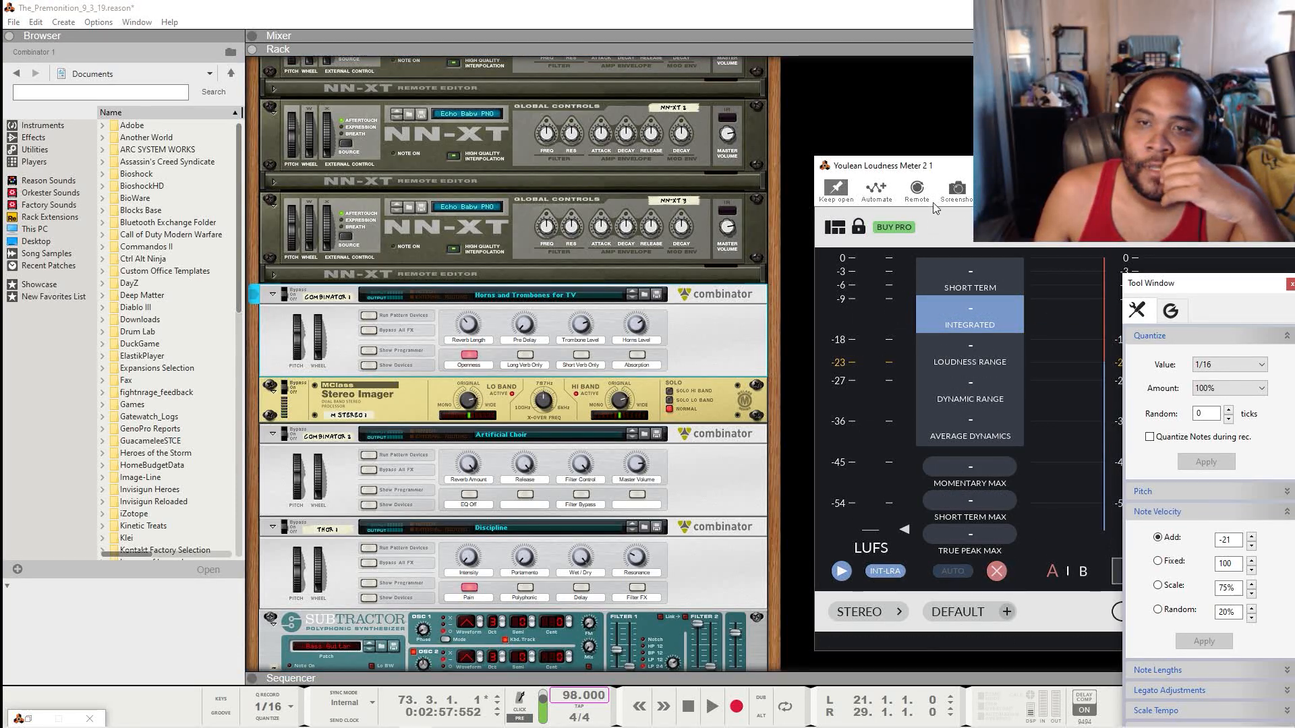
{"action": "left_click_drag", "start_coordinate": [934, 174], "coordinate": [901, 189]}
{"action": "scroll", "coordinate": [698, 442], "scroll_direction": "up", "scroll_amount": 8}
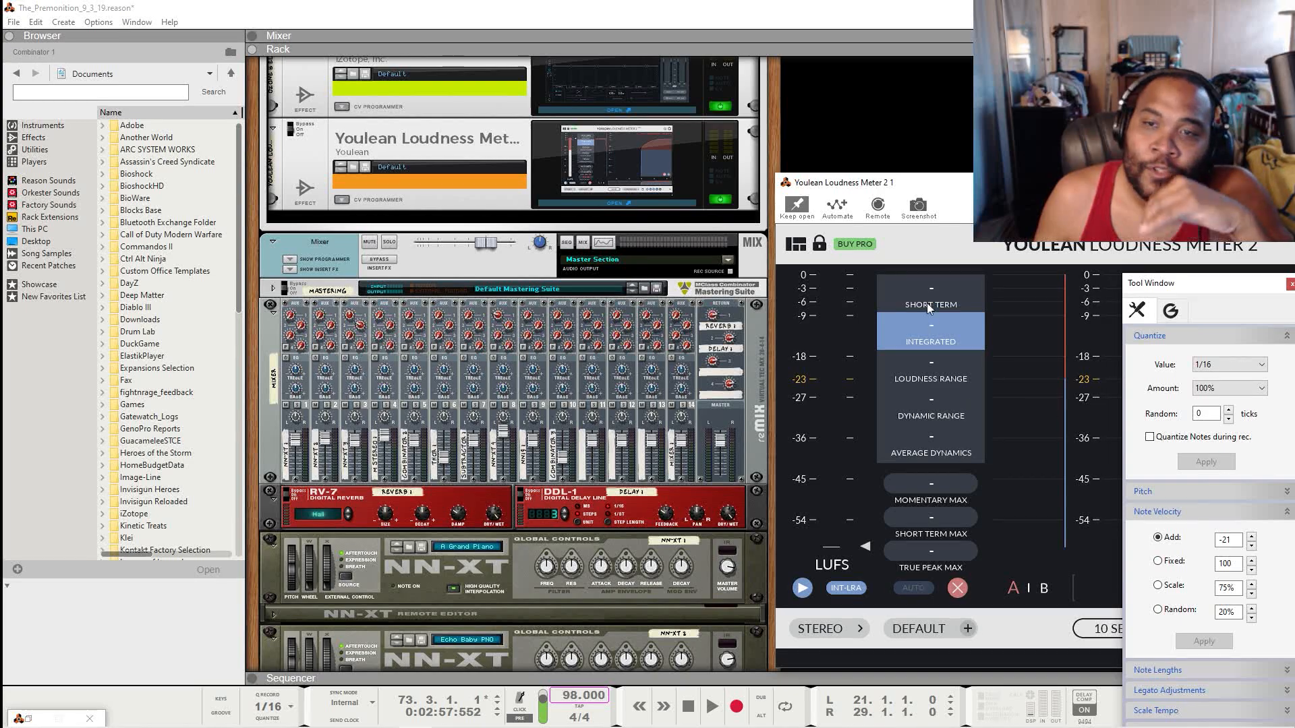
{"action": "left_click_drag", "start_coordinate": [951, 182], "coordinate": [836, 170]}
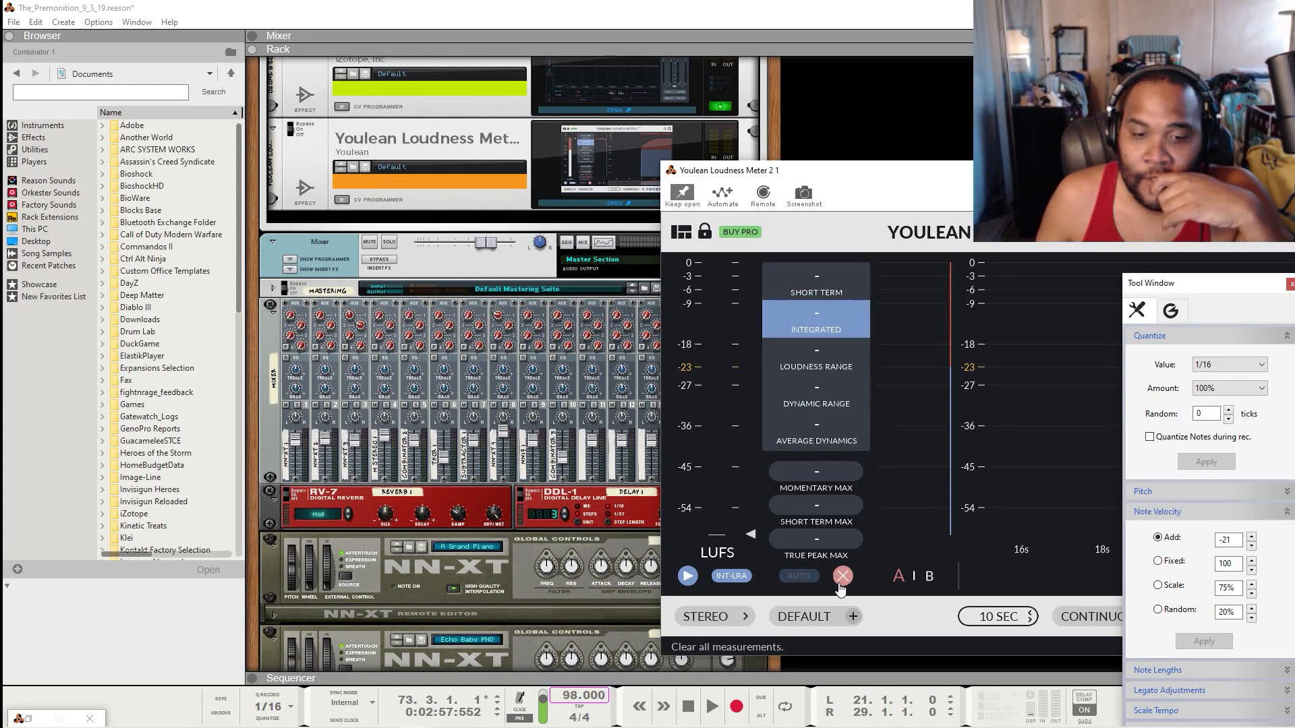
Step: Play the song from bar 1 to the end to measure its loudness, and view the Ozone 8 Elements and Youlean meter windows together
{"action": "double_click", "coordinate": [688, 706]}
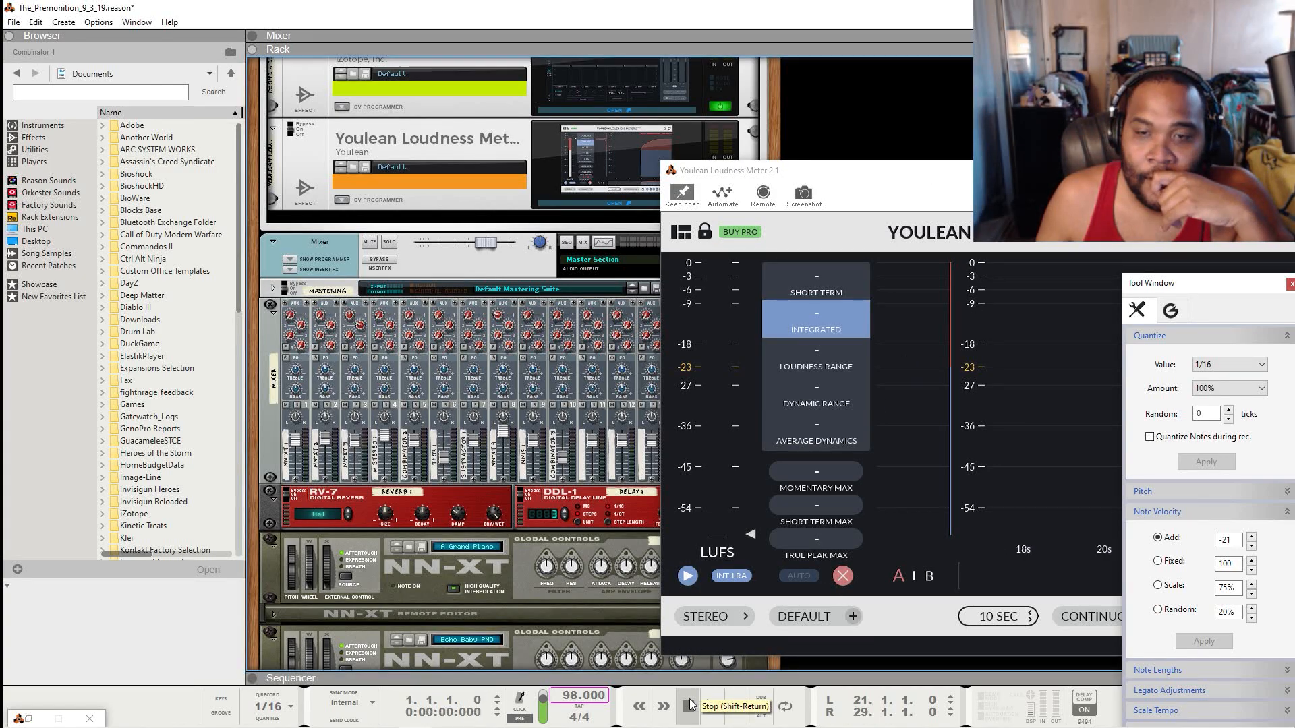
{"action": "left_click", "coordinate": [711, 706]}
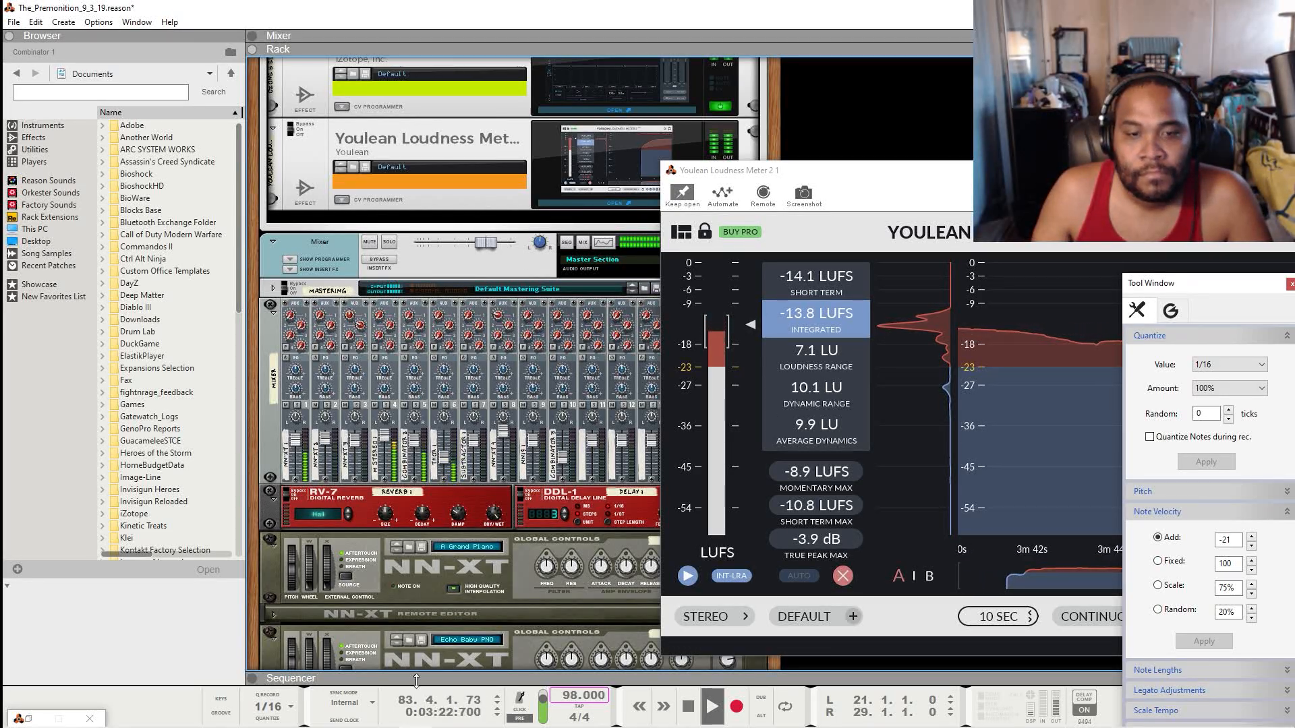
{"action": "left_click", "coordinate": [30, 719]}
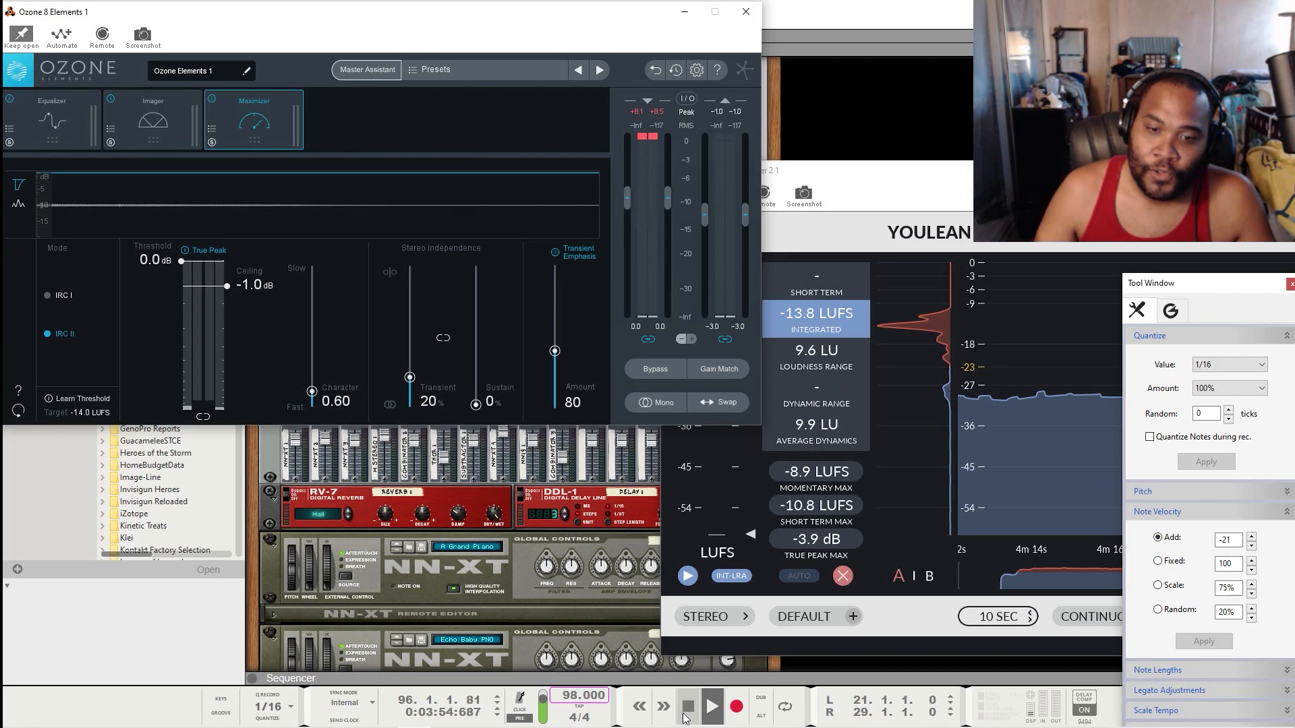
{"action": "left_click", "coordinate": [902, 182]}
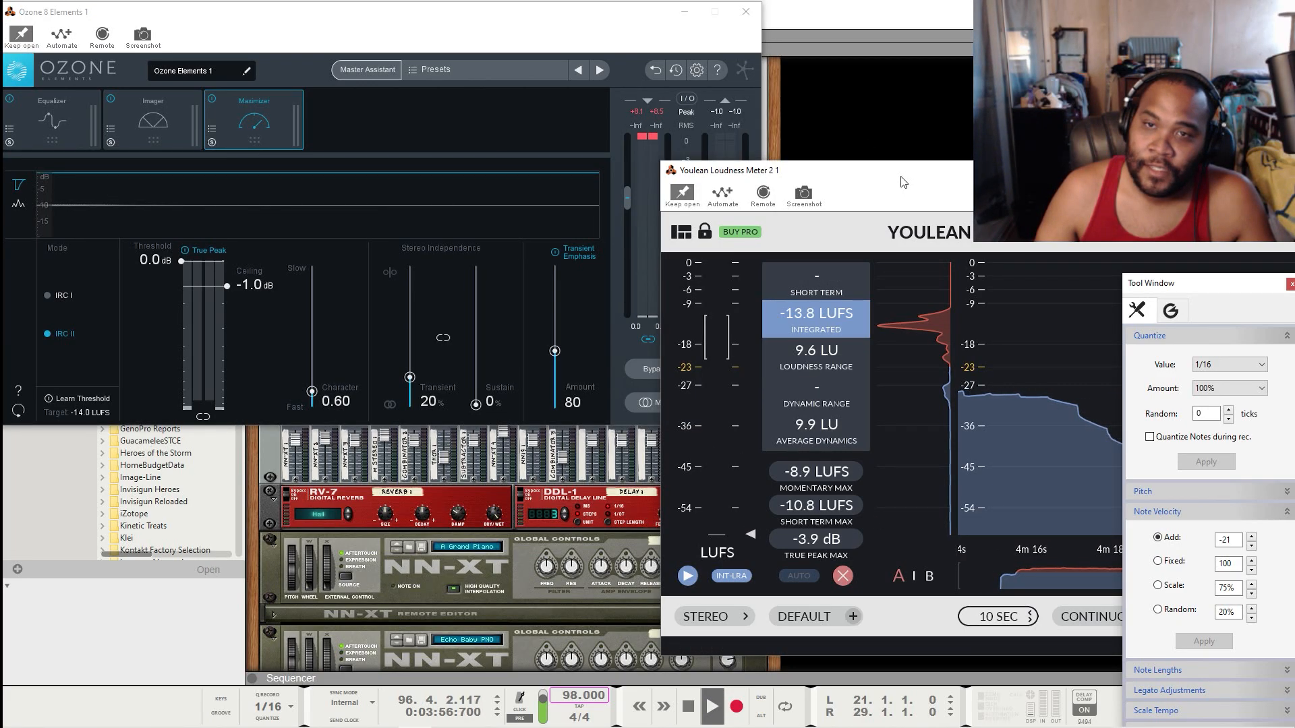
{"action": "left_click_drag", "start_coordinate": [938, 184], "coordinate": [493, 241]}
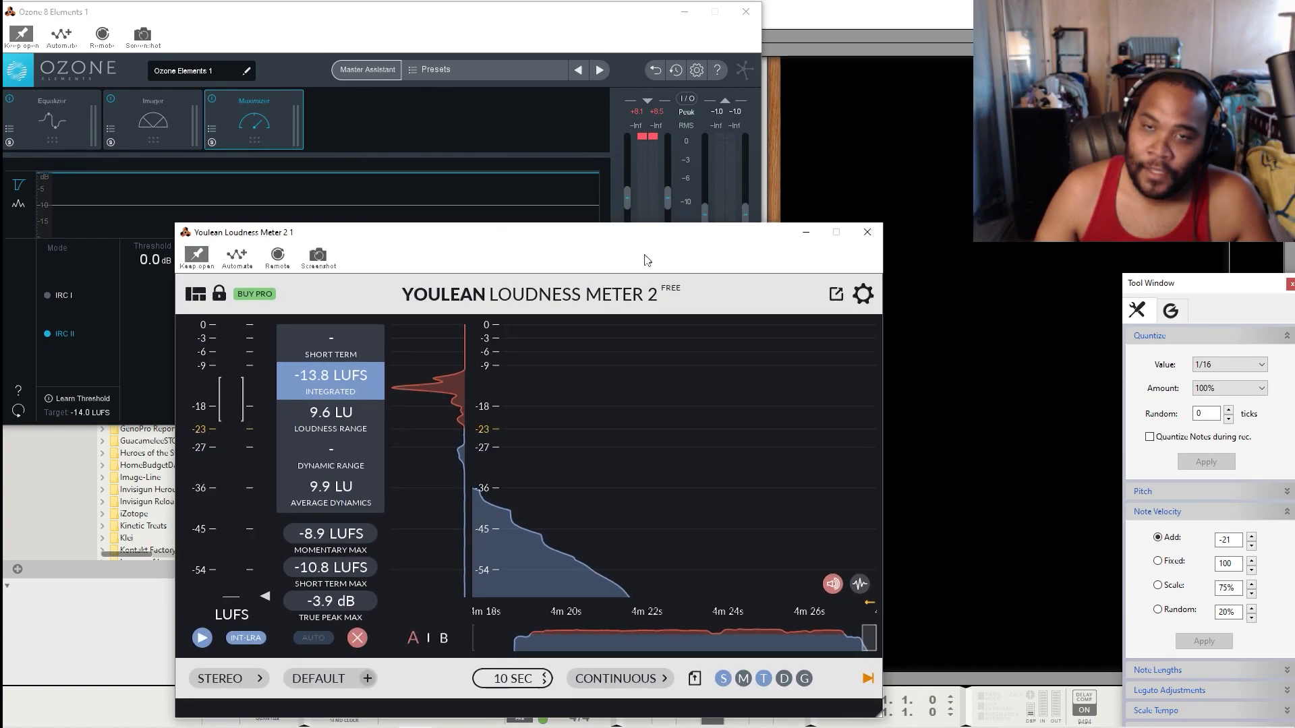
Step: Minimize the Youlean Loudness Meter 2 and Ozone 8 Elements windows, stop playback, and return the song position to bar 1
{"action": "left_click", "coordinate": [805, 233]}
{"action": "left_click", "coordinate": [685, 13]}
{"action": "left_click", "coordinate": [687, 707]}
{"action": "left_click", "coordinate": [687, 706]}
Step: Save the song and export it as WAVE file The_Premonition_9_3_19 to the Beats folder at 44,100 Hz, 16-bit, without dither
{"action": "left_click", "coordinate": [13, 22]}
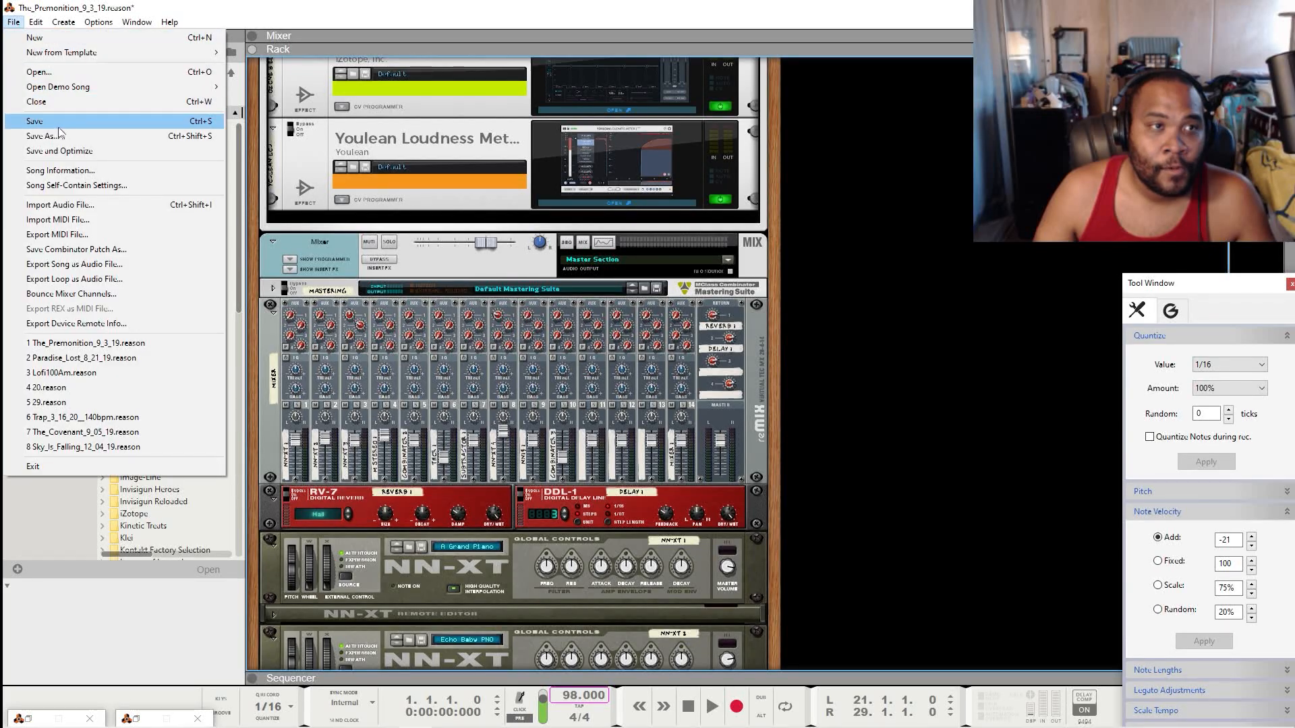
{"action": "left_click", "coordinate": [59, 127]}
{"action": "left_click", "coordinate": [15, 22]}
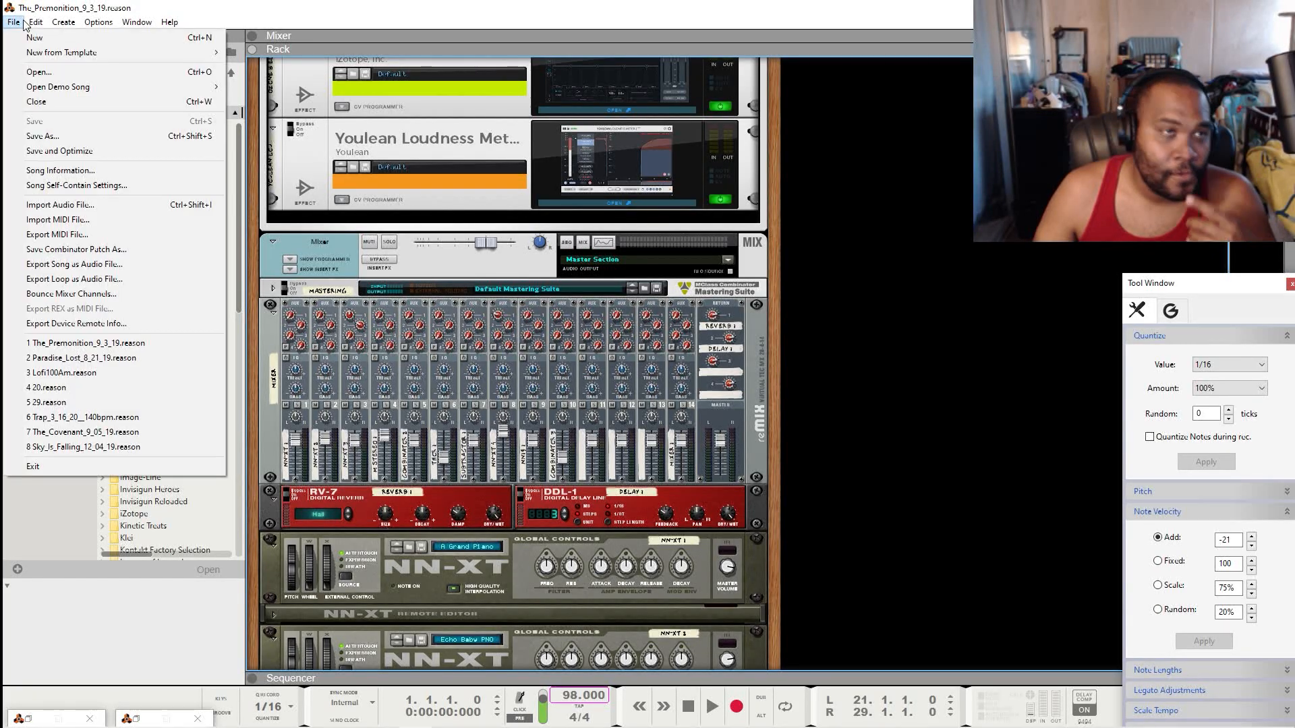
{"action": "left_click", "coordinate": [100, 267]}
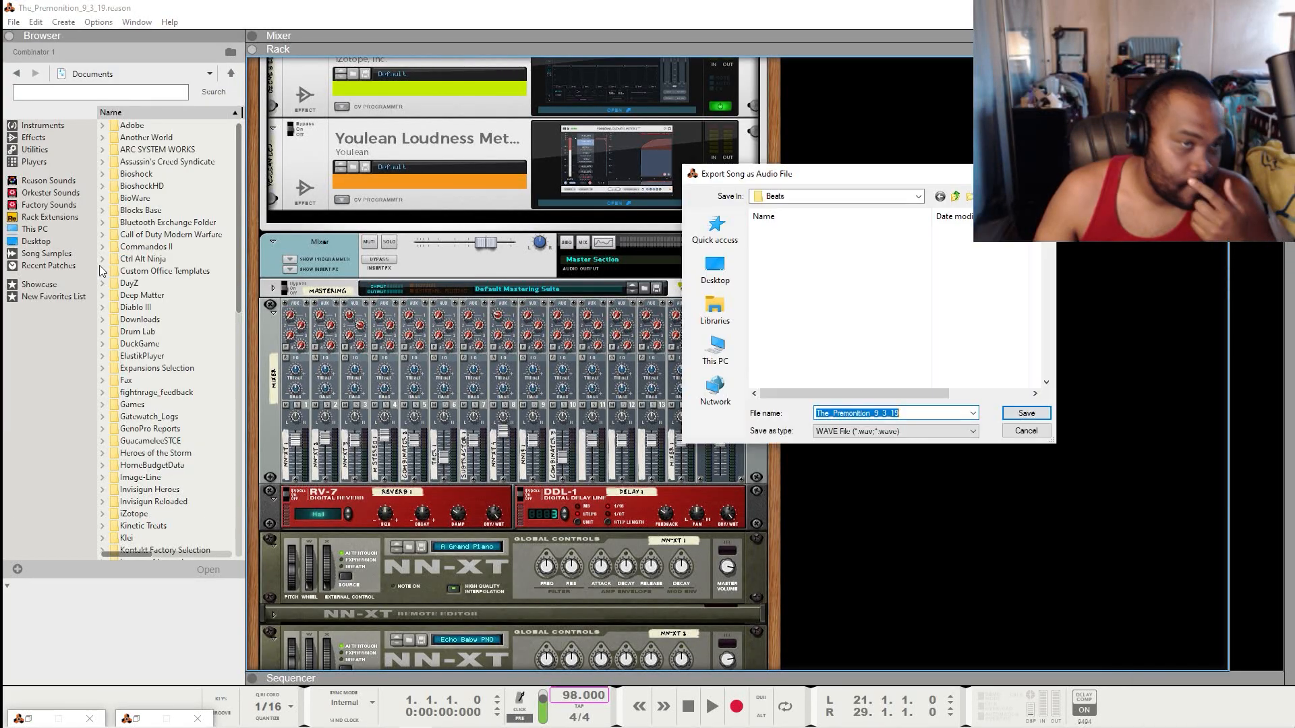
{"action": "left_click", "coordinate": [1021, 412]}
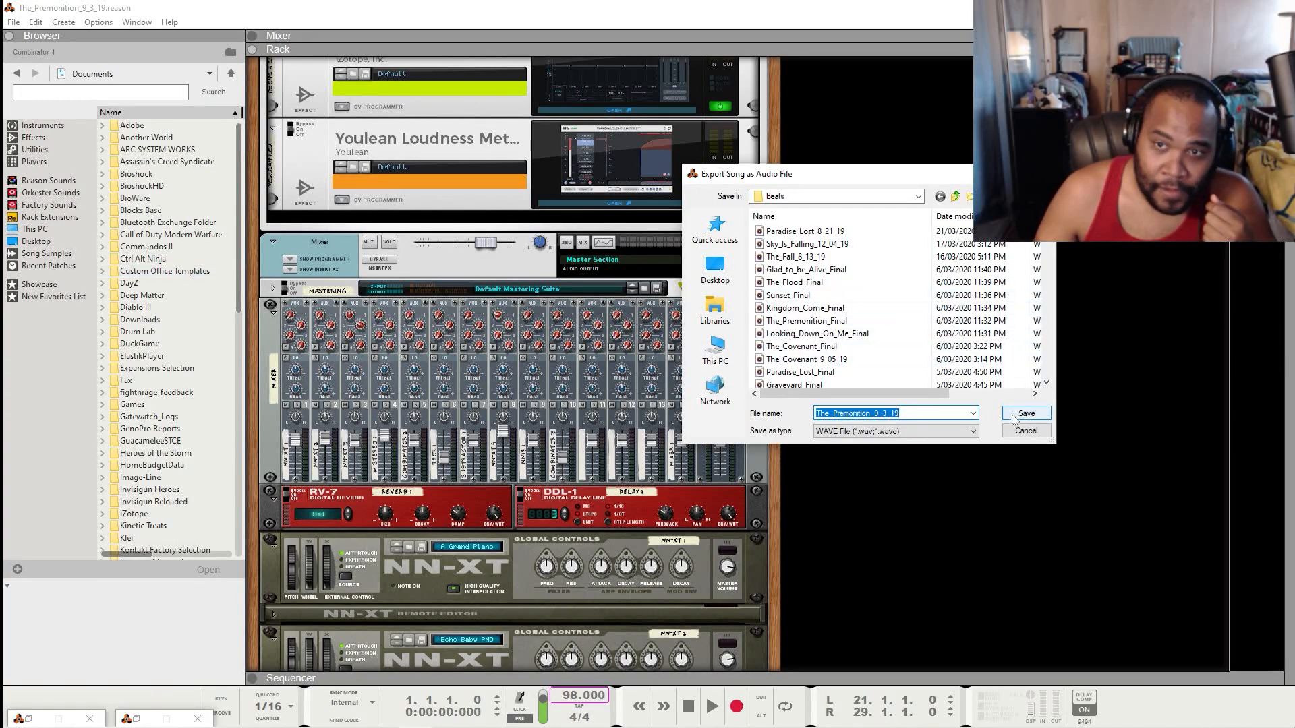
{"action": "left_click", "coordinate": [680, 371]}
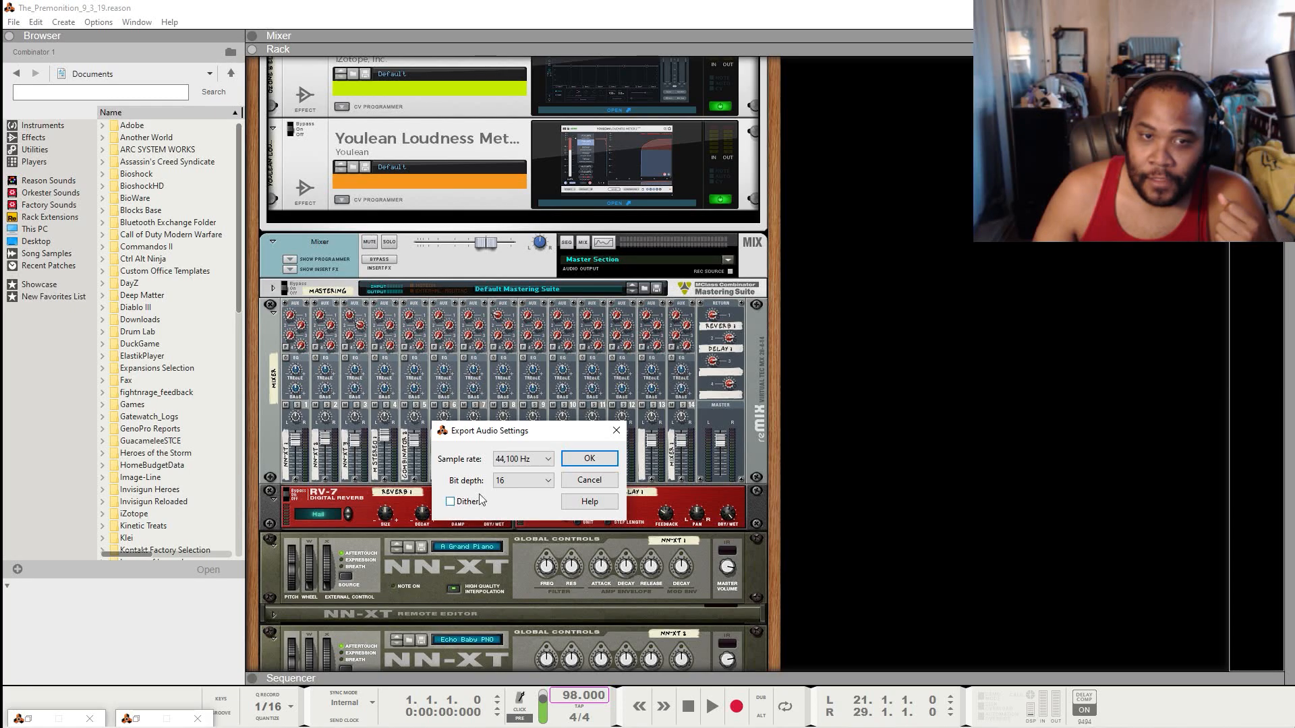
{"action": "left_click", "coordinate": [589, 458]}
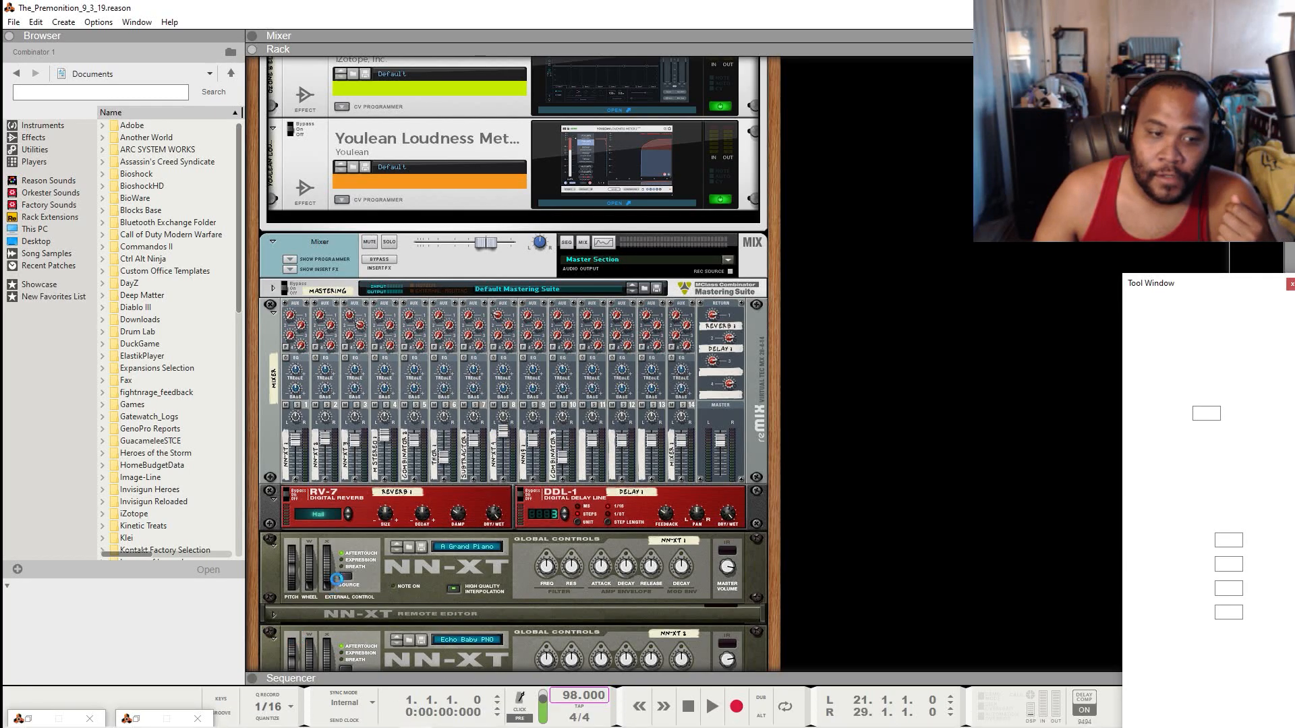
Step: Switch to the Loudness Penalty page in Chrome and open the Beats folder in File Explorer beside it
{"action": "left_click", "coordinate": [216, 716]}
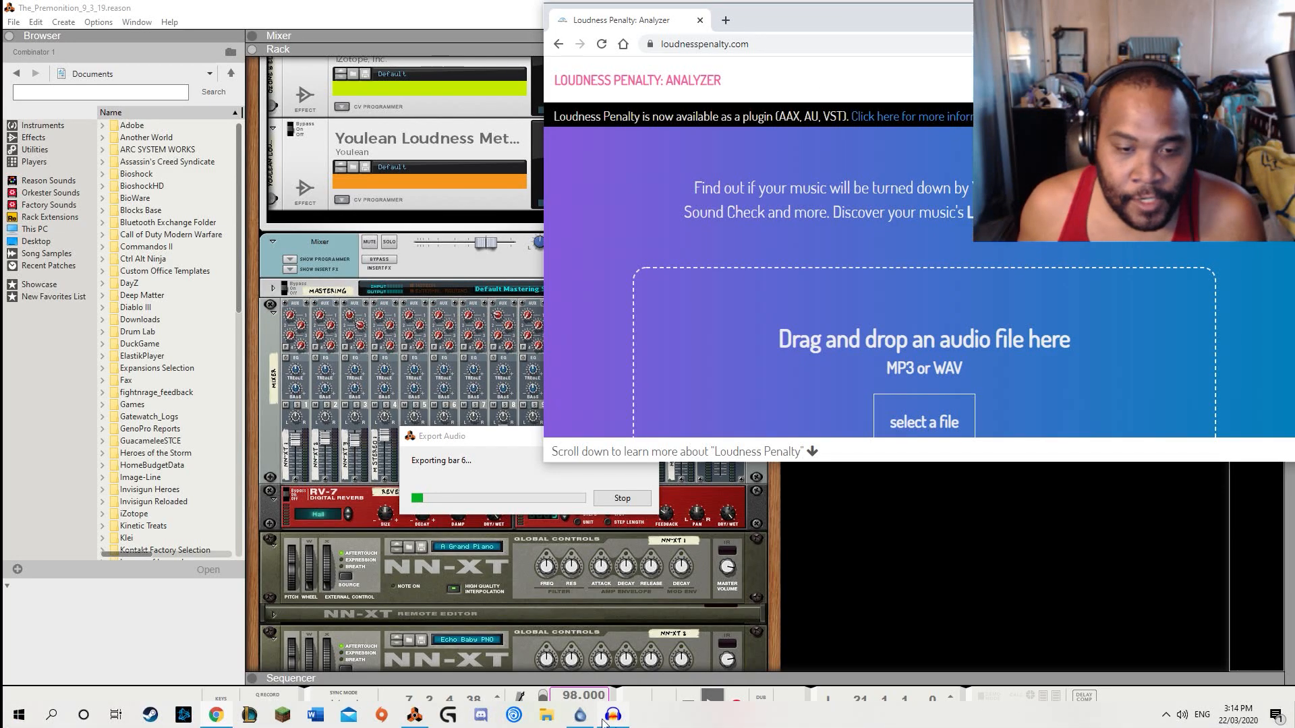
{"action": "right_click", "coordinate": [544, 725]}
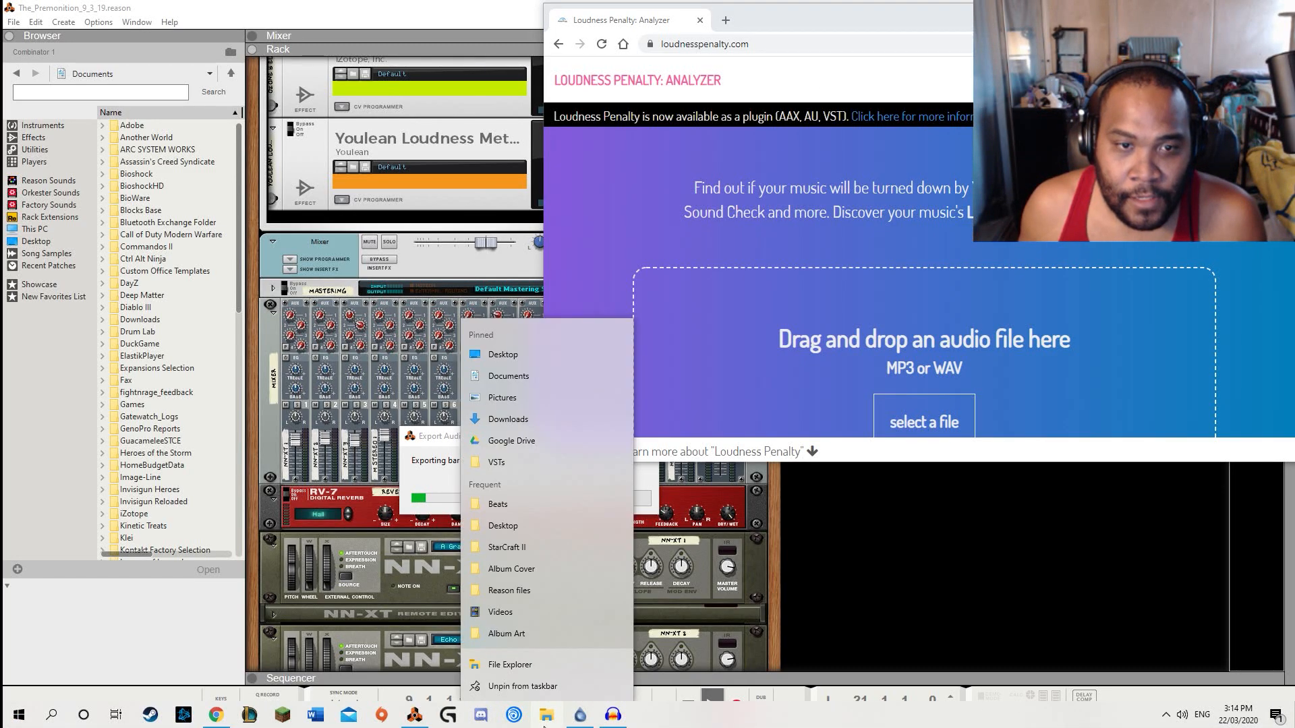
{"action": "left_click", "coordinate": [544, 503]}
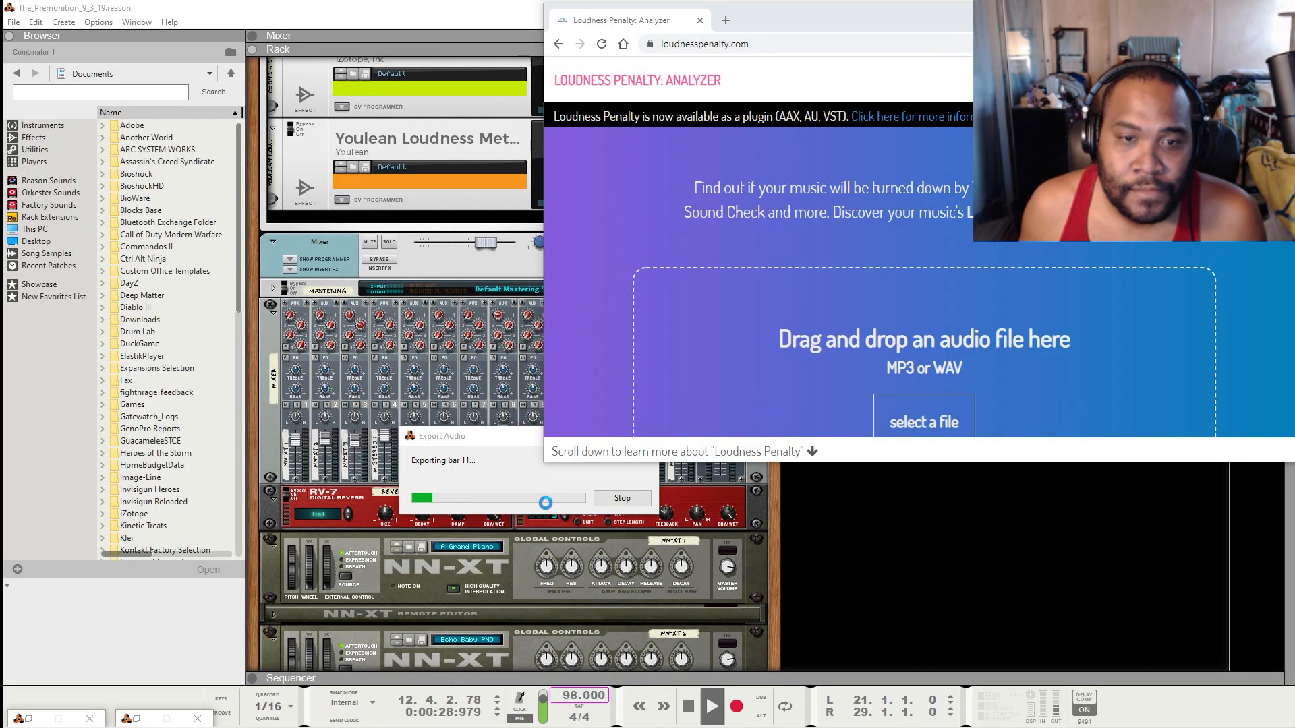
{"action": "left_click_drag", "start_coordinate": [640, 129], "coordinate": [364, 225]}
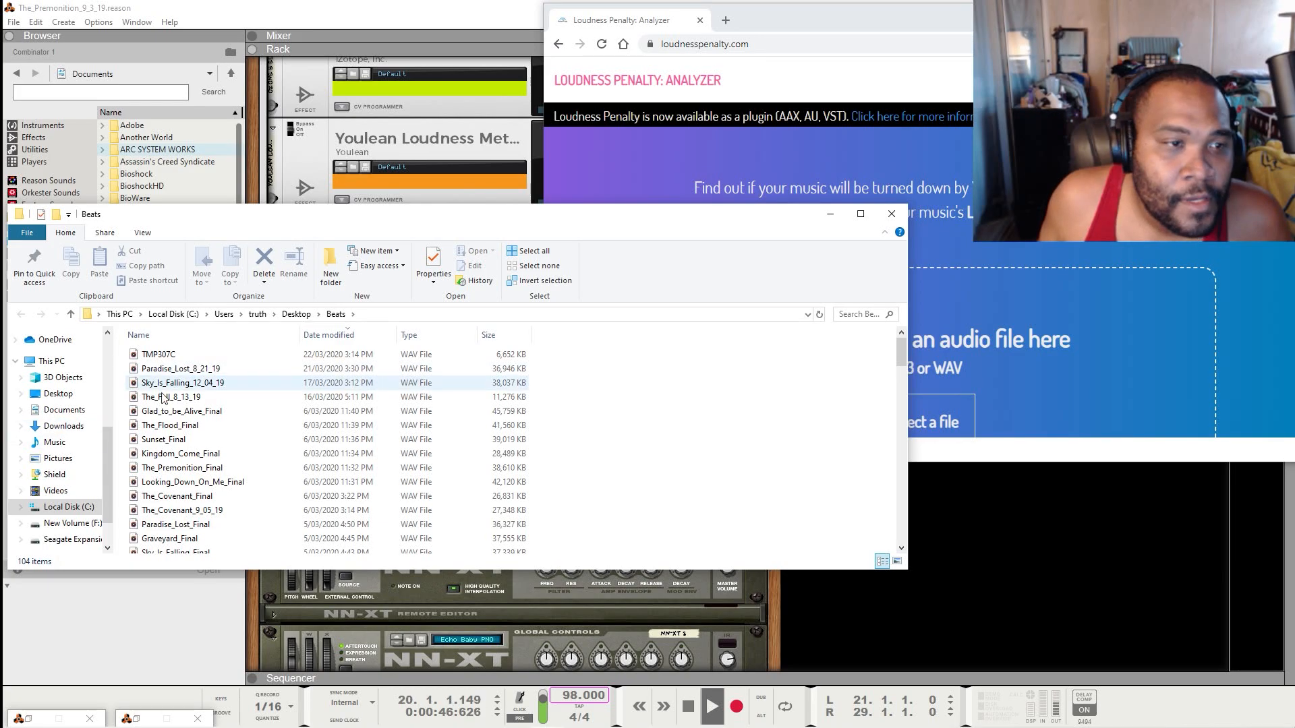
Step: Look through Google Drive and its Truth Music folder in File Explorer, and go back to the Beats folder
{"action": "scroll", "coordinate": [58, 403], "scroll_direction": "up", "scroll_amount": 3}
{"action": "scroll", "coordinate": [59, 403], "scroll_direction": "up", "scroll_amount": 2}
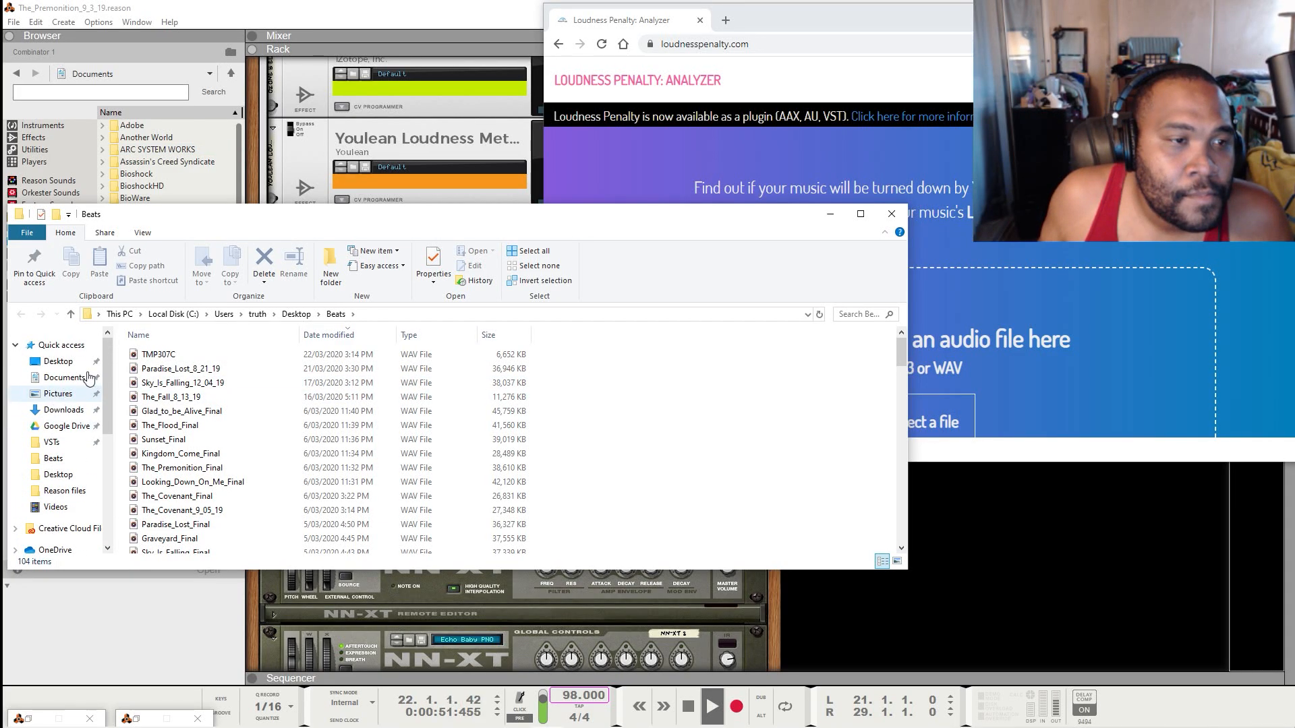
{"action": "left_click", "coordinate": [73, 427]}
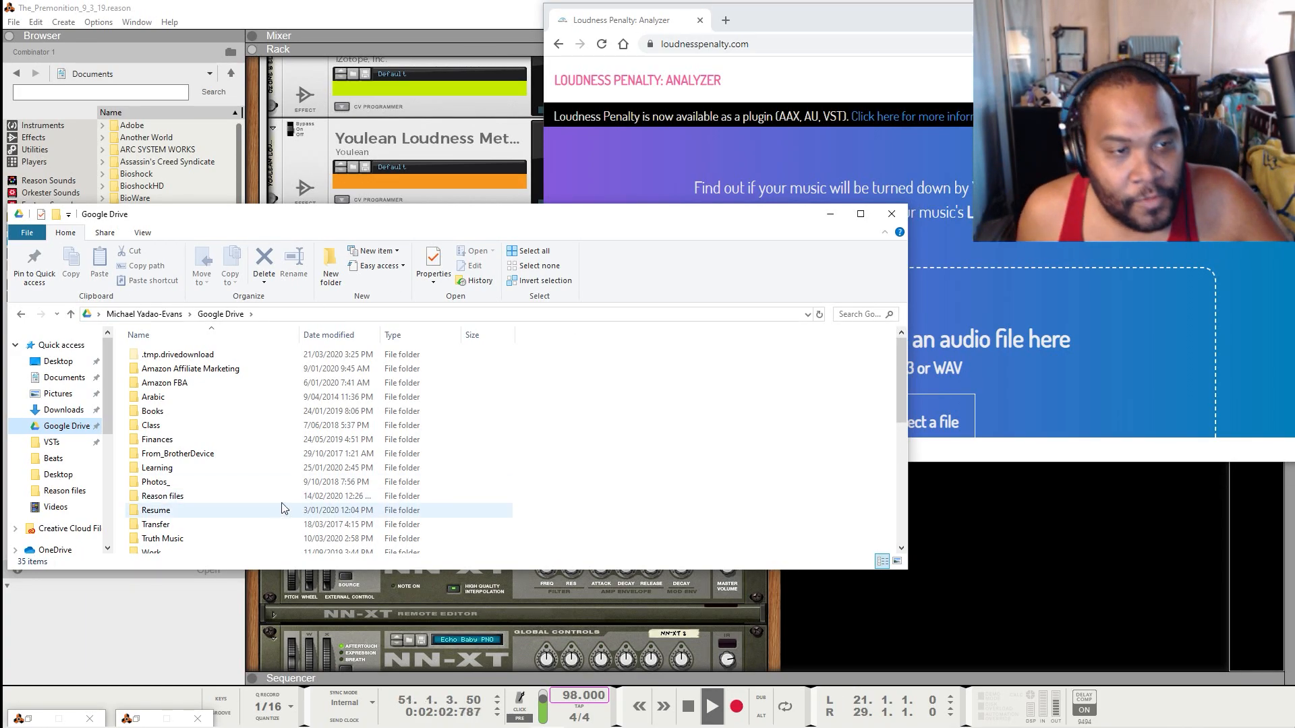
{"action": "scroll", "coordinate": [283, 510], "scroll_direction": "down", "scroll_amount": 3}
{"action": "scroll", "coordinate": [286, 509], "scroll_direction": "down", "scroll_amount": 1}
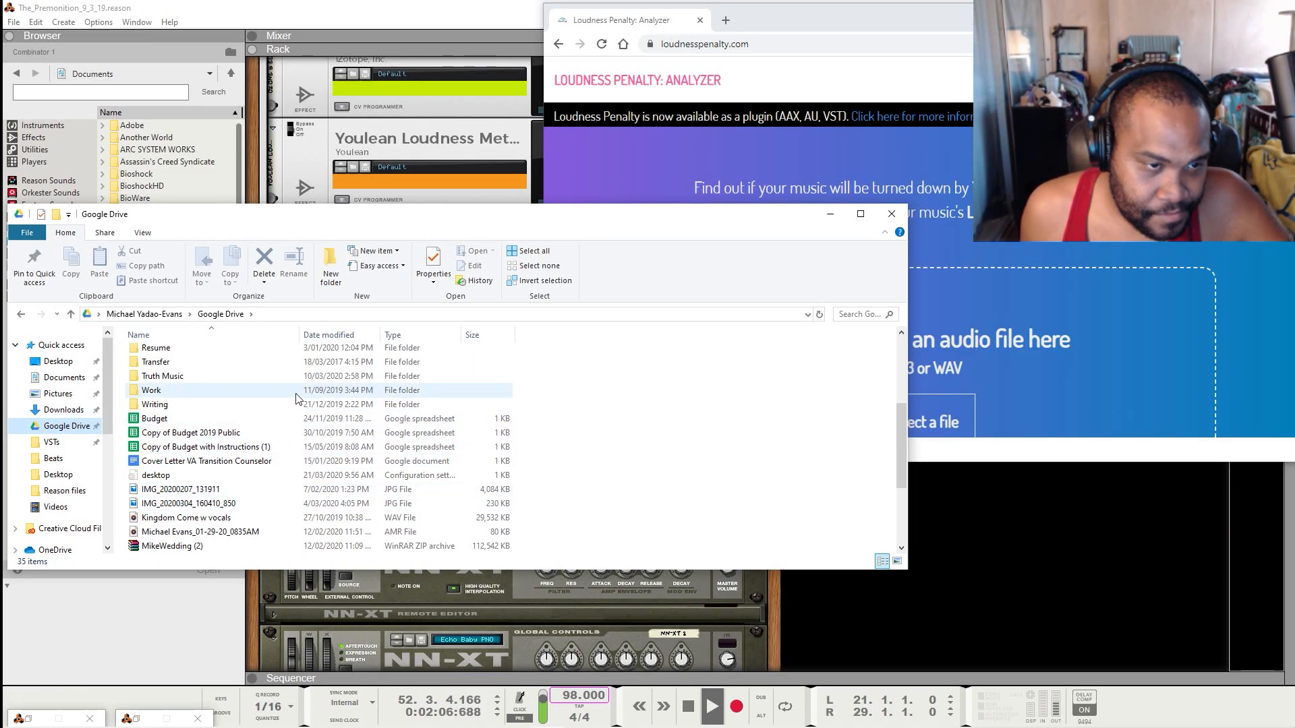
{"action": "scroll", "coordinate": [295, 398], "scroll_direction": "up", "scroll_amount": 4}
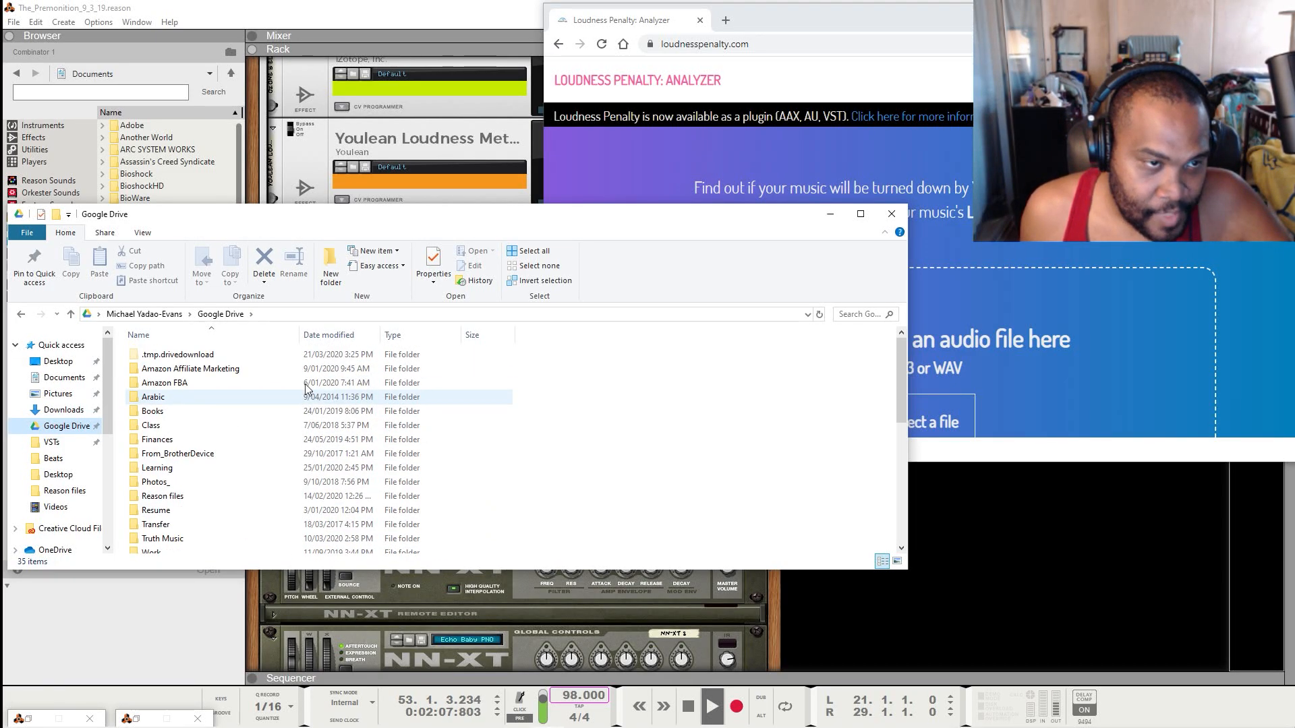
{"action": "double_click", "coordinate": [271, 539]}
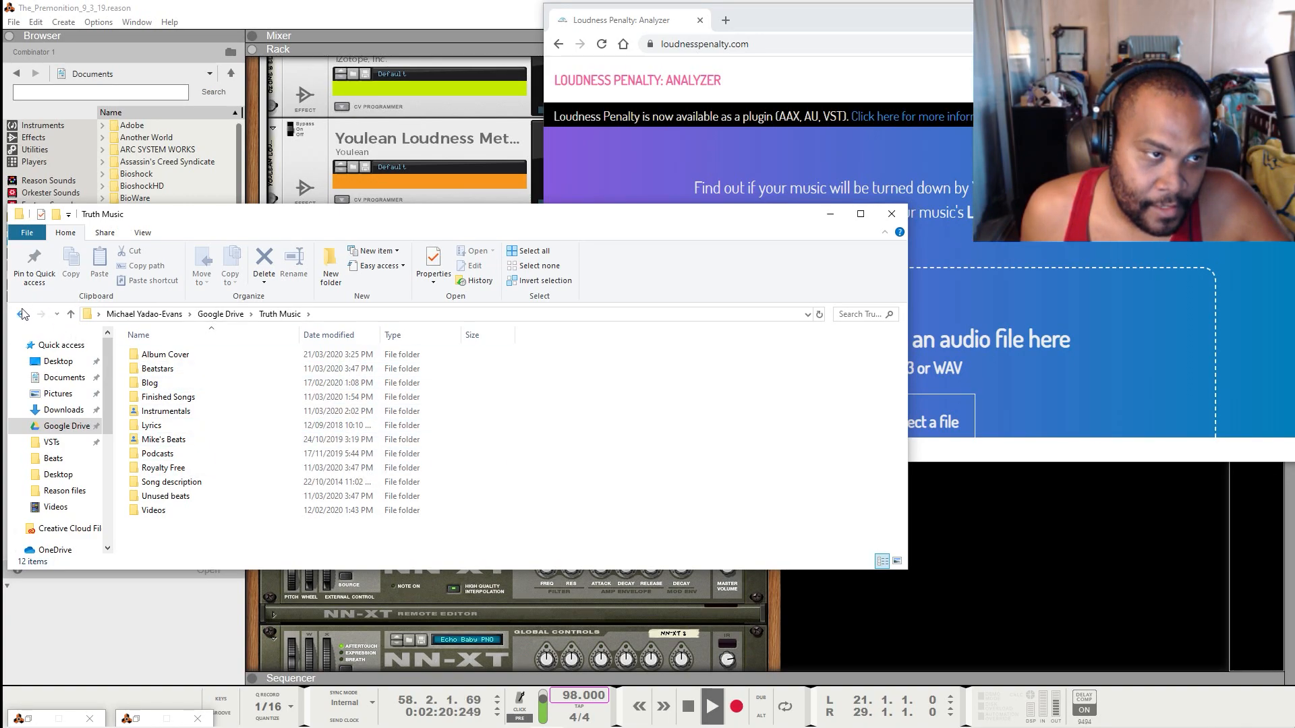
{"action": "left_click", "coordinate": [23, 314]}
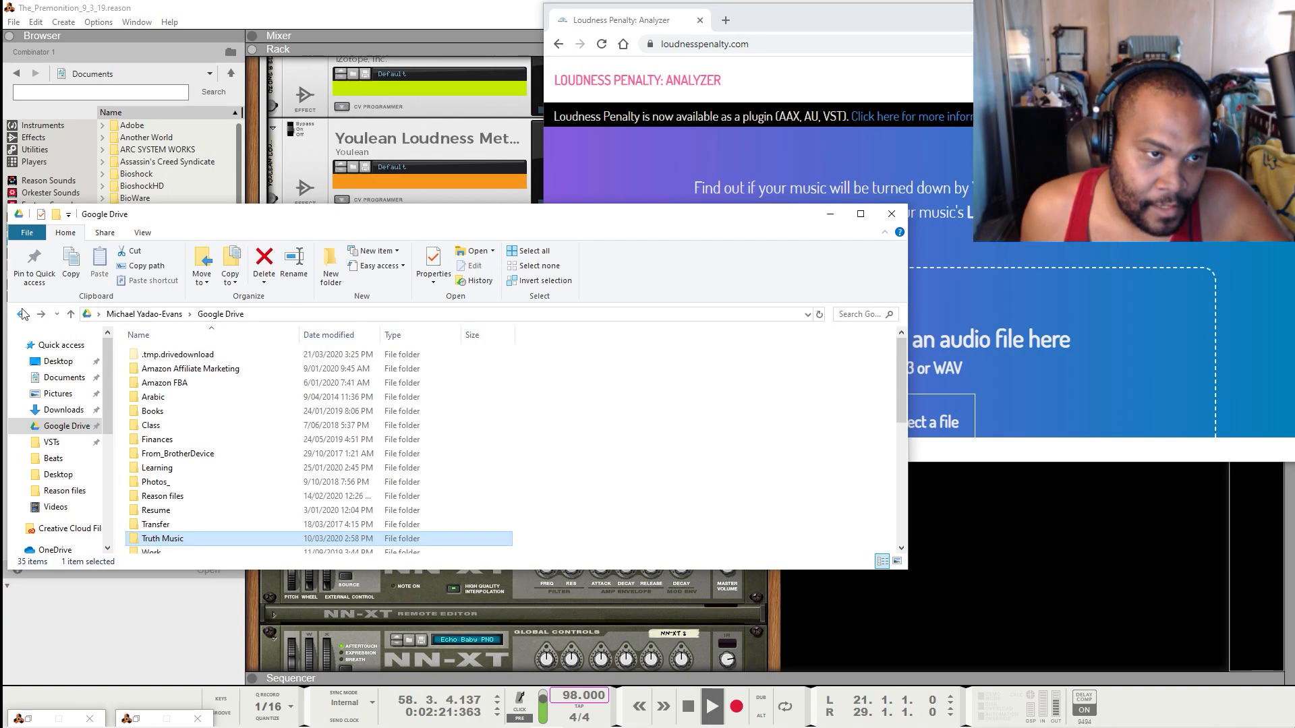
{"action": "left_click", "coordinate": [52, 459]}
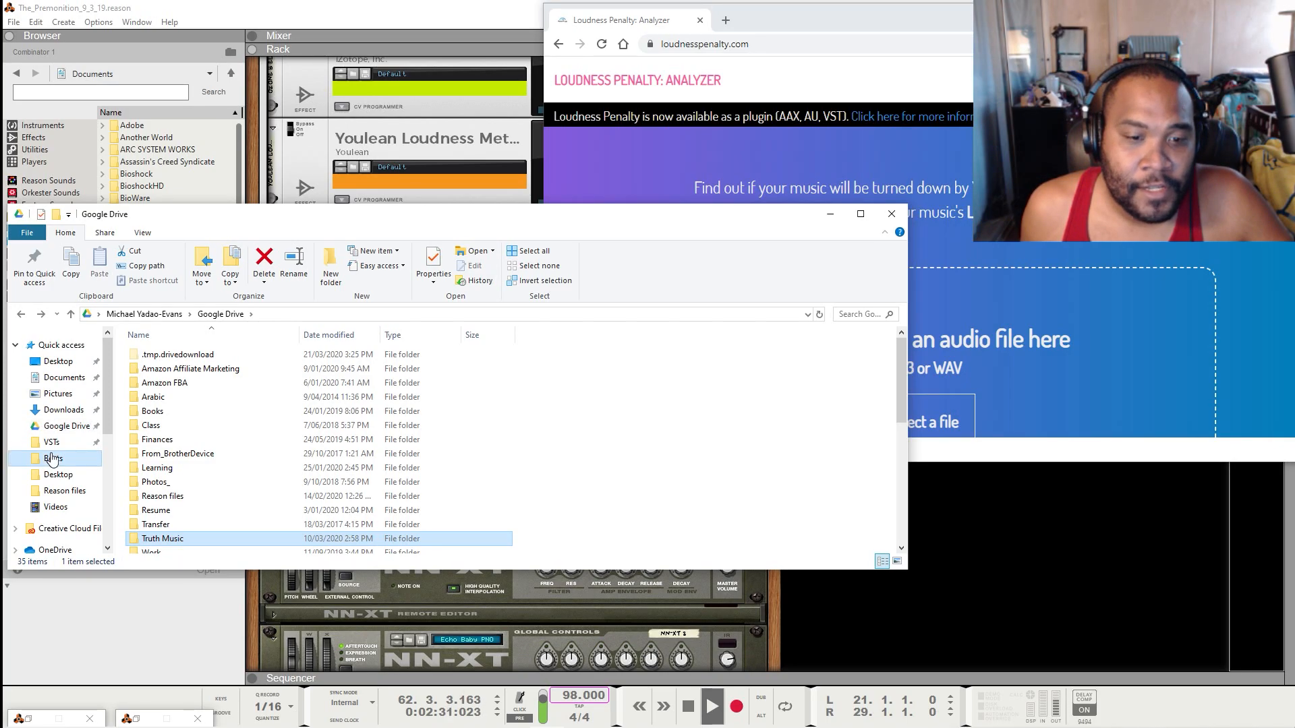
Step: Check the export progress in Reason, and bring the Beats folder and the Loudness Penalty file drop area back into view
{"action": "left_click", "coordinate": [1106, 580]}
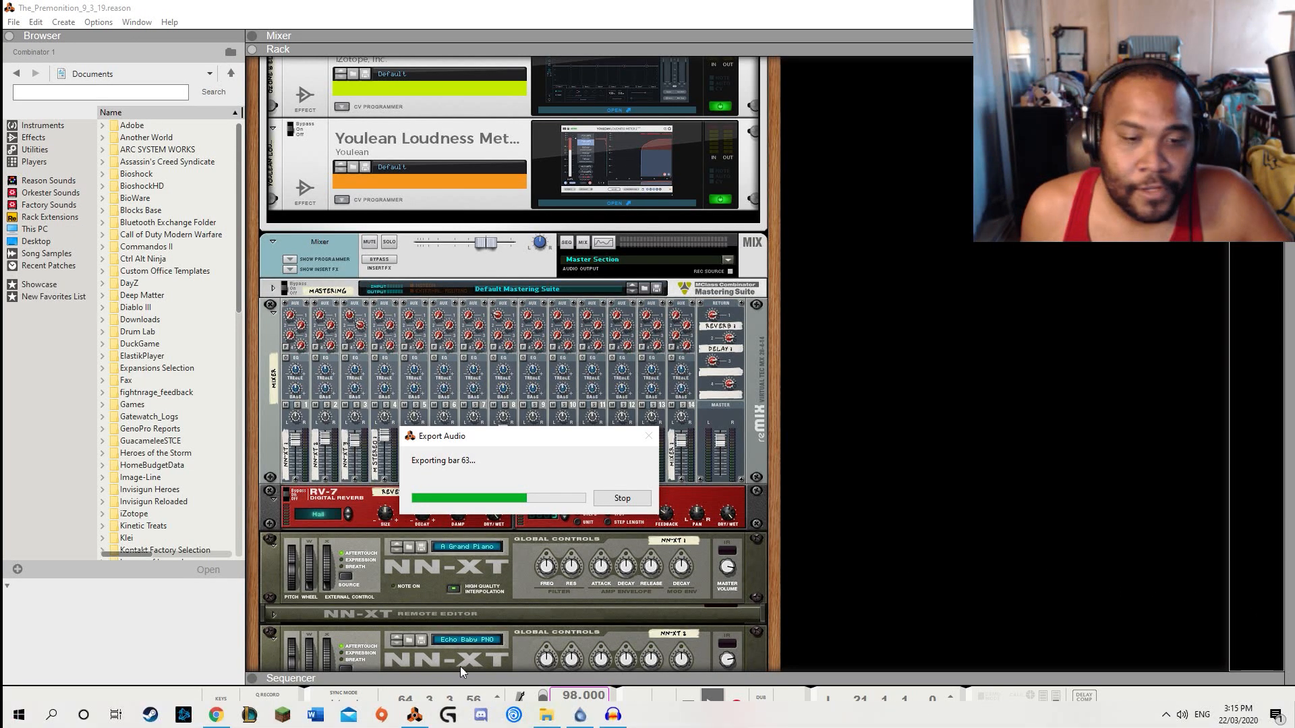
{"action": "left_click", "coordinate": [542, 718]}
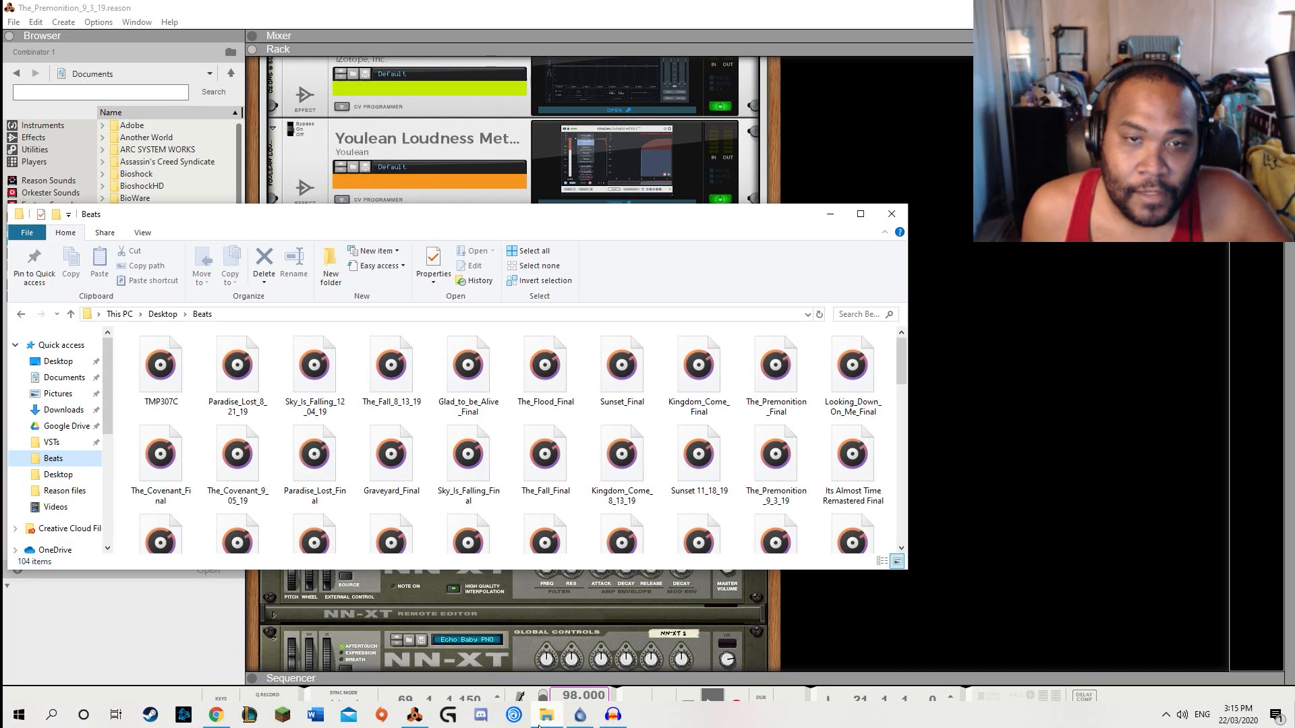
{"action": "left_click", "coordinate": [229, 724]}
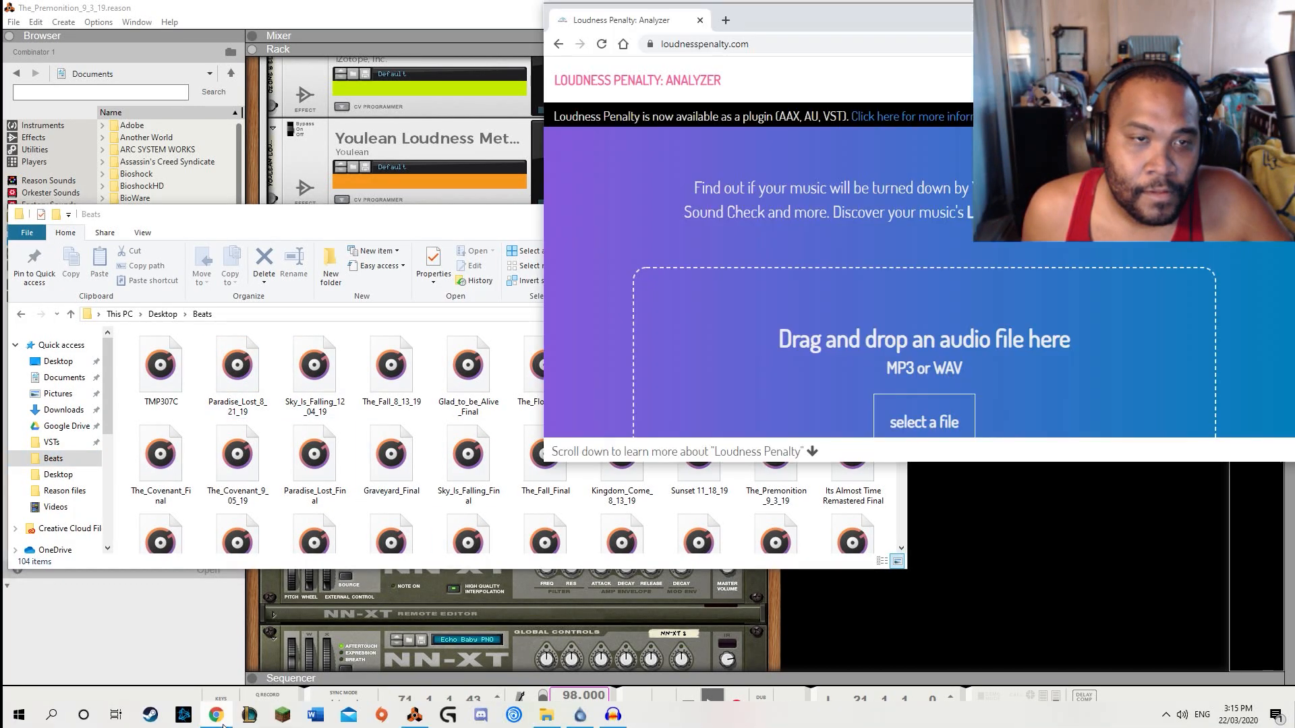
{"action": "scroll", "coordinate": [890, 405], "scroll_direction": "down", "scroll_amount": 1}
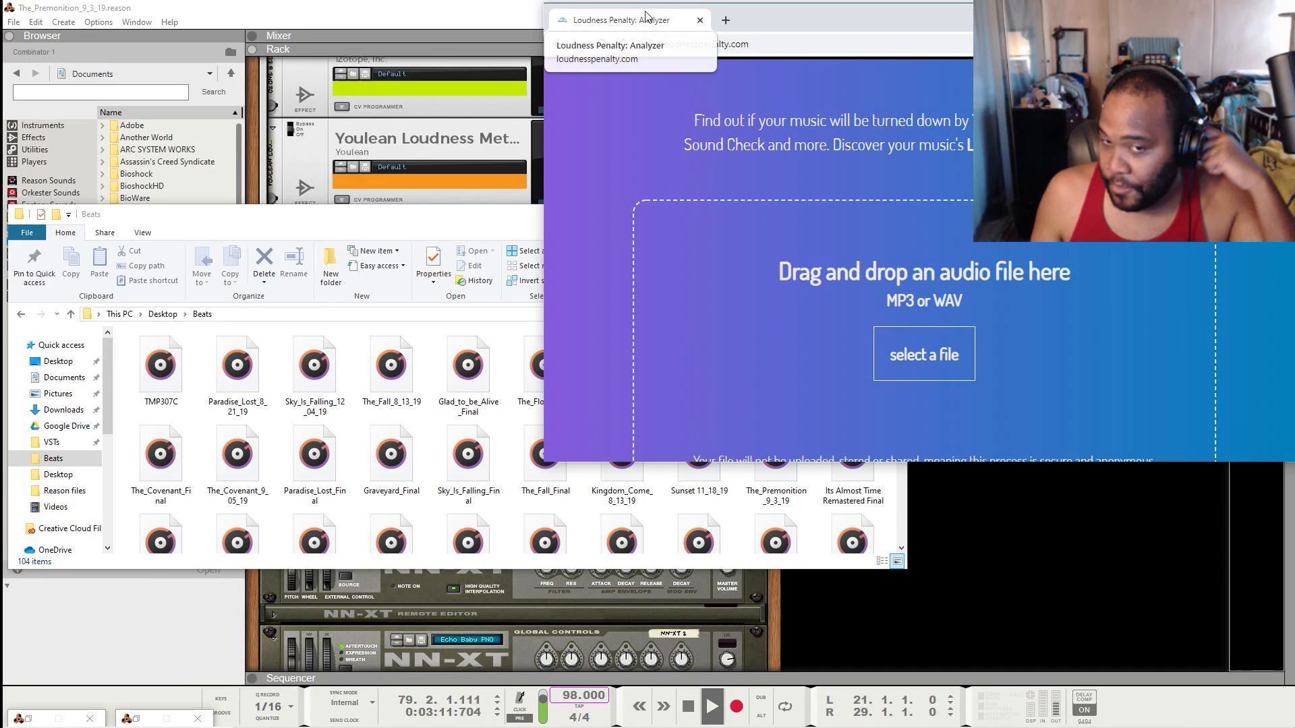
Step: Check the export in Reason, bring back the Beats folder and browser, and load The_Premonition_9_3_19 into the Loudness Penalty analyzer
{"action": "left_click", "coordinate": [963, 560]}
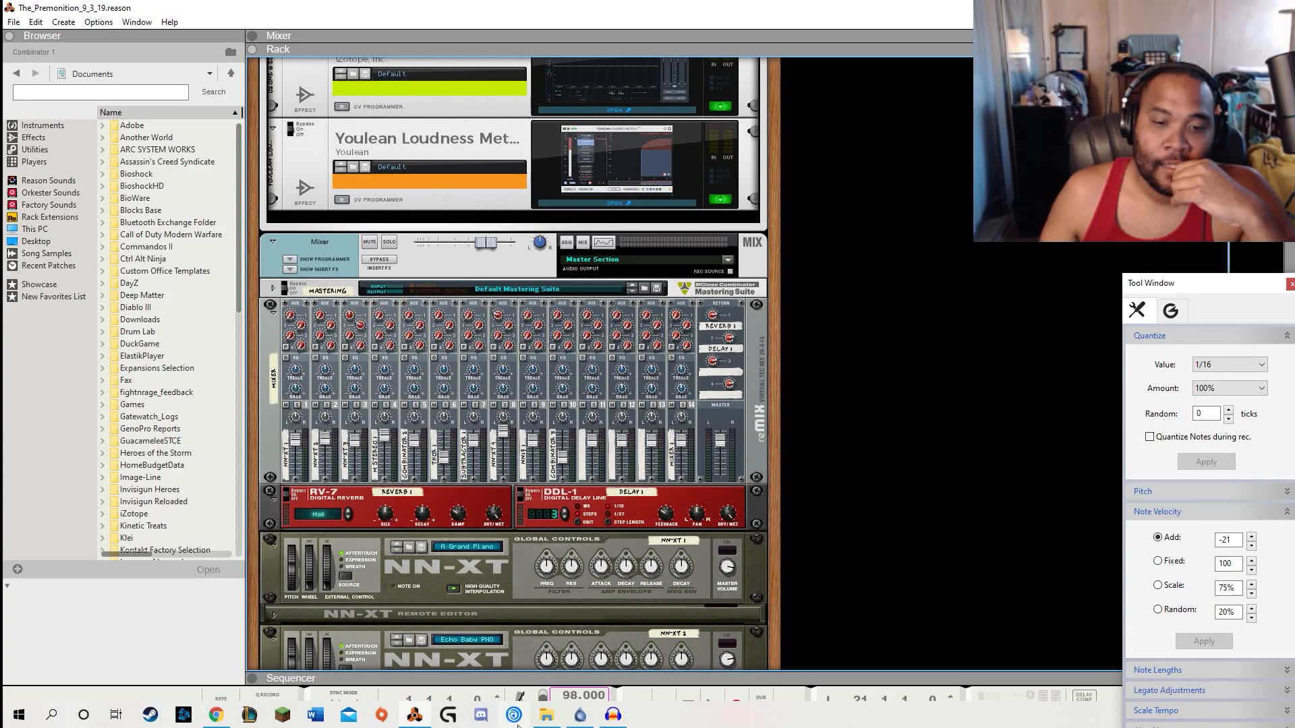
{"action": "left_click", "coordinate": [549, 721]}
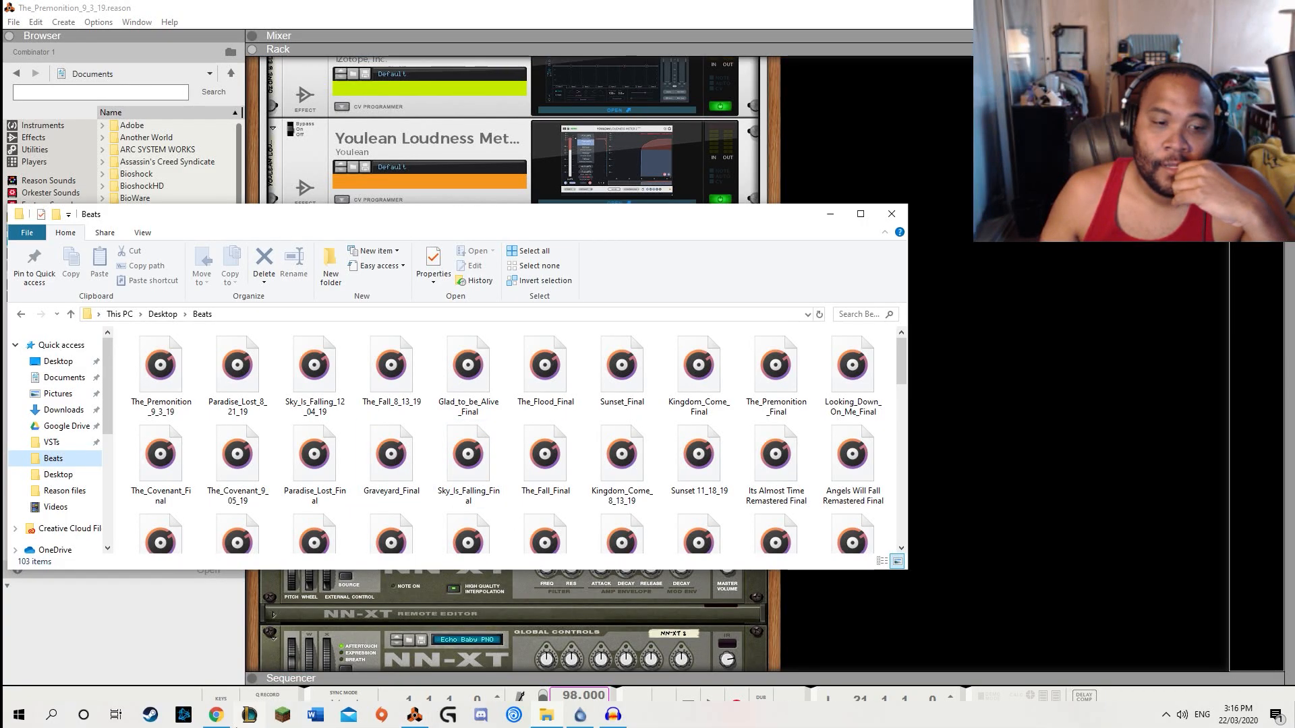
{"action": "left_click", "coordinate": [214, 714]}
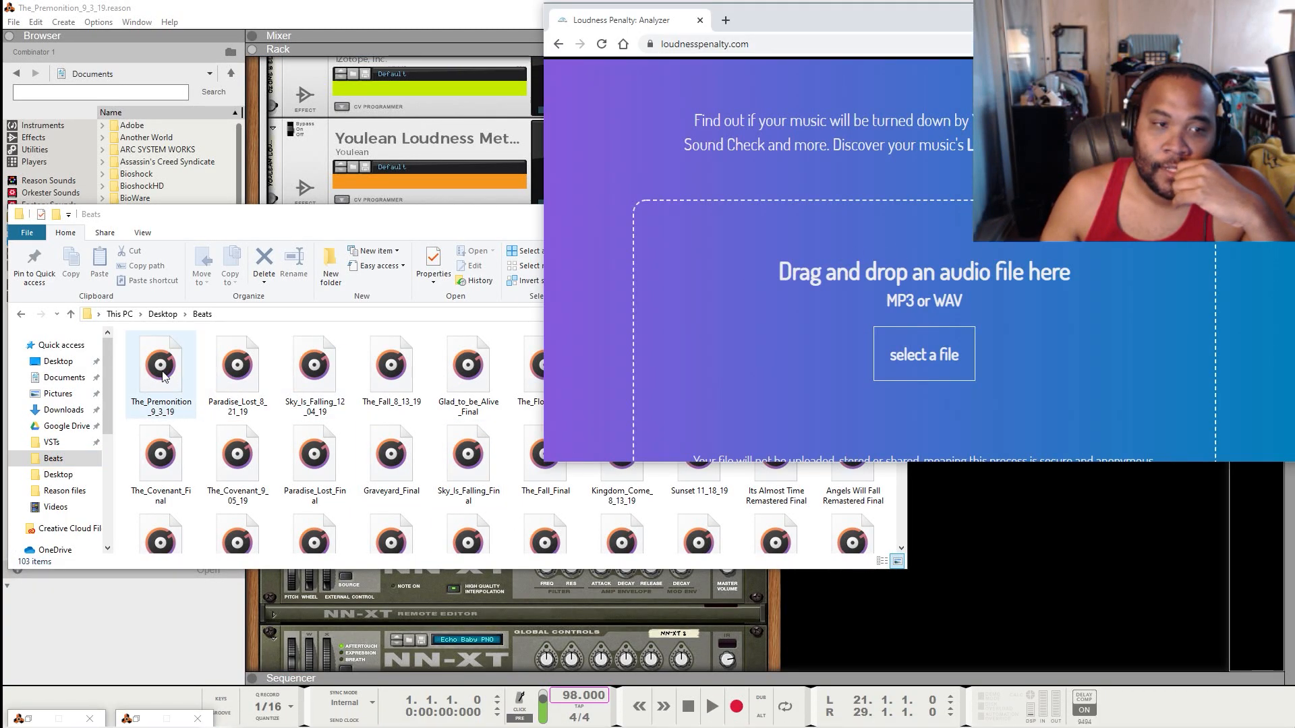
{"action": "left_click_drag", "start_coordinate": [160, 368], "coordinate": [853, 334]}
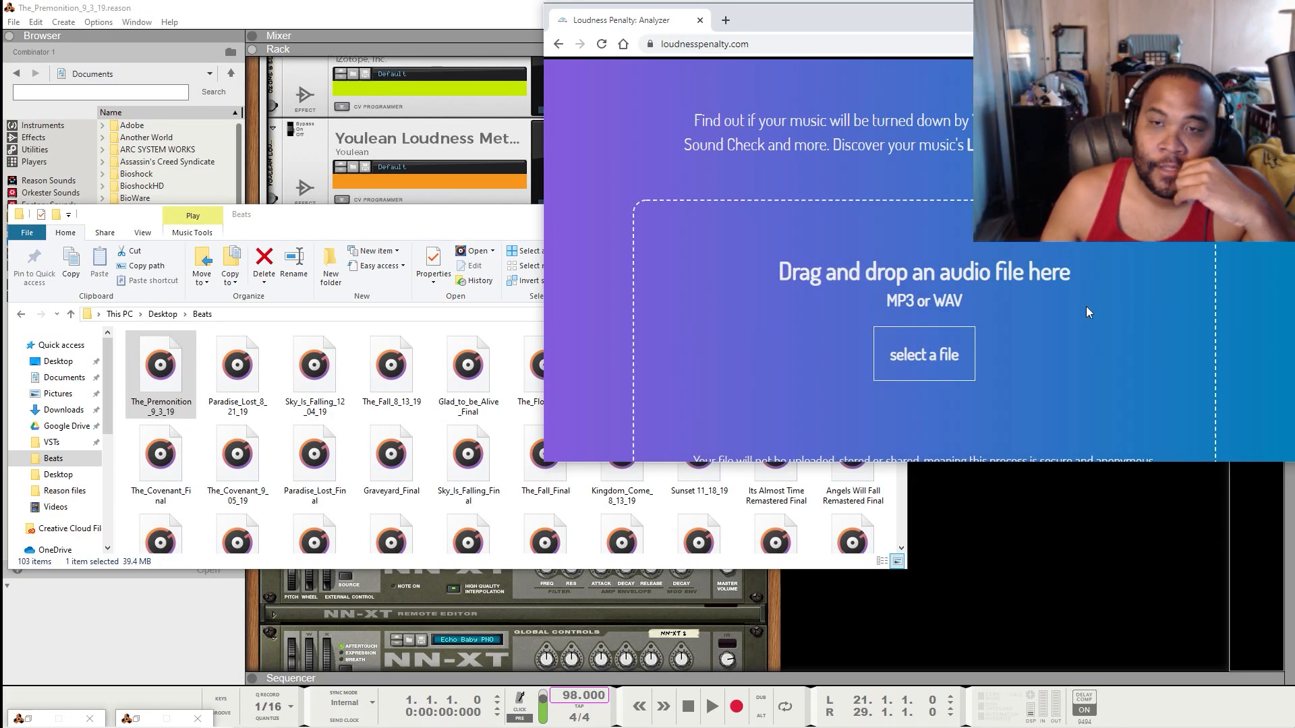
Step: Move the browser window fully into view and examine the loudness penalty results for each streaming service
{"action": "left_click_drag", "start_coordinate": [936, 35], "coordinate": [508, 125]}
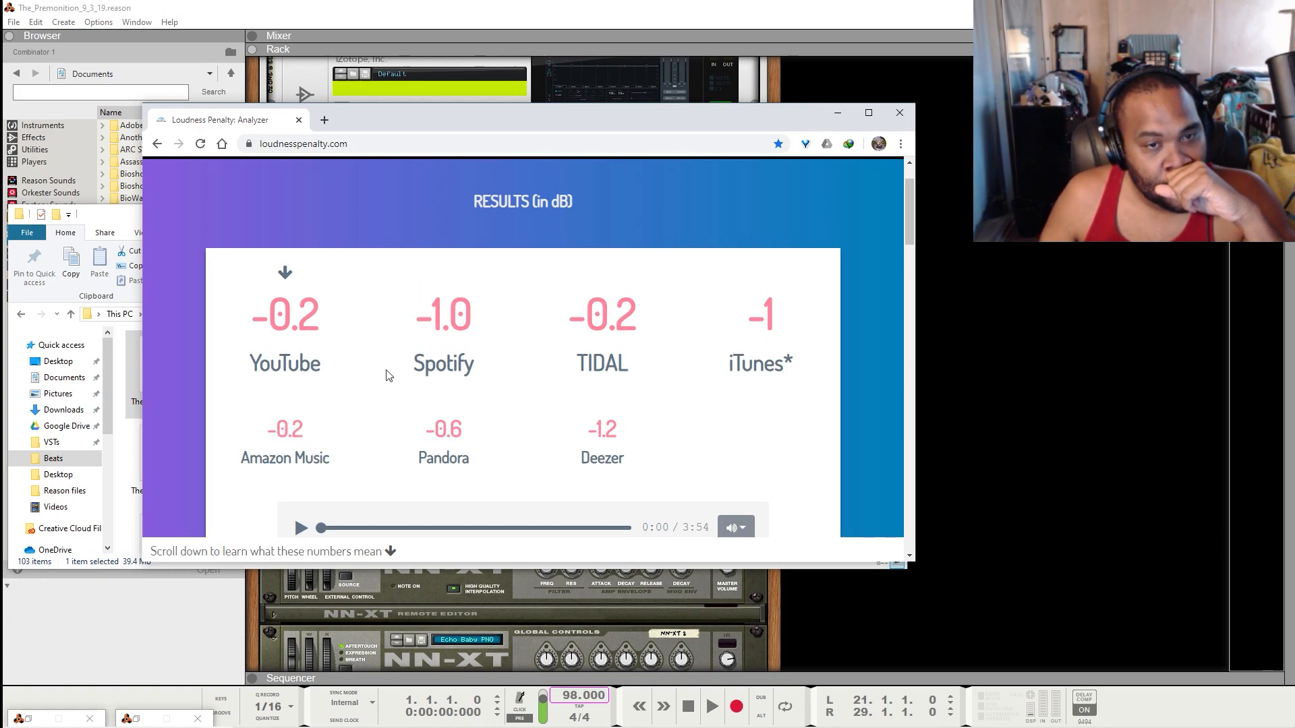
{"action": "left_click_drag", "start_coordinate": [386, 118], "coordinate": [453, 108]}
{"action": "scroll", "coordinate": [514, 370], "scroll_direction": "down", "scroll_amount": 2}
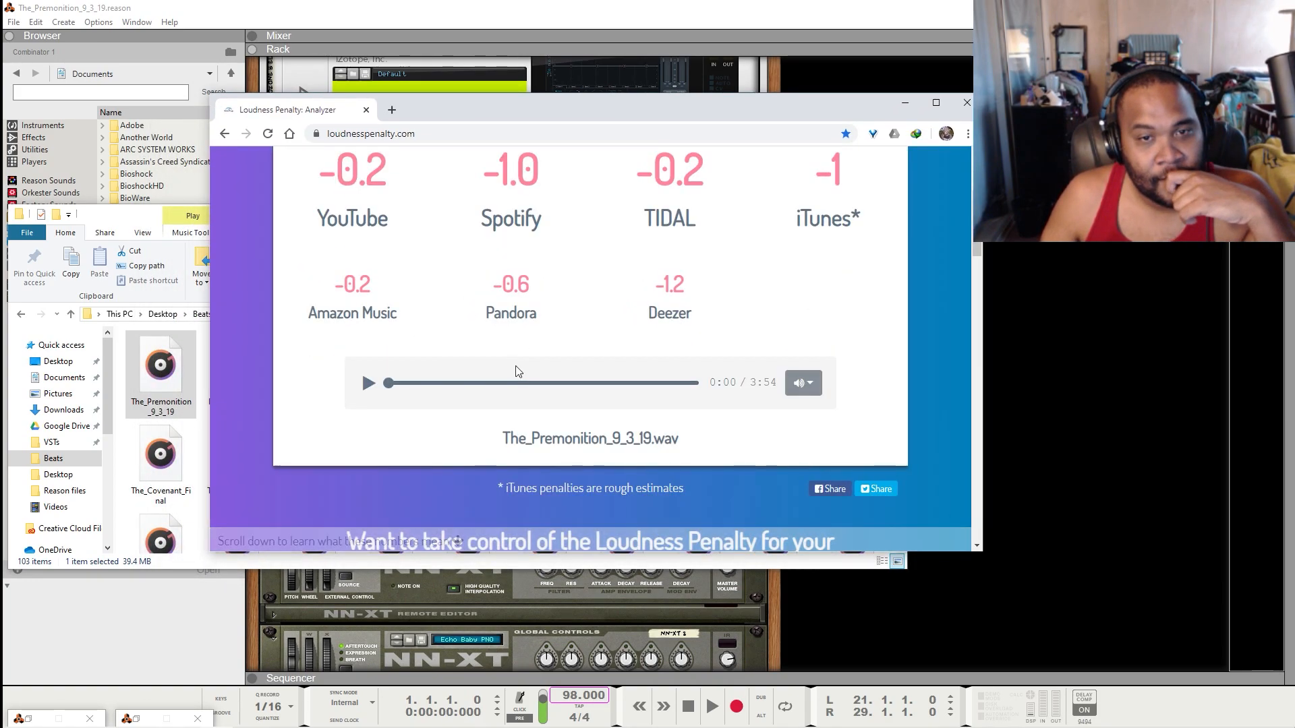
{"action": "scroll", "coordinate": [516, 344], "scroll_direction": "down", "scroll_amount": 1}
{"action": "scroll", "coordinate": [511, 337], "scroll_direction": "up", "scroll_amount": 2}
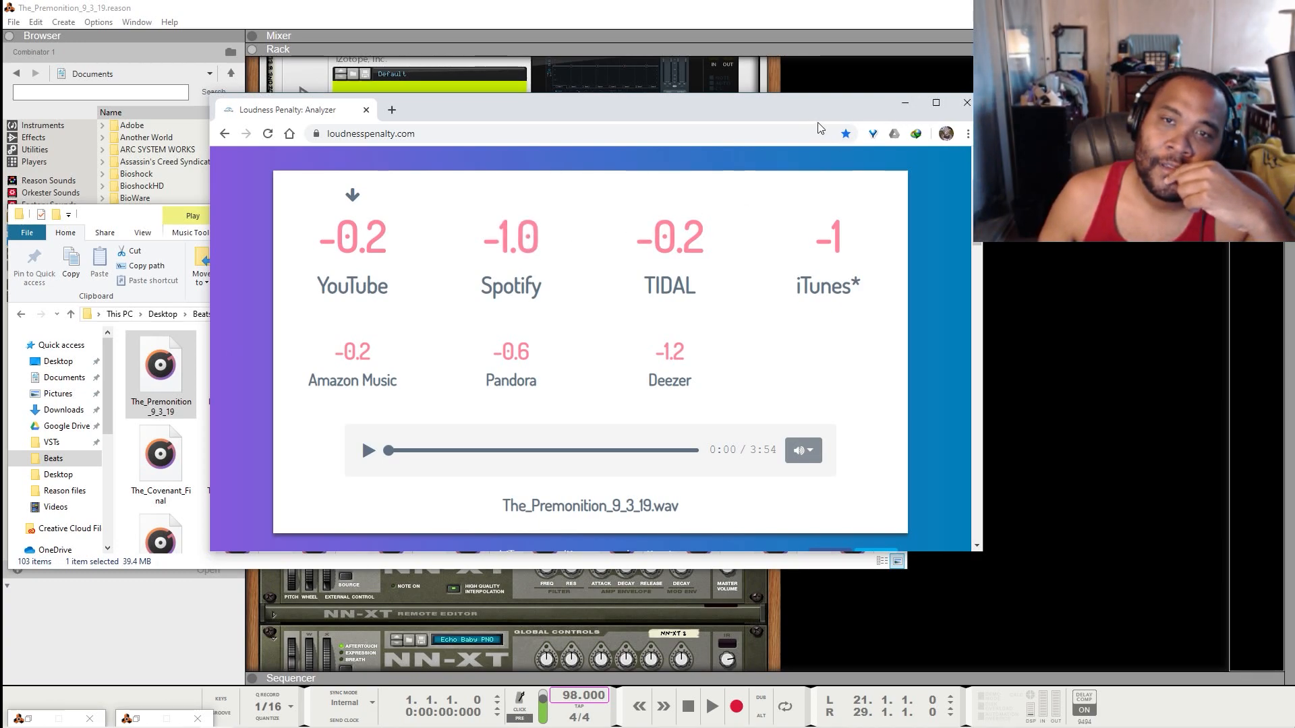
{"action": "scroll", "coordinate": [668, 370], "scroll_direction": "down", "scroll_amount": 5}
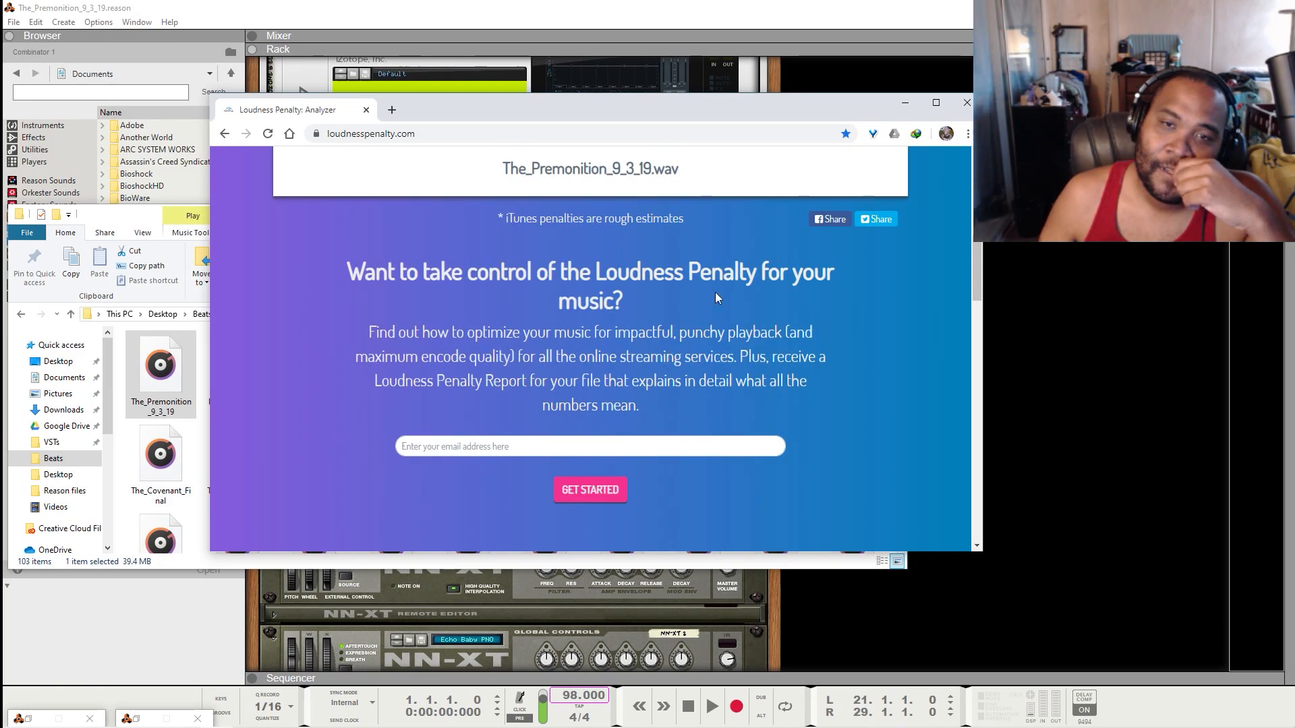
{"action": "scroll", "coordinate": [715, 290], "scroll_direction": "up", "scroll_amount": 5}
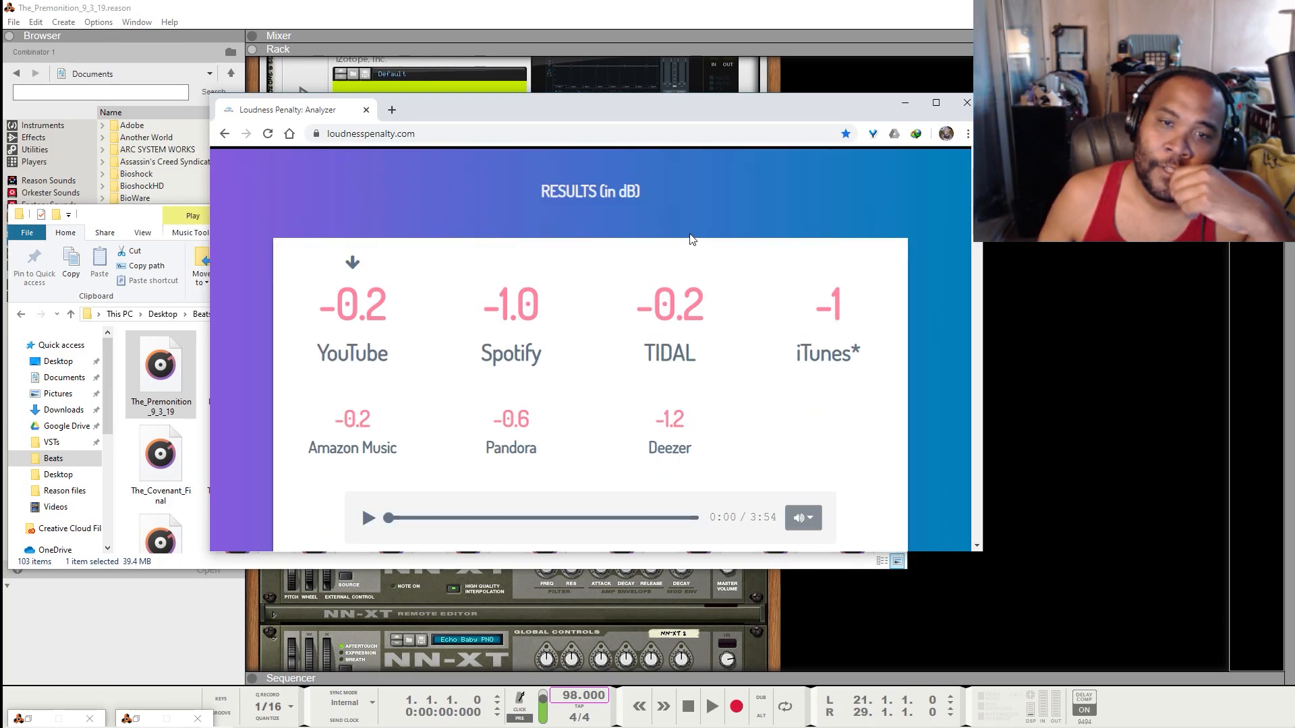
{"action": "scroll", "coordinate": [689, 239], "scroll_direction": "down", "scroll_amount": 1}
Step: Move the browser aside, return to Reason's rack and open the Ozone 8 Elements interface
{"action": "left_click_drag", "start_coordinate": [603, 114], "coordinate": [912, 245]}
{"action": "left_click", "coordinate": [473, 229]}
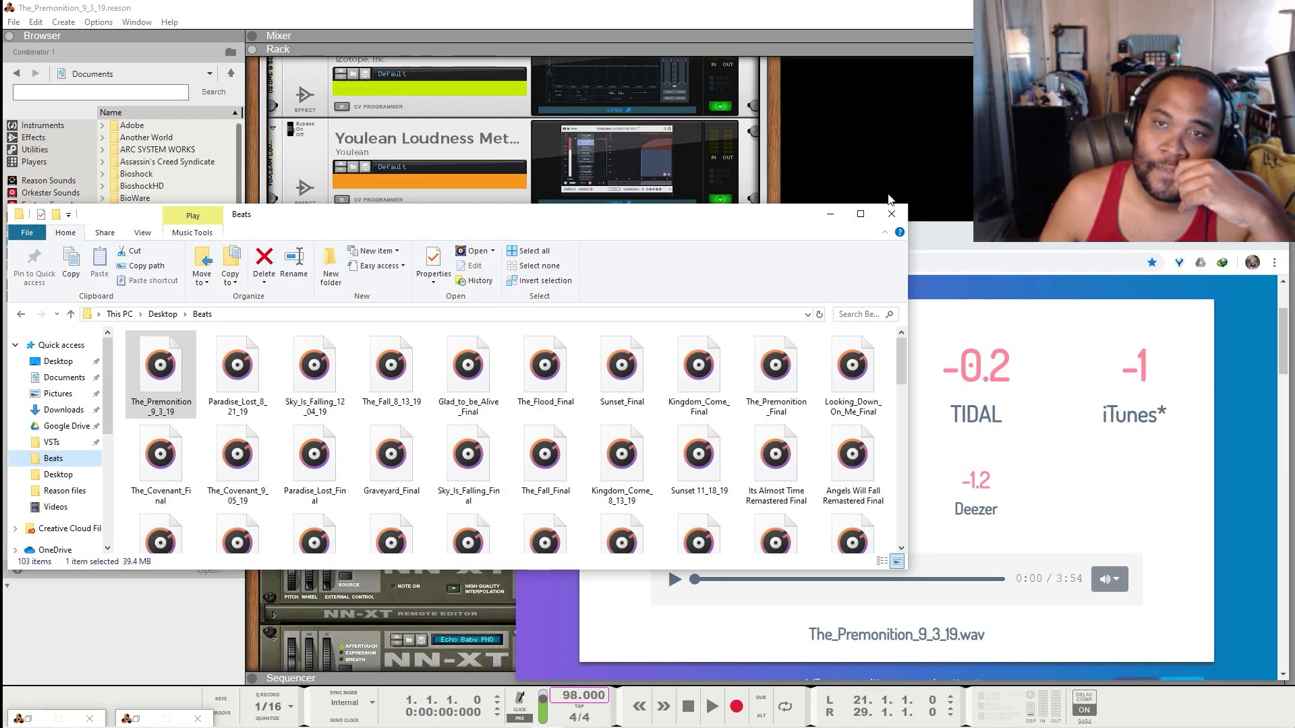
{"action": "left_click", "coordinate": [892, 215]}
{"action": "scroll", "coordinate": [634, 470], "scroll_direction": "up", "scroll_amount": 5}
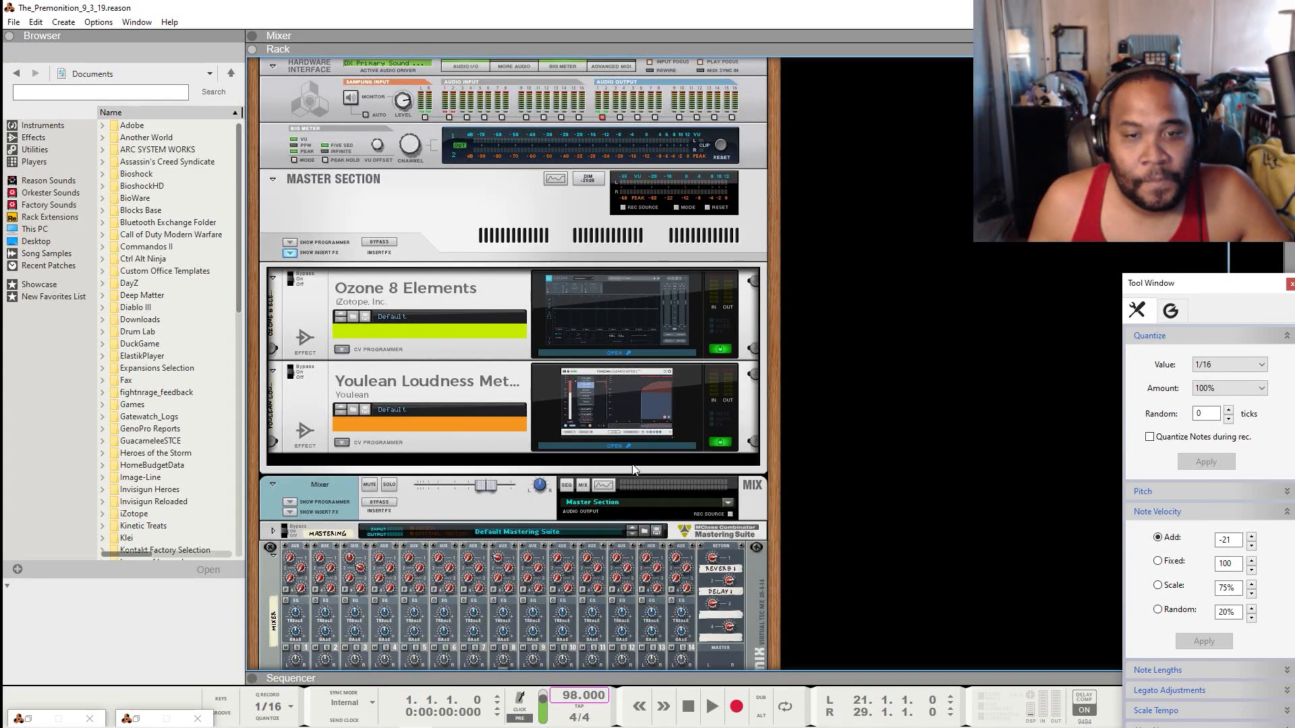
{"action": "left_click", "coordinate": [622, 357]}
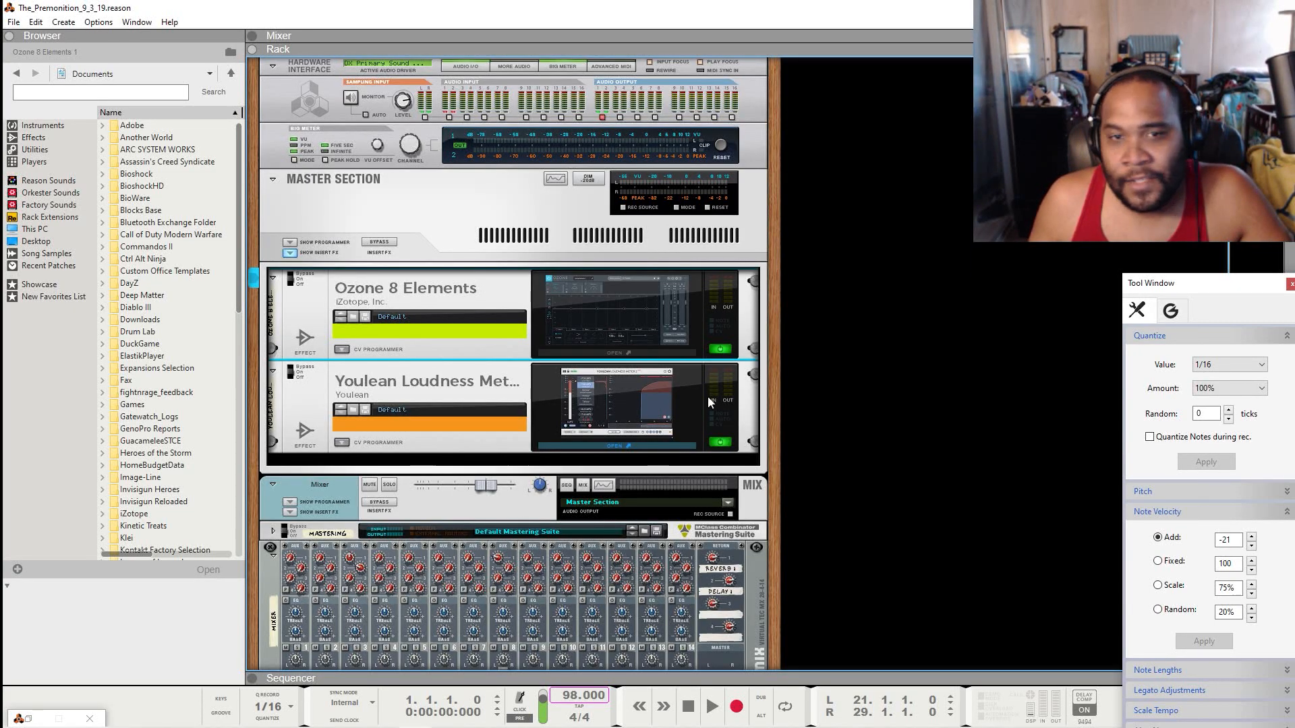
{"action": "left_click", "coordinate": [628, 449]}
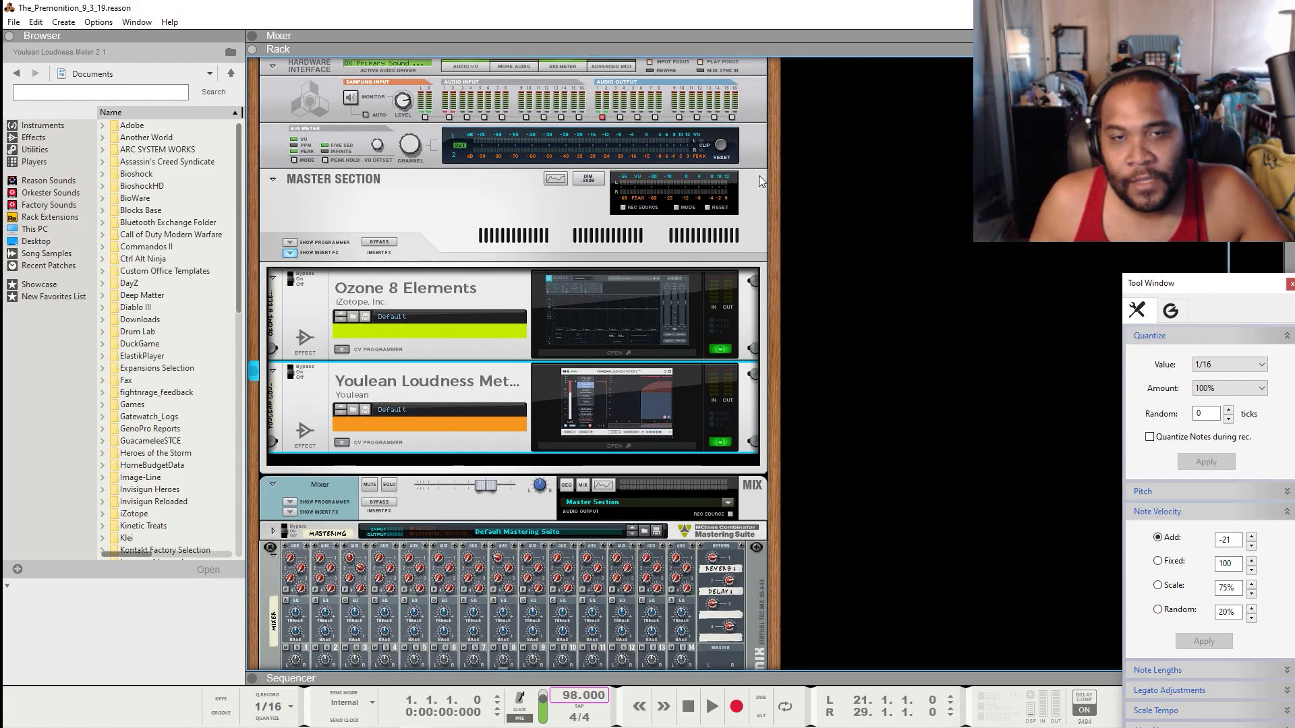
{"action": "left_click", "coordinate": [632, 353]}
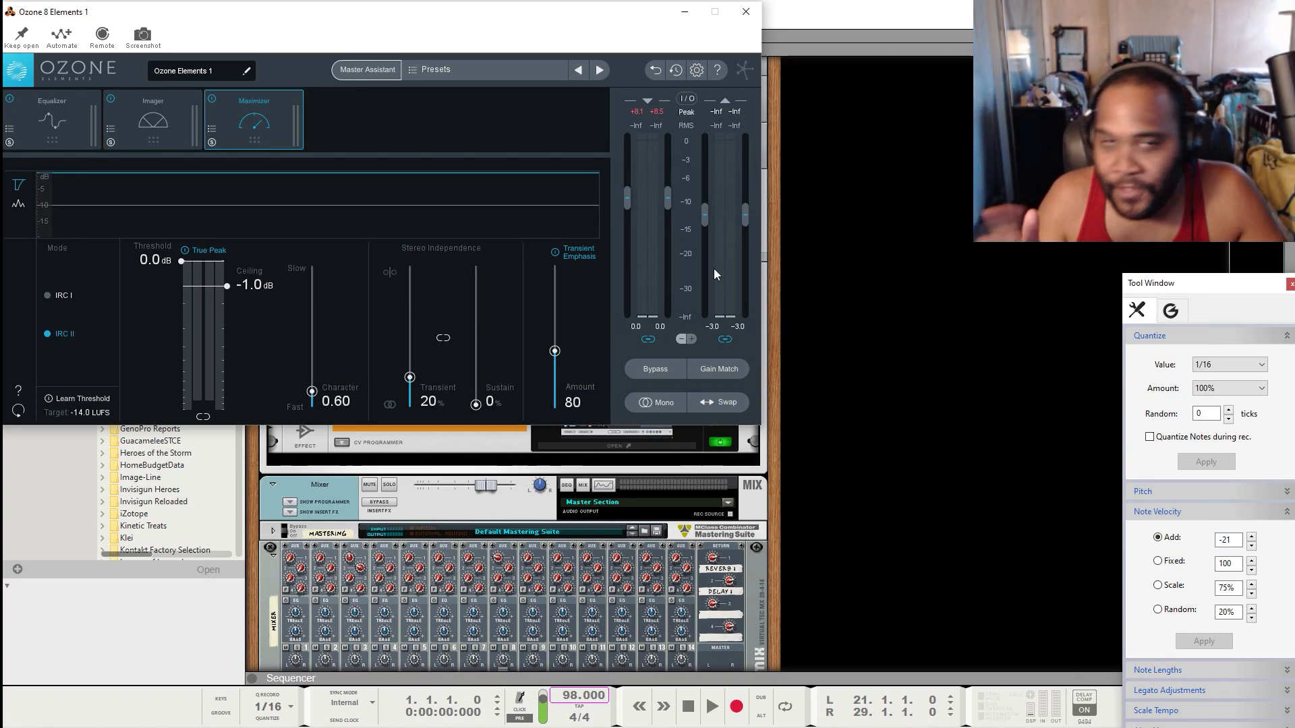
Step: Set the linked output gain in Ozone 8 Elements to -3.5 dB and return to the rack
{"action": "double_click", "coordinate": [739, 328]}
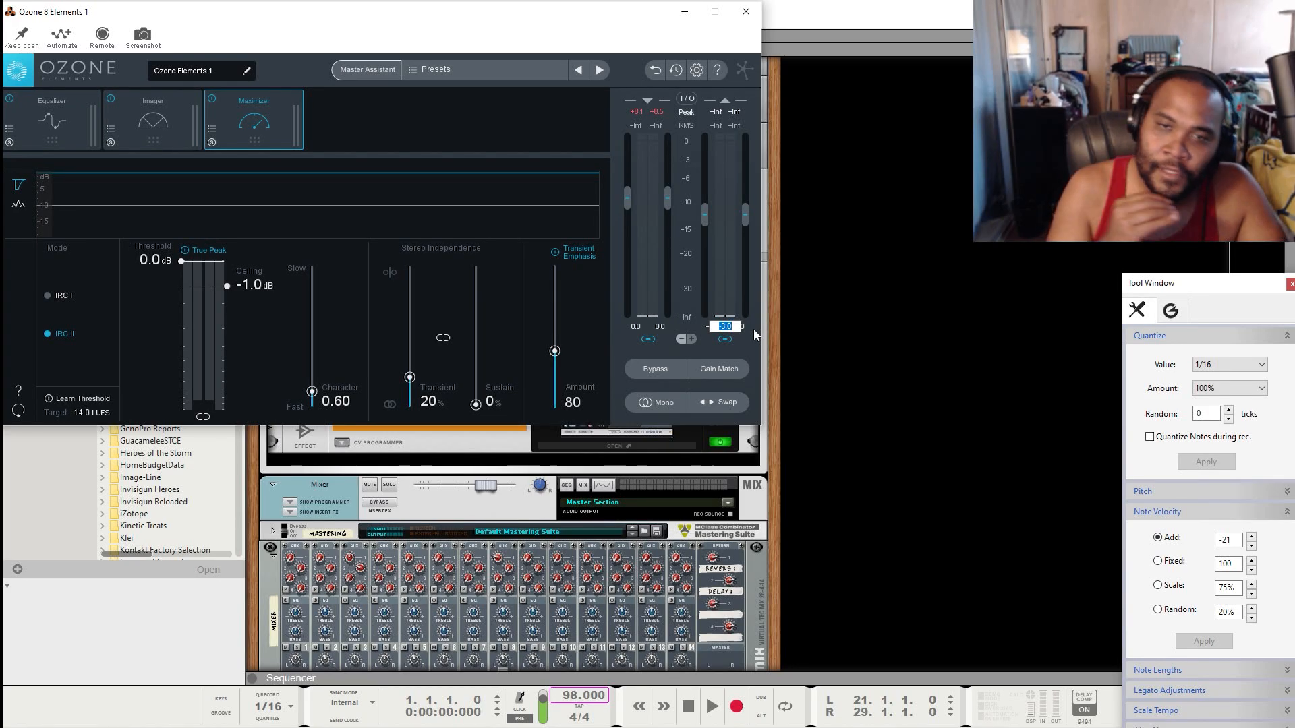
{"action": "key", "text": "Right"}
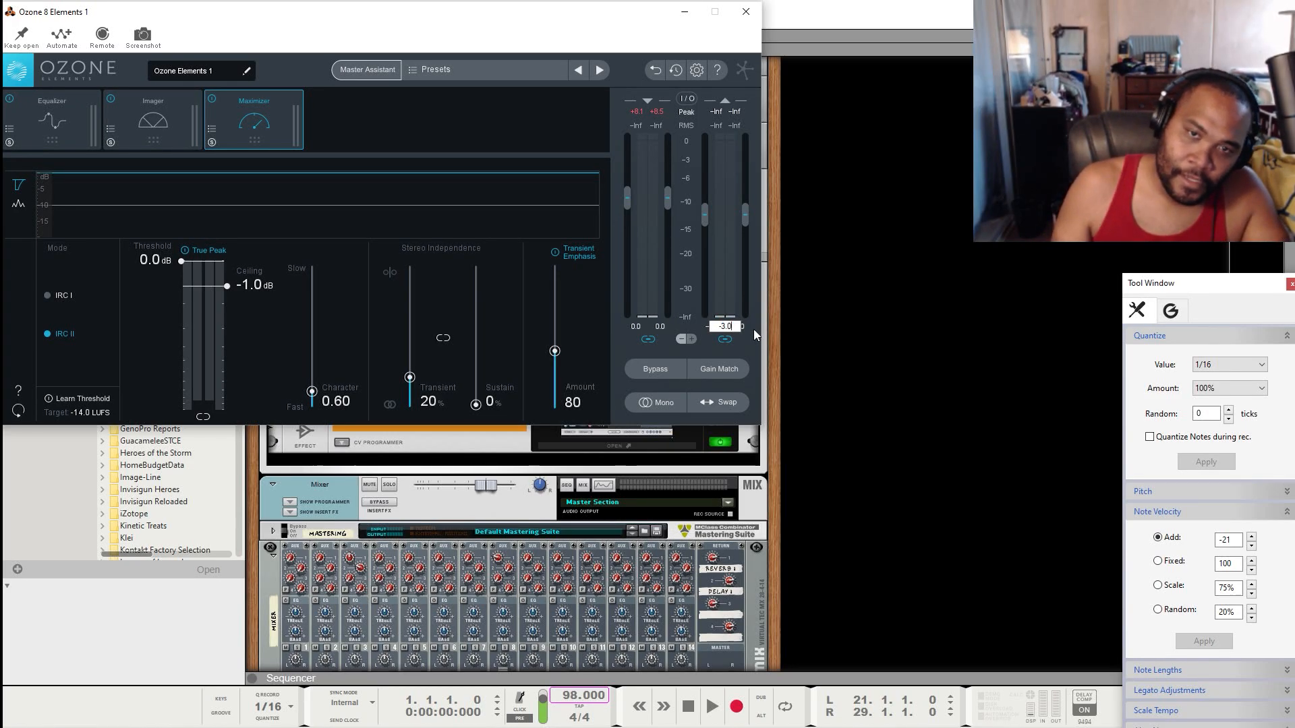
{"action": "key", "text": "BackSpace"}
{"action": "type", "text": "5"}
{"action": "key", "text": "Return"}
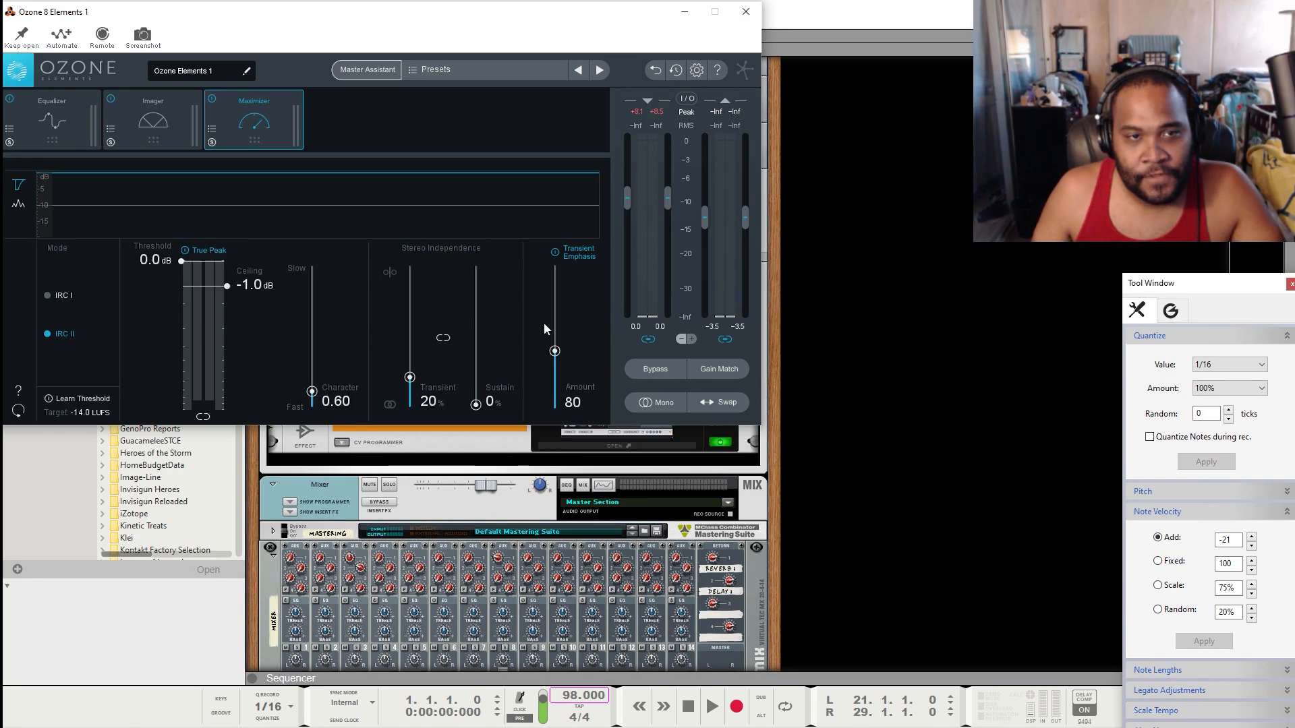
{"action": "left_click", "coordinate": [977, 370]}
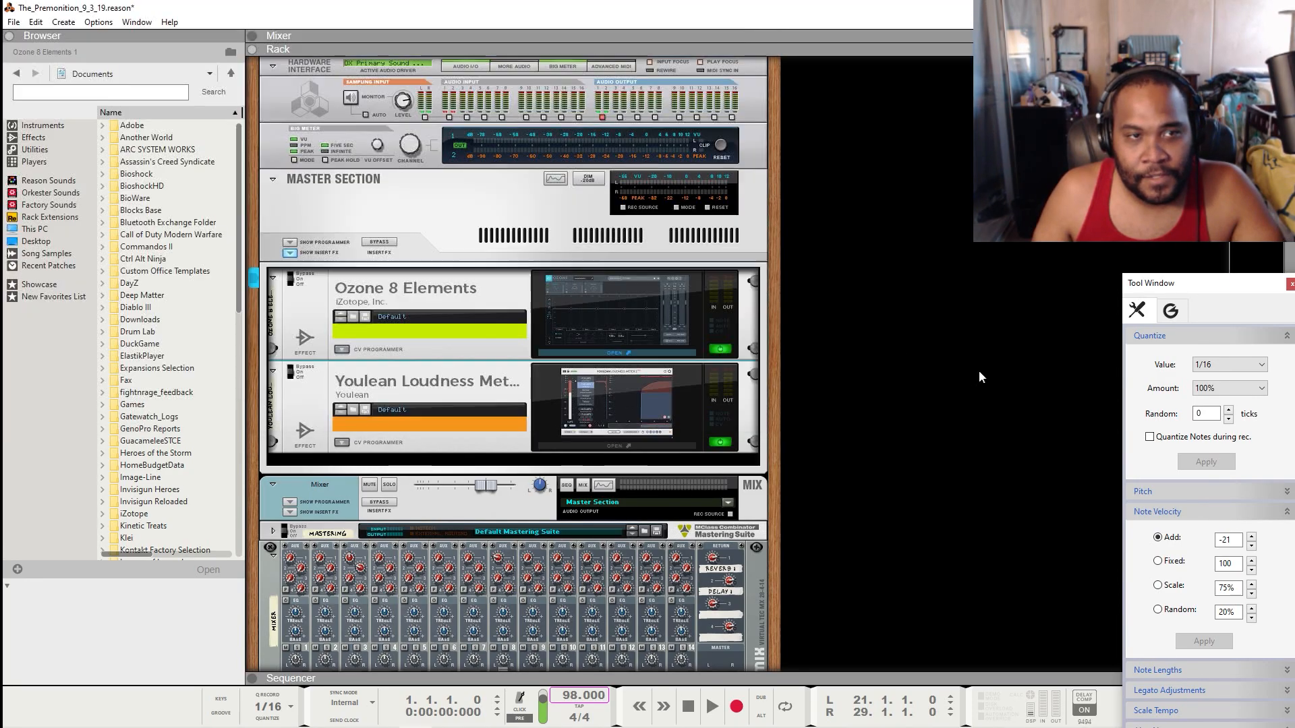
Step: Save the song and export it over The_Premonition_9_3_19.wav in the Beats folder at 44,100 Hz, 16-bit, without dither
{"action": "left_click", "coordinate": [13, 22]}
{"action": "left_click", "coordinate": [74, 129]}
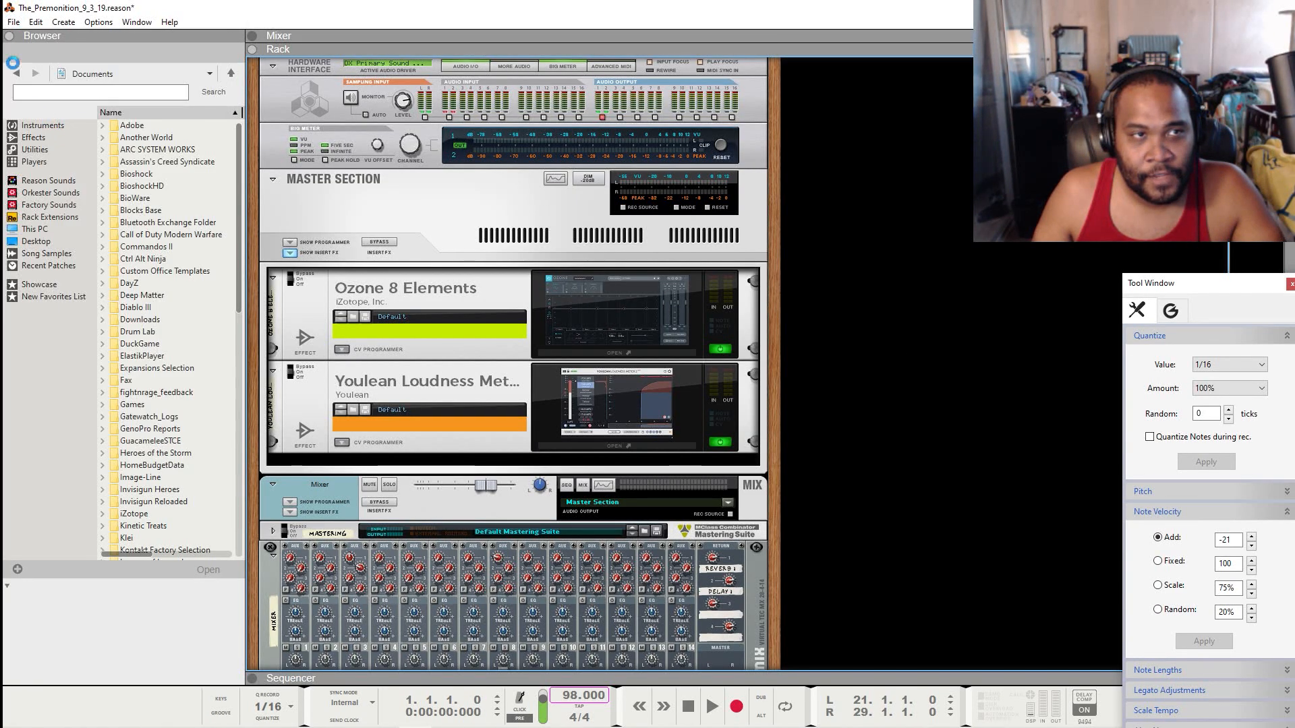
{"action": "left_click", "coordinate": [14, 23]}
{"action": "mouse_move", "coordinate": [36, 22]}
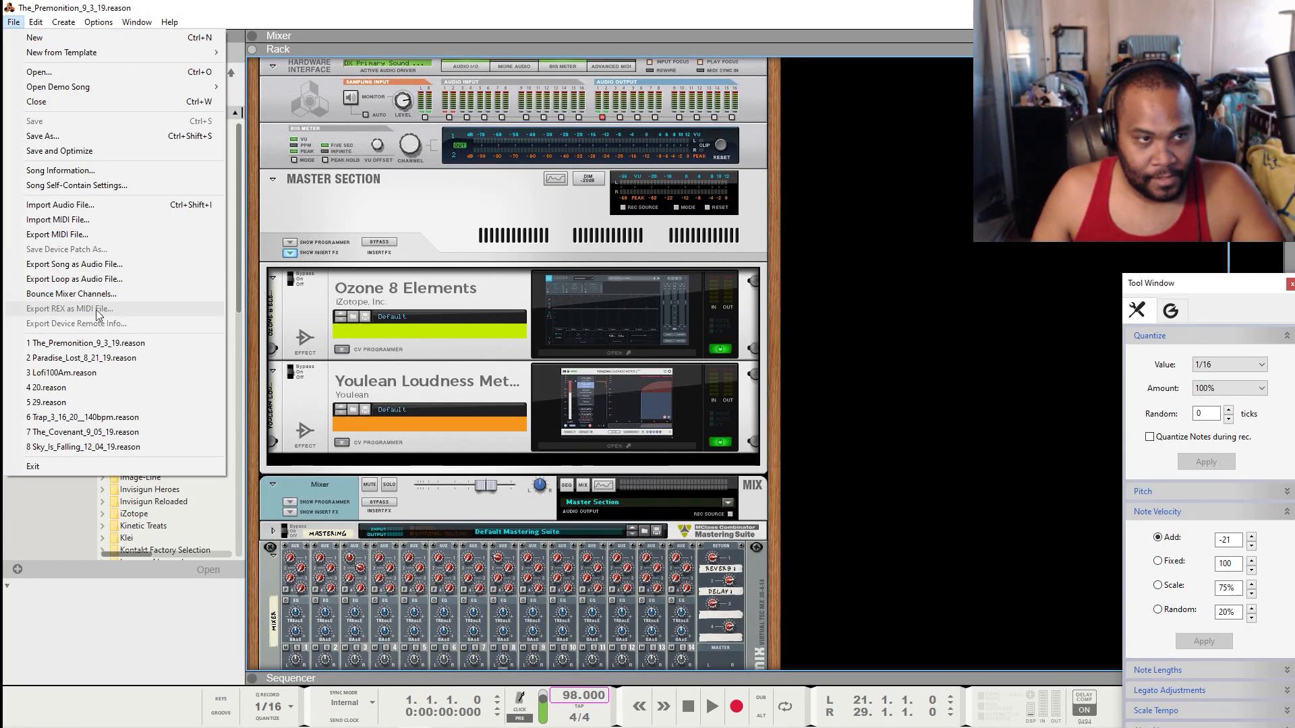
{"action": "left_click", "coordinate": [160, 265]}
{"action": "left_click", "coordinate": [1027, 413]}
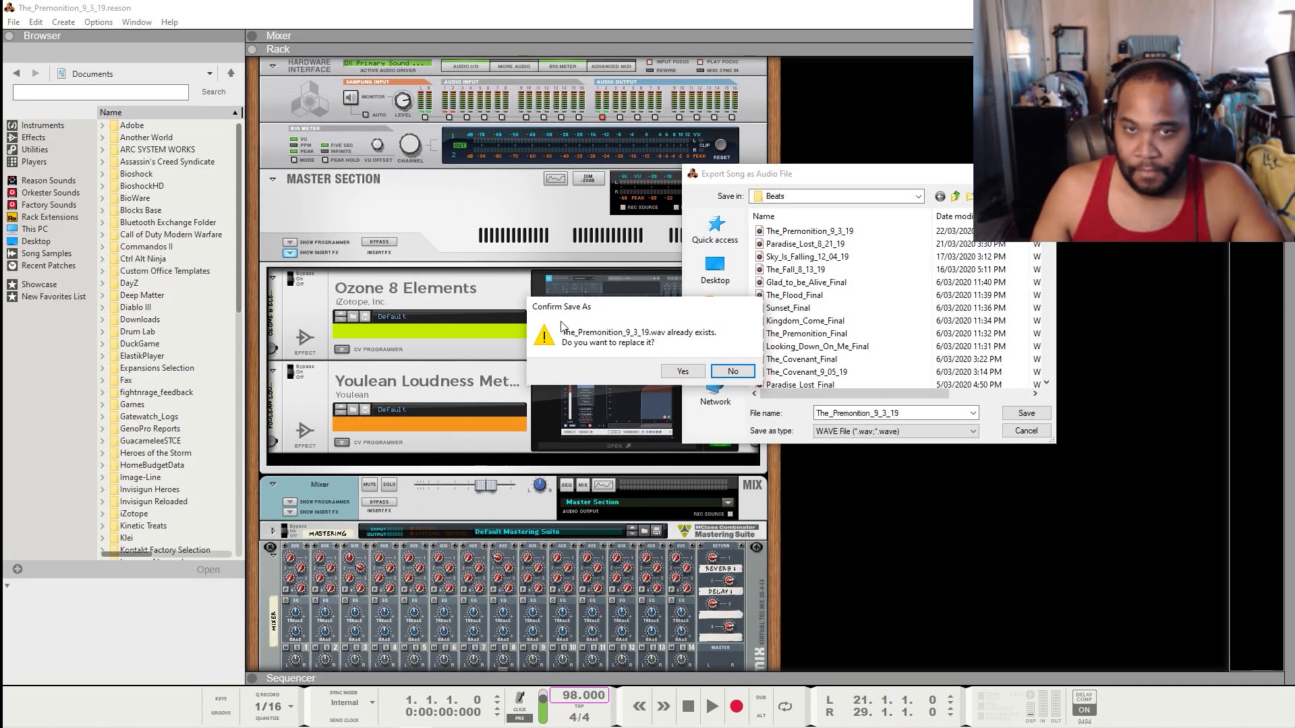
{"action": "left_click", "coordinate": [683, 371]}
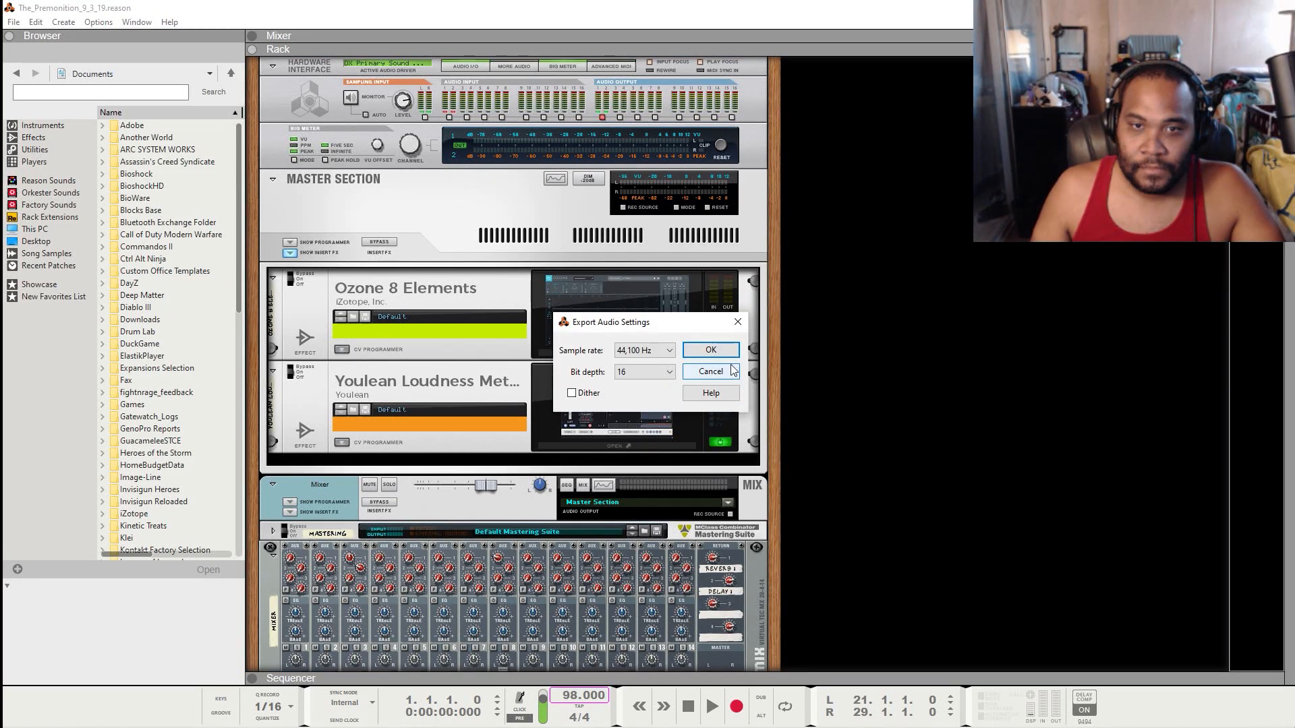
{"action": "left_click", "coordinate": [711, 350]}
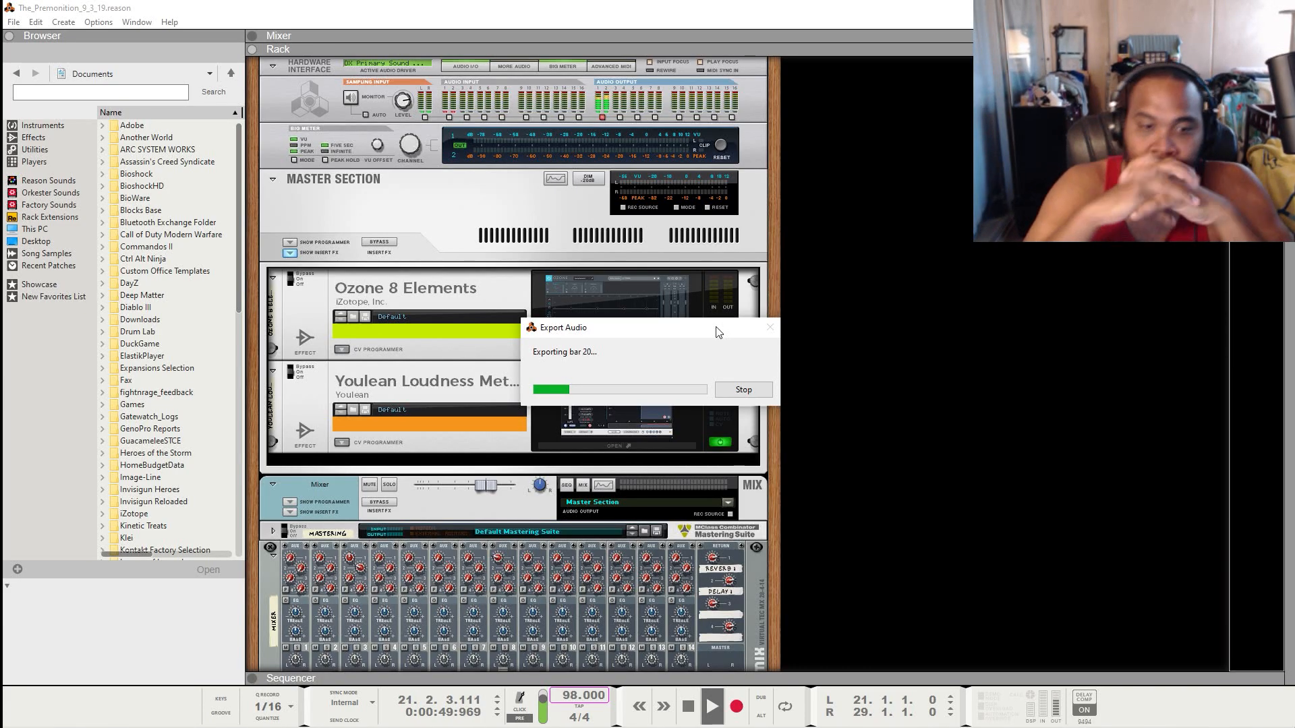
Step: Switch to Audacity to check the running voice recording, and go back to the export progress in Reason
{"action": "mouse_move", "coordinate": [693, 715]}
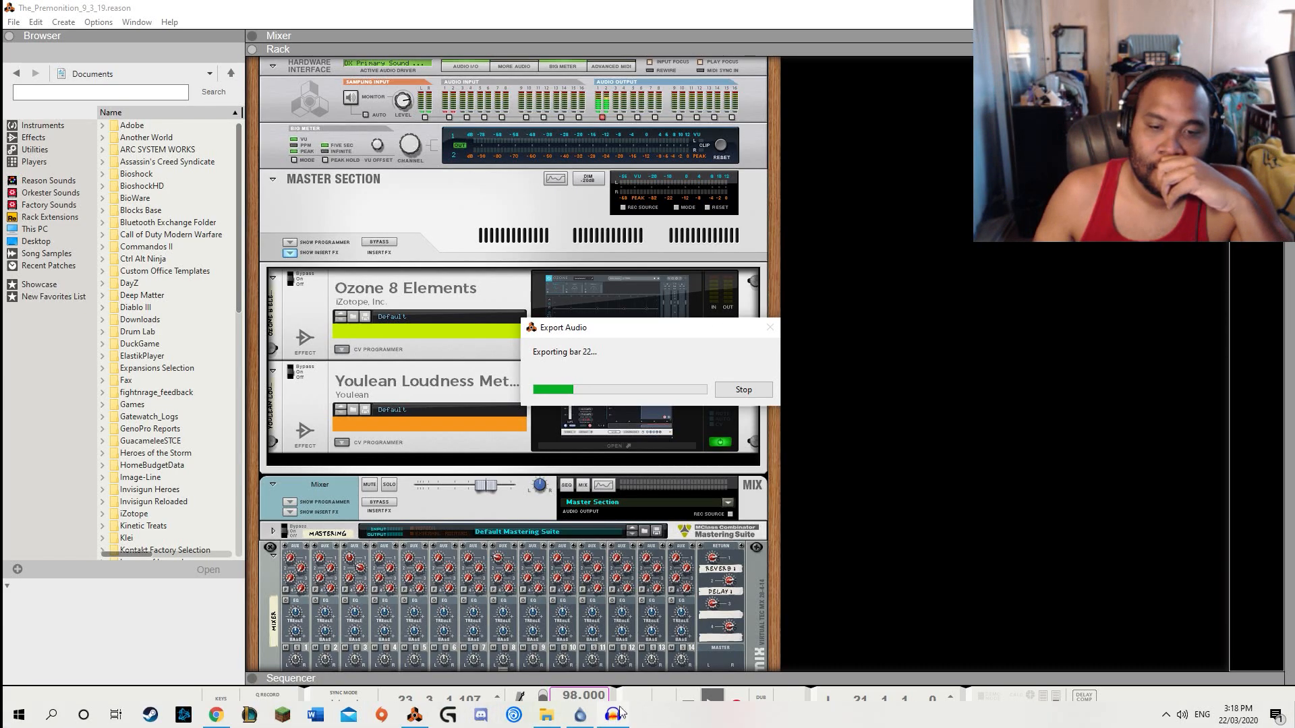
{"action": "left_click", "coordinate": [618, 714]}
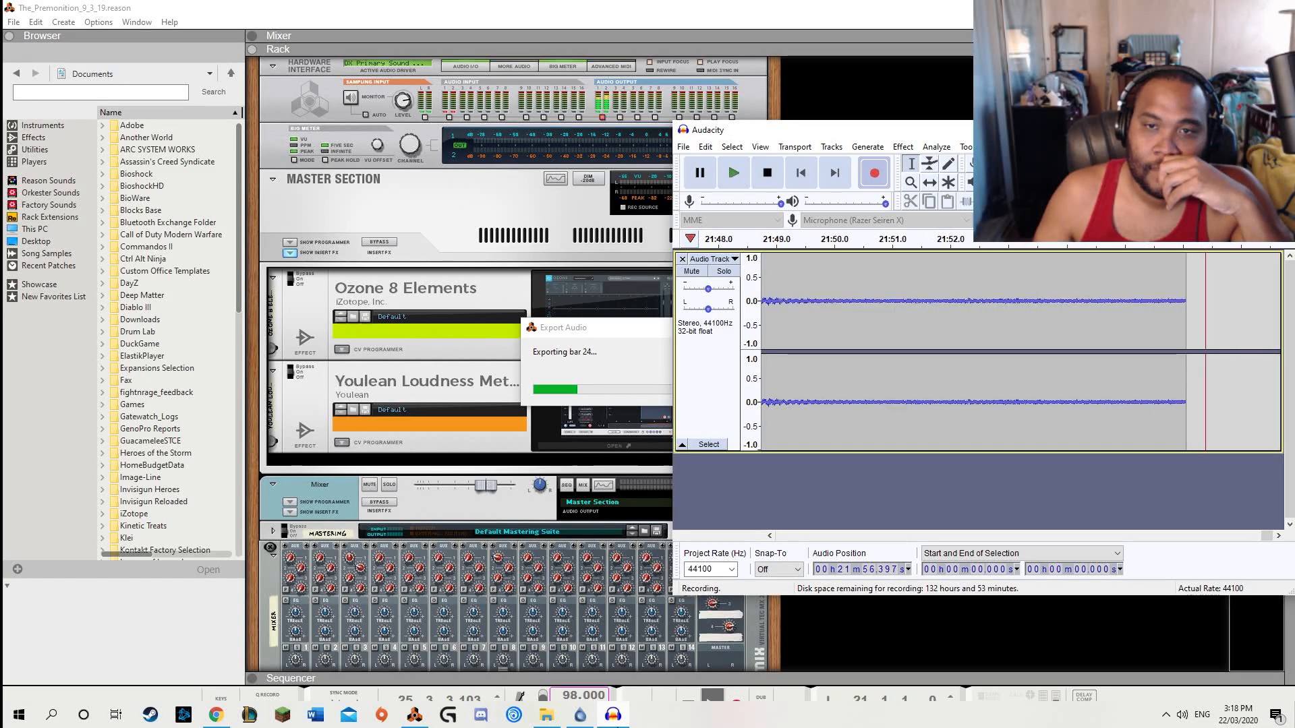
{"action": "left_click", "coordinate": [740, 27]}
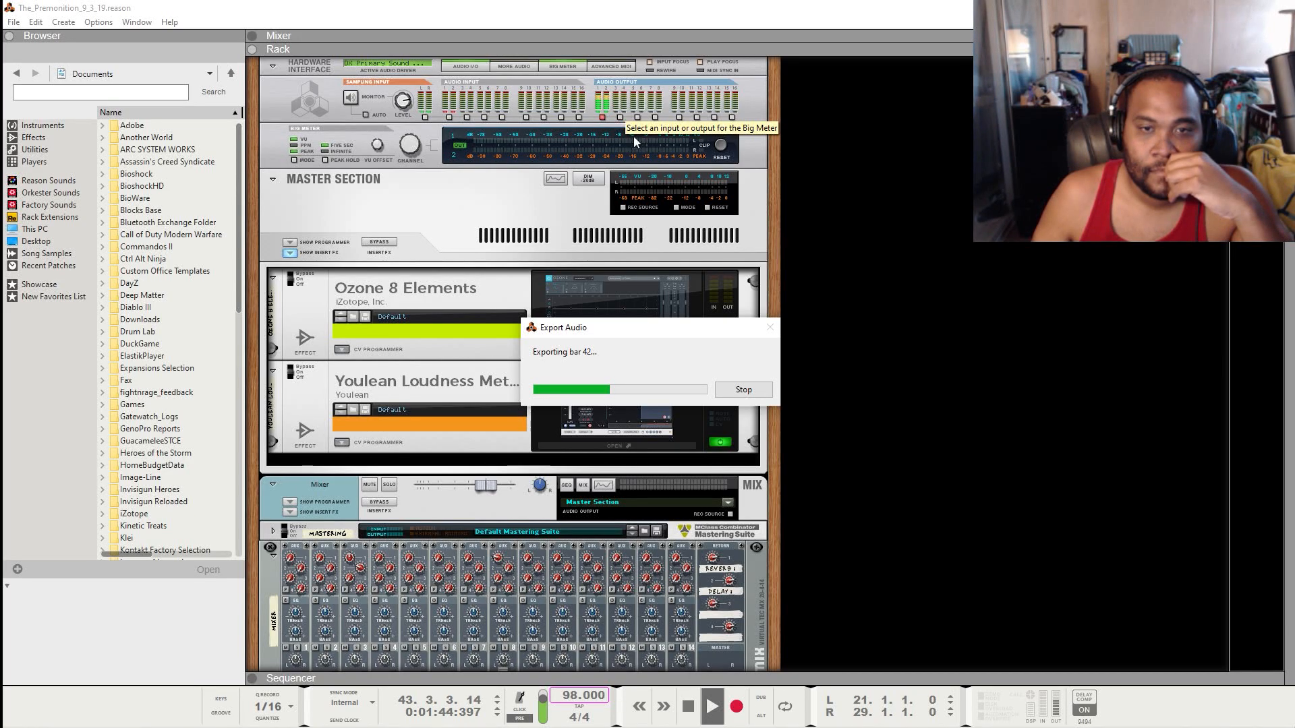
Step: Review the first export's results on the Loudness Penalty page in Chrome, and return to Reason to check the export progress
{"action": "mouse_move", "coordinate": [387, 727]}
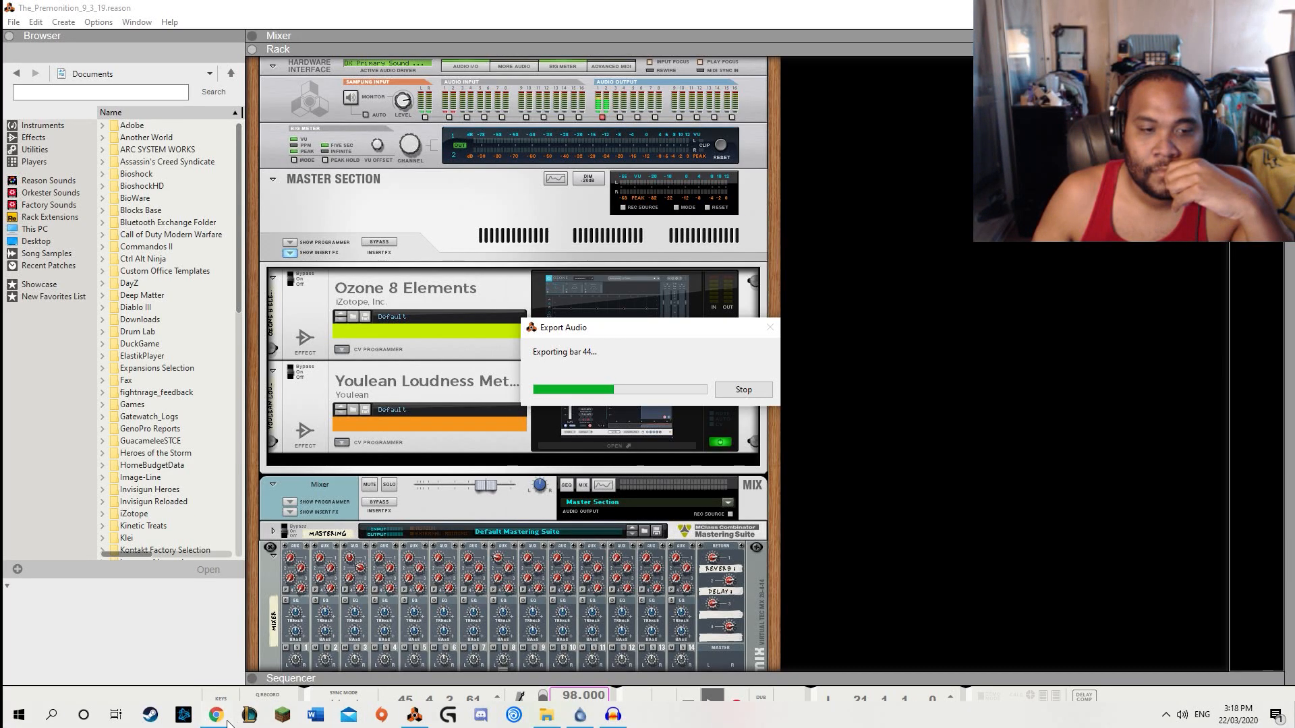
{"action": "left_click", "coordinate": [228, 722]}
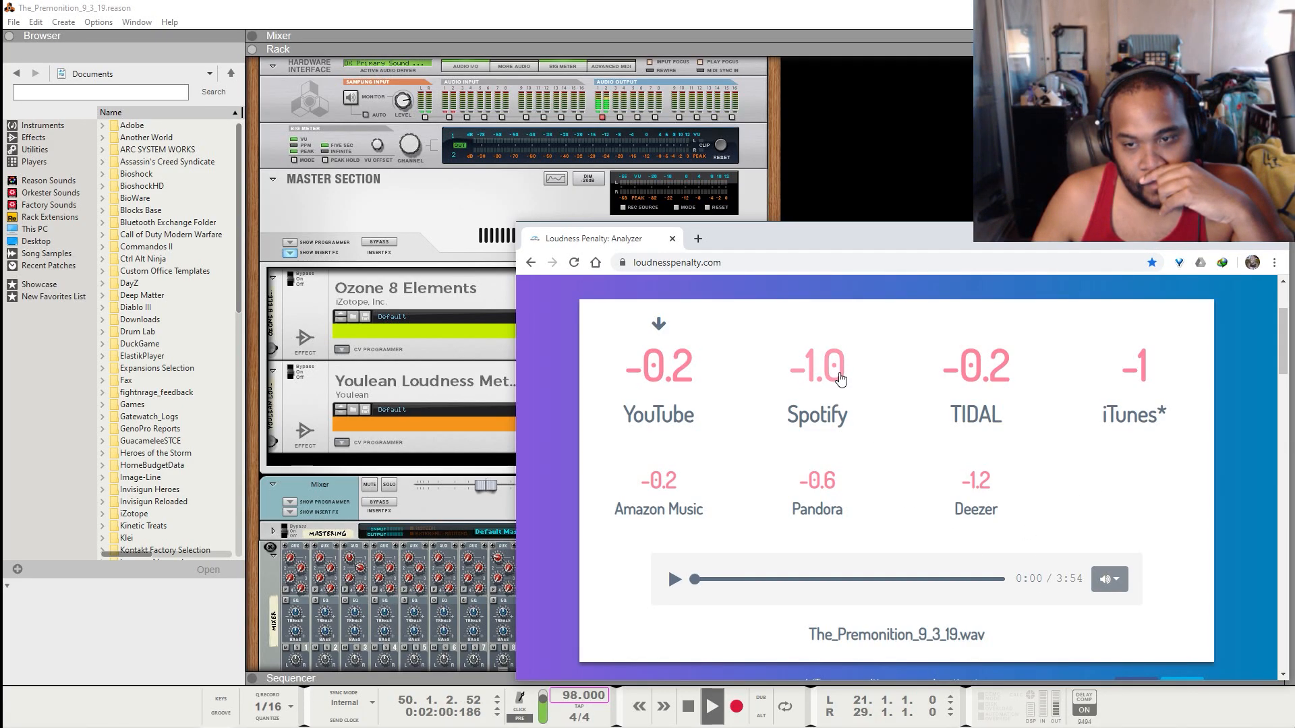
{"action": "scroll", "coordinate": [851, 427], "scroll_direction": "down", "scroll_amount": 3}
{"action": "scroll", "coordinate": [851, 422], "scroll_direction": "up", "scroll_amount": 5}
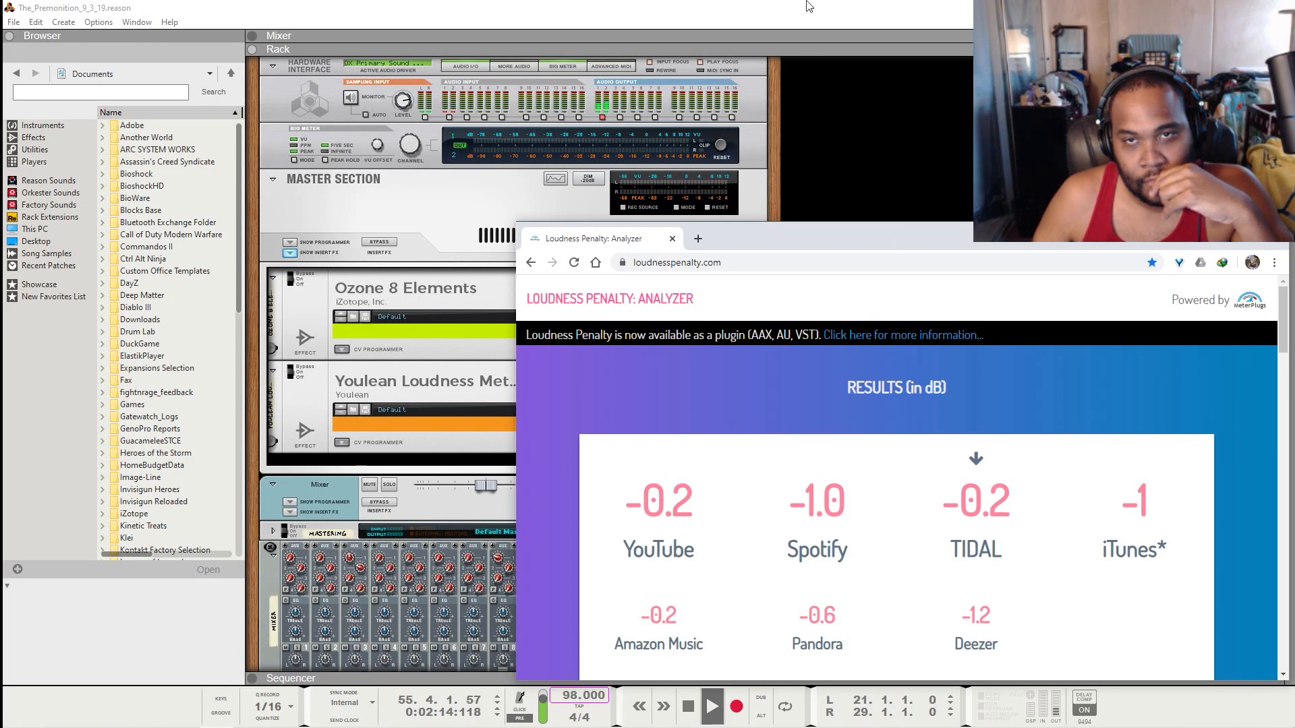
{"action": "scroll", "coordinate": [887, 389], "scroll_direction": "down", "scroll_amount": 4}
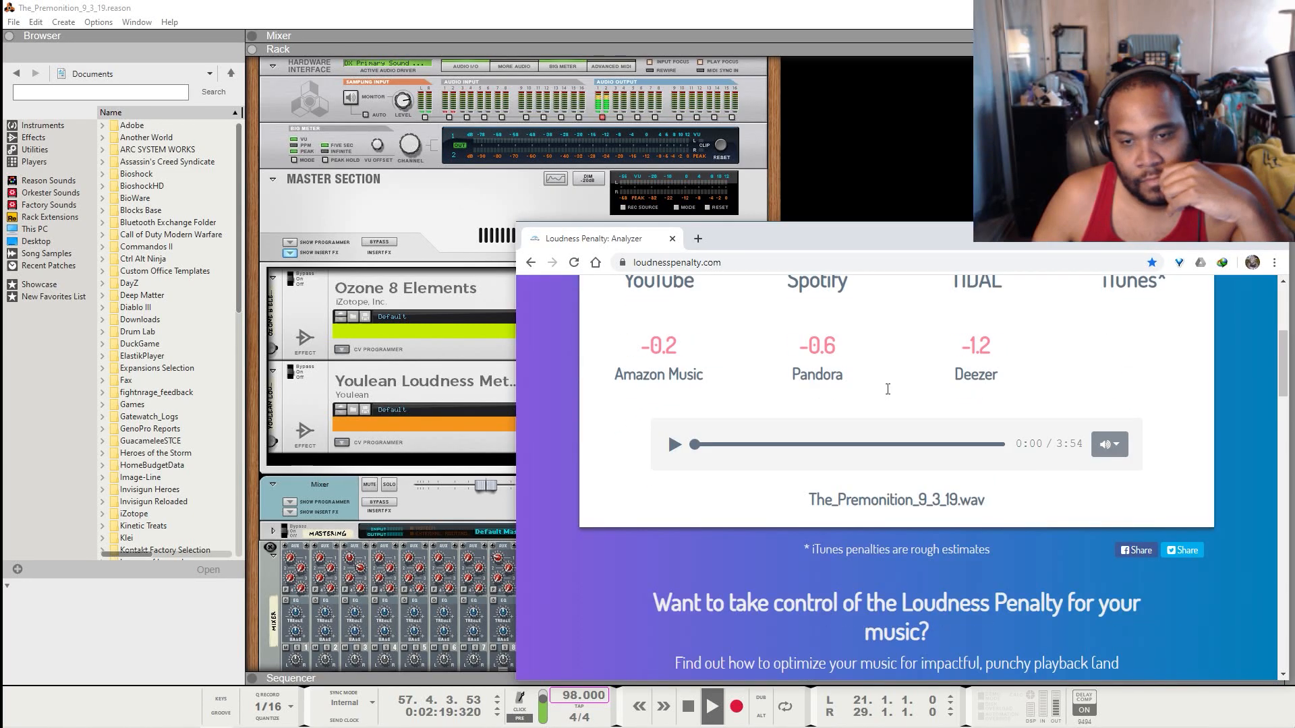
{"action": "scroll", "coordinate": [838, 382], "scroll_direction": "down", "scroll_amount": 3}
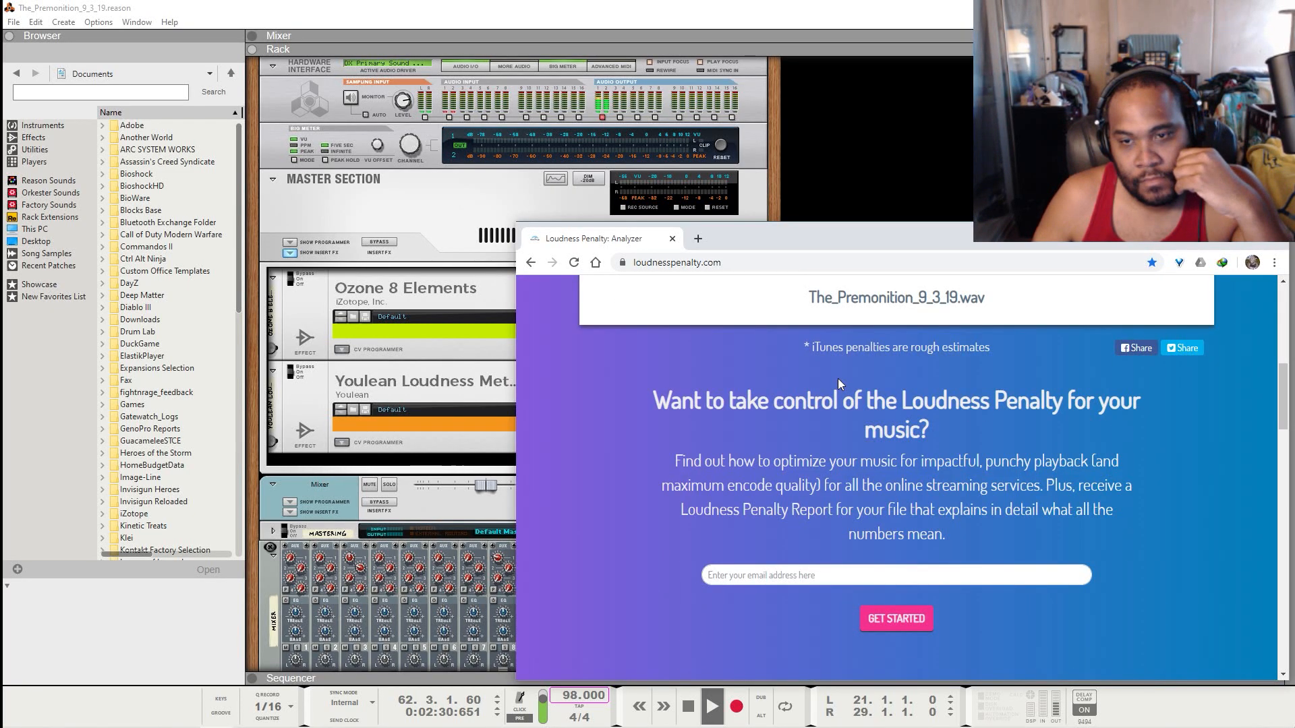
{"action": "scroll", "coordinate": [837, 379], "scroll_direction": "up", "scroll_amount": 7}
{"action": "left_click", "coordinate": [843, 30]}
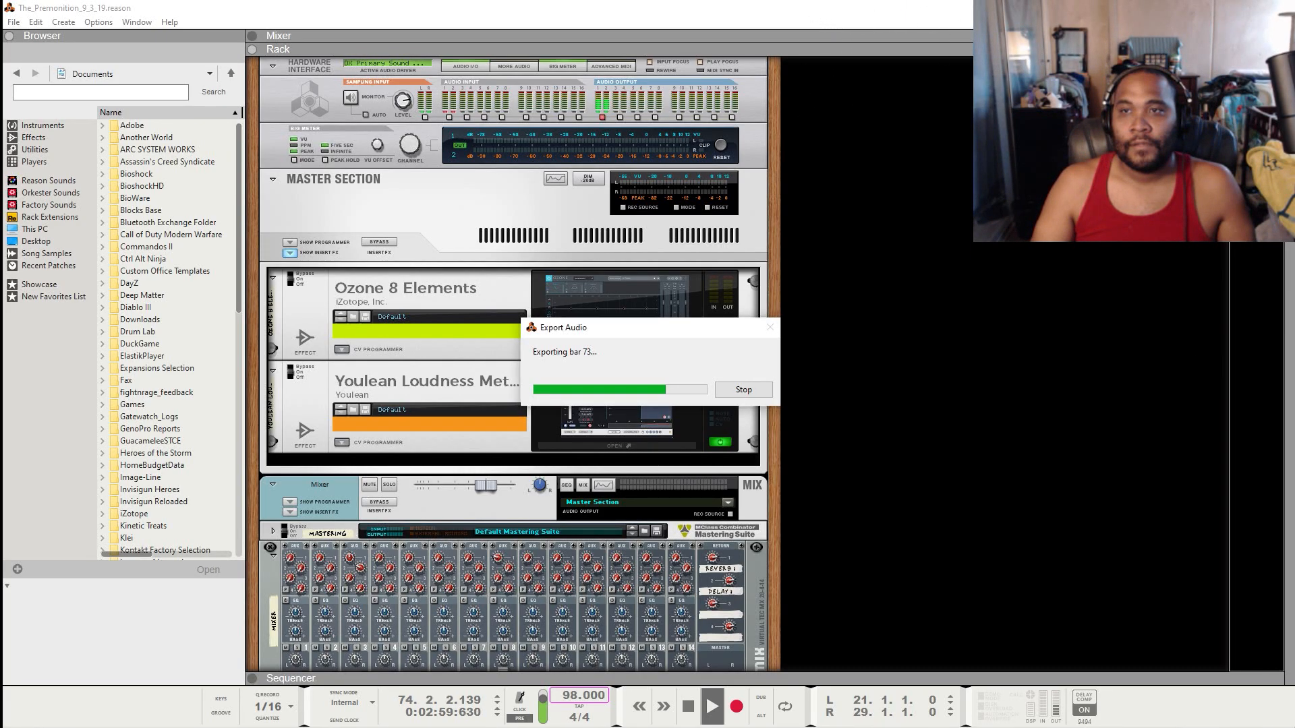
{"action": "left_click", "coordinate": [409, 12]}
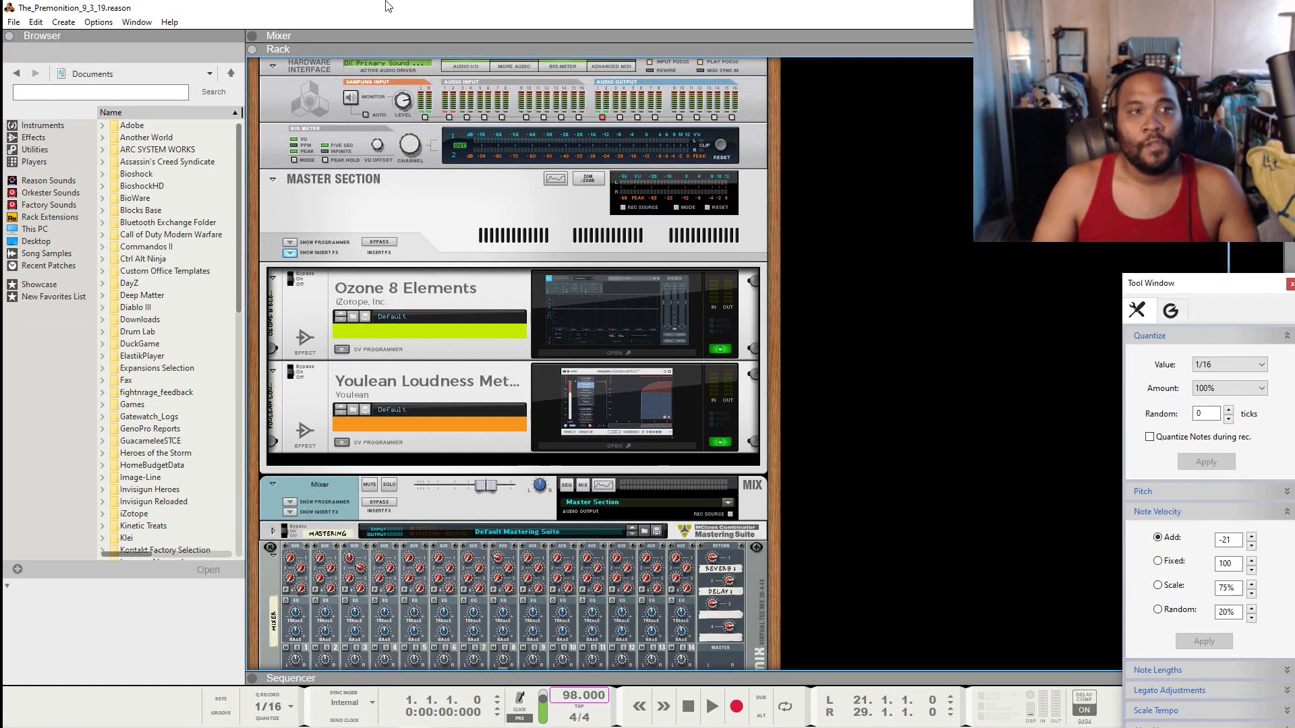
Step: Switch to the Loudness Penalty page and bring the Beats folder in File Explorer in front of it
{"action": "key", "text": "alt+Tab"}
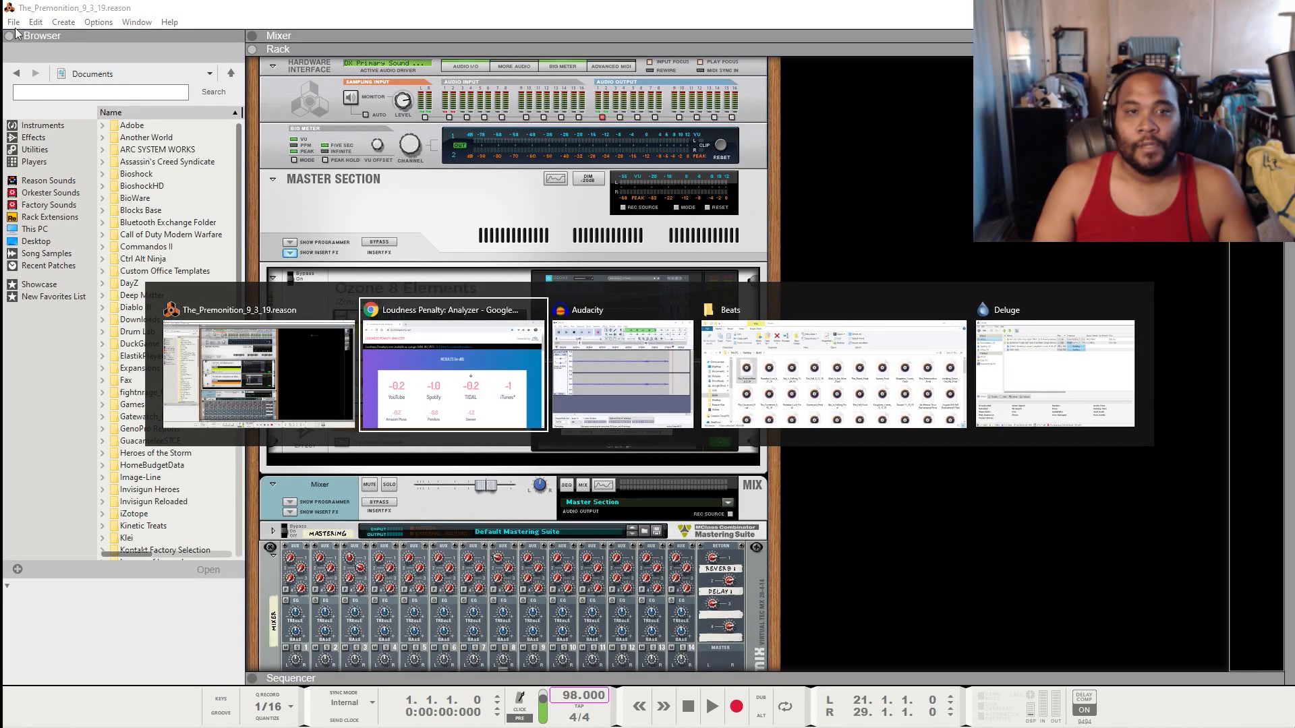
{"action": "key", "text": "alt+Tab"}
{"action": "key", "text": "alt+Tab"}
{"action": "key", "text": "alt+Tab"}
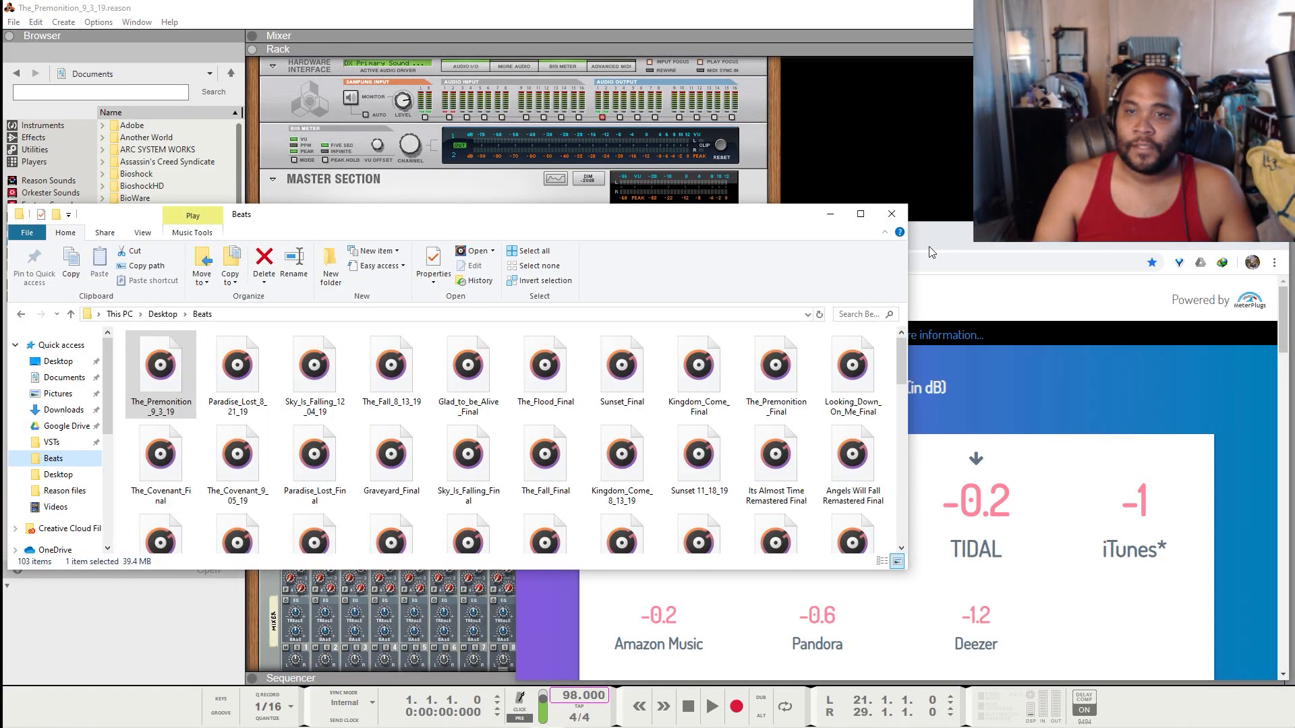
Step: Reload the Loudness Penalty page and submit the re-exported The_Premonition_9_3_19 file from the Beats folder for analysis
{"action": "left_click", "coordinate": [930, 252]}
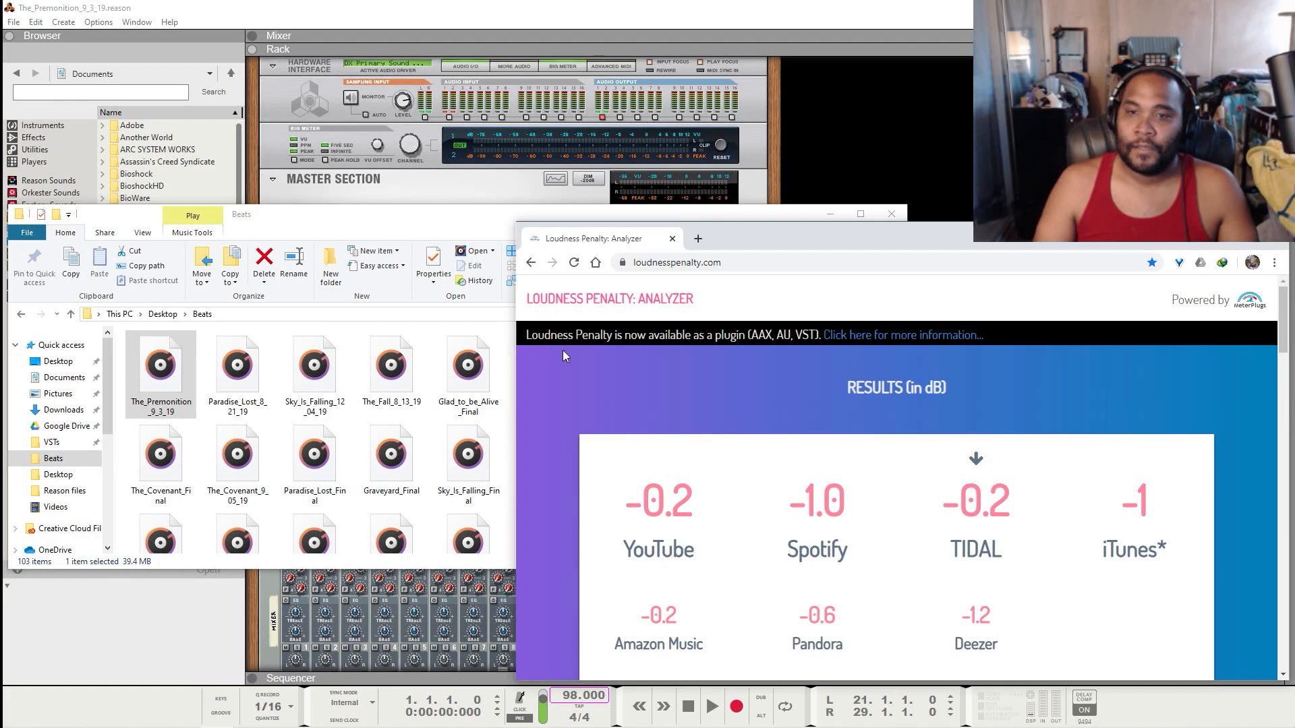
{"action": "left_click", "coordinate": [574, 262]}
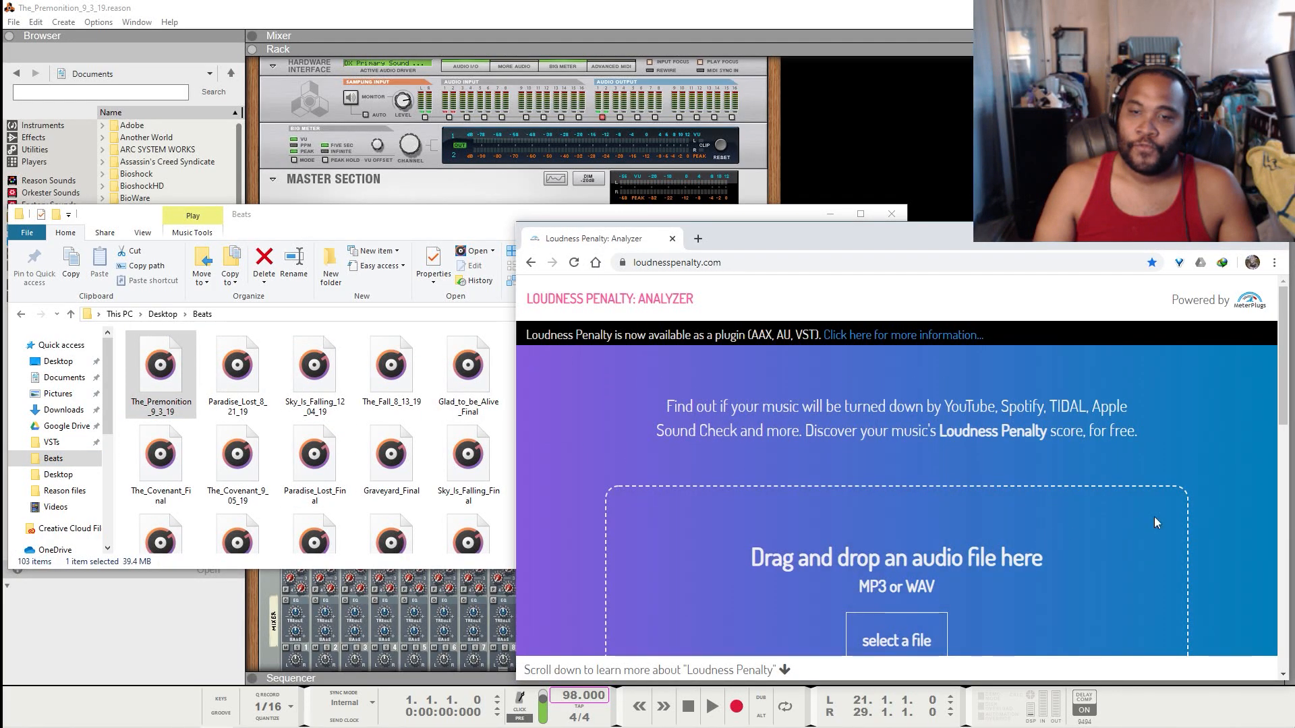
{"action": "left_click_drag", "start_coordinate": [160, 371], "coordinate": [897, 560]}
Step: Examine the new export's penalty scores for each streaming service on the results page, selecting Spotify's playback level
{"action": "left_click_drag", "start_coordinate": [827, 236], "coordinate": [638, 177]}
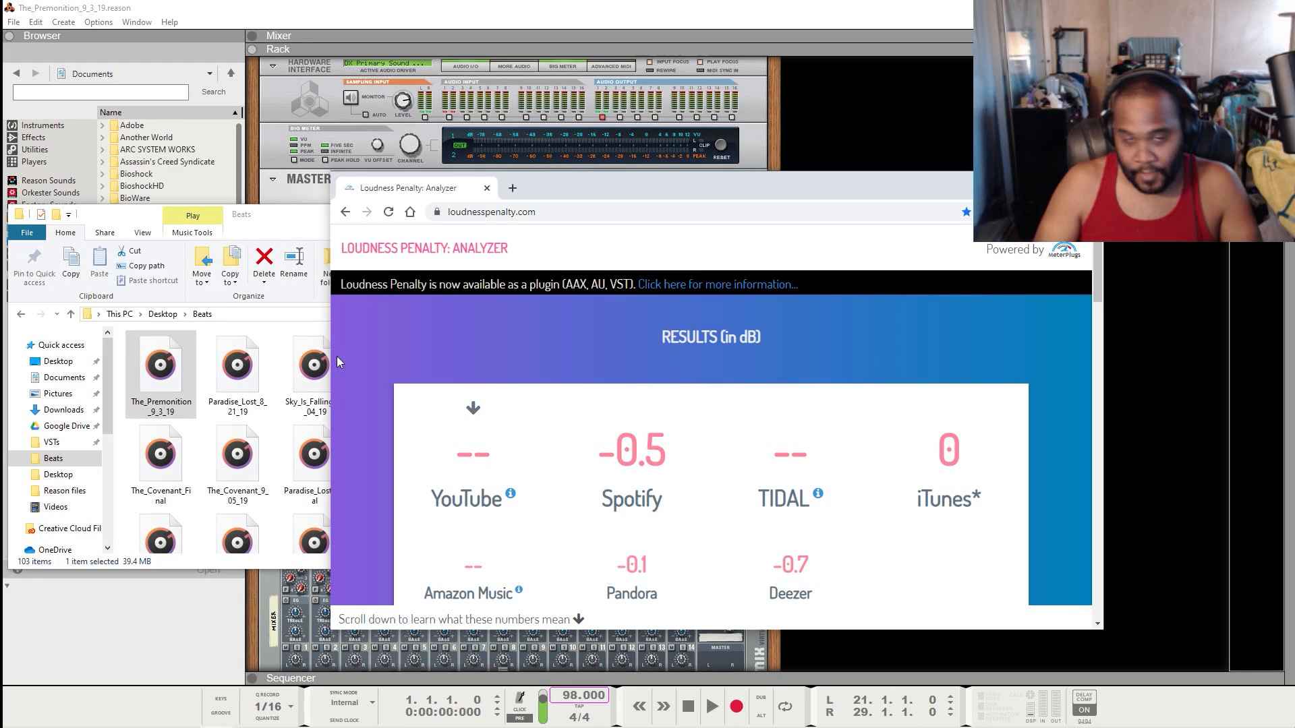
{"action": "scroll", "coordinate": [614, 366], "scroll_direction": "down", "scroll_amount": 1}
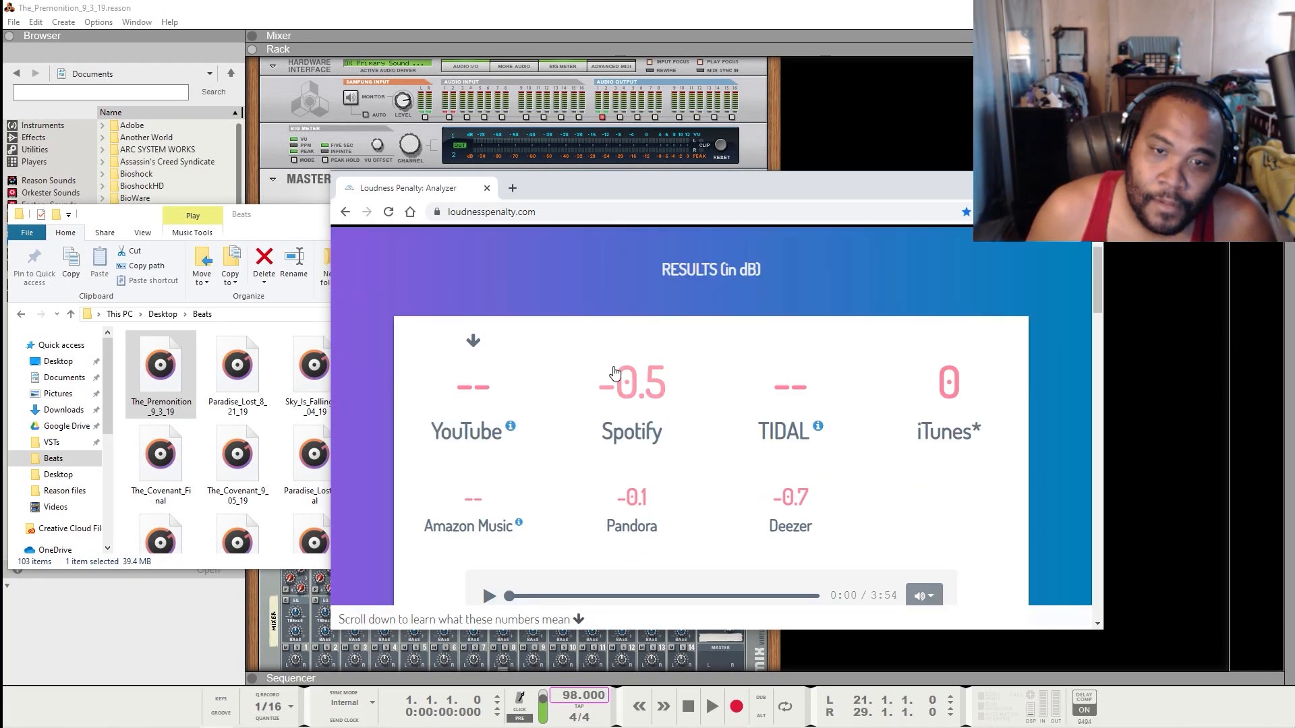
{"action": "scroll", "coordinate": [614, 367], "scroll_direction": "down", "scroll_amount": 1}
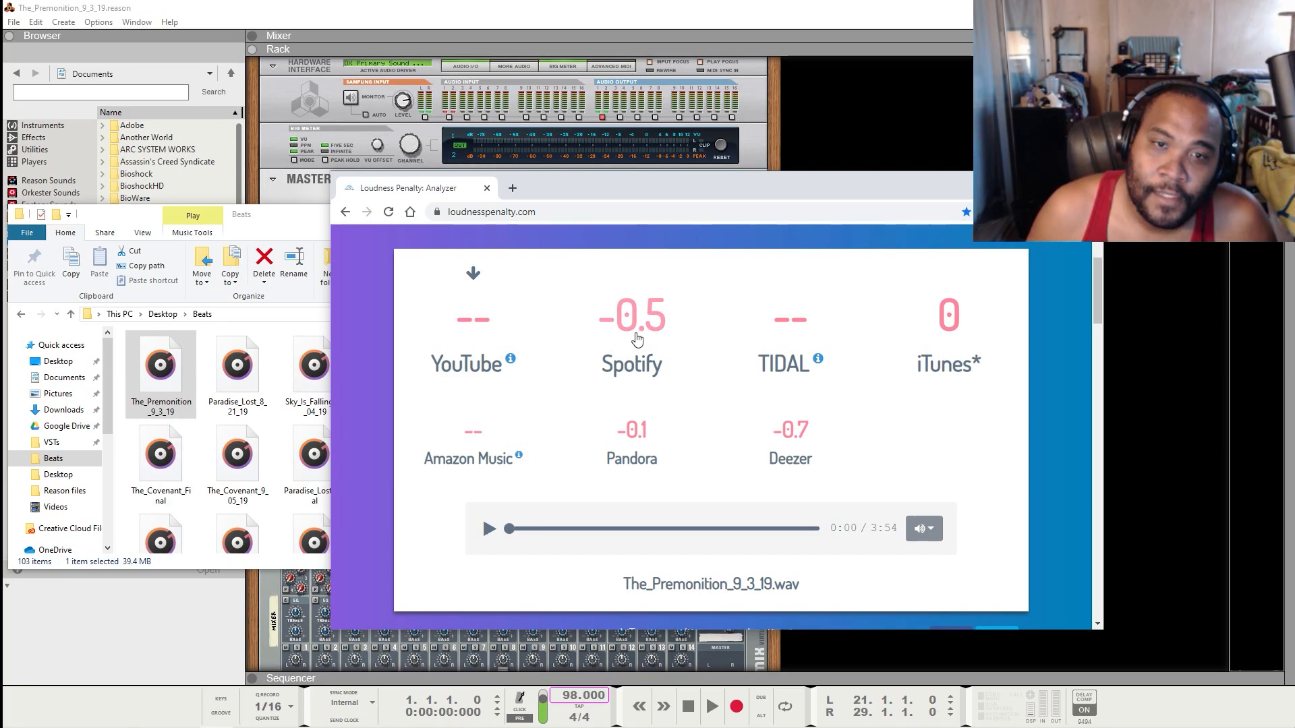
{"action": "scroll", "coordinate": [560, 350], "scroll_direction": "up", "scroll_amount": 2}
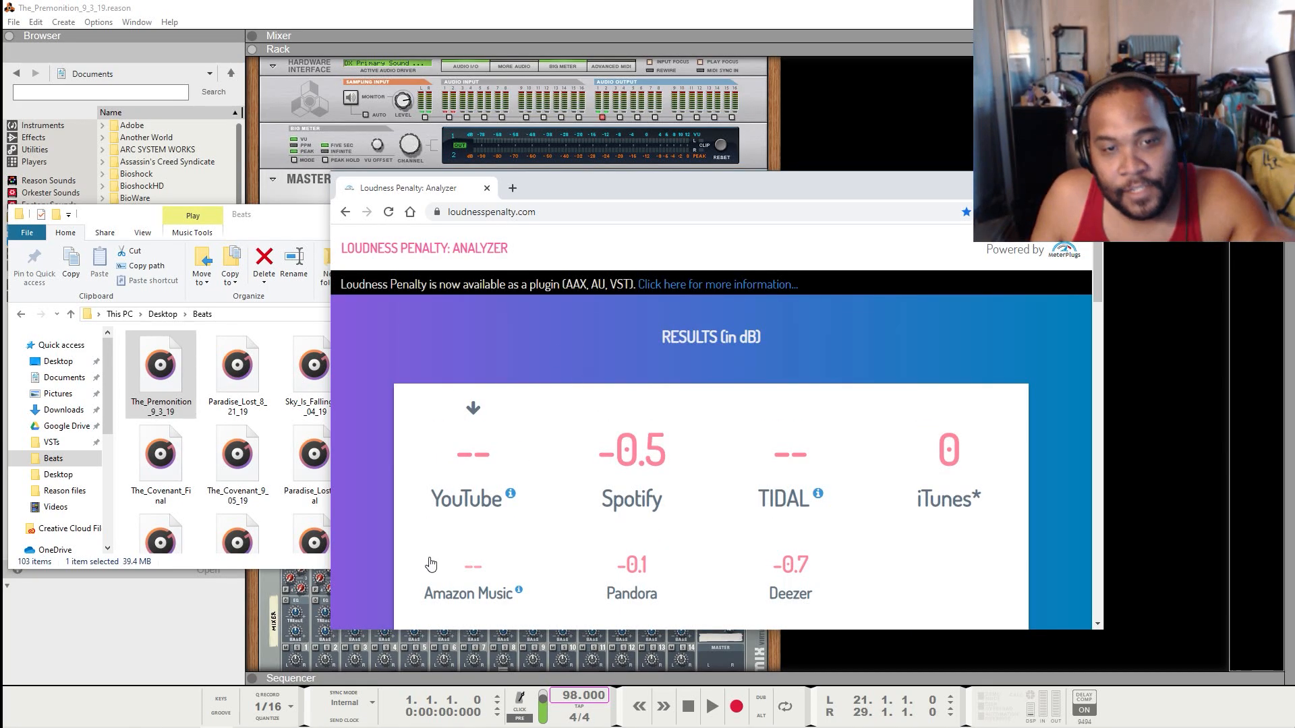
{"action": "scroll", "coordinate": [781, 458], "scroll_direction": "down", "scroll_amount": 3}
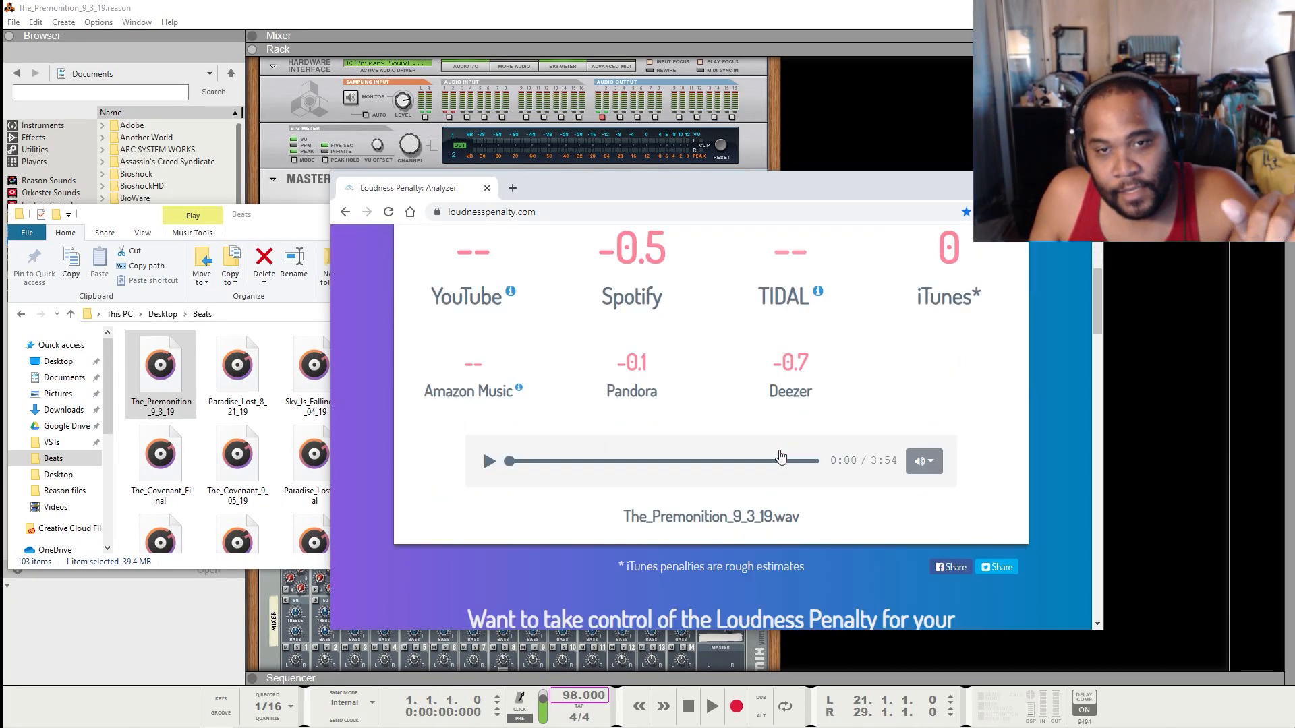
{"action": "scroll", "coordinate": [744, 533], "scroll_direction": "down", "scroll_amount": 2}
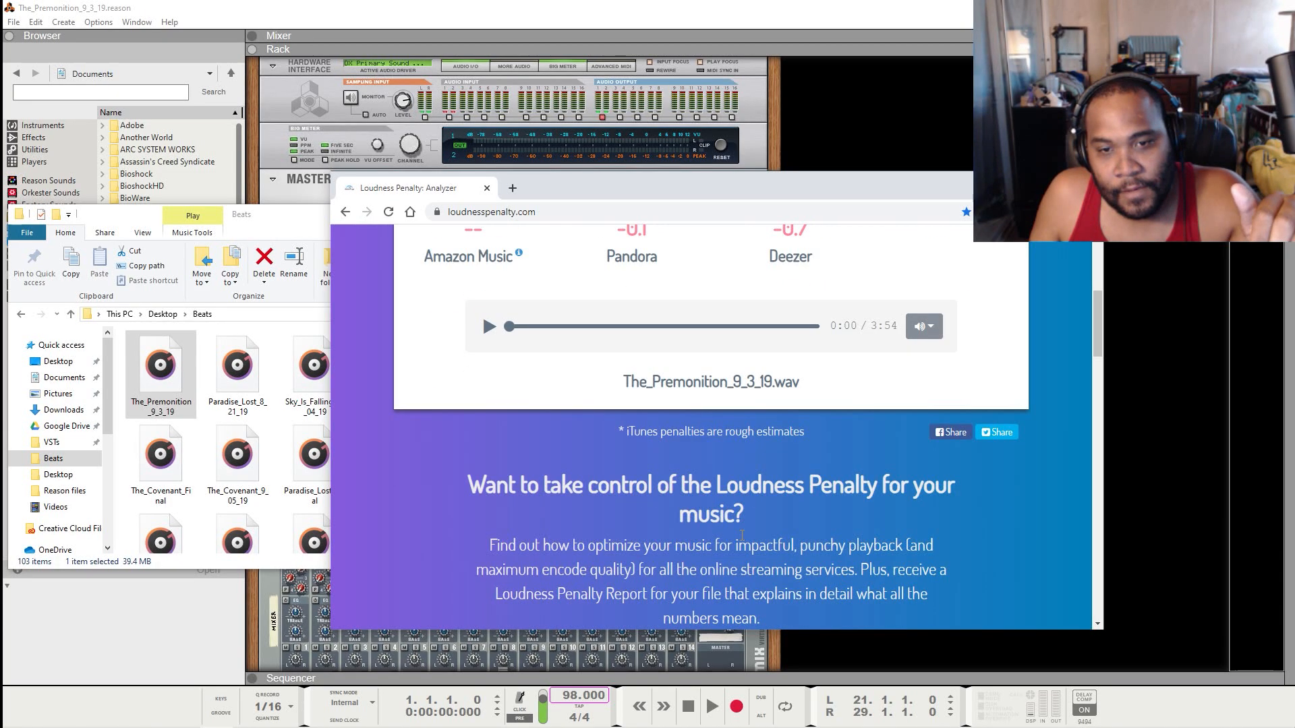
{"action": "scroll", "coordinate": [601, 451], "scroll_direction": "up", "scroll_amount": 4}
{"action": "scroll", "coordinate": [627, 386], "scroll_direction": "down", "scroll_amount": 3}
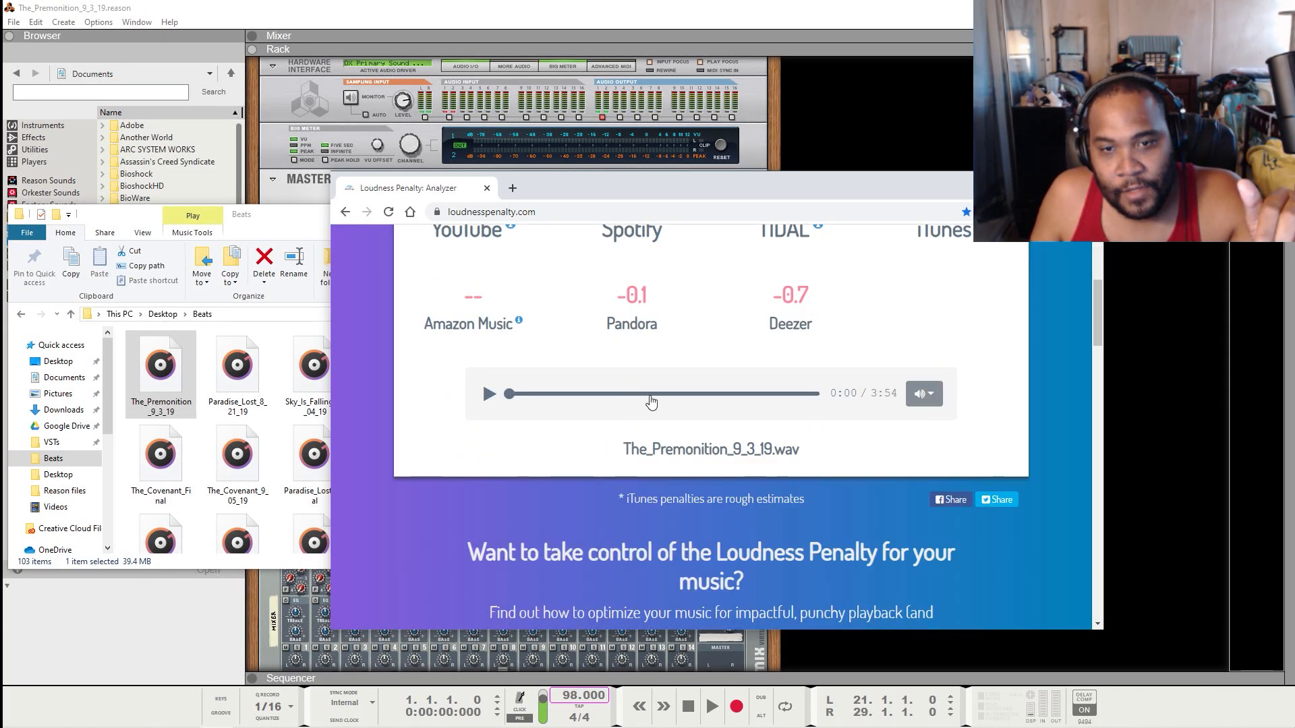
{"action": "scroll", "coordinate": [648, 401], "scroll_direction": "up", "scroll_amount": 3}
{"action": "left_click", "coordinate": [509, 367]}
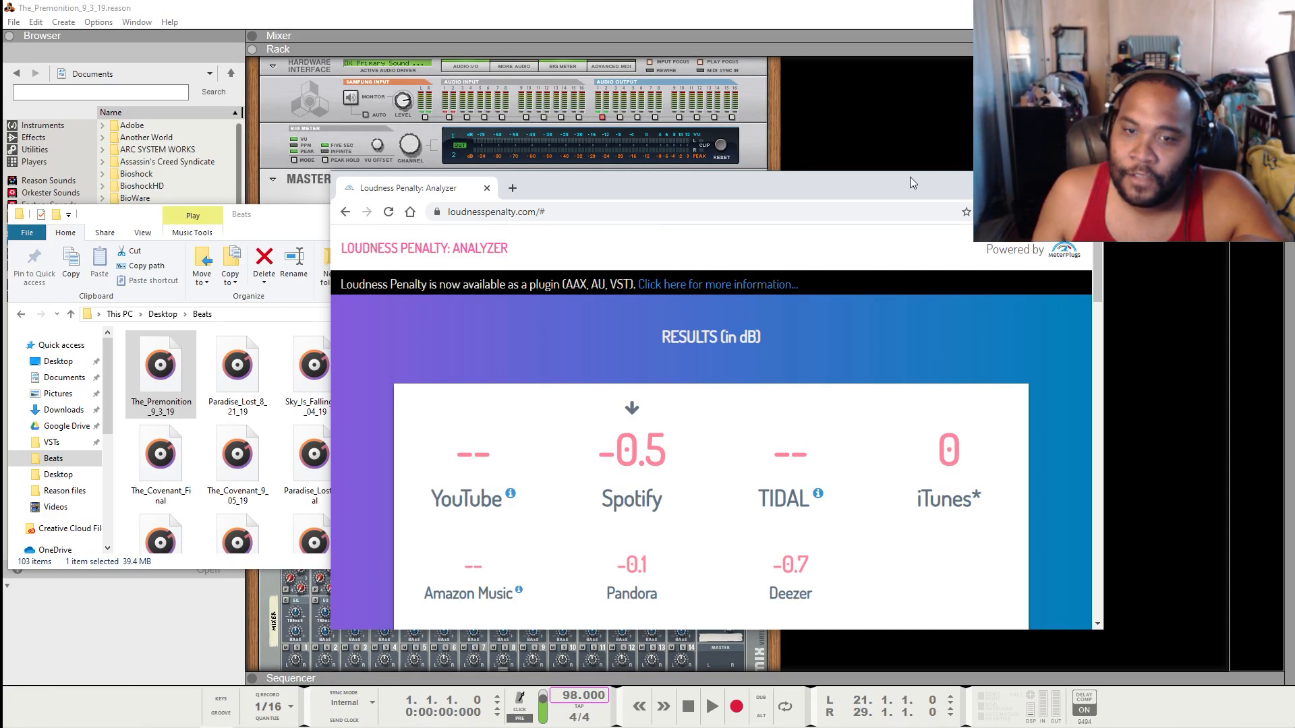
Step: Close the Loudness Penalty browser window and the Beats folder window to get back to the song in Reason
{"action": "left_click_drag", "start_coordinate": [909, 176], "coordinate": [734, 191]}
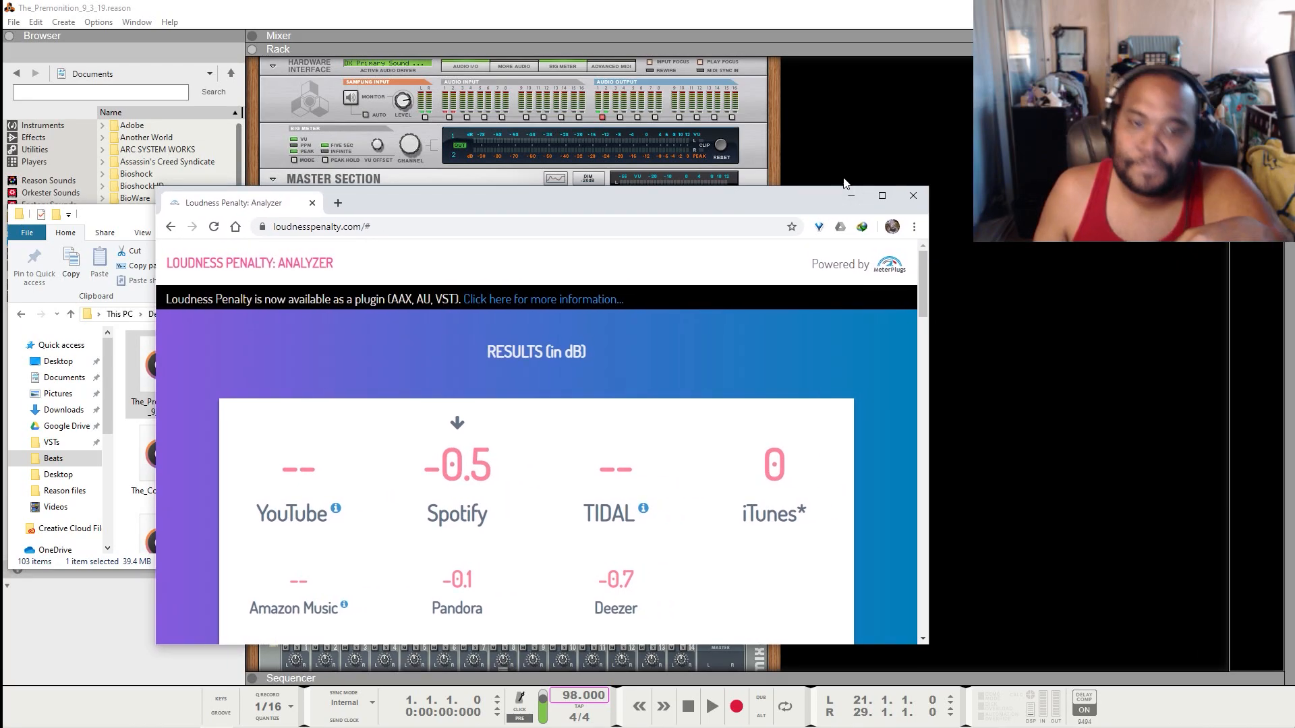
{"action": "left_click", "coordinate": [917, 198]}
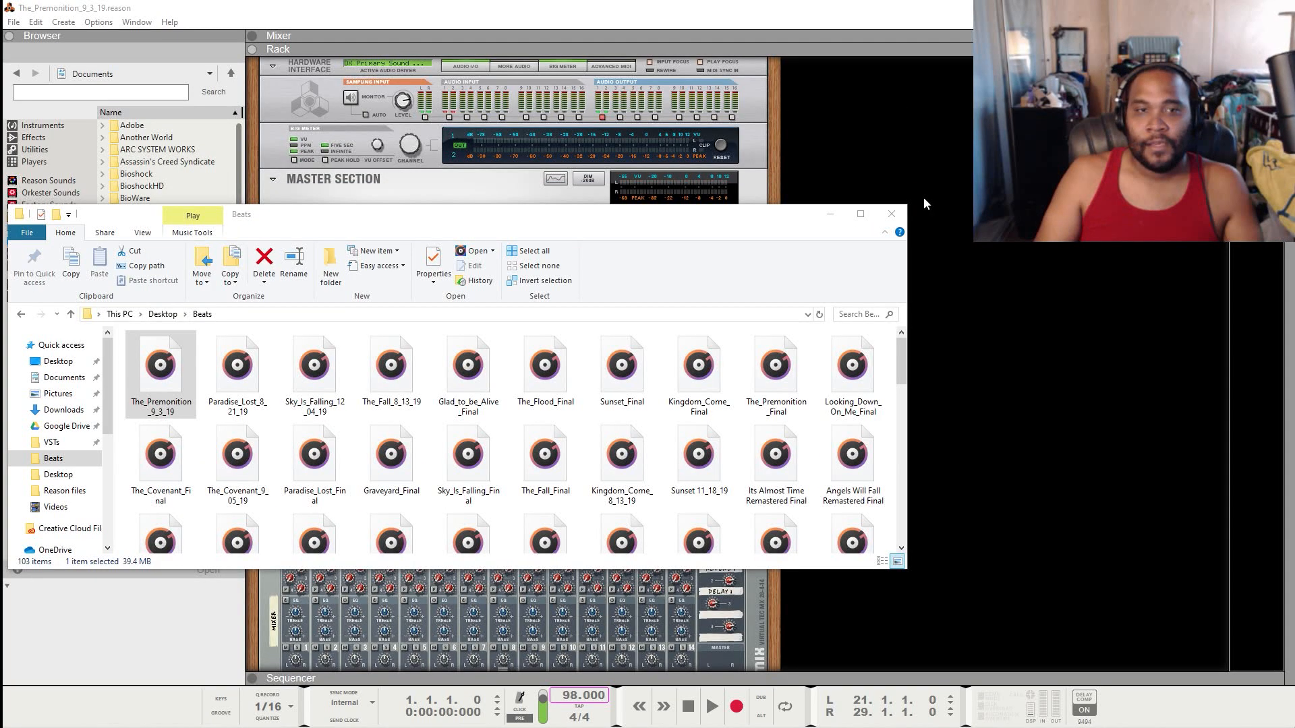
{"action": "left_click", "coordinate": [888, 213]}
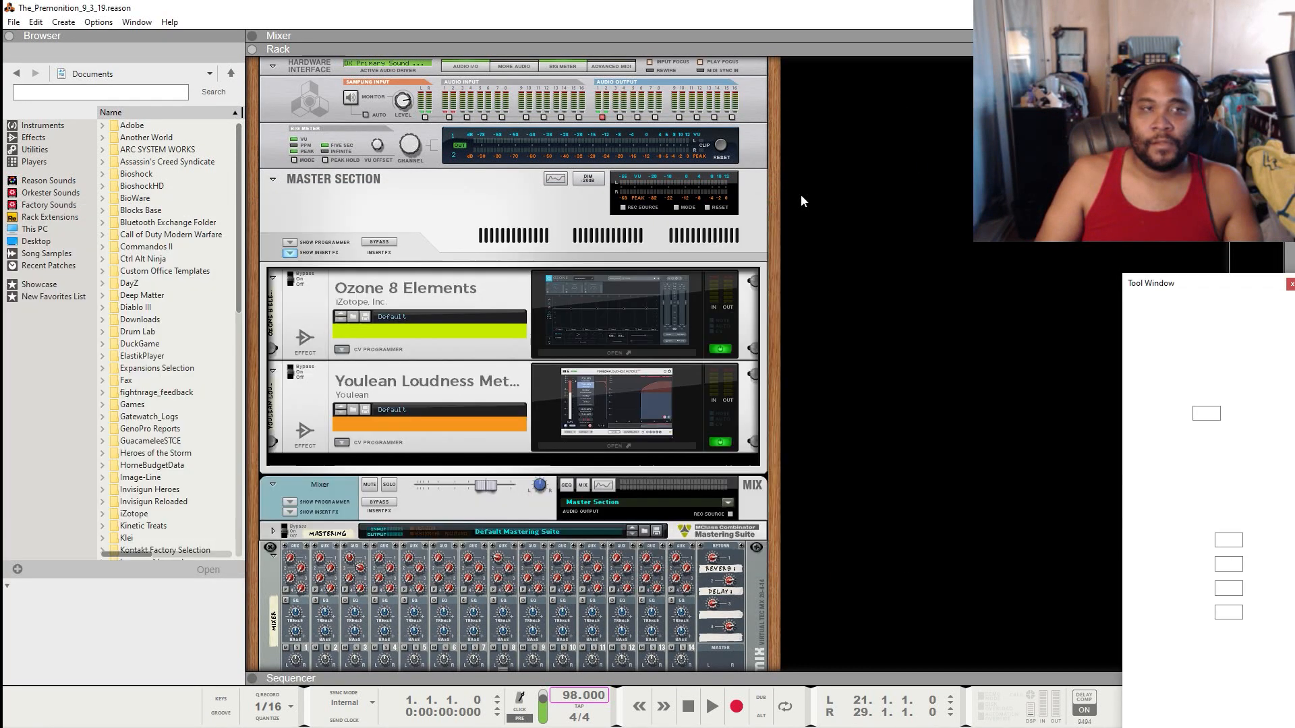
{"action": "left_click", "coordinate": [13, 22]}
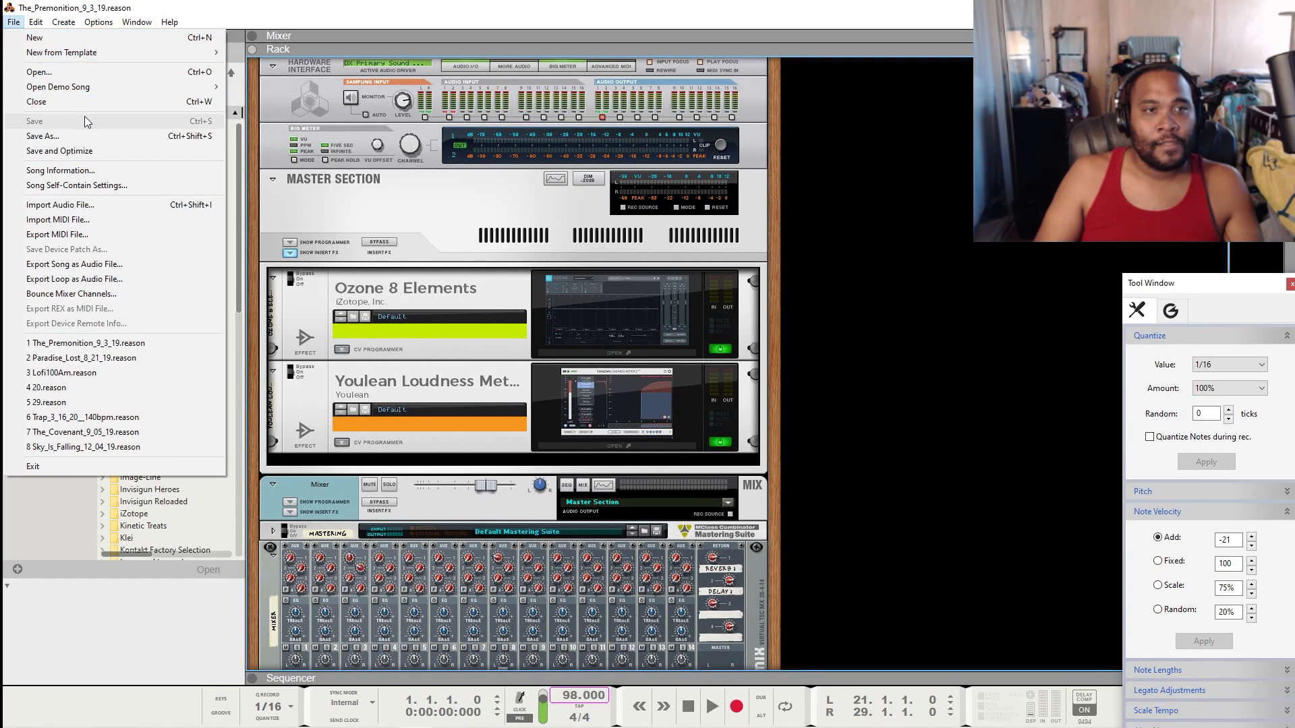
{"action": "left_click", "coordinate": [517, 7]}
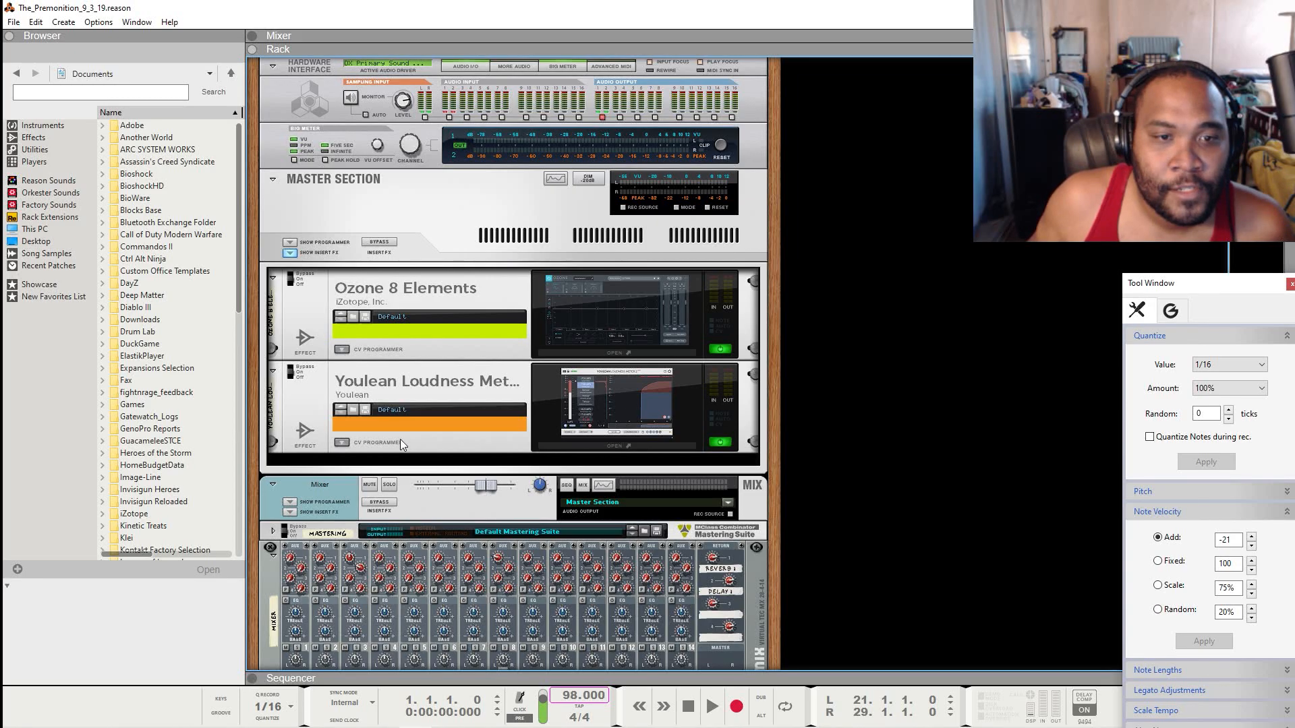
Step: Open the Youlean Loudness Meter from the master section, clear its earlier measurements and place its window beside the rack
{"action": "left_click", "coordinate": [603, 447]}
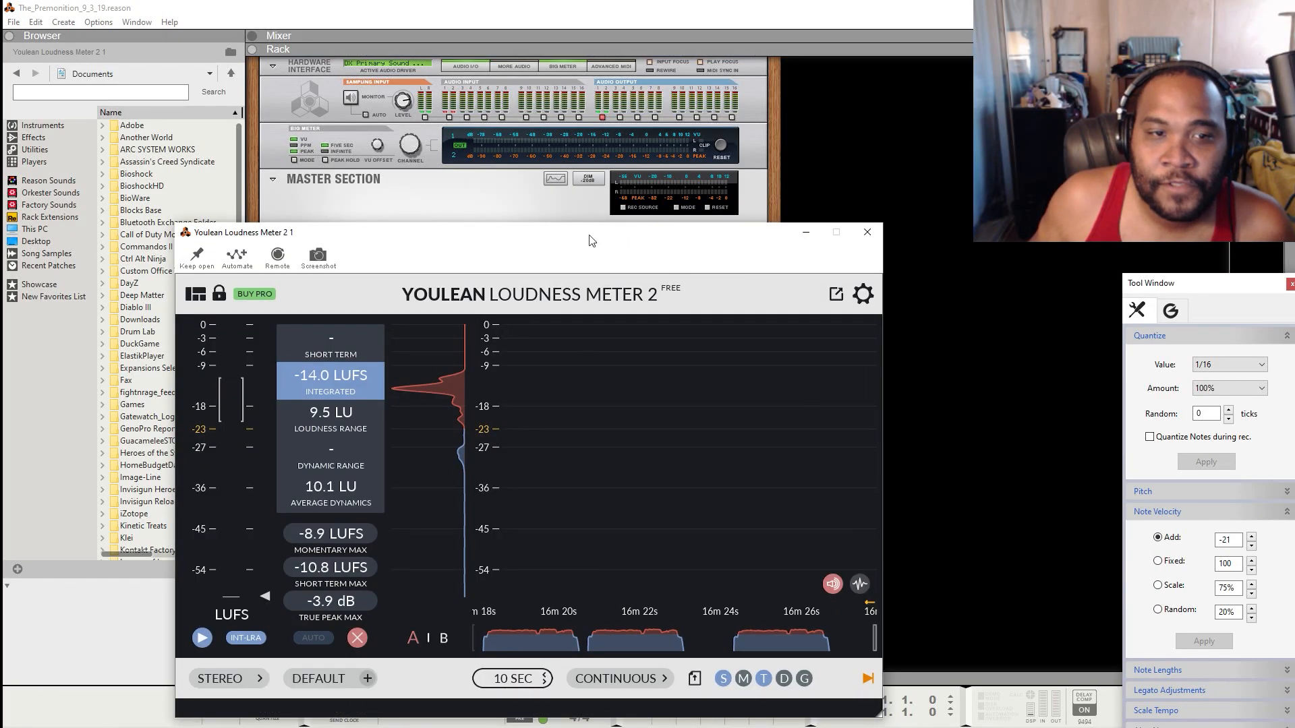
{"action": "left_click", "coordinate": [357, 638]}
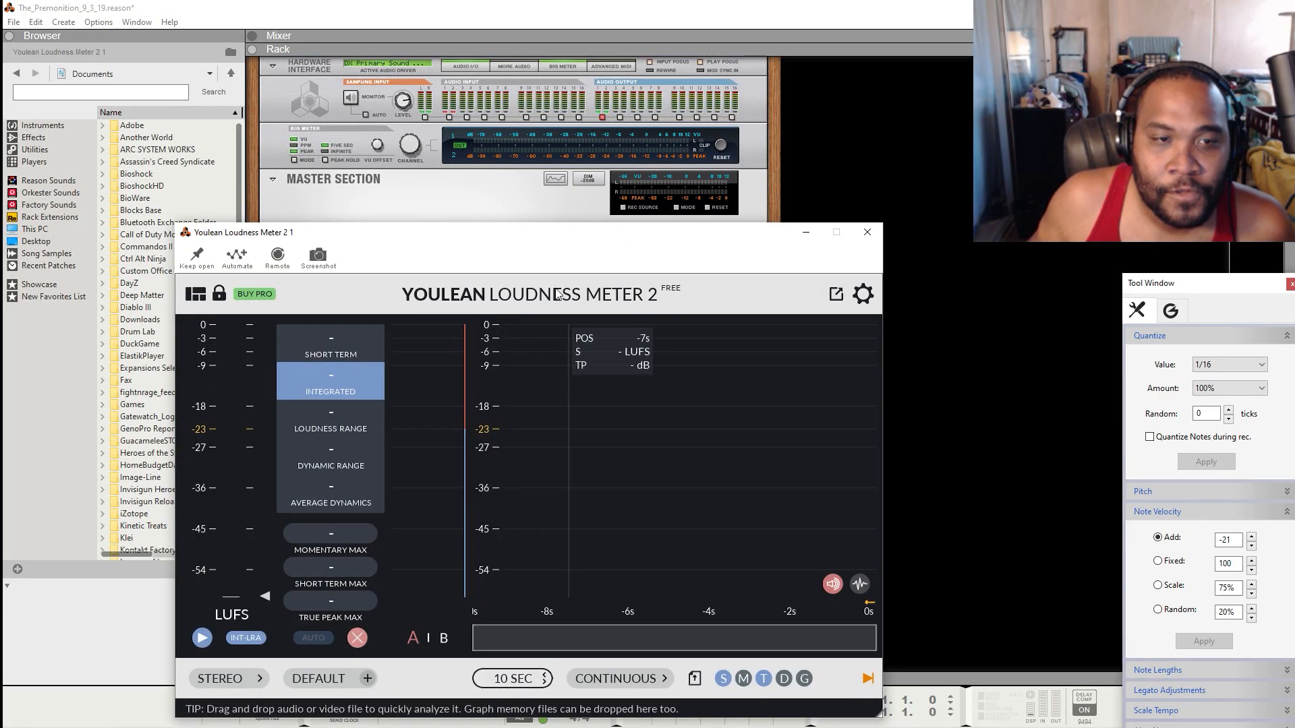
{"action": "left_click_drag", "start_coordinate": [497, 243], "coordinate": [1106, 258]}
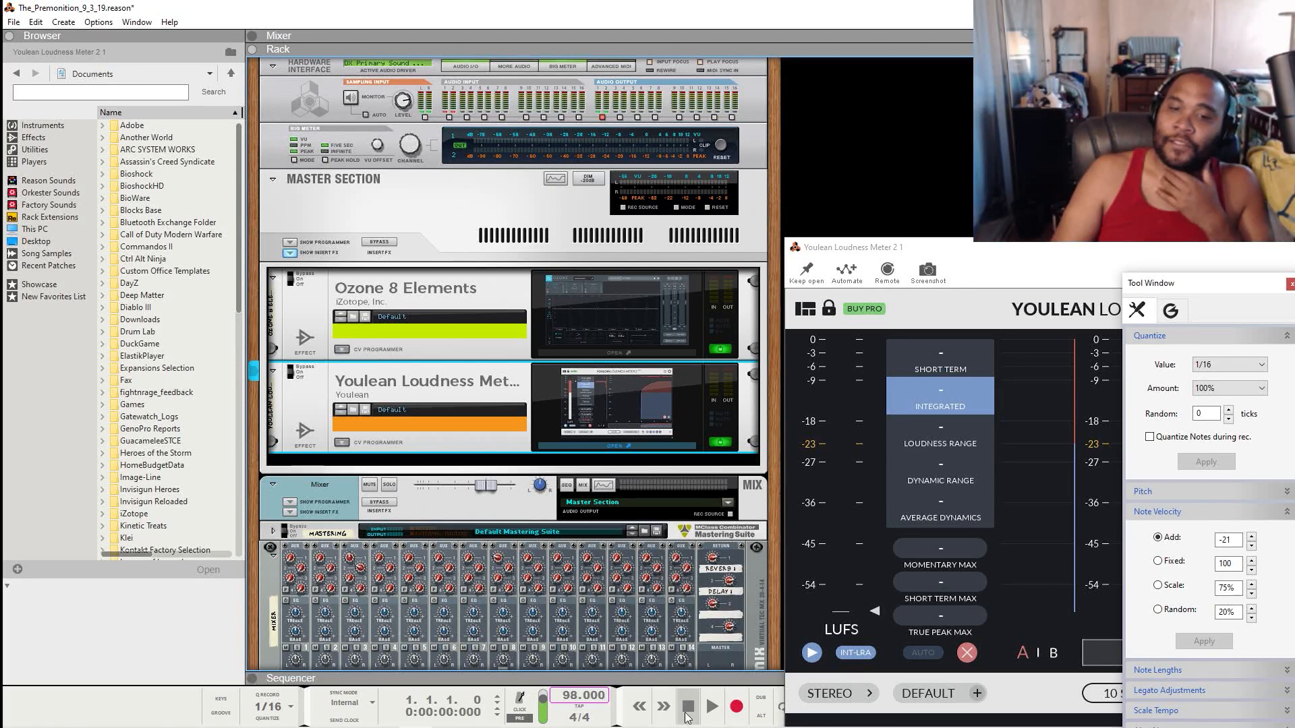
Step: Play the song from start to end to measure its loudness while looking through the rack devices, and return playback to the start
{"action": "left_click", "coordinate": [712, 706]}
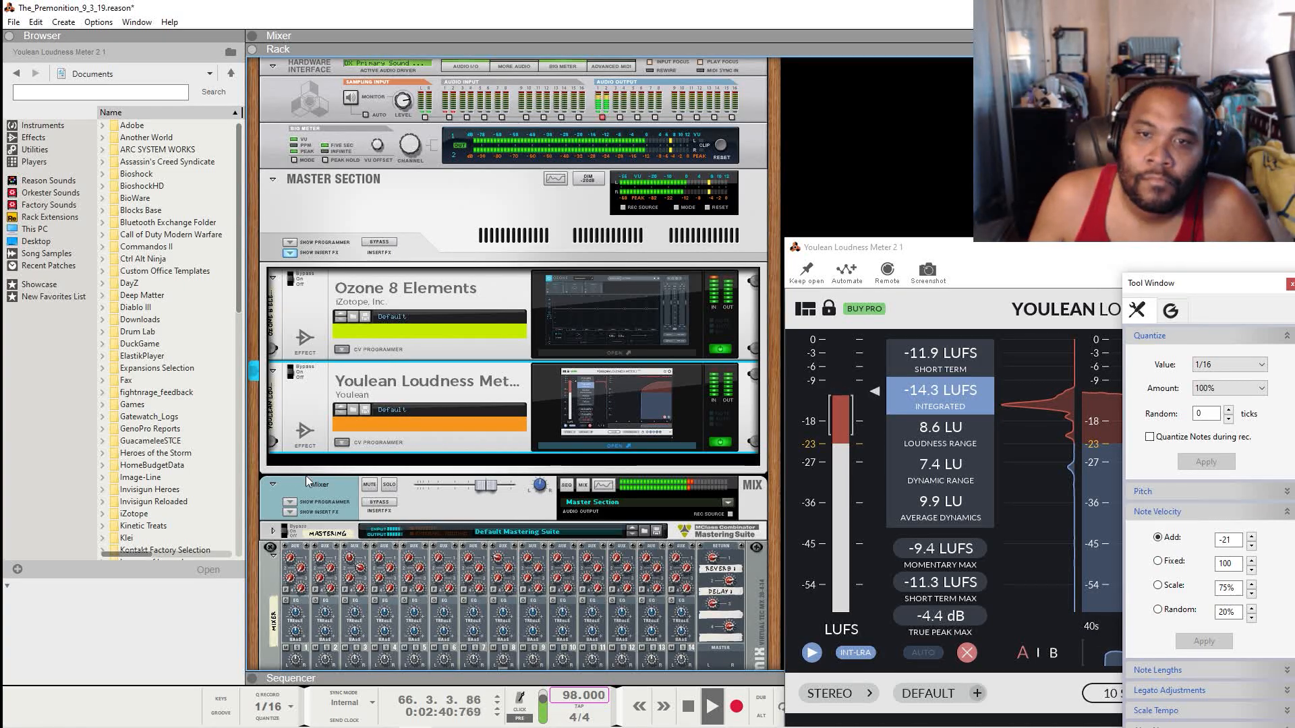
{"action": "scroll", "coordinate": [307, 481], "scroll_direction": "down", "scroll_amount": 5}
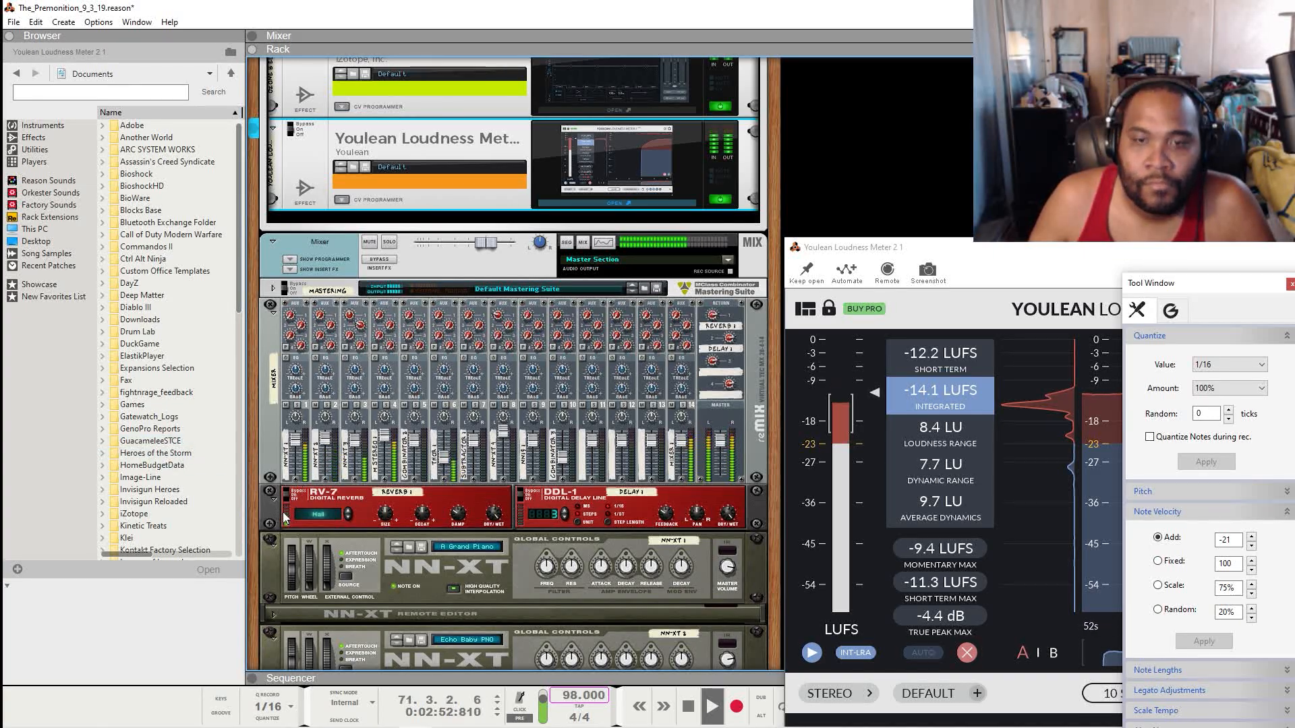
{"action": "scroll", "coordinate": [282, 519], "scroll_direction": "down", "scroll_amount": 10}
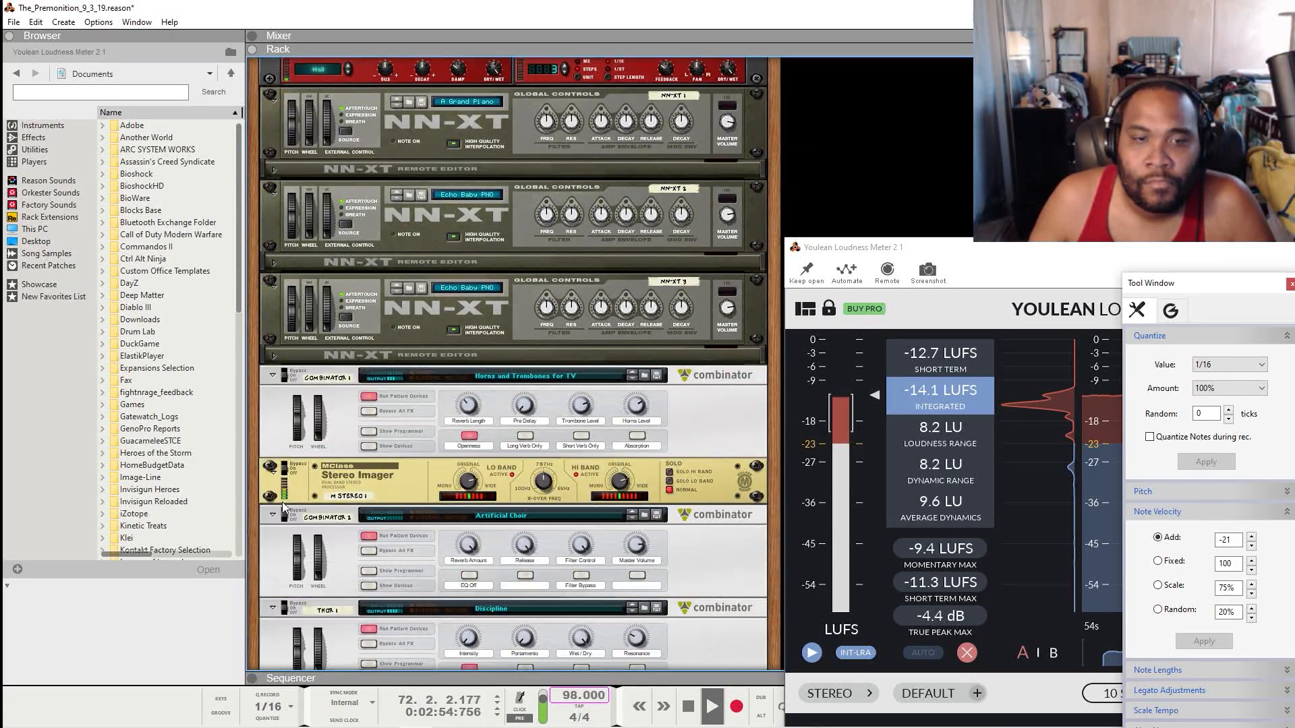
{"action": "scroll", "coordinate": [282, 507], "scroll_direction": "down", "scroll_amount": 6}
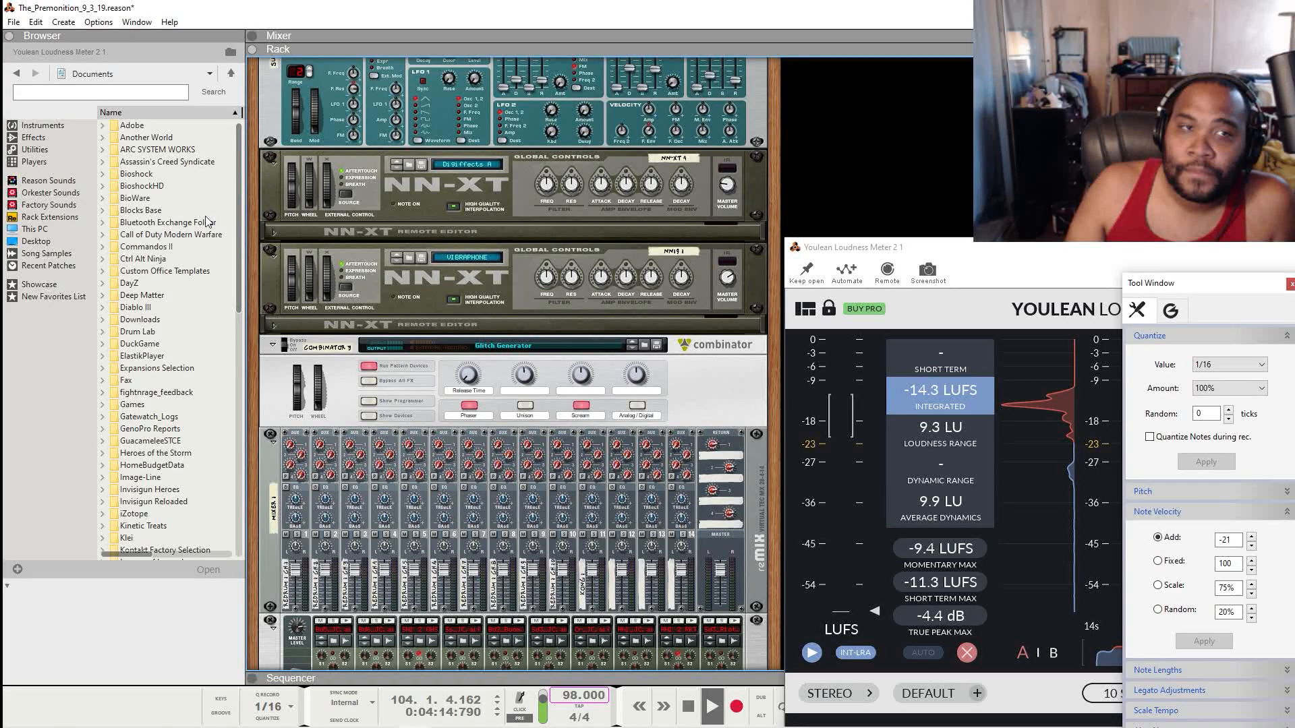
{"action": "left_click", "coordinate": [689, 706]}
{"action": "left_click", "coordinate": [690, 706]}
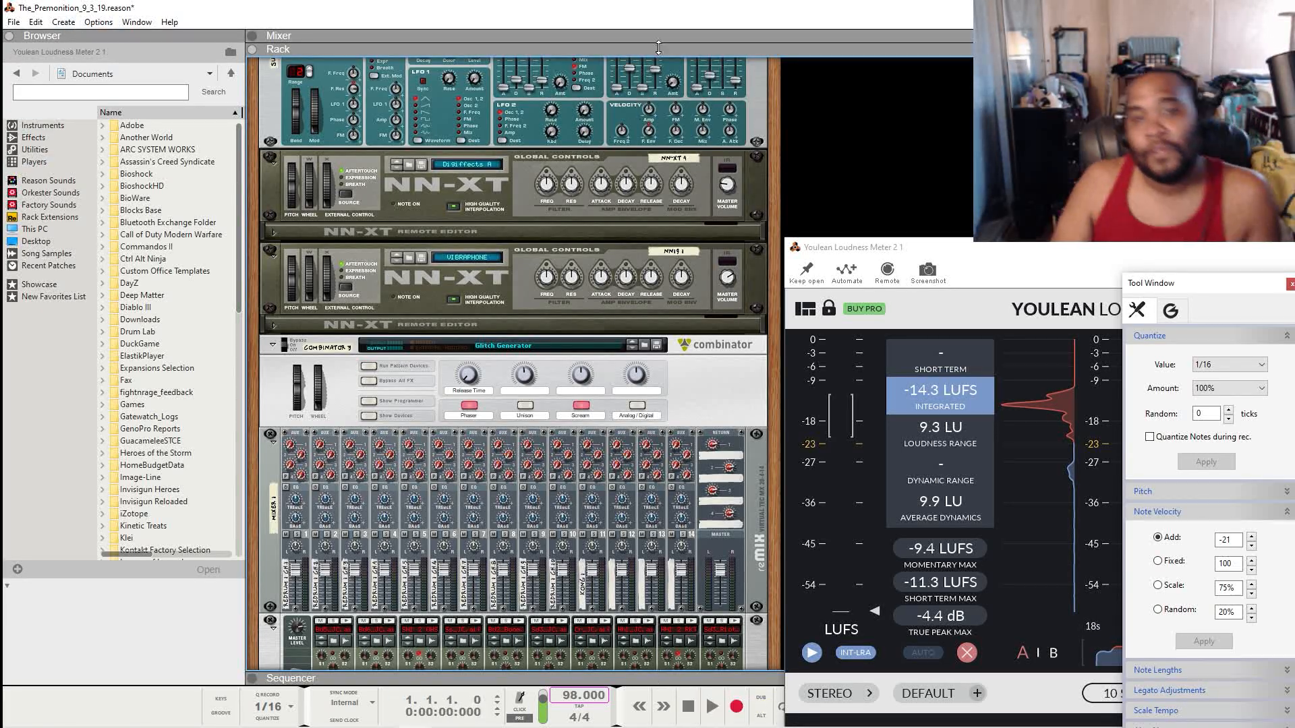